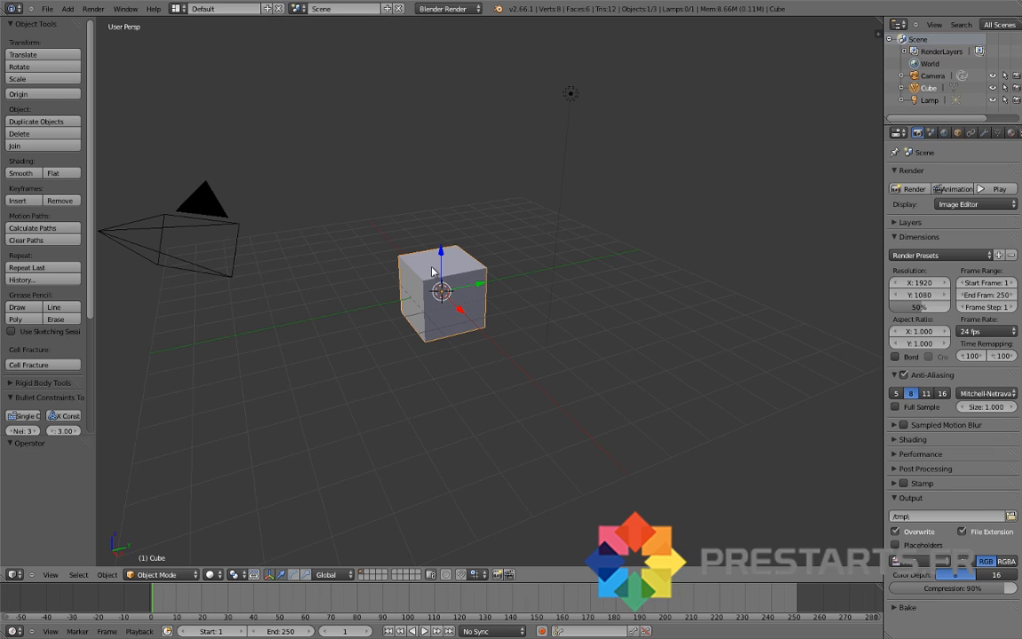
Step: Scale the default cube up uniformly by a factor of about 2.67
click(525, 312)
key(s)
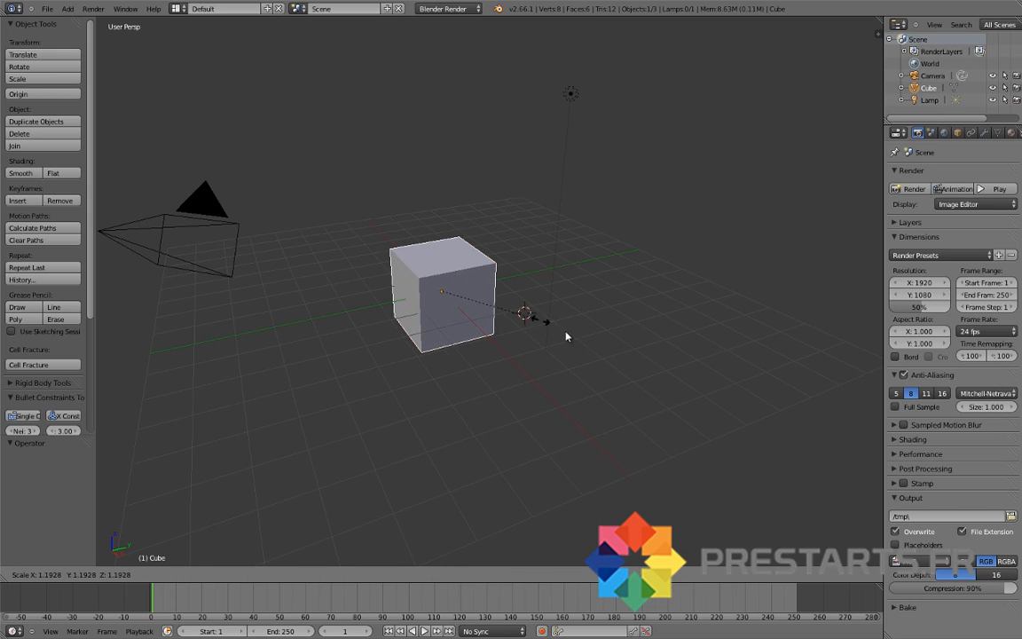
click(679, 379)
Step: Start the Screencast Keys display in the 3D view
key(n)
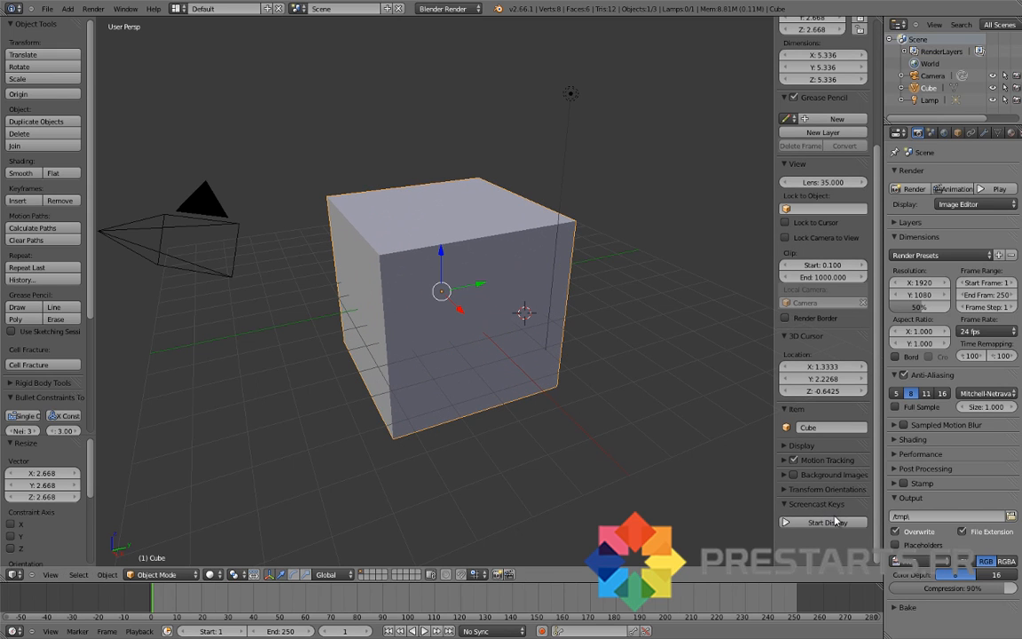
click(830, 523)
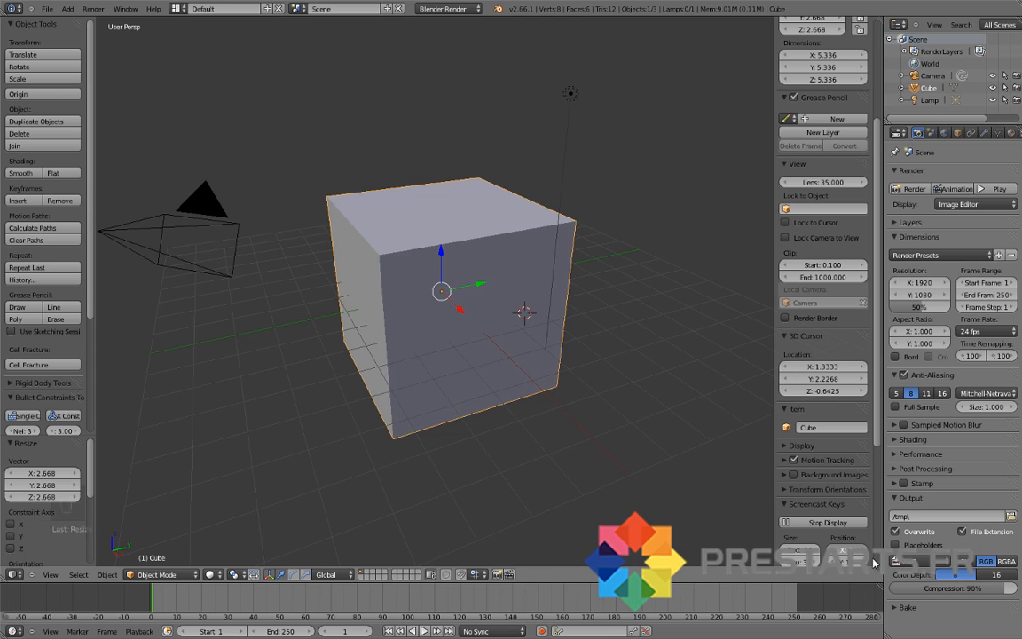
key(n)
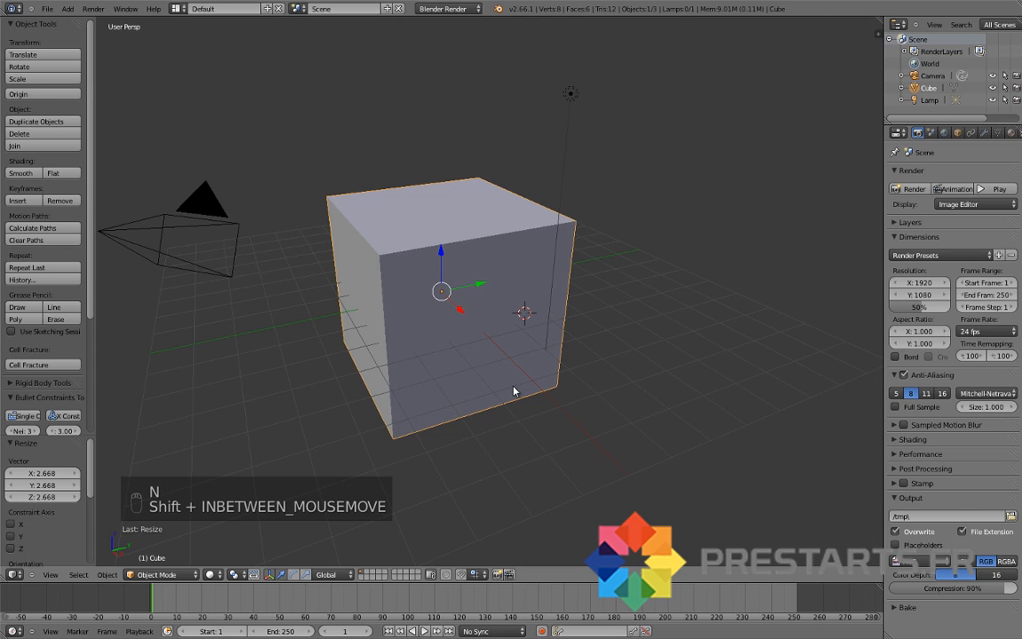
shift+middle_drag(518, 388, 575, 342)
key(q)
key(q)
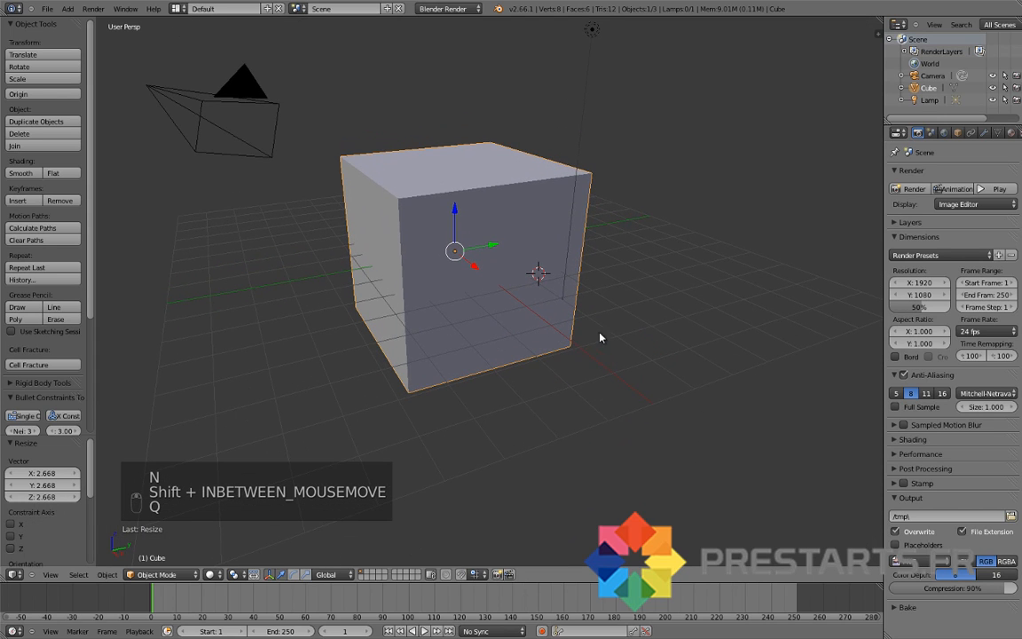
Step: Enlarge the cube further with two uniform scalings of about 2.02 and 1.5
key(s)
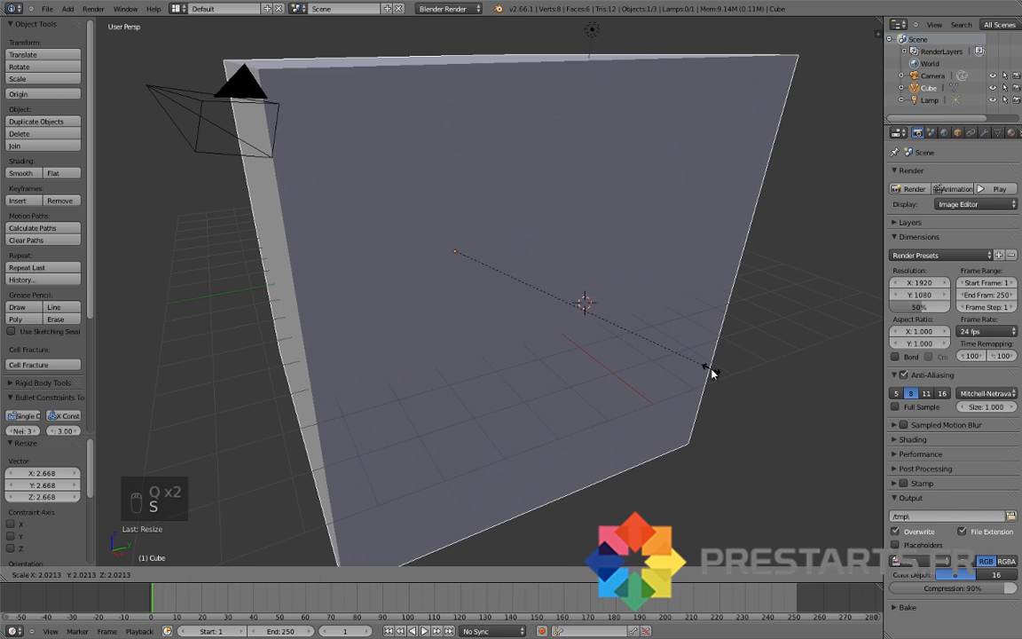
click(709, 369)
scroll(662, 320, down, 2)
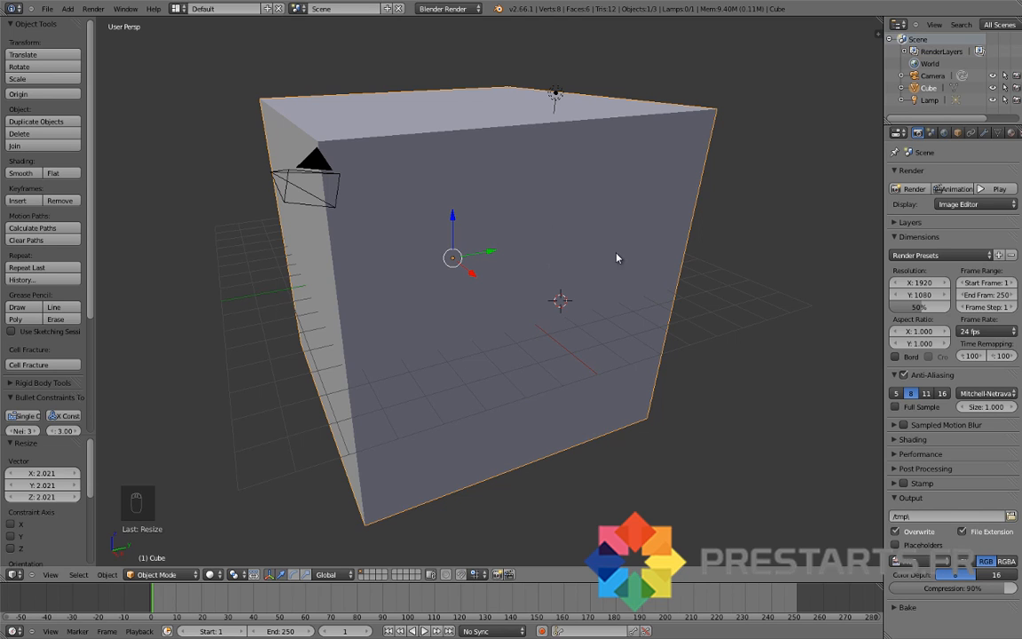
key(s)
click(714, 306)
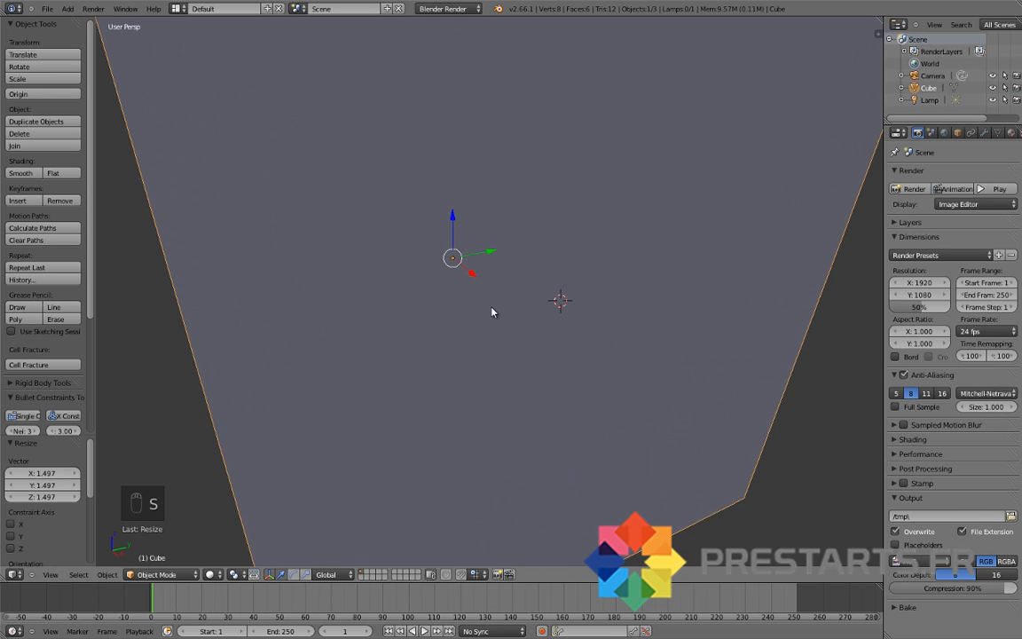
Step: Switch the 3D view to wireframe shading with the whole cube in view
scroll(491, 312, down, 4)
key(z)
scroll(505, 330, up, 6)
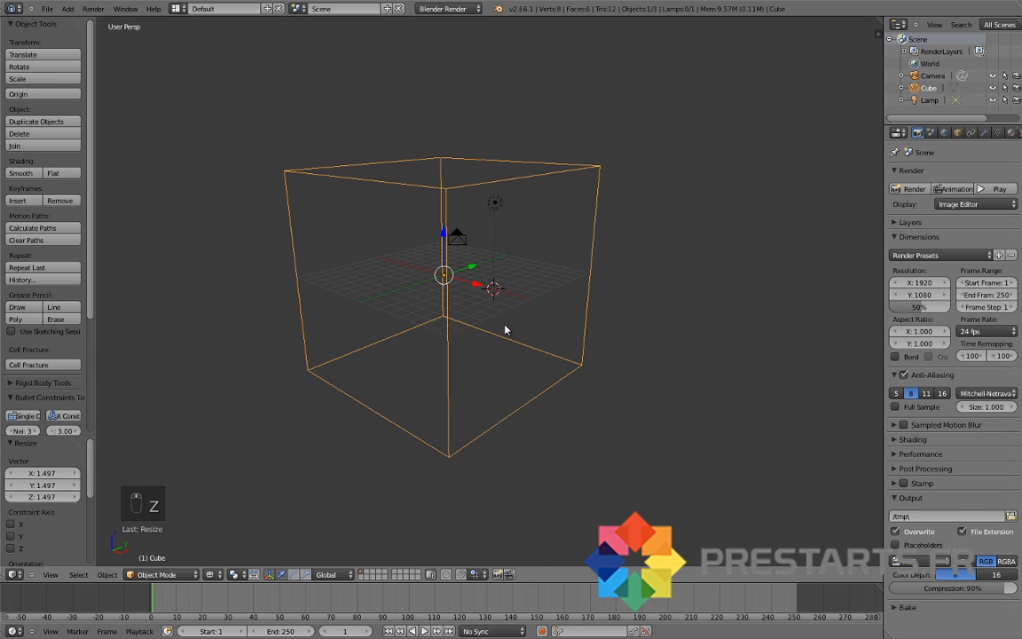
scroll(482, 327, down, 3)
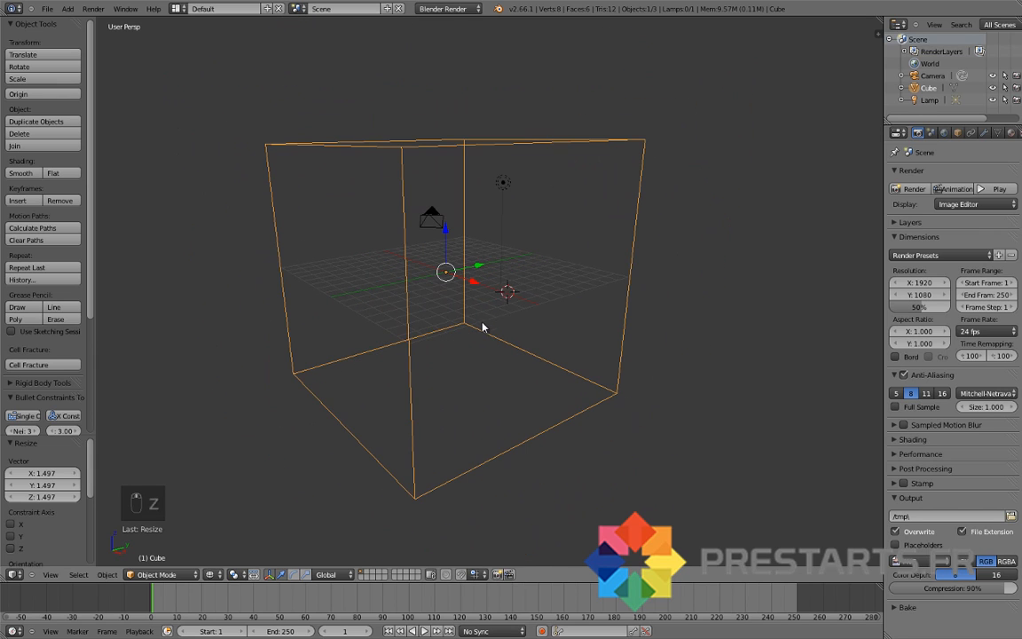
scroll(511, 298, down, 3)
Step: Add a Monkey mesh inside the cube and move it about -3.54 along the Y axis
key(shift+a)
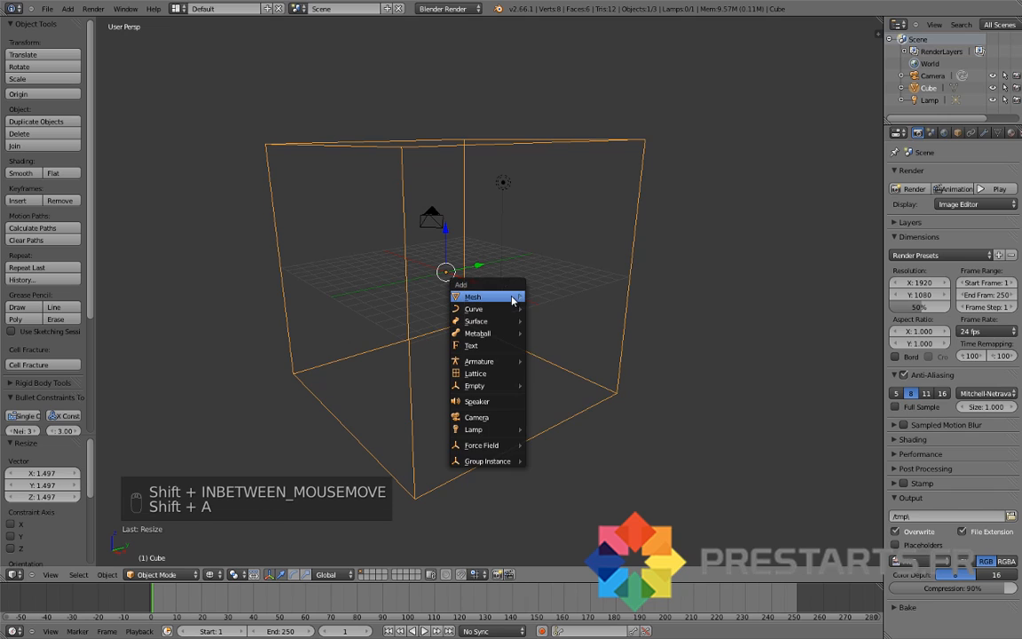
mouse_move(511, 298)
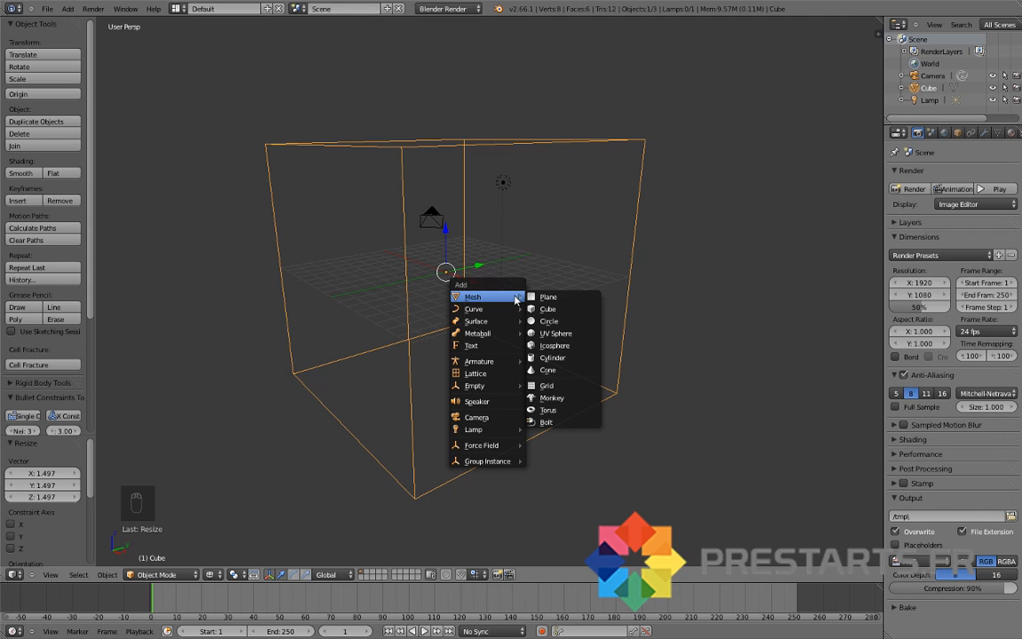
click(552, 397)
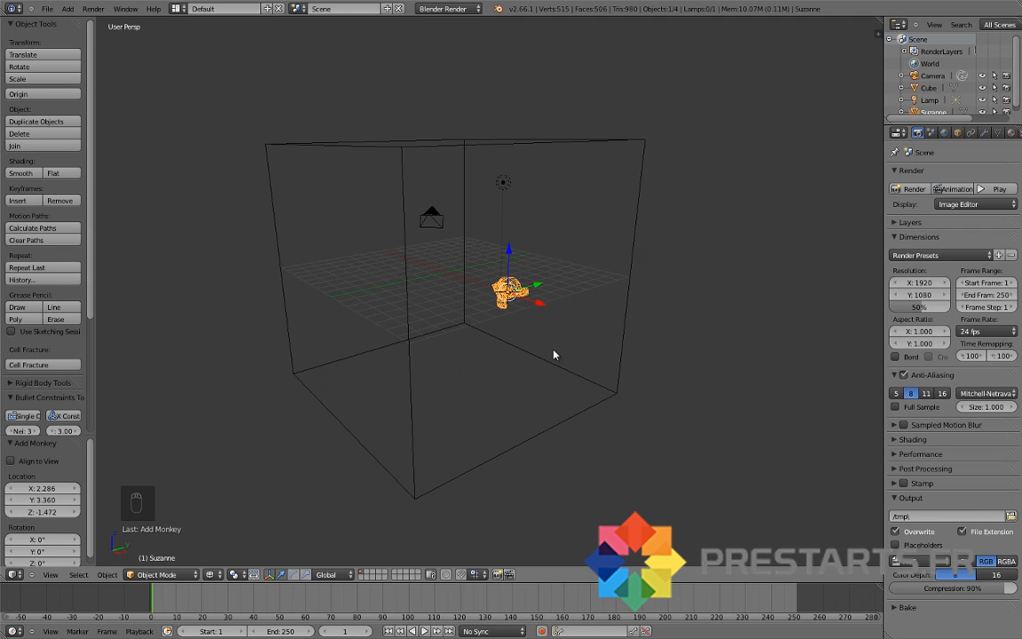
scroll(547, 307, up, 4)
middle_drag(547, 308, 461, 395)
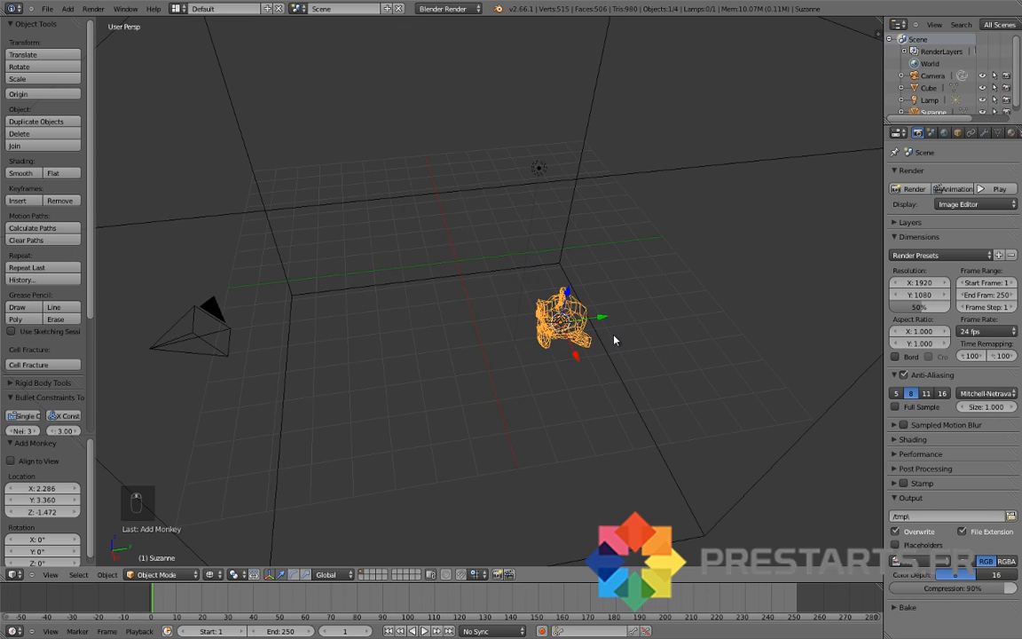
drag(599, 317, 438, 407)
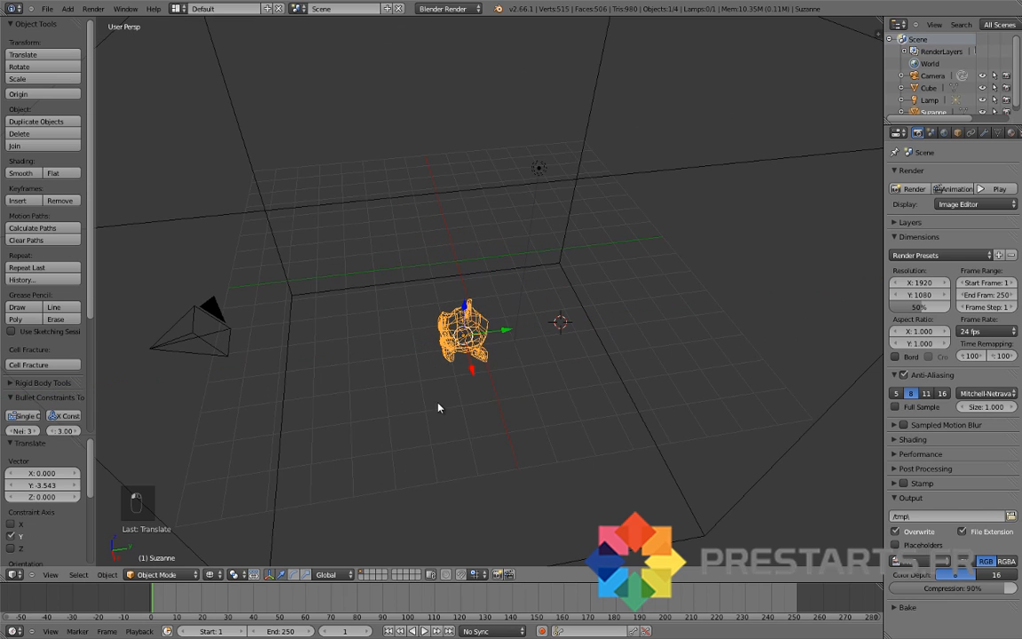
Step: Shift the monkey head slightly in the negative X direction and scale it up uniformly by about 2.26
middle_drag(439, 407, 543, 326)
key(g)
key(x)
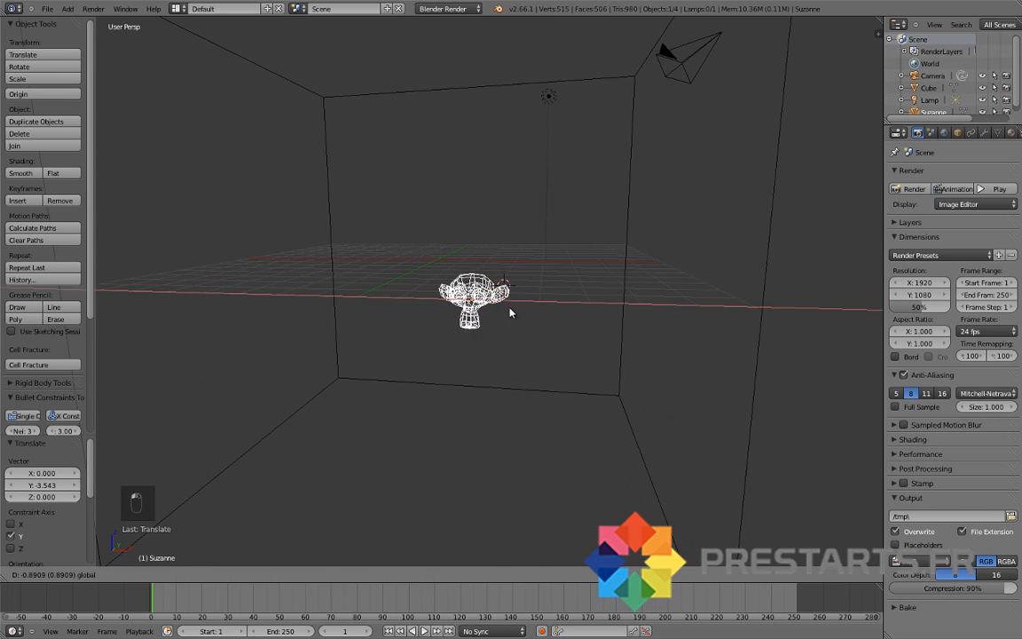
click(513, 312)
key(s)
click(610, 373)
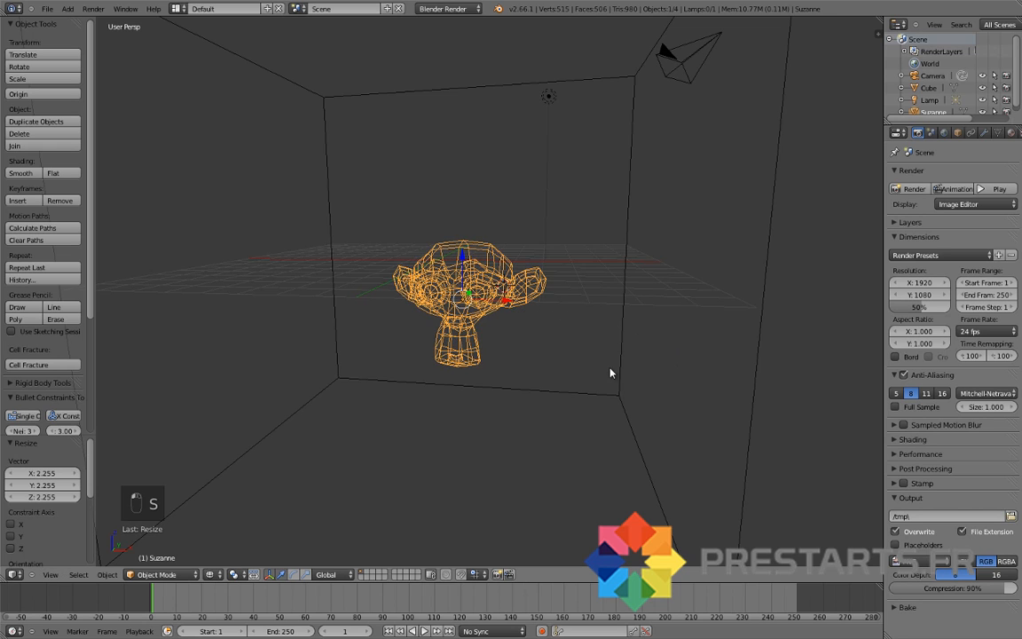
middle_drag(610, 372, 588, 322)
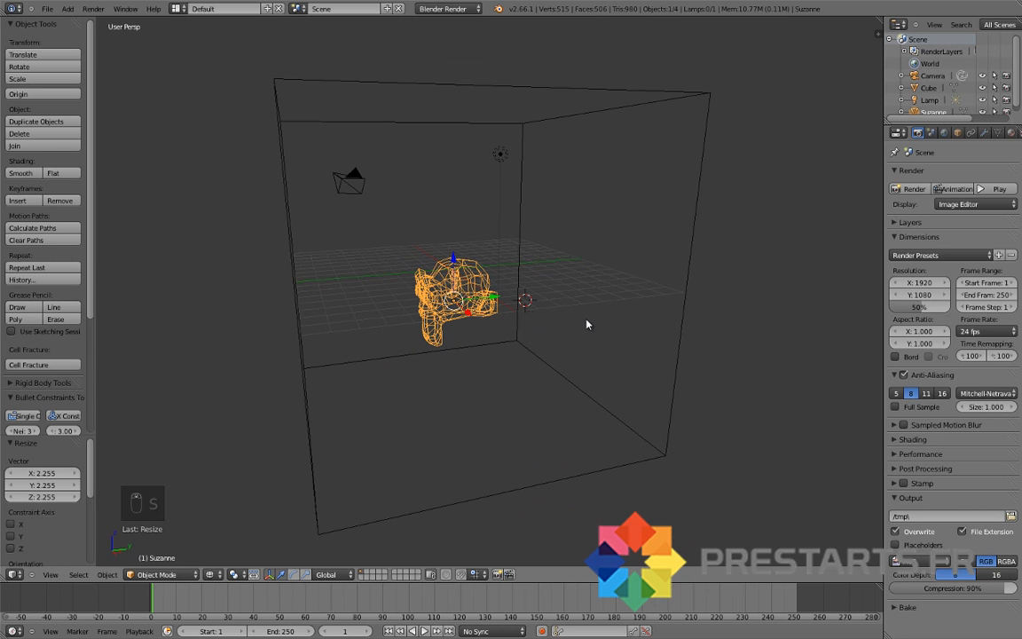
key(s)
right_click(607, 341)
key(s)
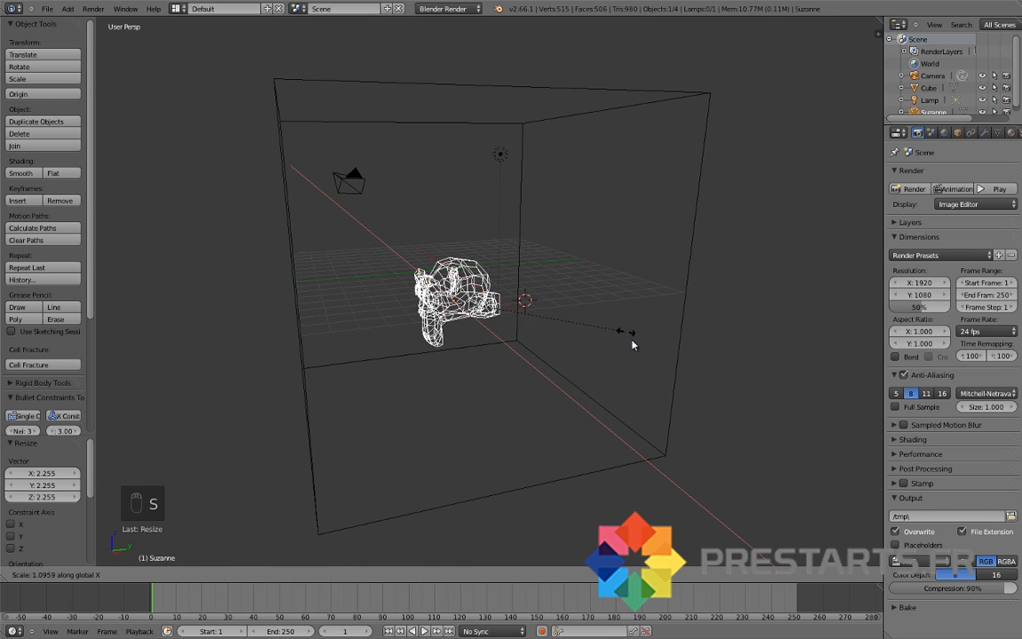
right_click(543, 342)
middle_drag(542, 343, 618, 350)
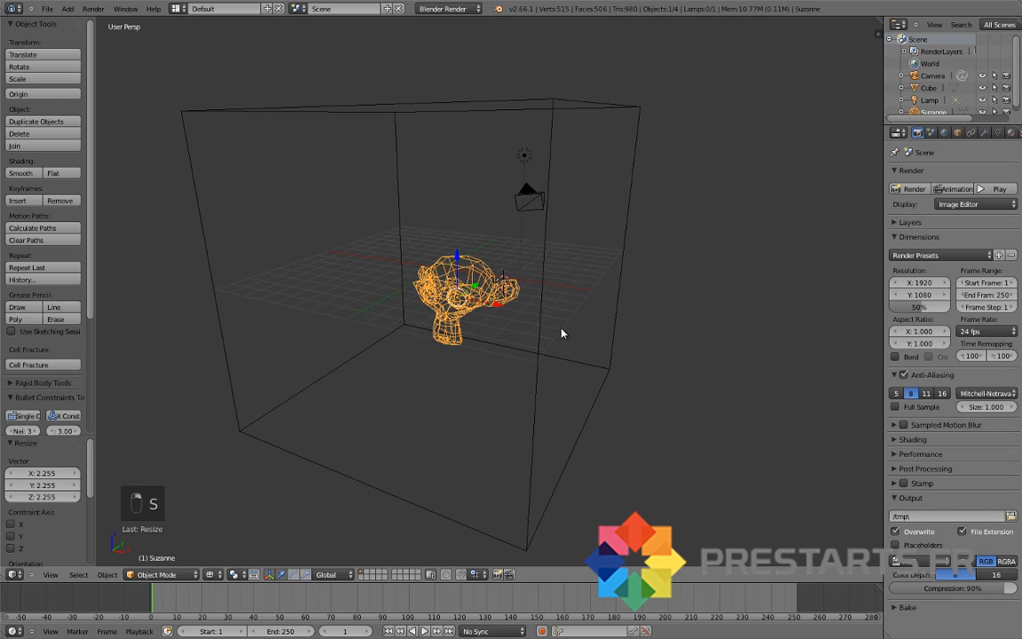
key(s)
key(x)
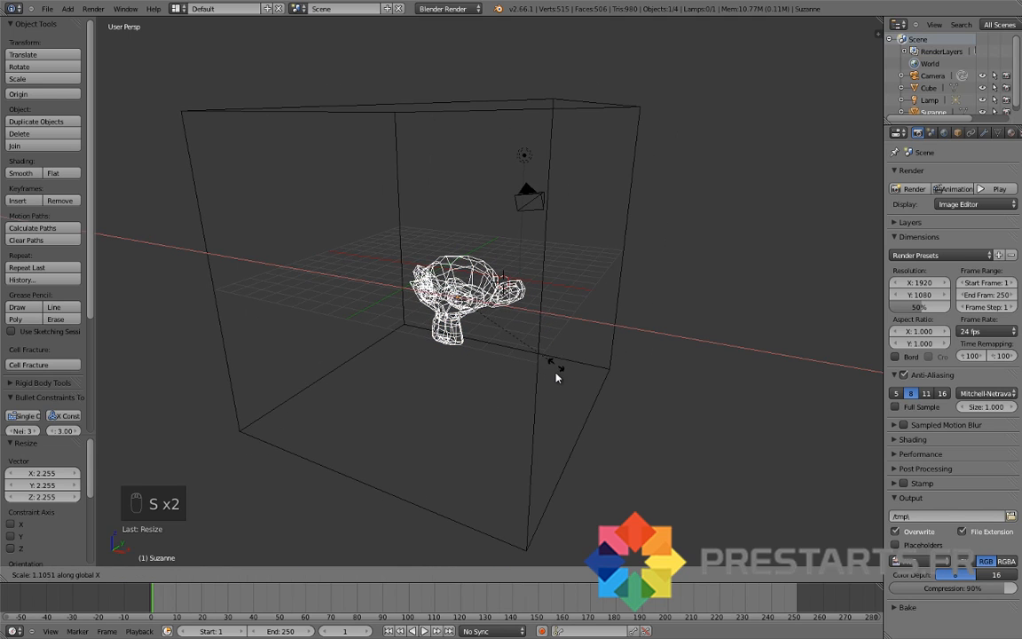
right_click(574, 322)
Step: Rotate the monkey head about -28° around the global X axis, keeping the view in wireframe
key(r)
key(x)
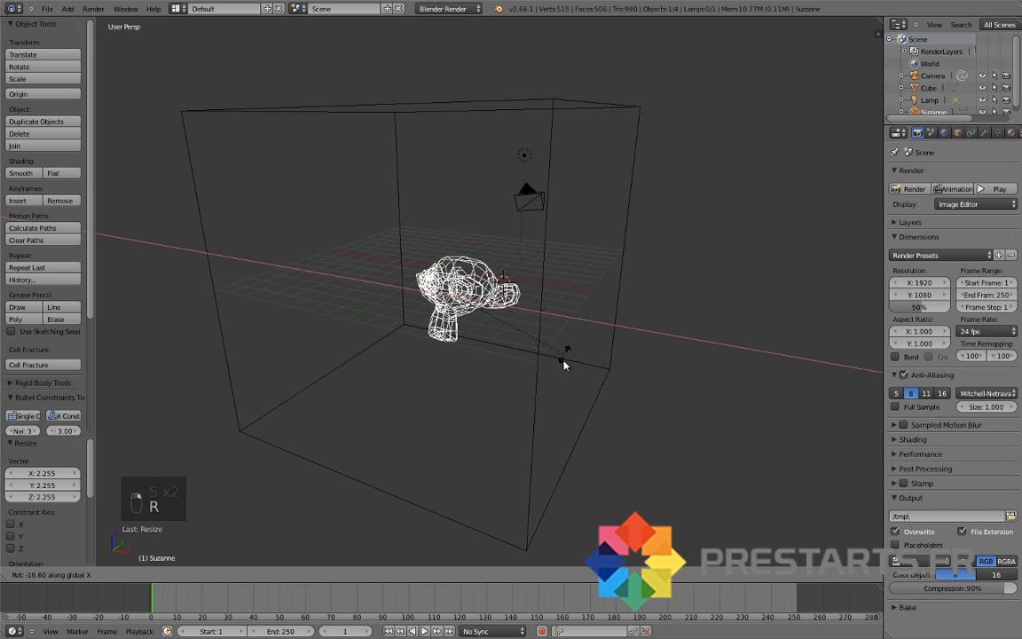
click(582, 299)
key(z)
key(z)
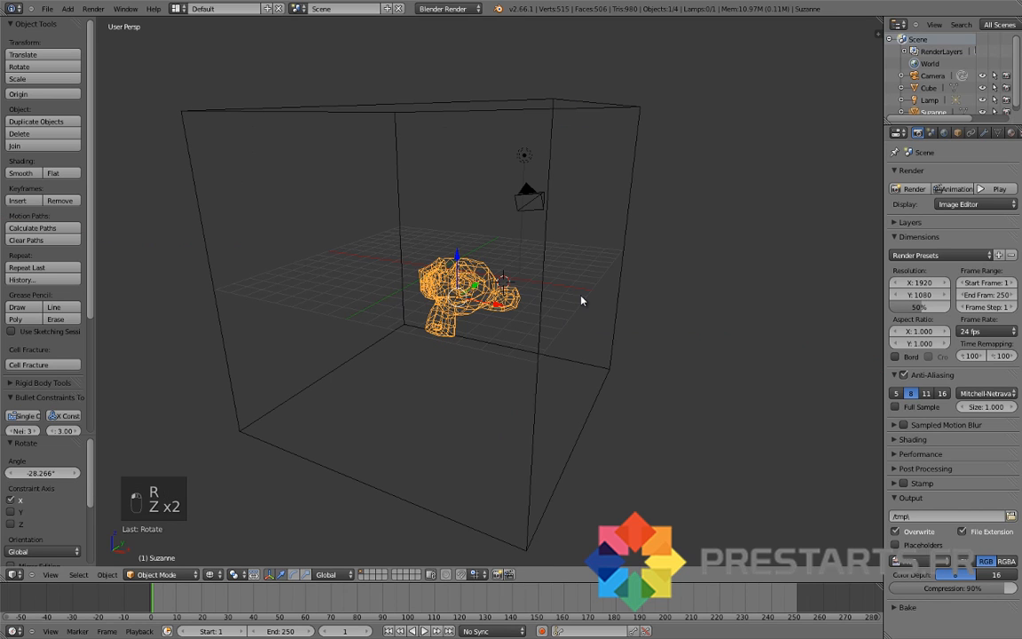
Step: Hide the large cube around the monkey head
key(a)
scroll(579, 347, up, 4)
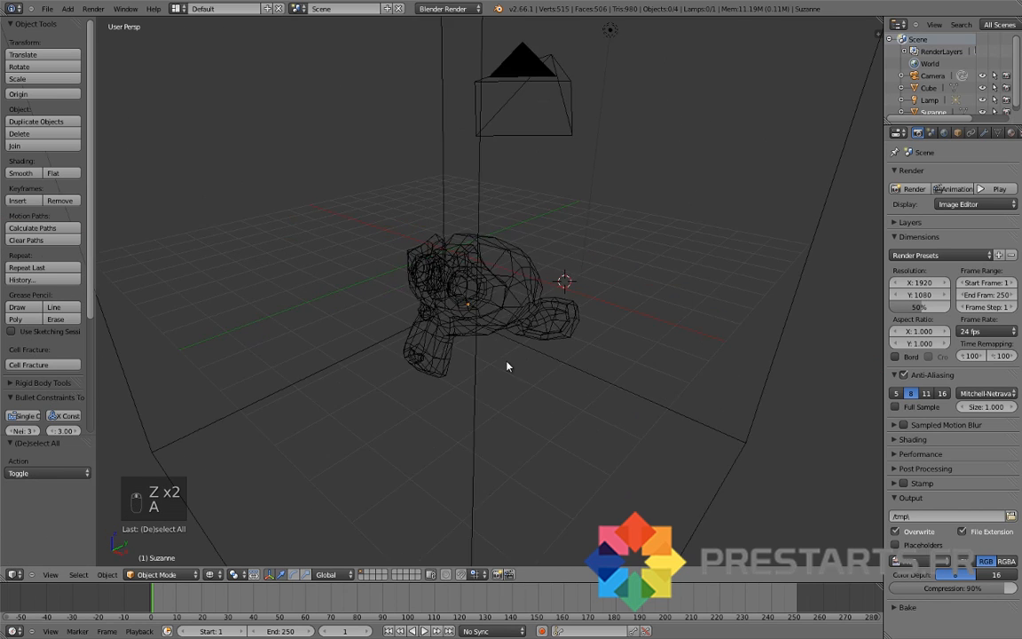
middle_drag(507, 362, 547, 346)
scroll(501, 361, down, 3)
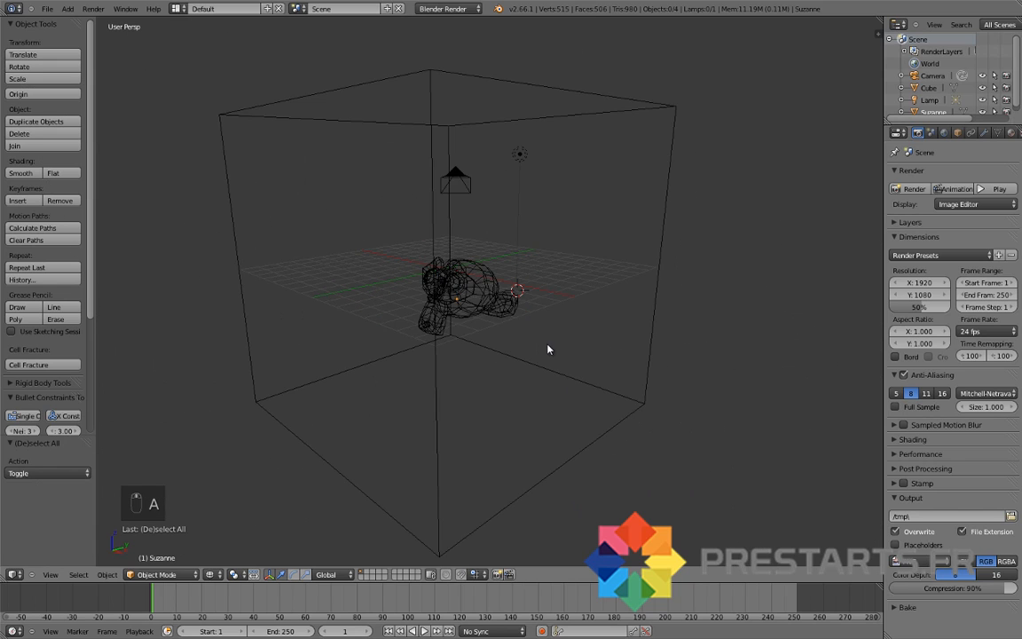
scroll(547, 349, up, 2)
scroll(547, 349, down, 4)
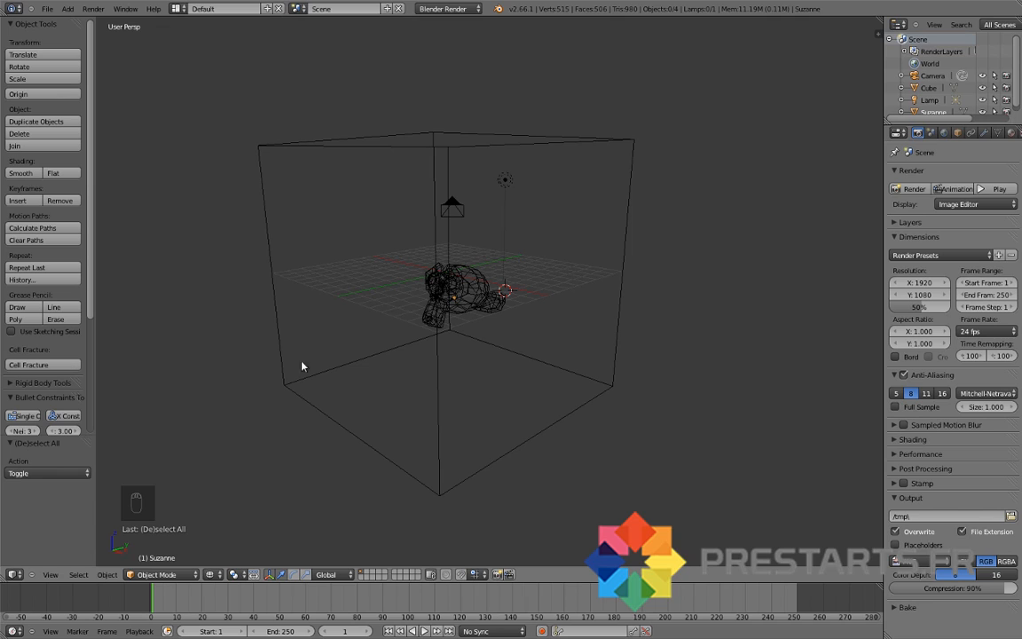
right_click(475, 299)
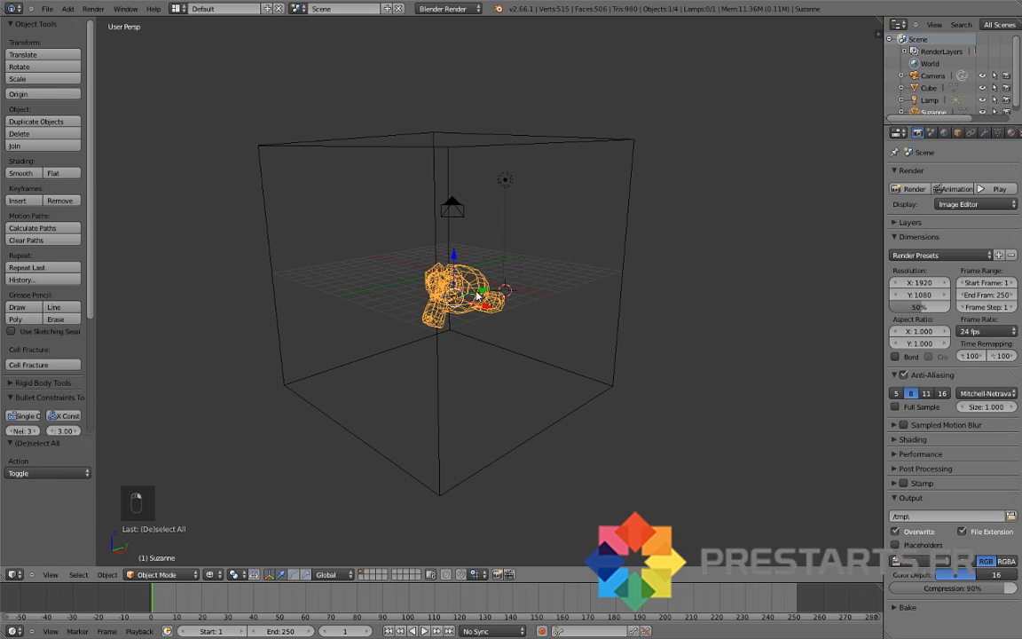
right_click(275, 163)
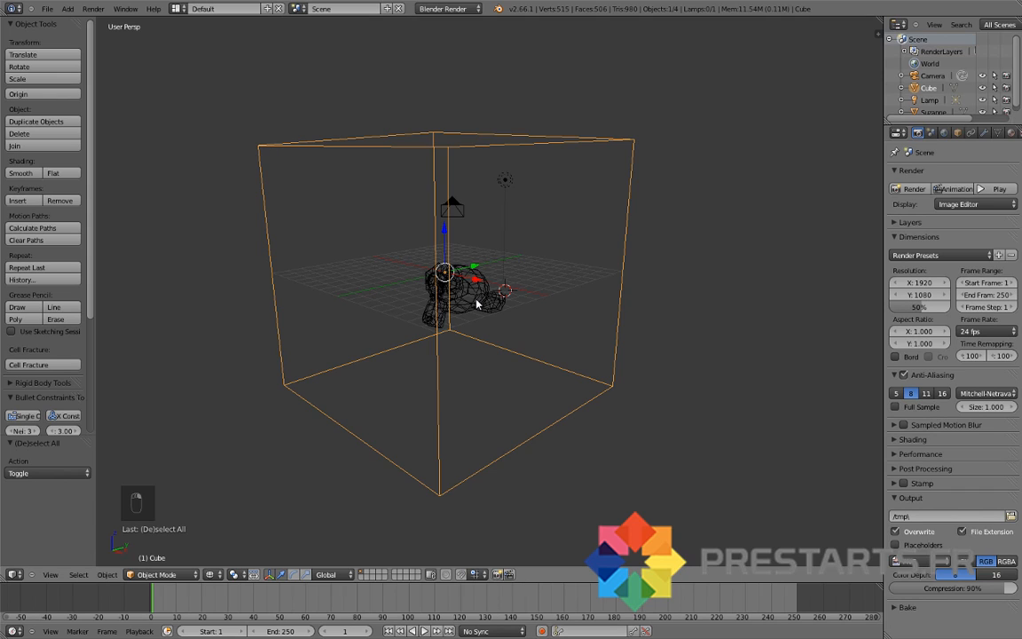
key(h)
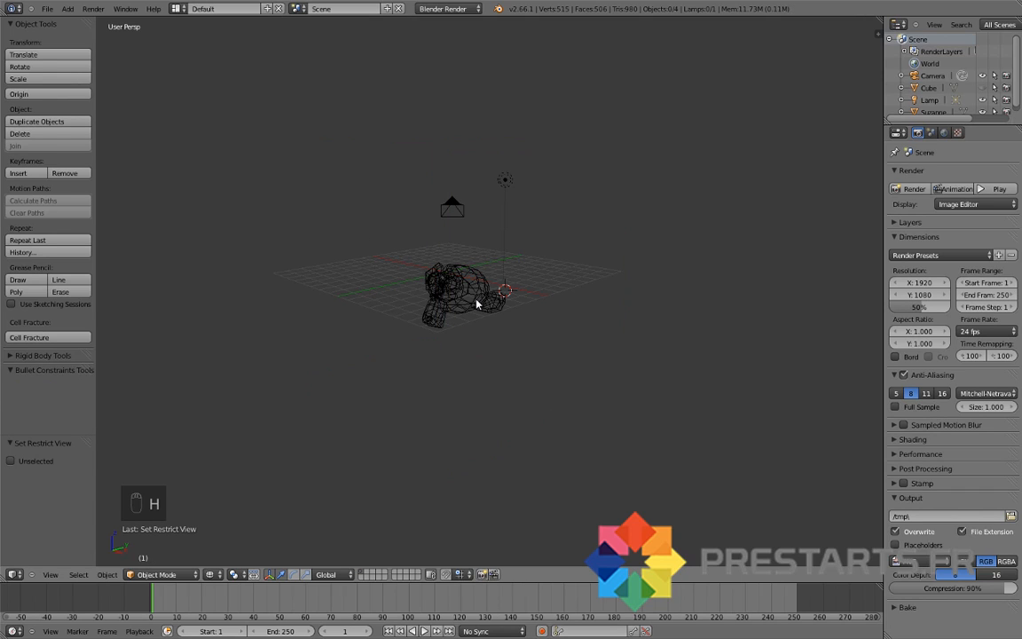
Step: Select the monkey head and examine the Quick Effects available for it, such as Quick Smoke and Quick Fluid
right_click(476, 305)
click(107, 574)
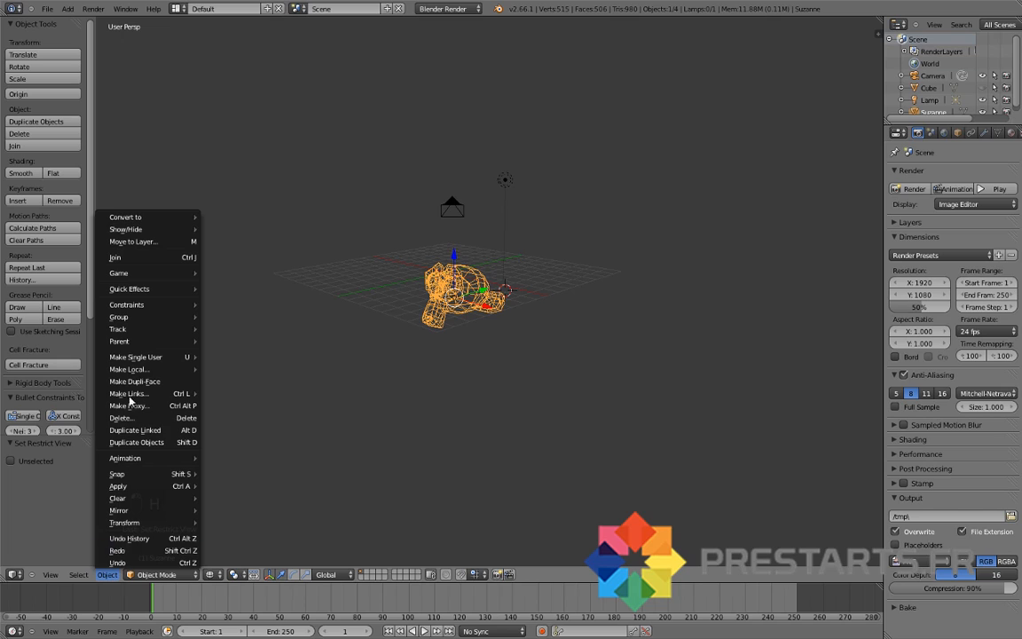
mouse_move(143, 290)
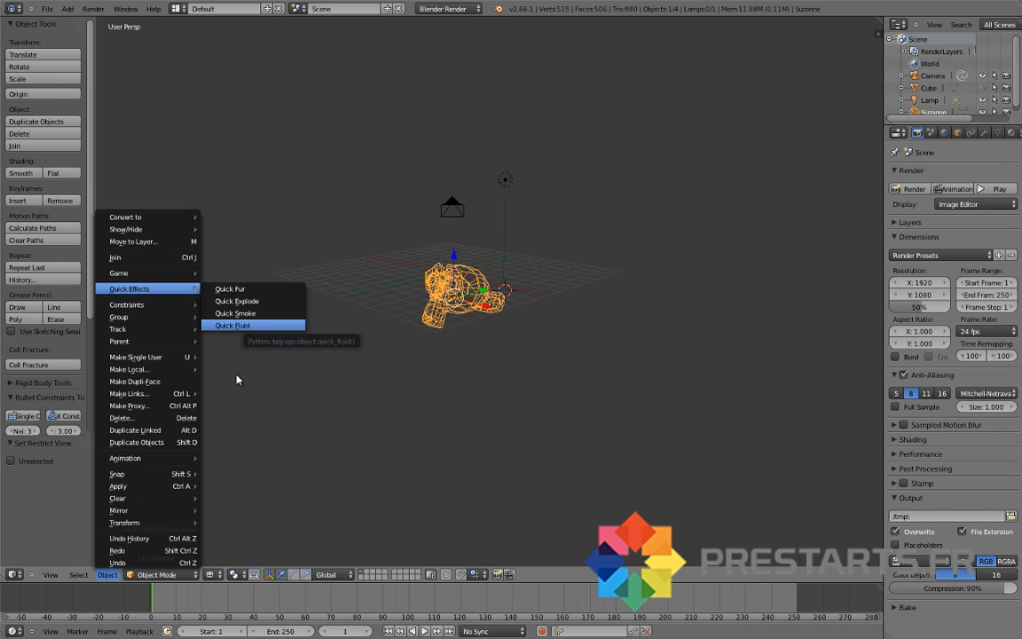
key(super)
key(super)
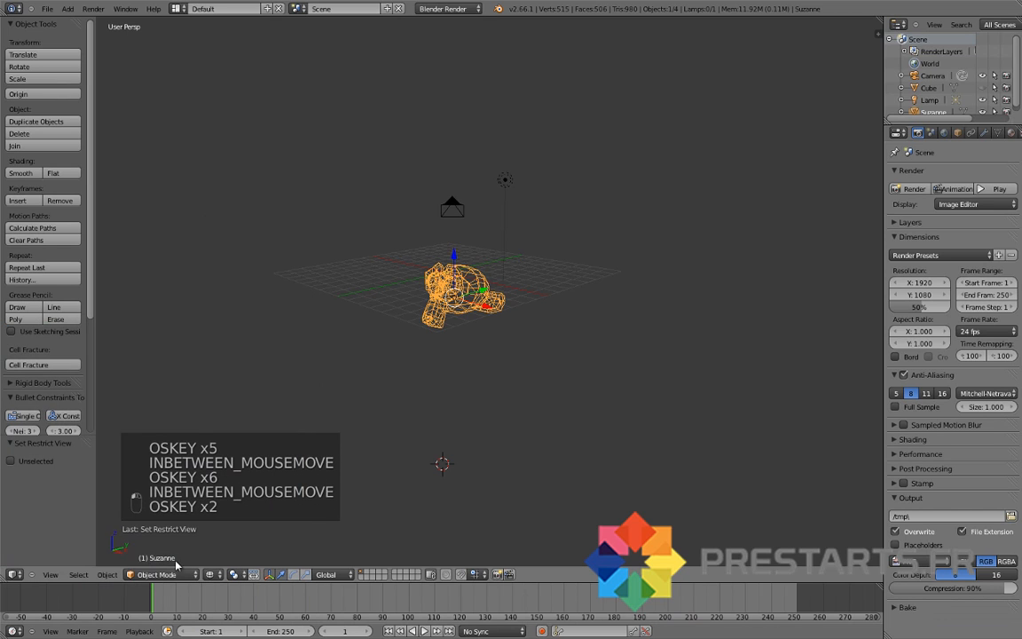
click(108, 574)
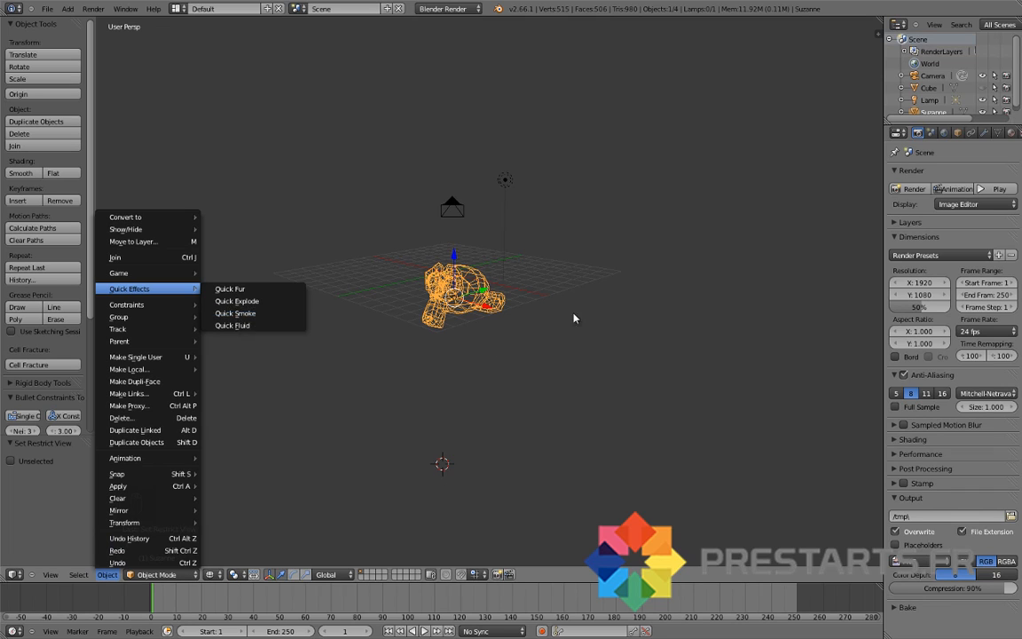
Step: Unhide the large cube and leave only the monkey head selected
key(alt+h)
scroll(523, 300, up, 1)
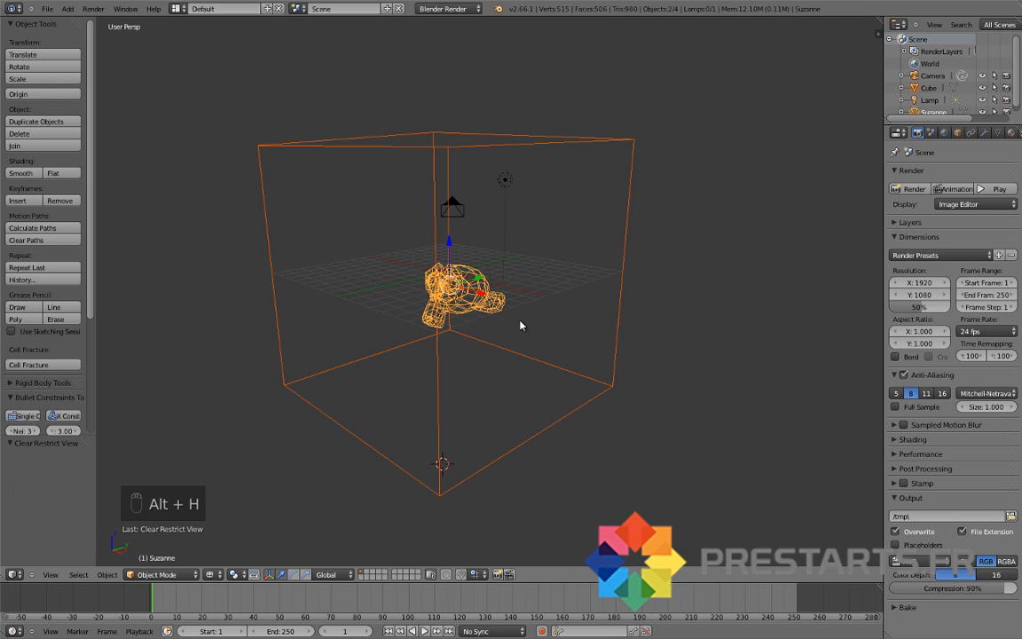
key(a)
right_click(491, 302)
scroll(497, 298, down, 1)
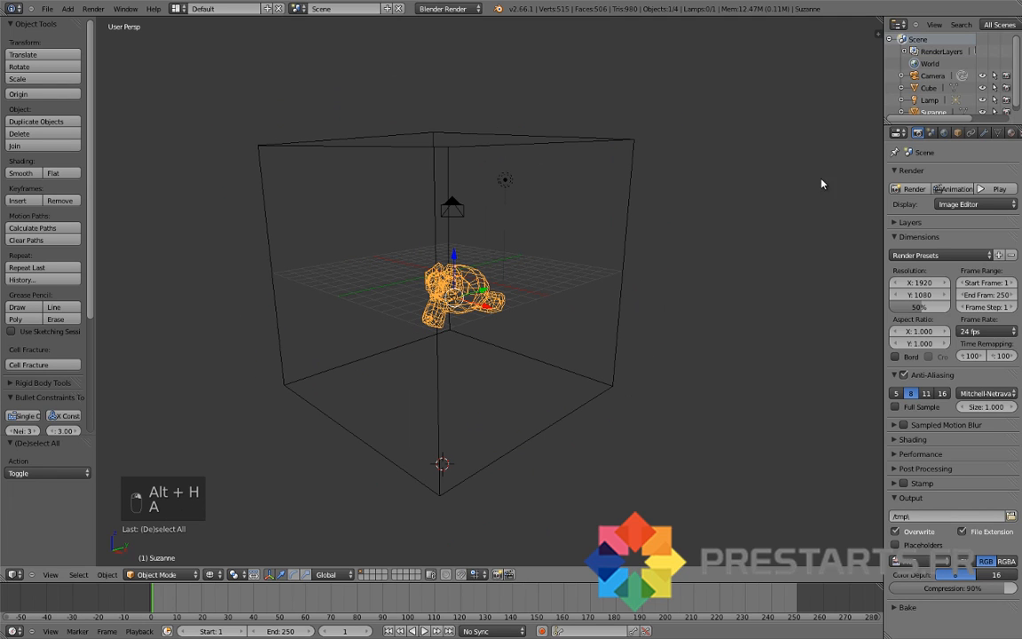
Step: Enable smoke physics on the large cube and make it the smoke domain
drag(787, 178, 787, 173)
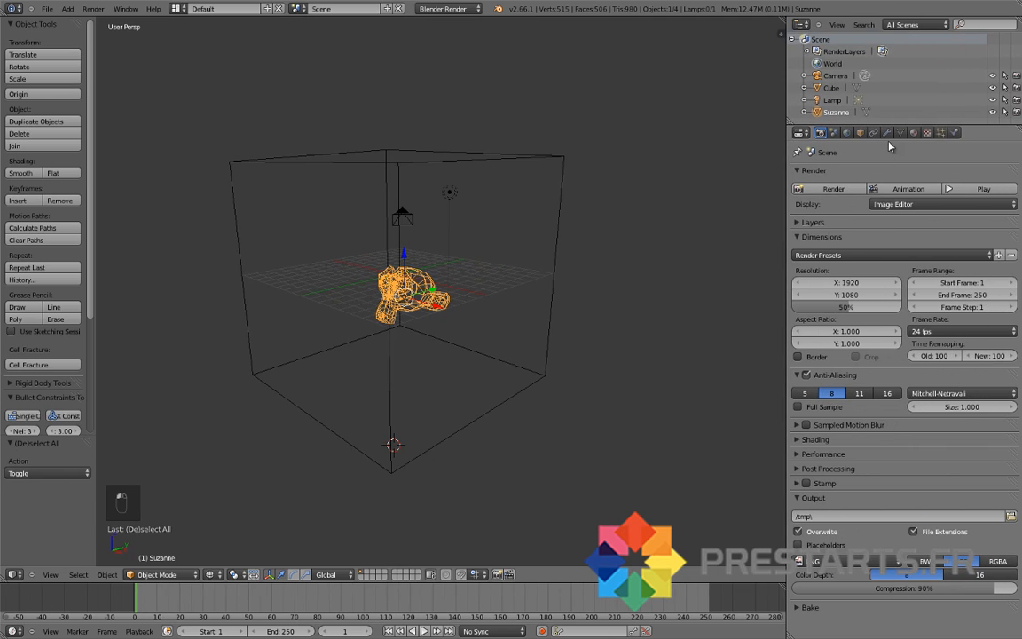
key(a)
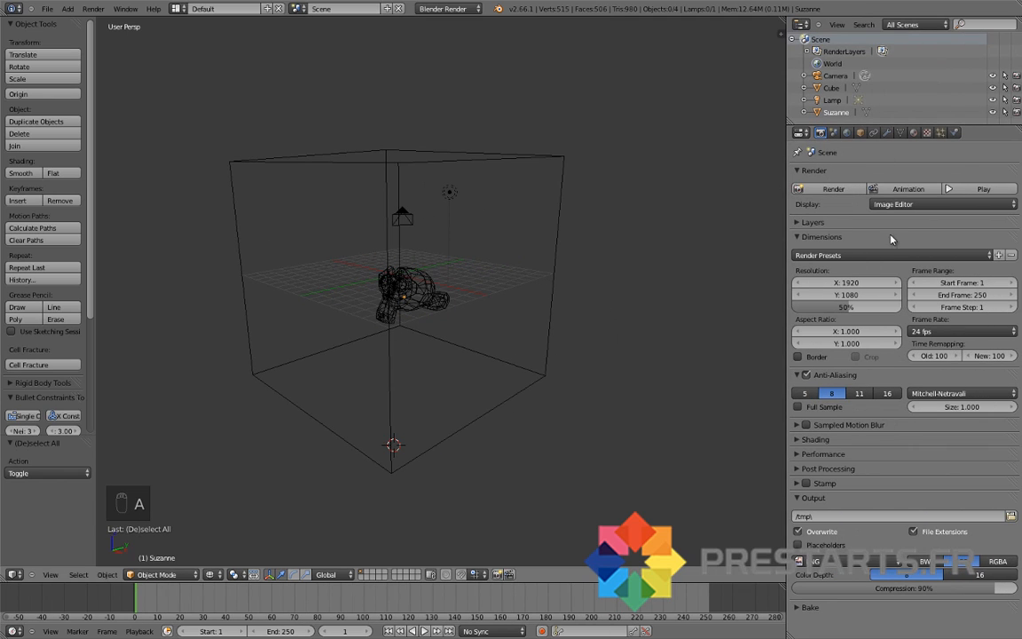
click(954, 133)
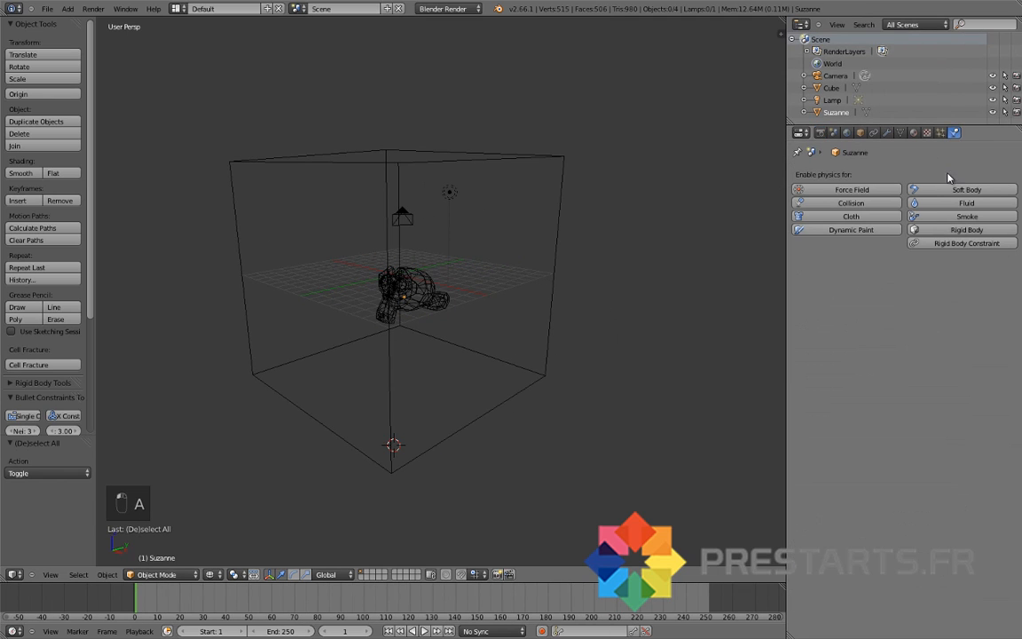
right_click(493, 159)
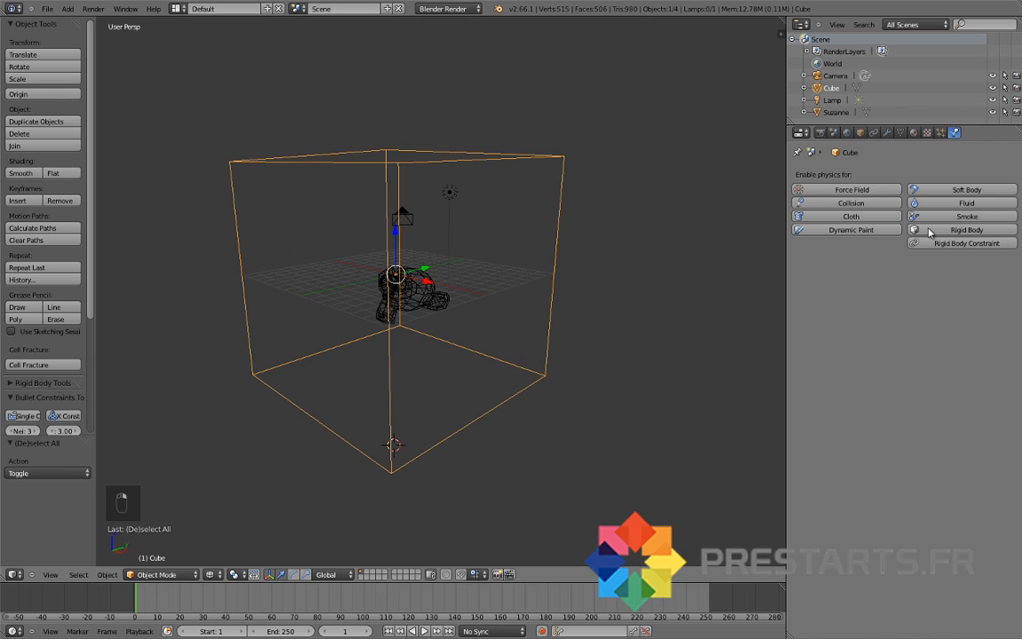
click(974, 217)
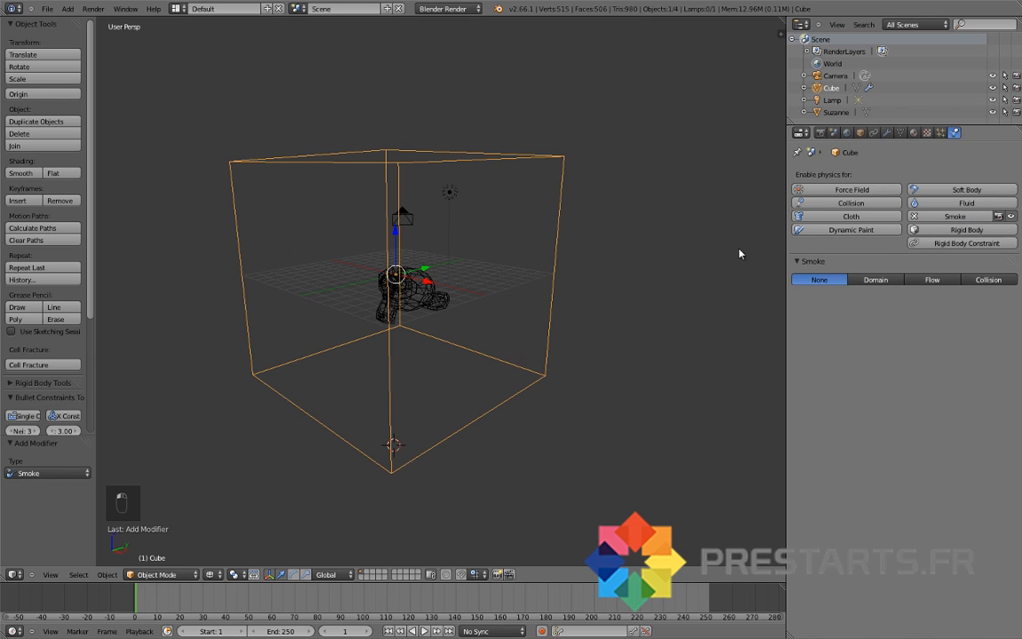
click(875, 279)
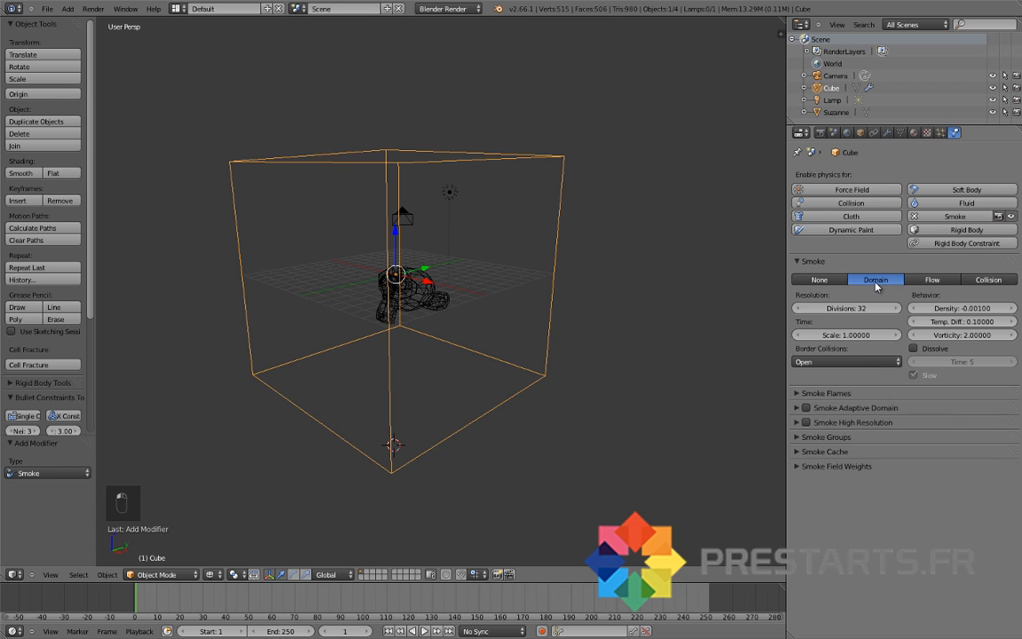
Step: Enable smoke physics on the monkey head as a Flow object, and deselect everything
right_click(416, 303)
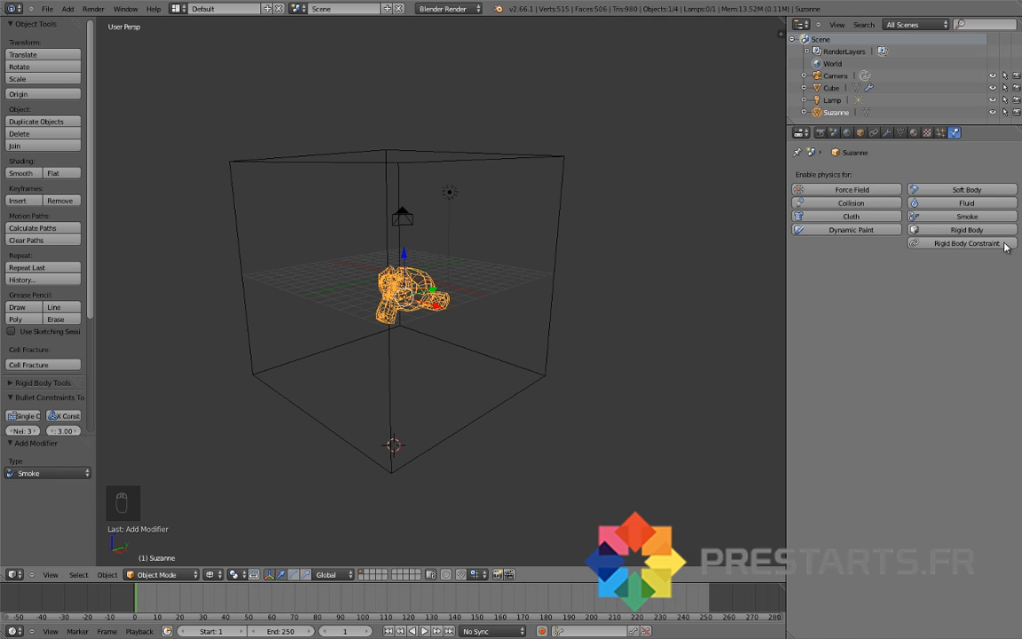
click(954, 219)
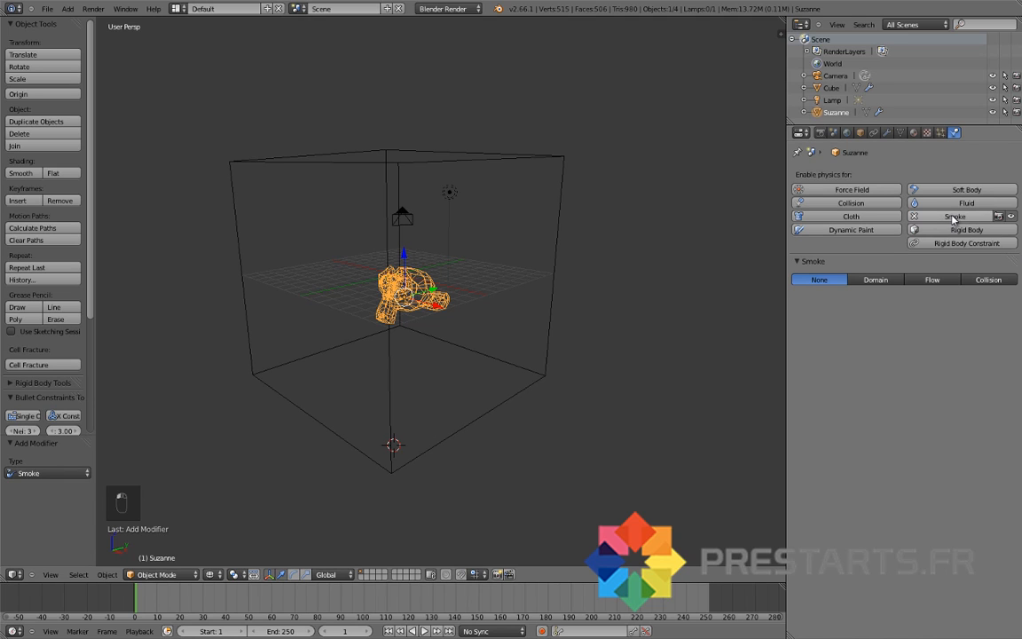
click(933, 280)
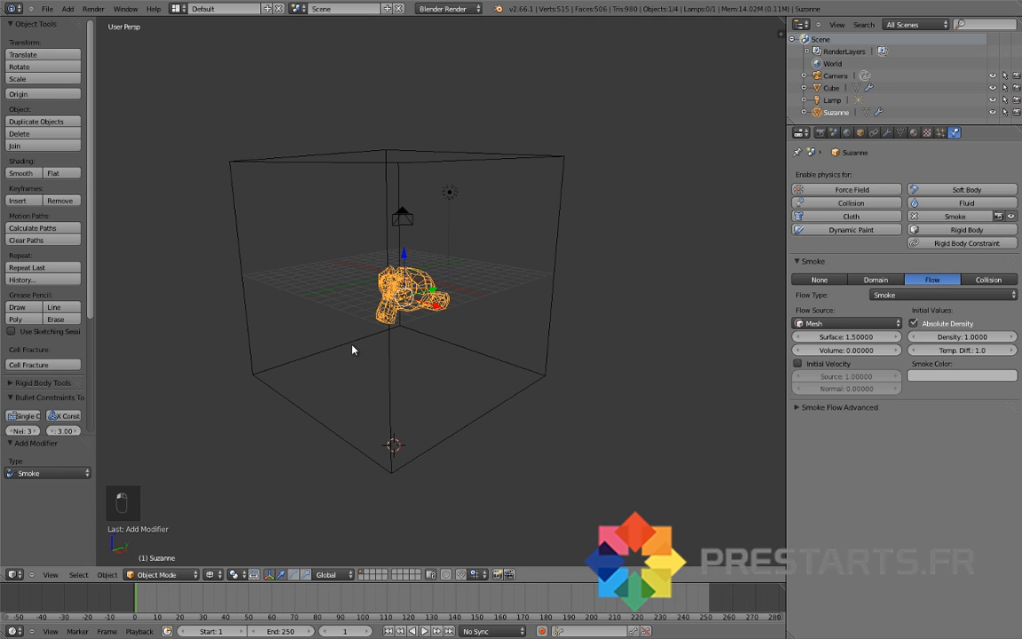
key(a)
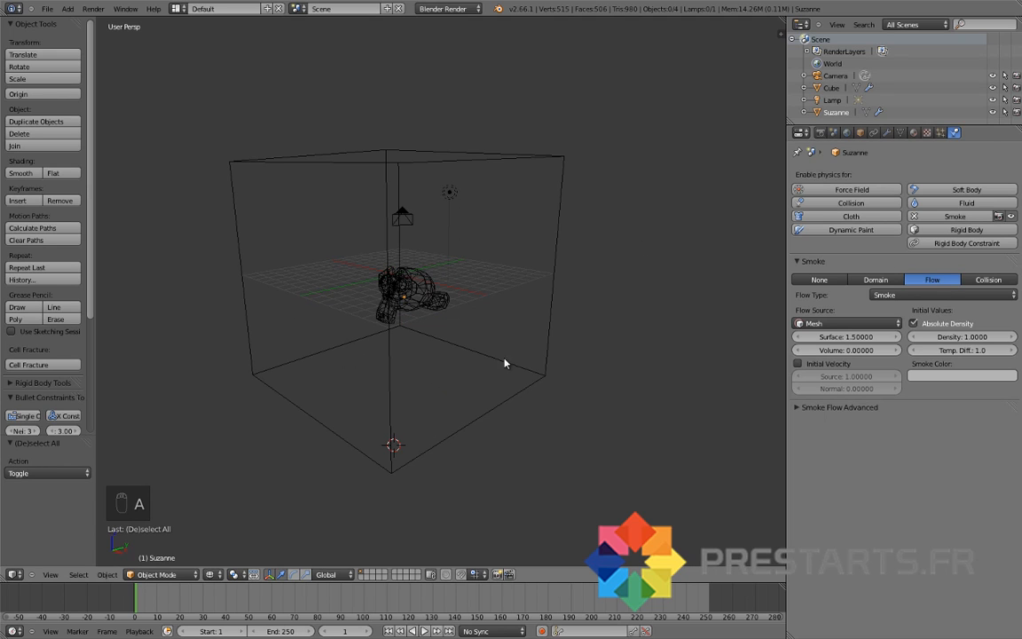
Step: Move the monkey head down about 2.41 units along the global Z axis inside the cube
scroll(484, 379, up, 3)
right_click(449, 299)
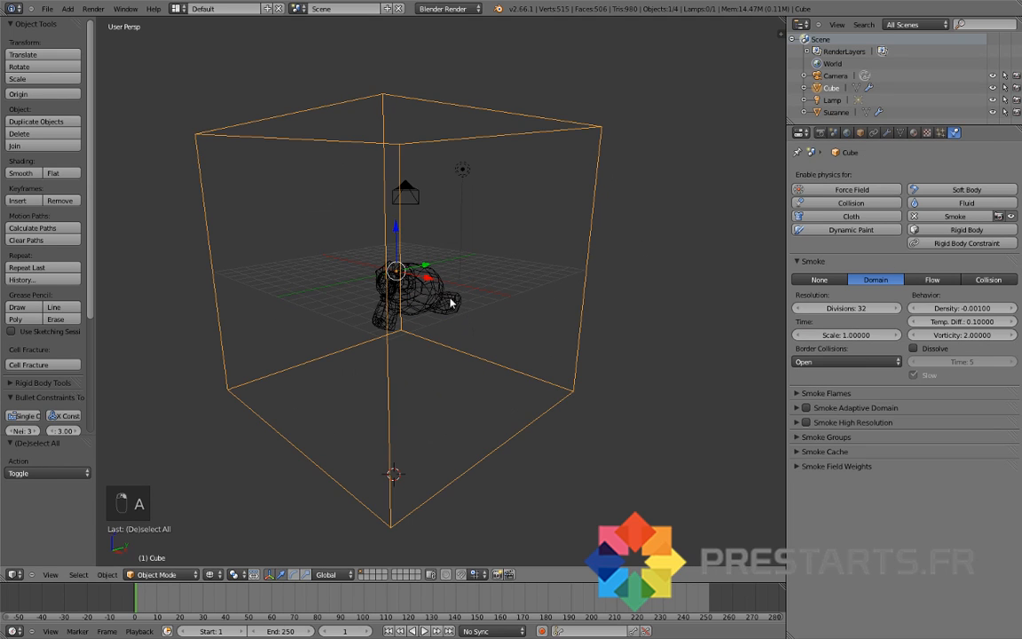
right_click(408, 250)
drag(408, 255, 407, 383)
middle_drag(406, 383, 456, 358)
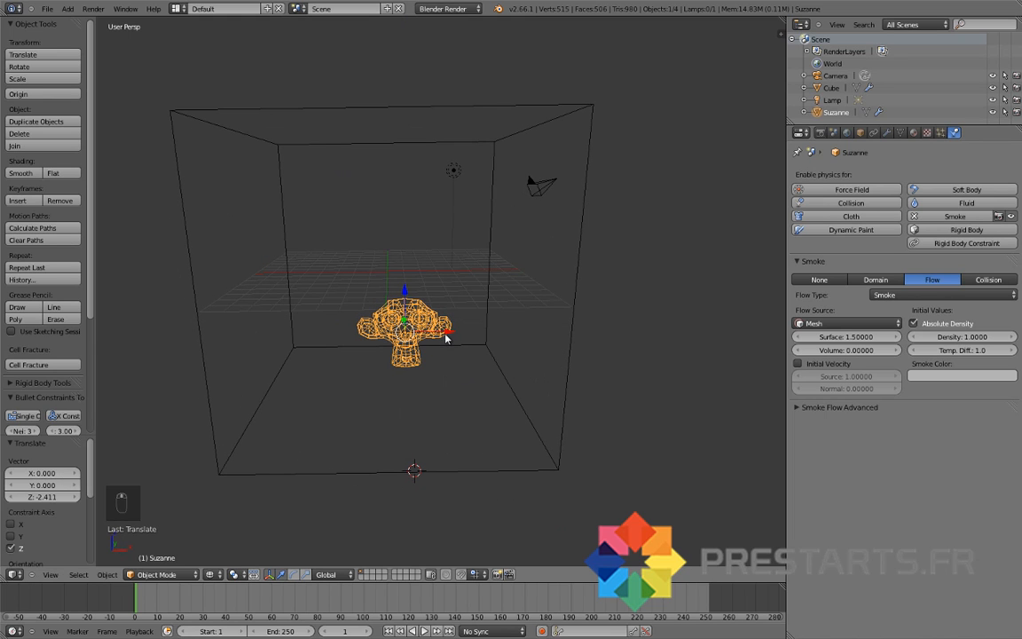
Step: Move the monkey head about -0.65 units along the X axis and play the smoke simulation to preview it
key(g)
key(x)
middle_drag(531, 394, 456, 392)
key(alt+a)
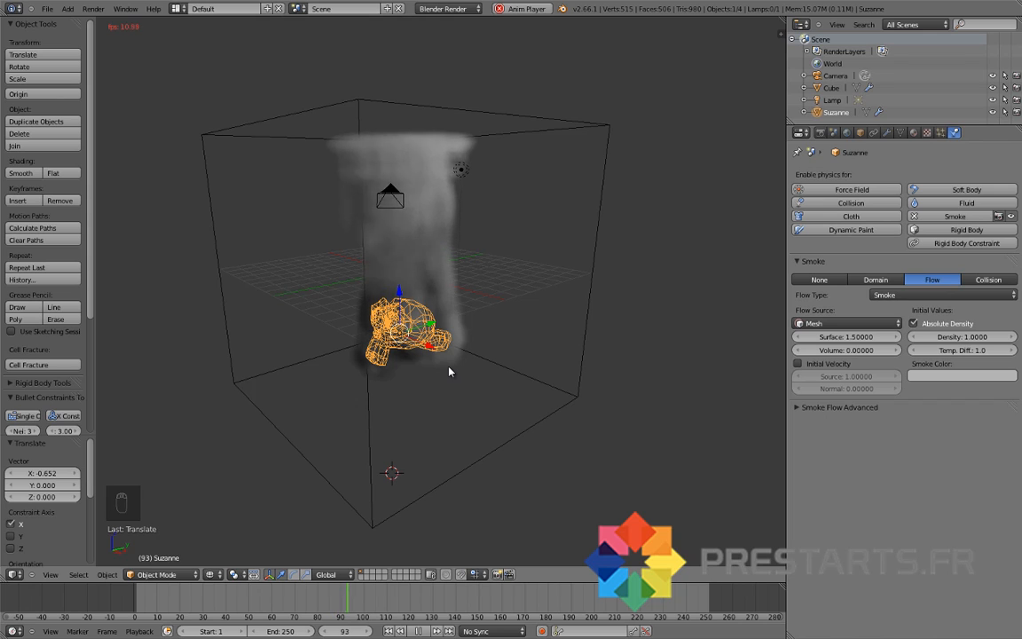
key(Escape)
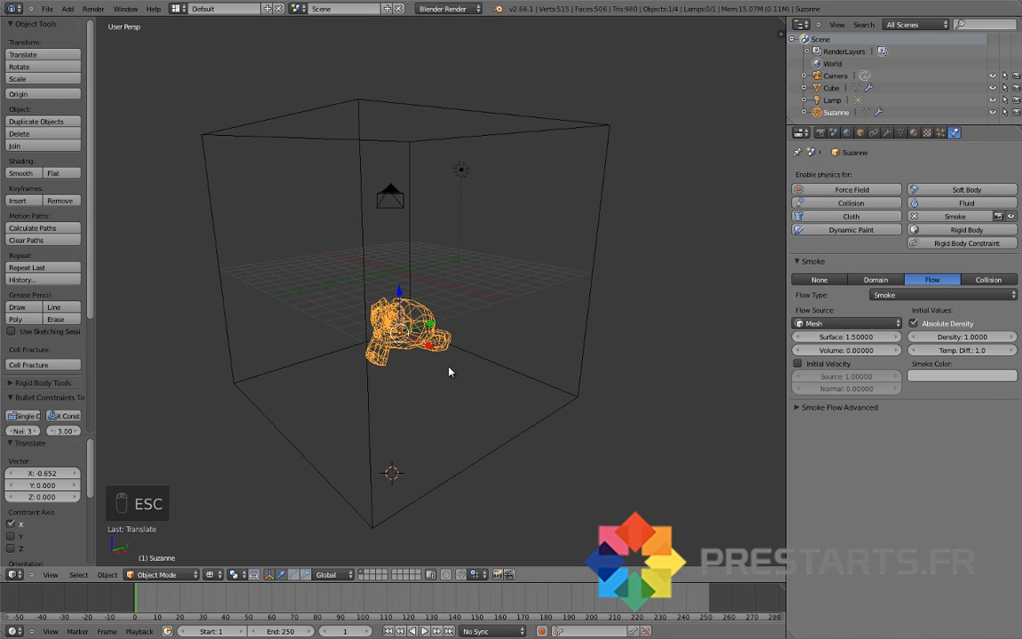
Step: Set the cube's smoke resolution to 64 divisions and play the simulation to preview it
right_click(360, 131)
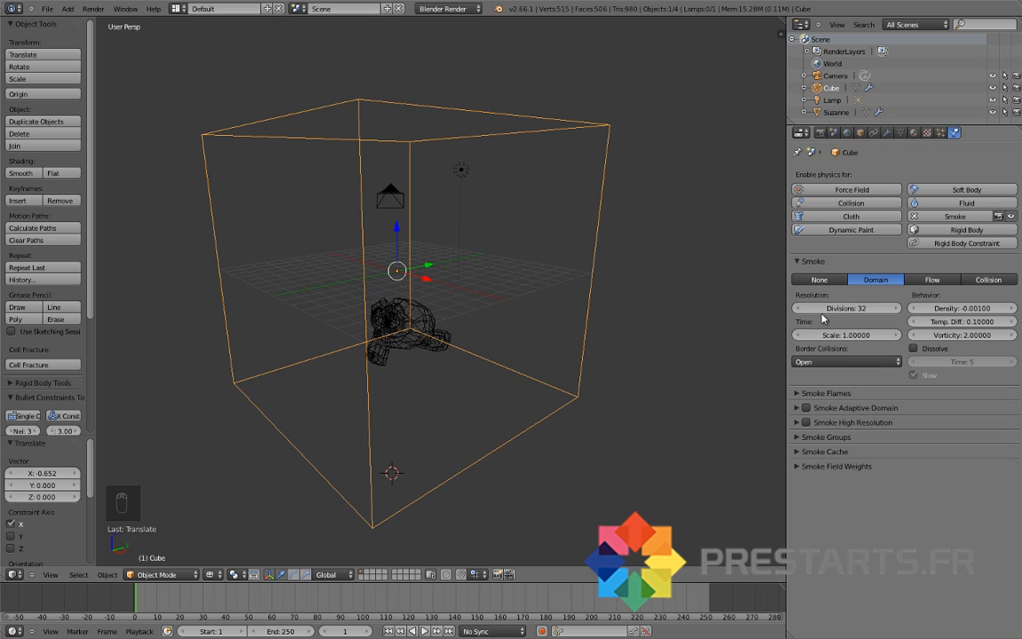
click(850, 307)
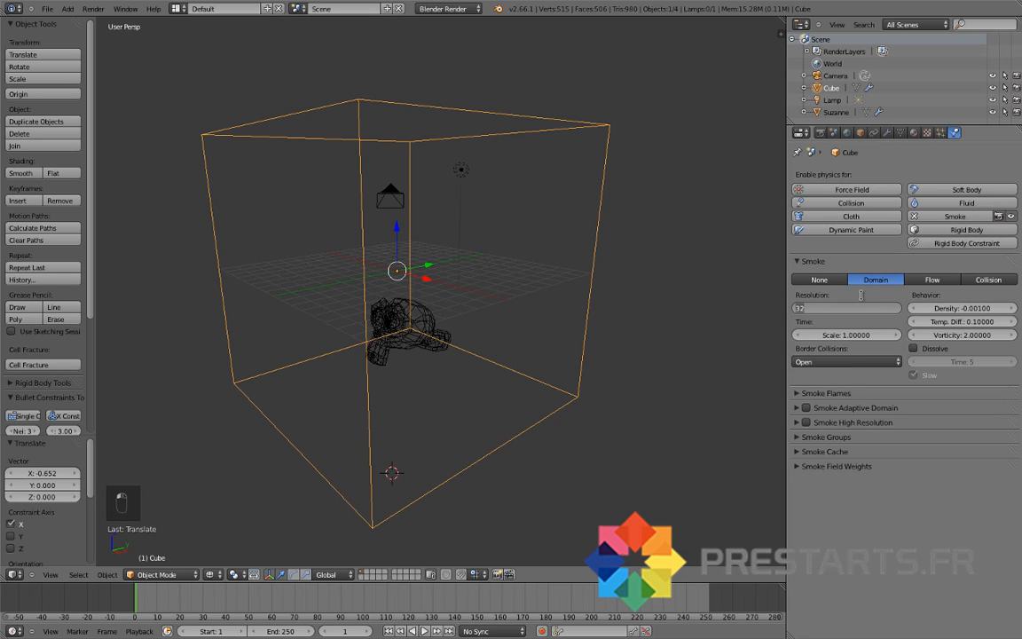
key(Return)
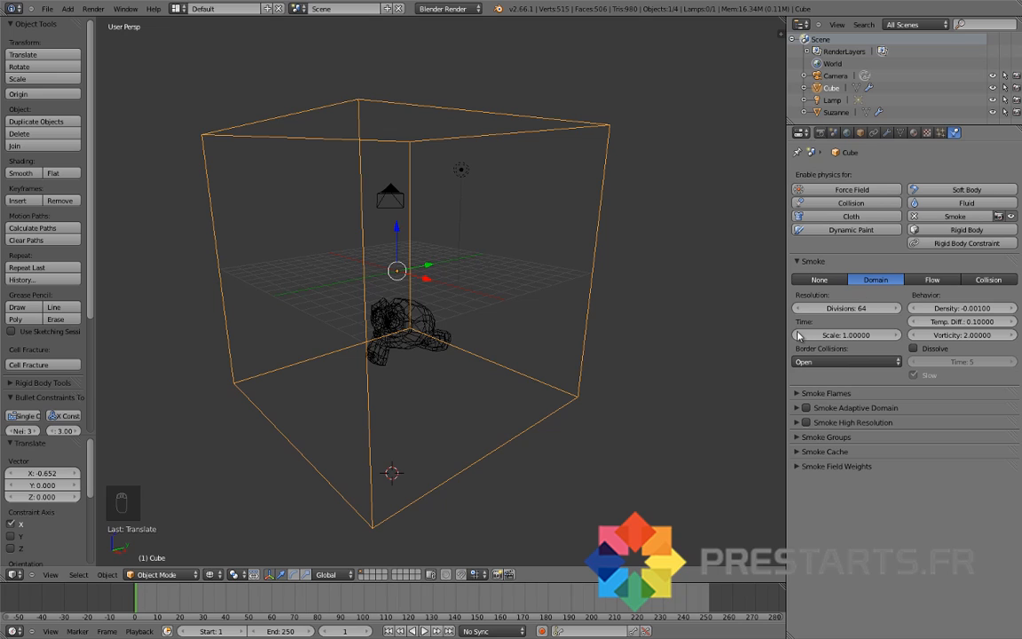
key(alt+a)
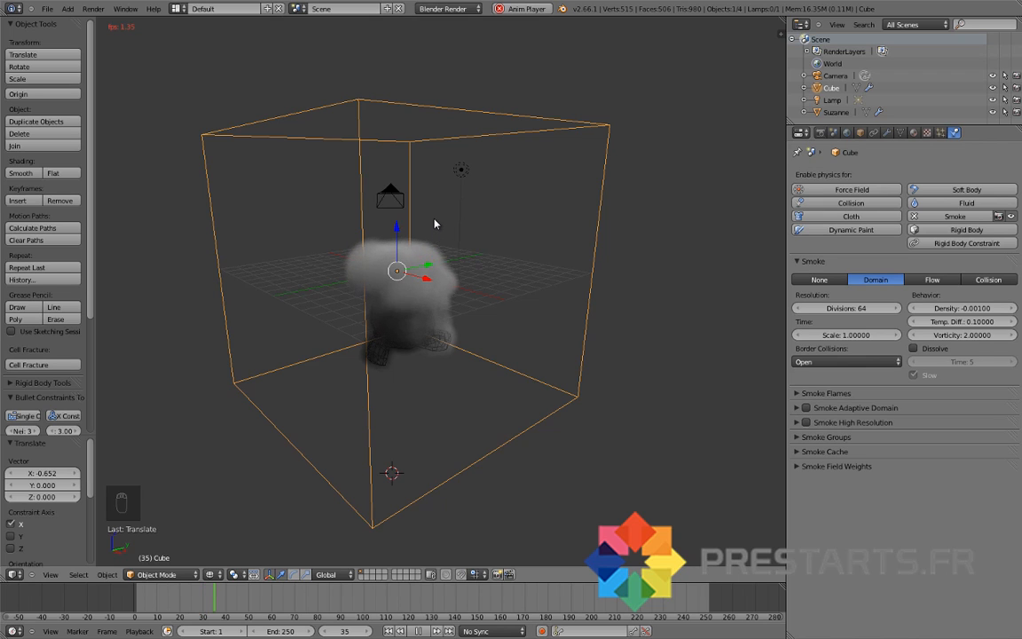
key(Escape)
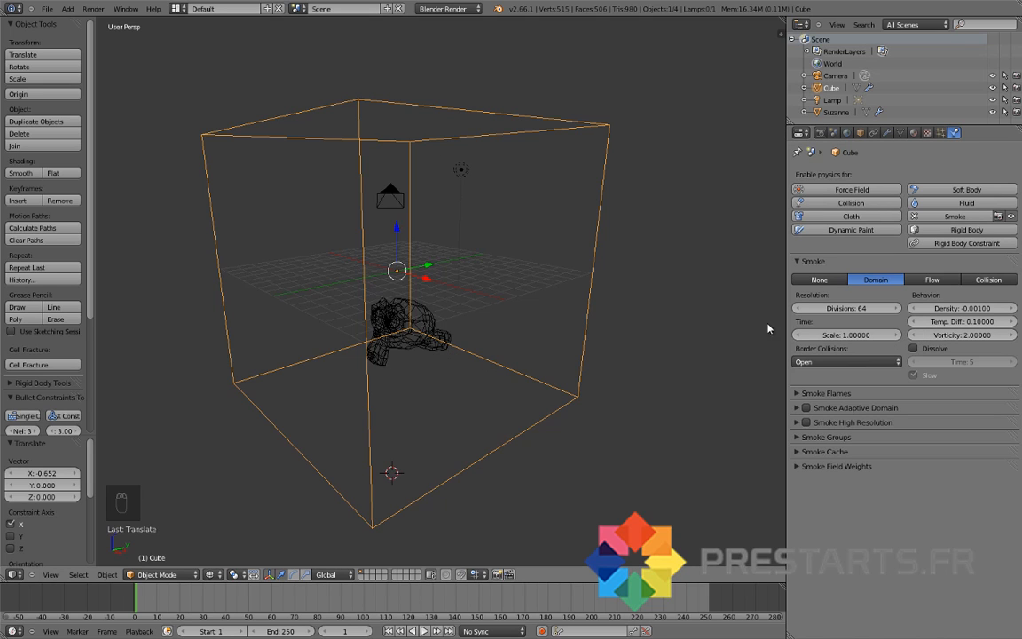
Step: Set the smoke domain's divisions to 32 and its temperature difference to 2, with a playback of the simulation
click(848, 307)
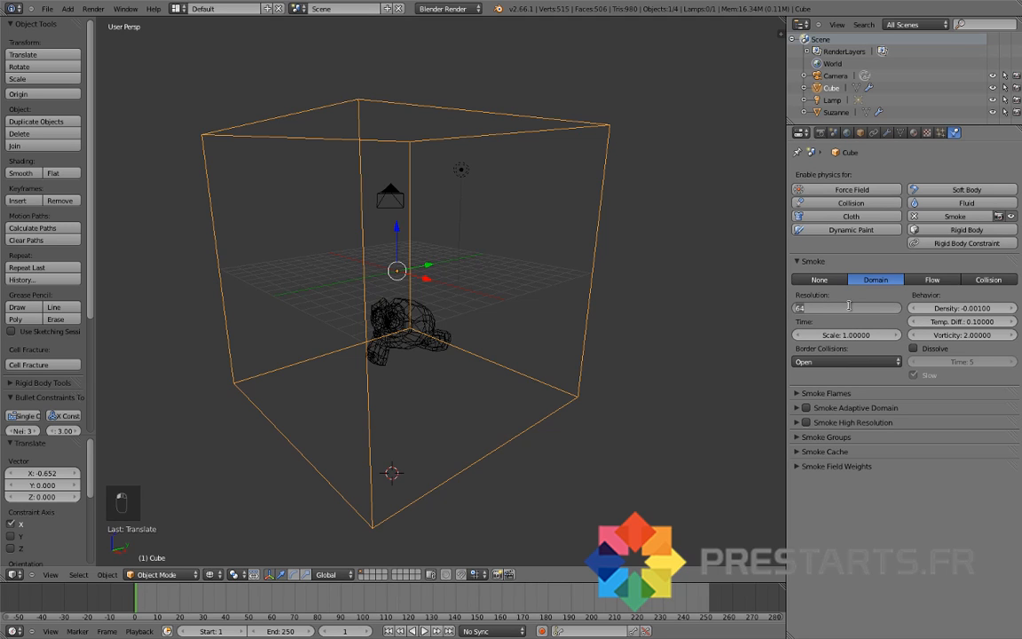
click(915, 323)
click(931, 325)
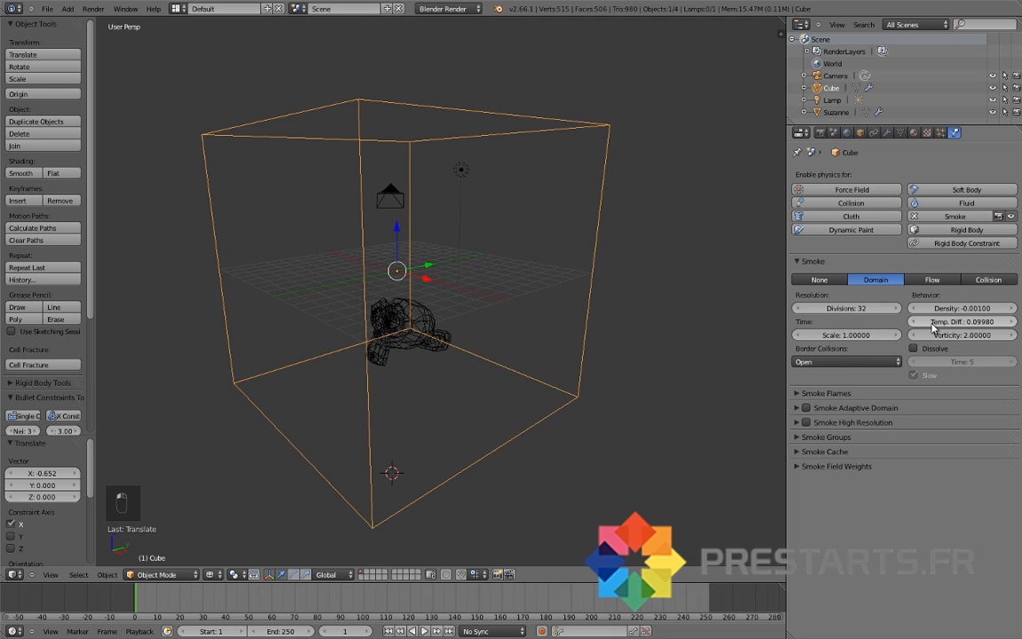
double_click(956, 323)
text(2)
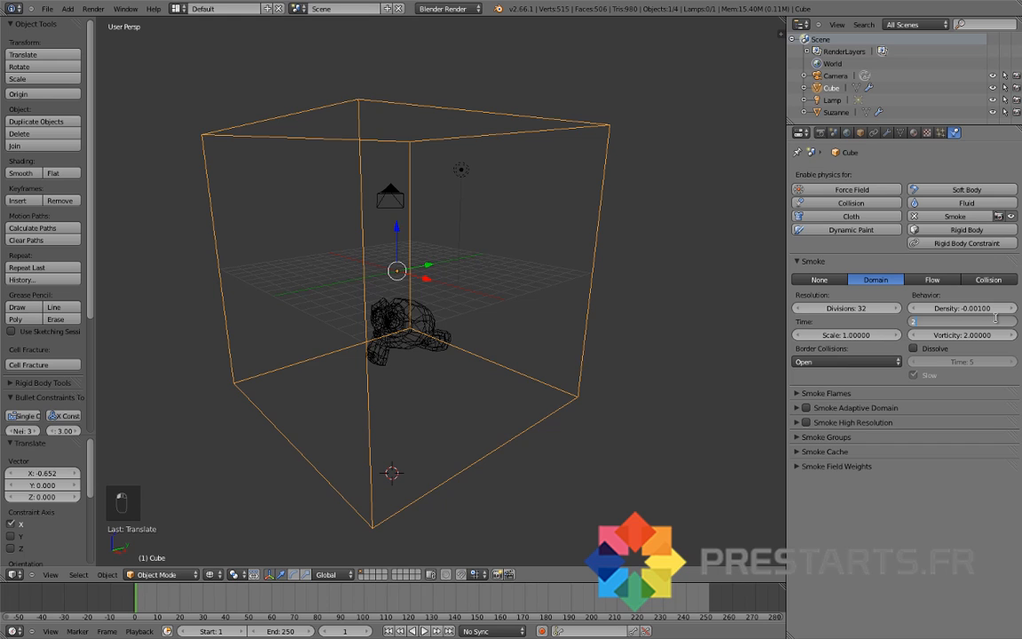
key(Return)
key(alt+a)
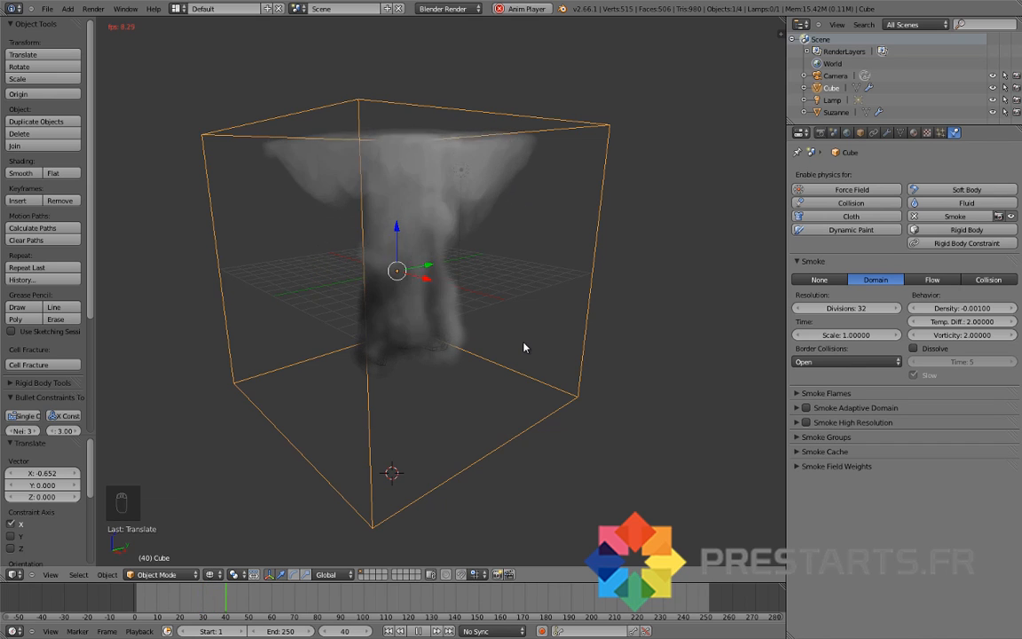
key(Escape)
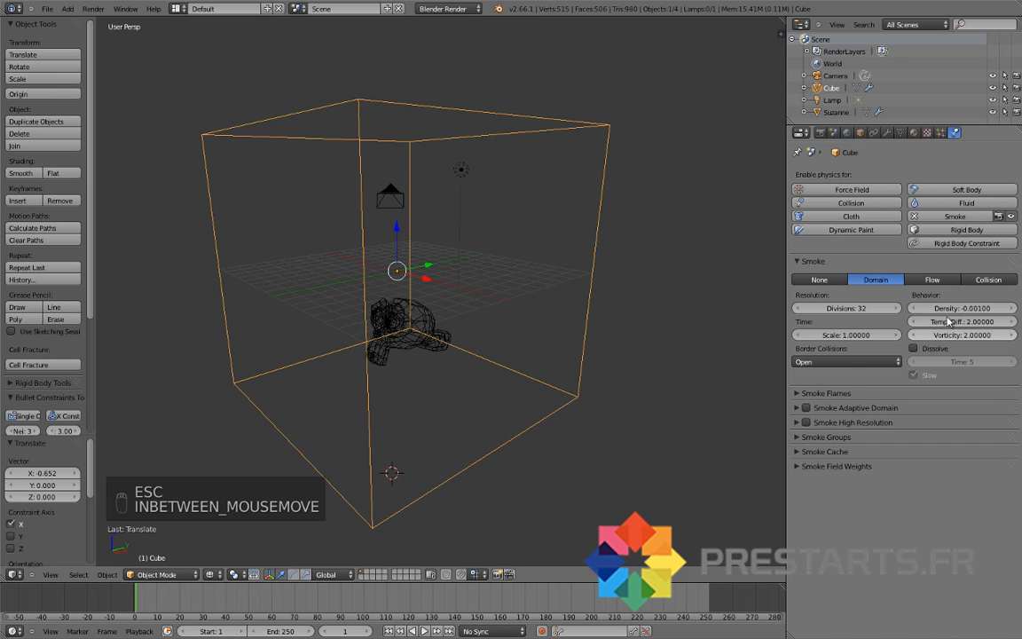
Step: Set the smoke domain's density to 2 and play the simulation to preview the effect
click(946, 307)
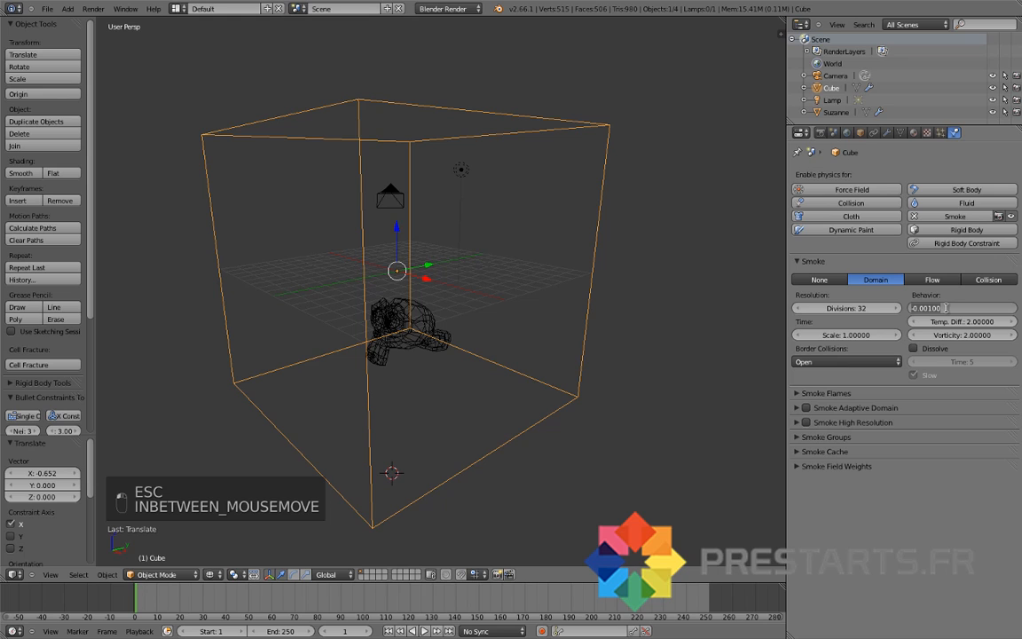
text(2)
key(Return)
key(alt+a)
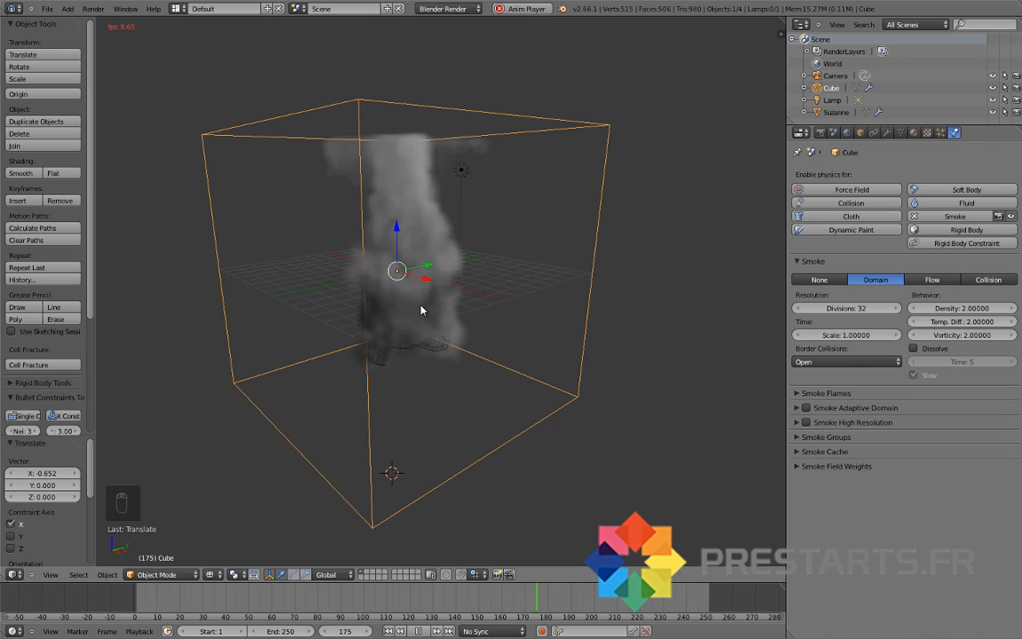
key(Escape)
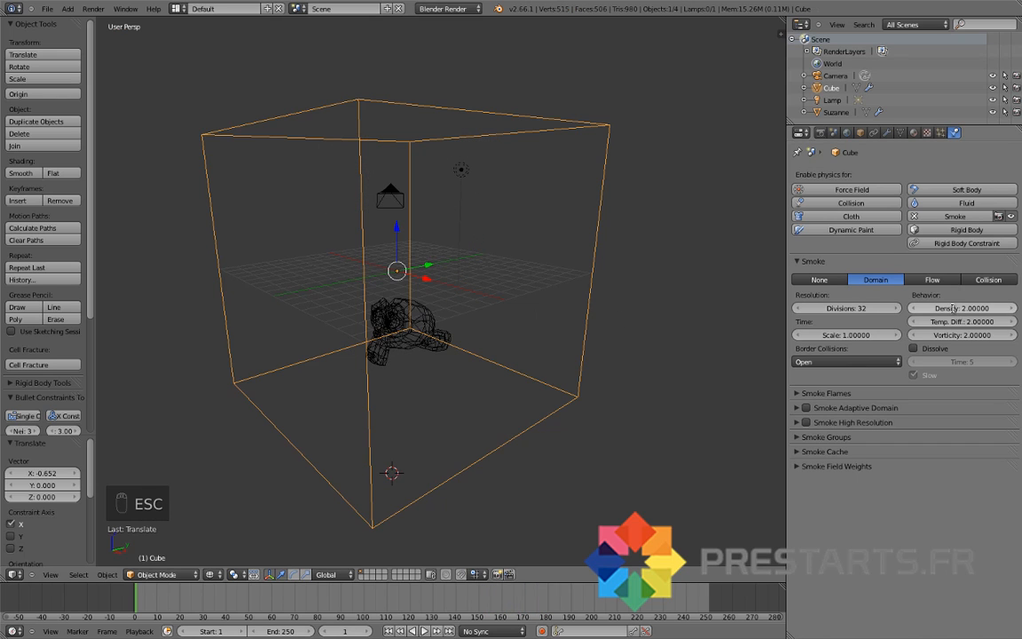
Step: Set the smoke domain's density to -0.1 and its temperature difference to 0.1, with a short playback
click(952, 307)
key(BackSpace)
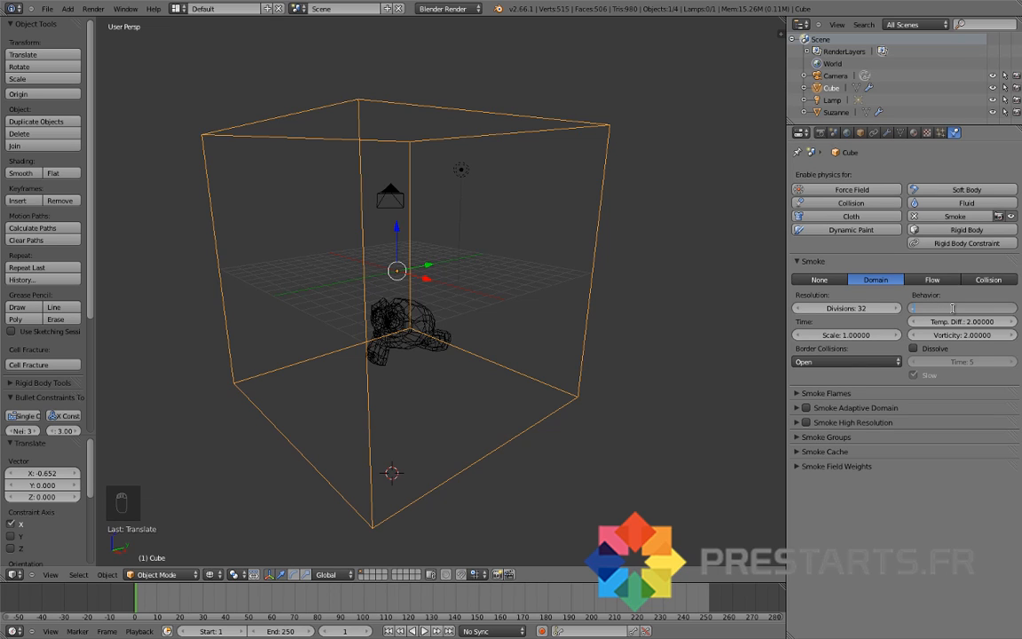
text(-0.1)
key(Return)
click(973, 321)
text(0.1)
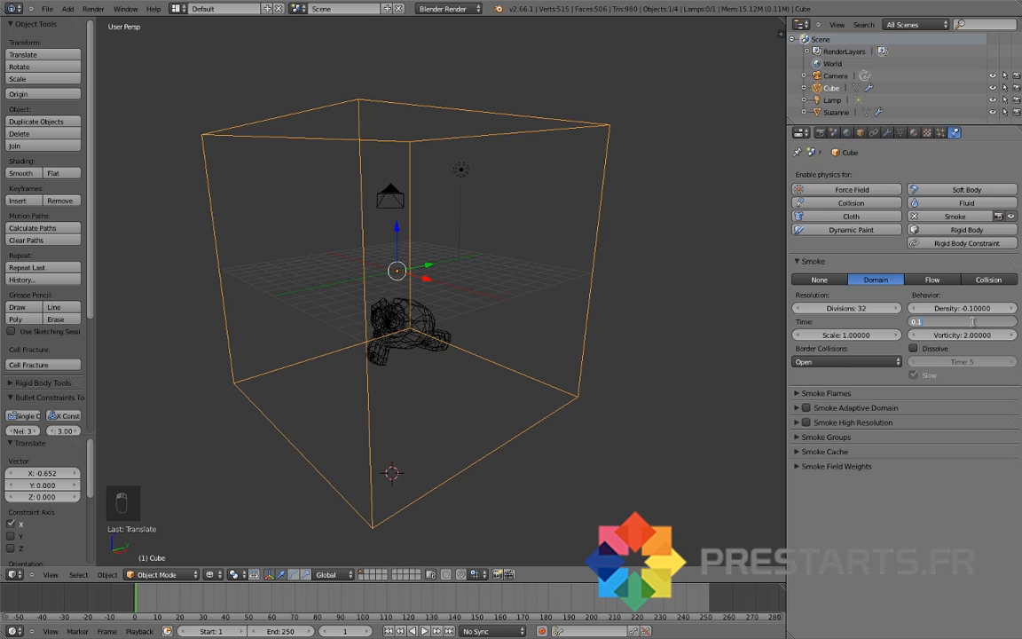
key(Return)
key(alt+a)
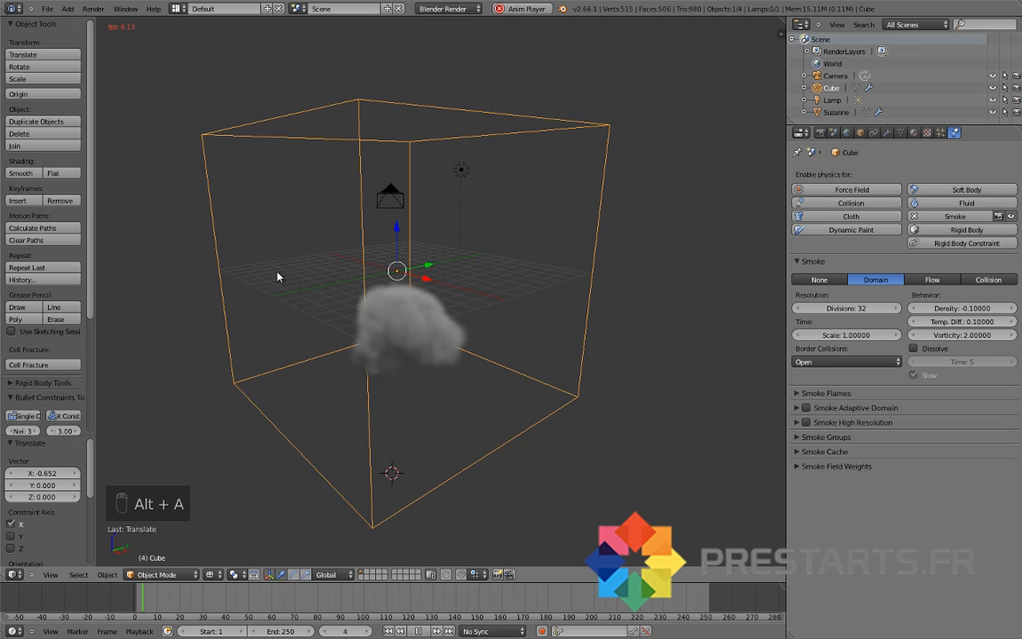
key(Escape)
Step: Set the smoke domain's temperature difference to 0.5 and play the simulation to preview the smoke
click(957, 321)
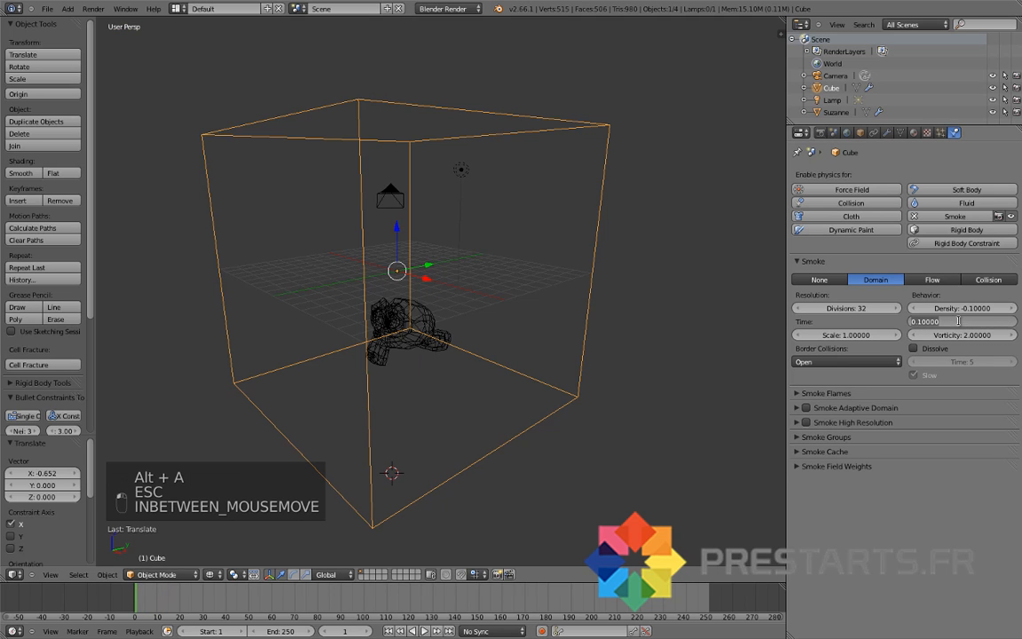
text(0.5)
key(Return)
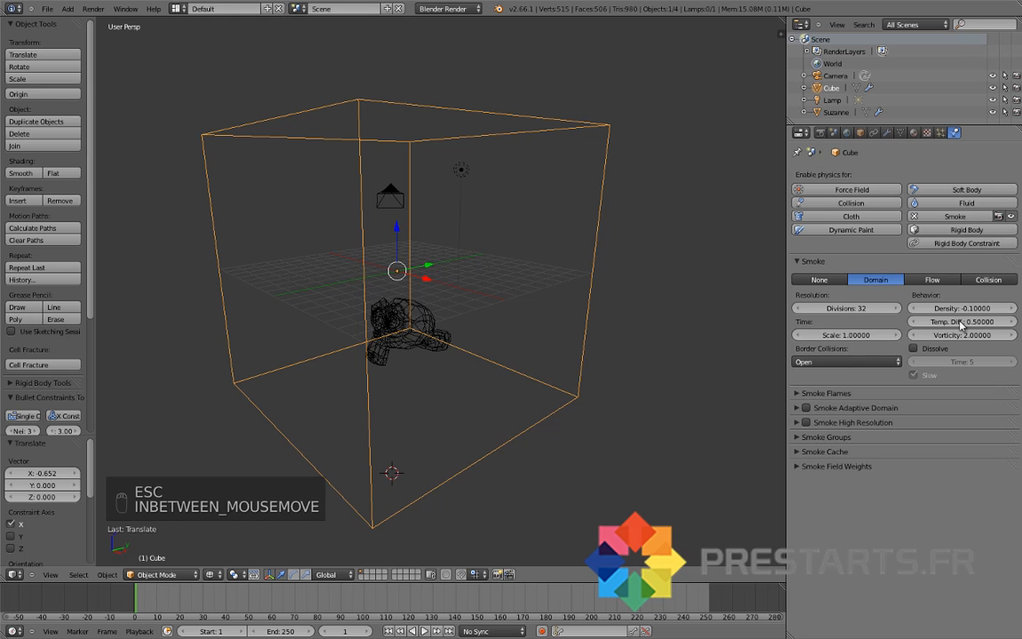
key(alt+a)
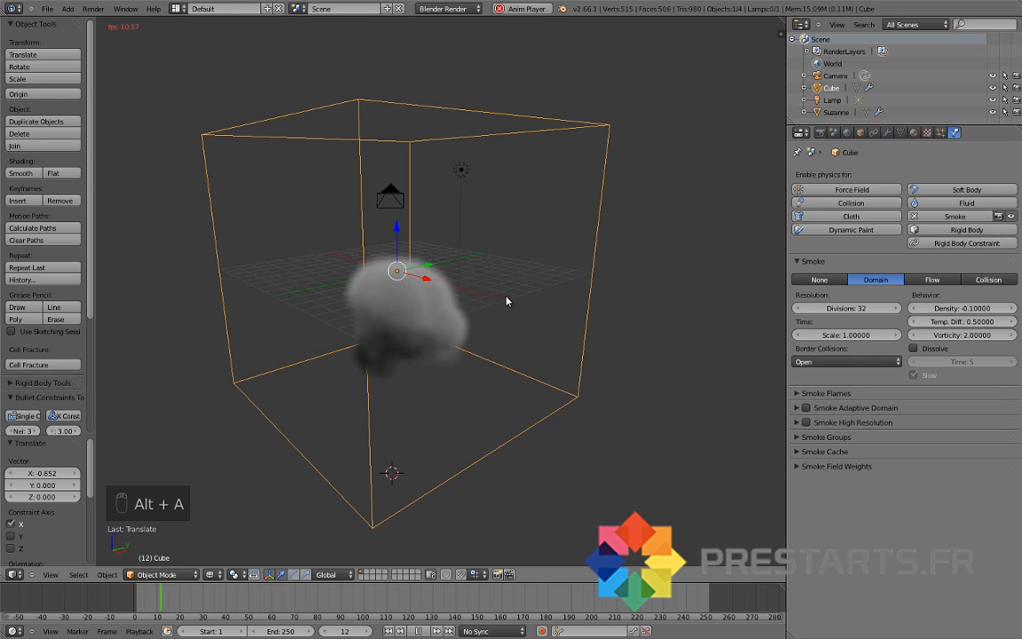
key(Escape)
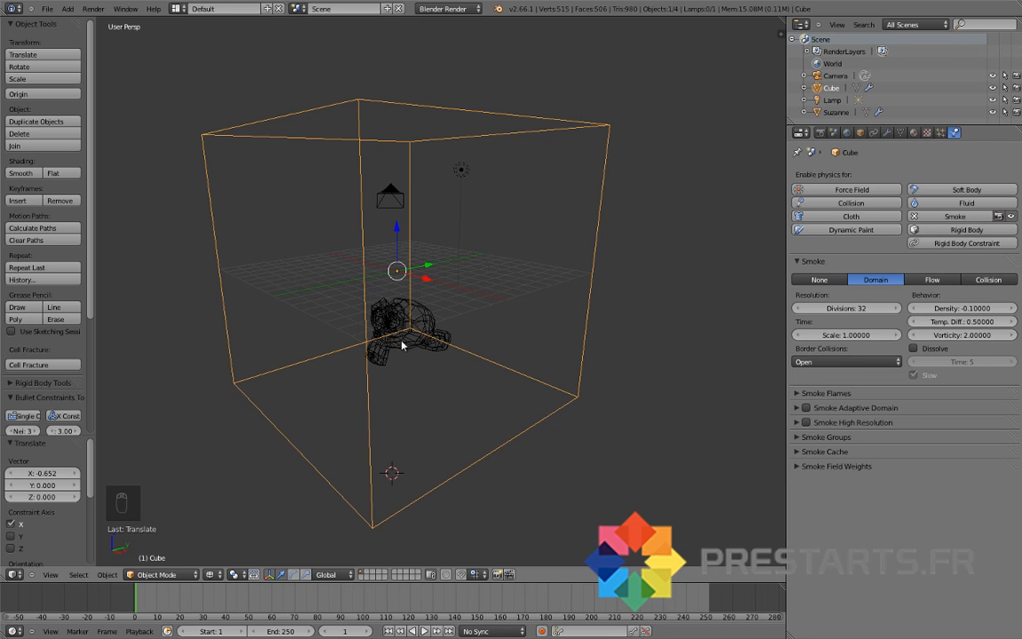
Step: Preview the smoke simulation with a vorticity of 4, and restore the domain's vorticity to 2
drag(968, 340, 985, 339)
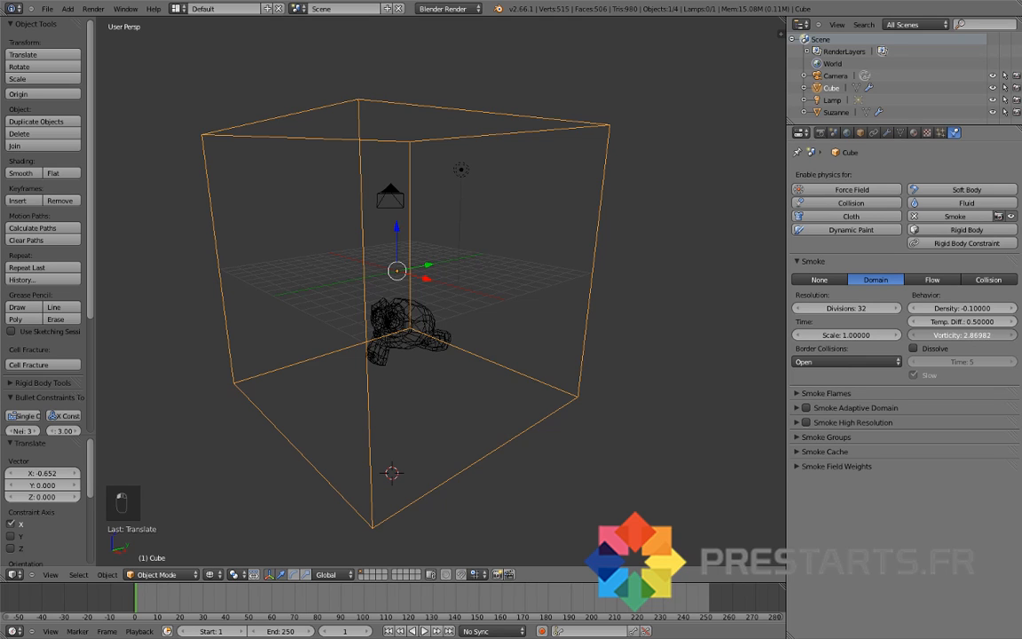
key(alt+a)
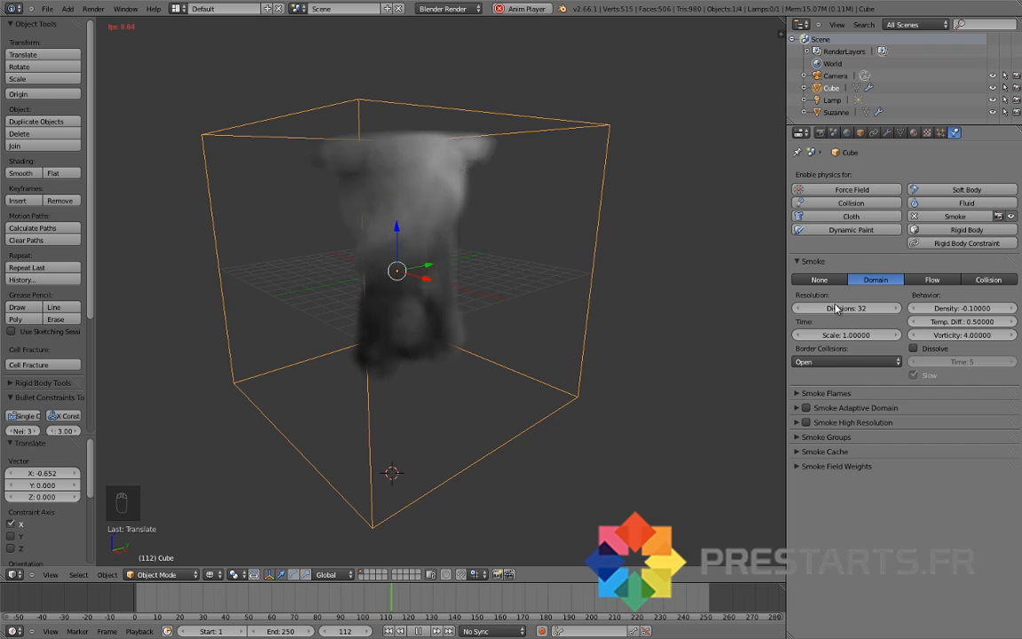
click(967, 336)
text(2)
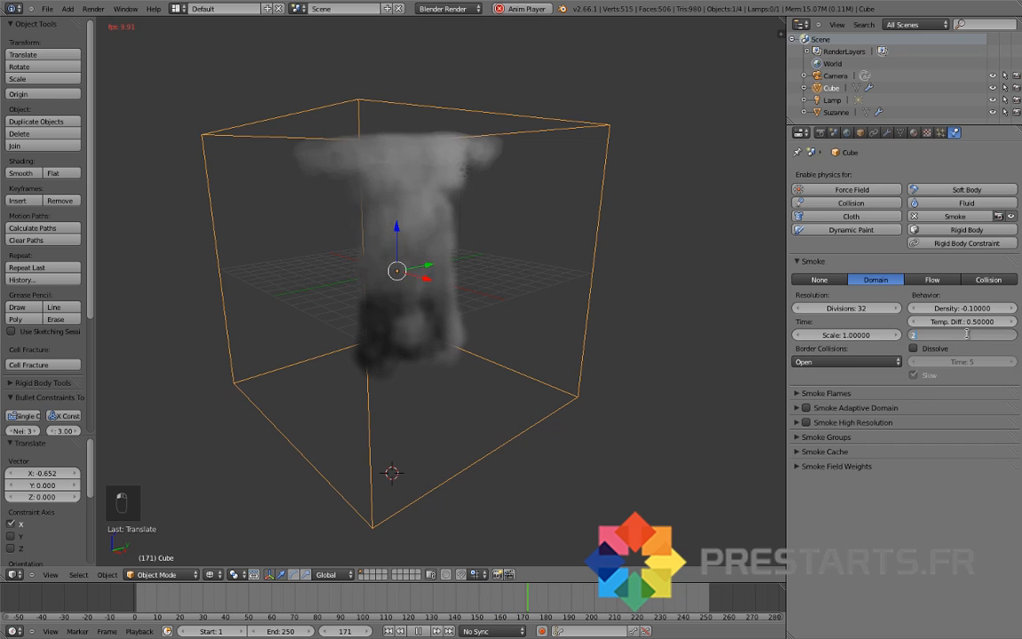
key(Return)
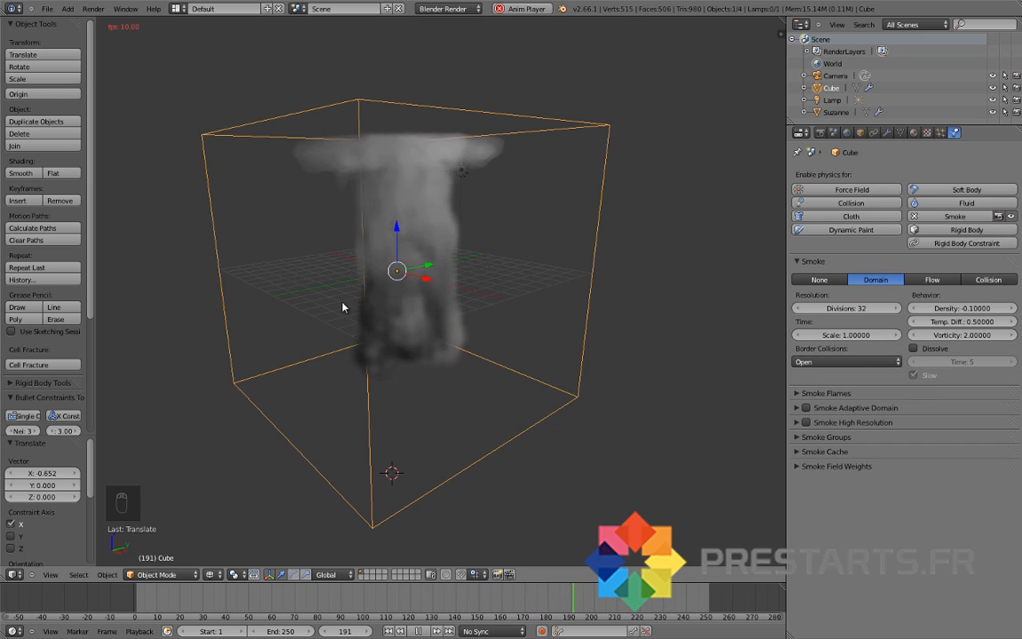
key(Escape)
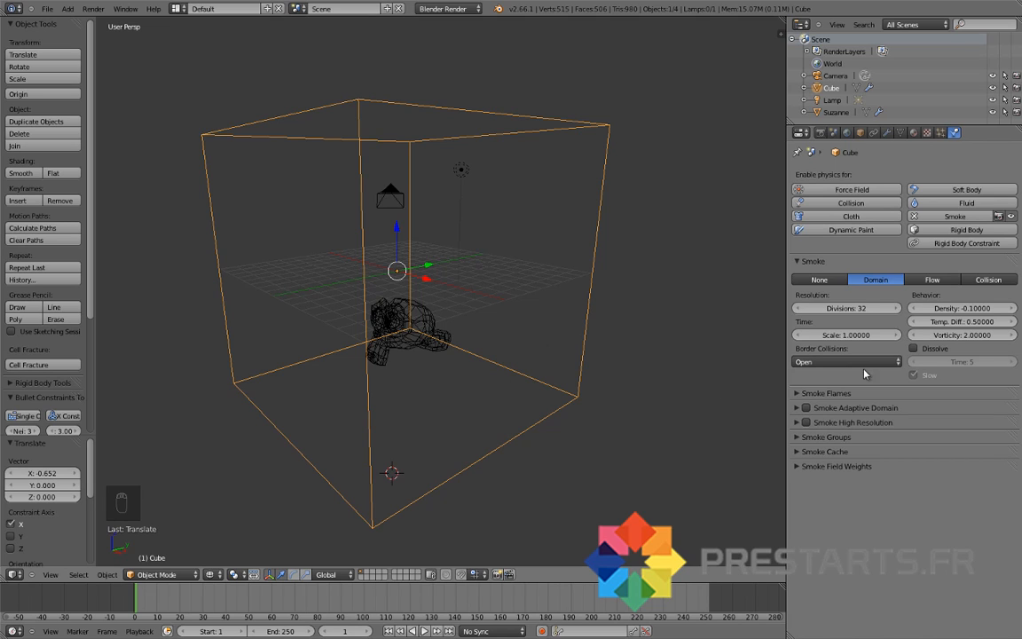
Step: Enable Dissolve on the smoke domain and play the simulation to preview the effect
click(919, 350)
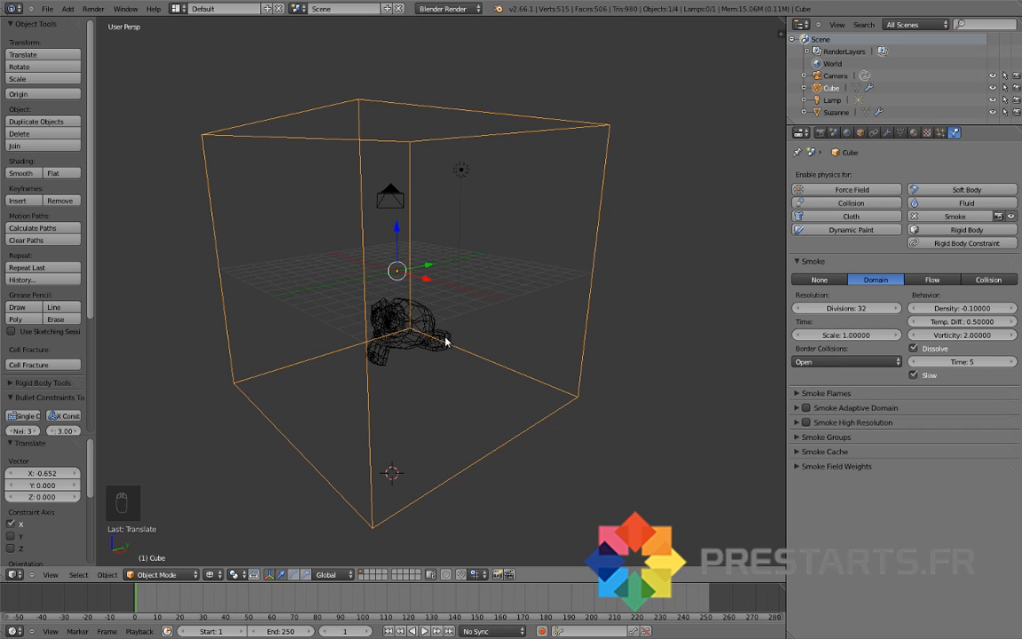
key(alt+a)
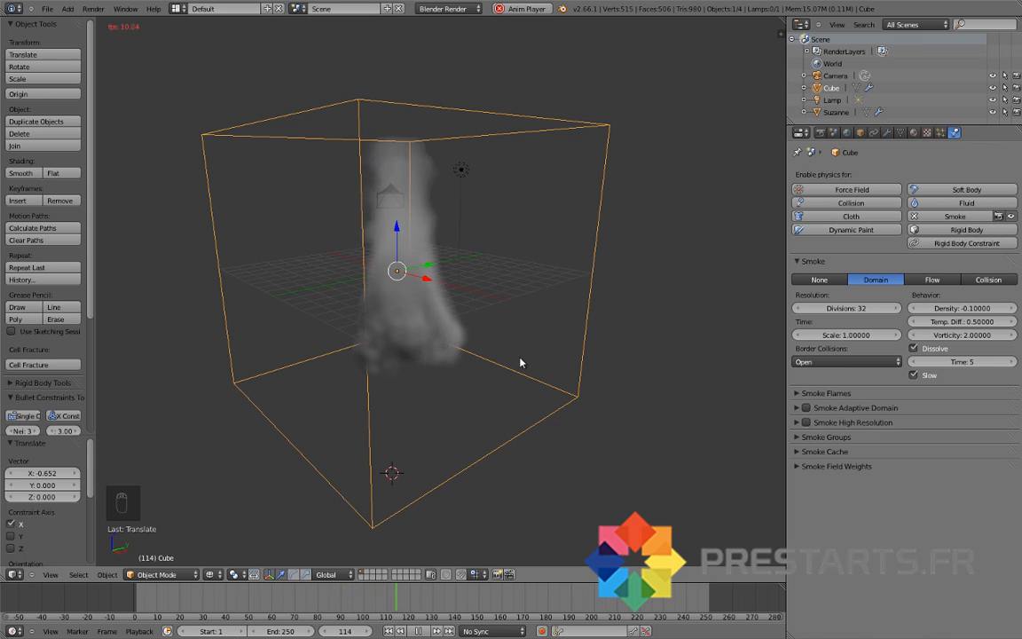
key(Escape)
Step: Set the smoke domain's dissolve time to 1 and play the simulation, inspecting the smoke closely
click(976, 361)
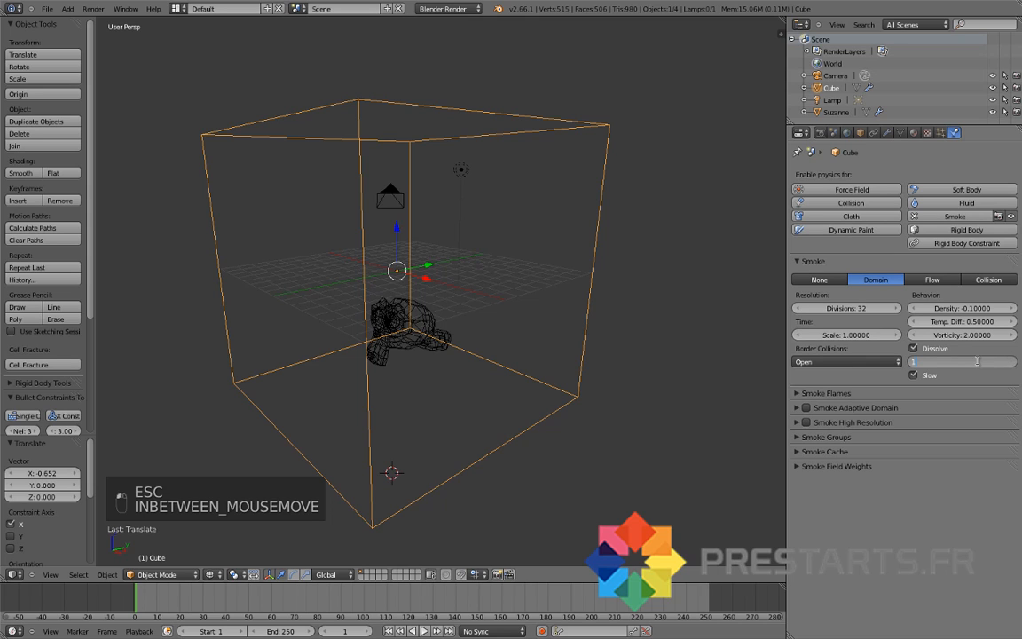
key(alt+a)
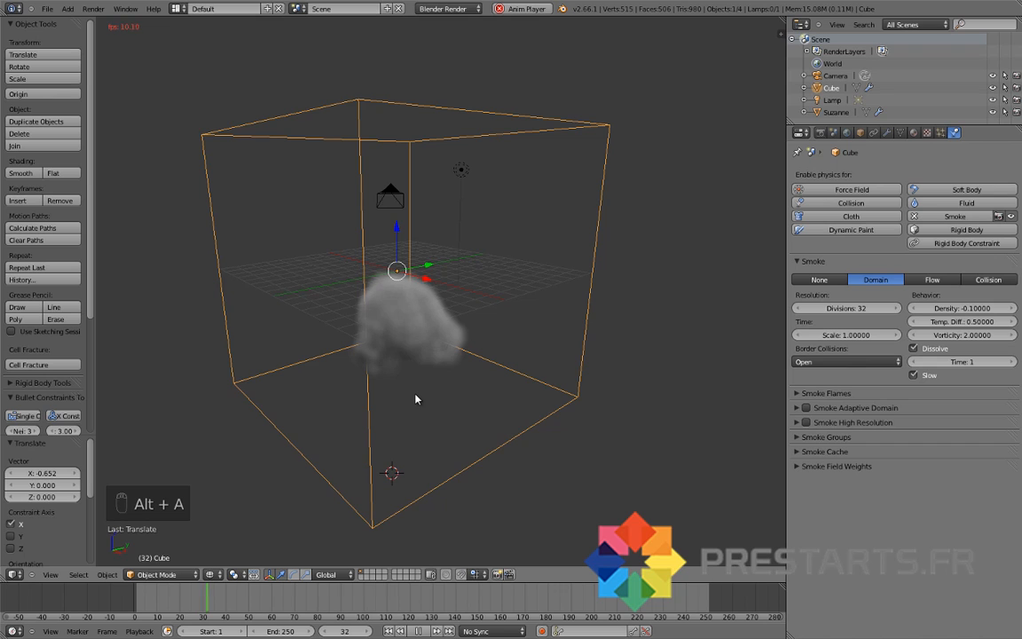
scroll(427, 370, up, 4)
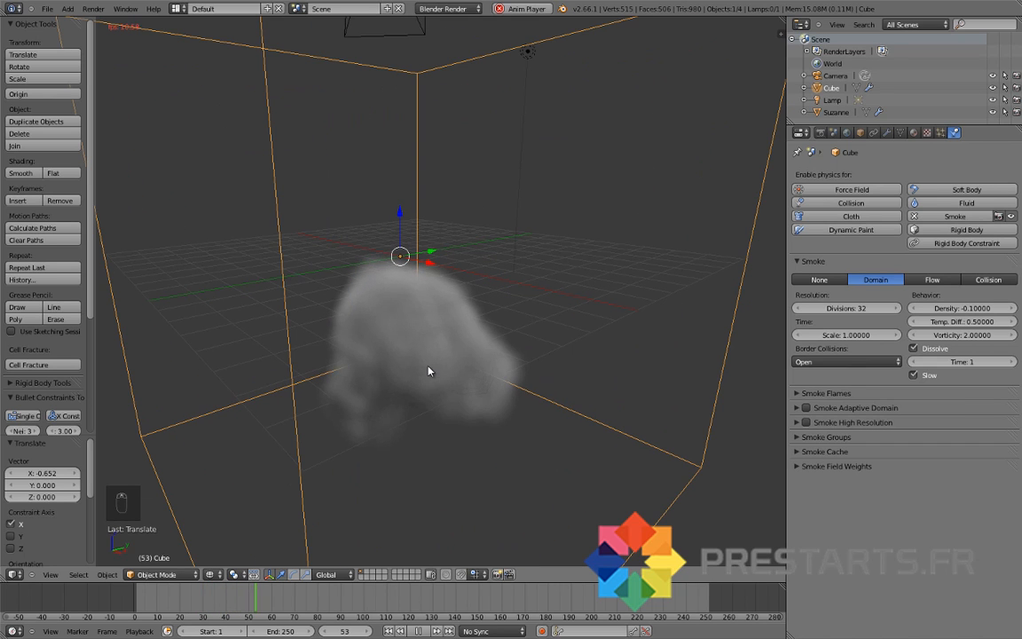
scroll(426, 371, down, 3)
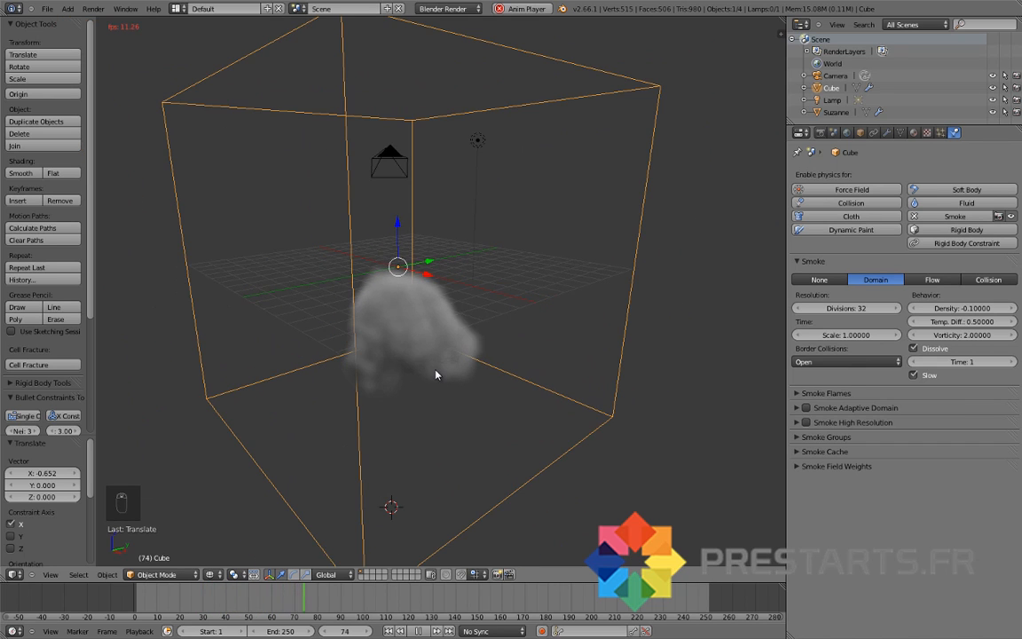
Step: Set the dissolve time to 5, and turn off Dissolve for the smoke domain, ending the playback
click(973, 361)
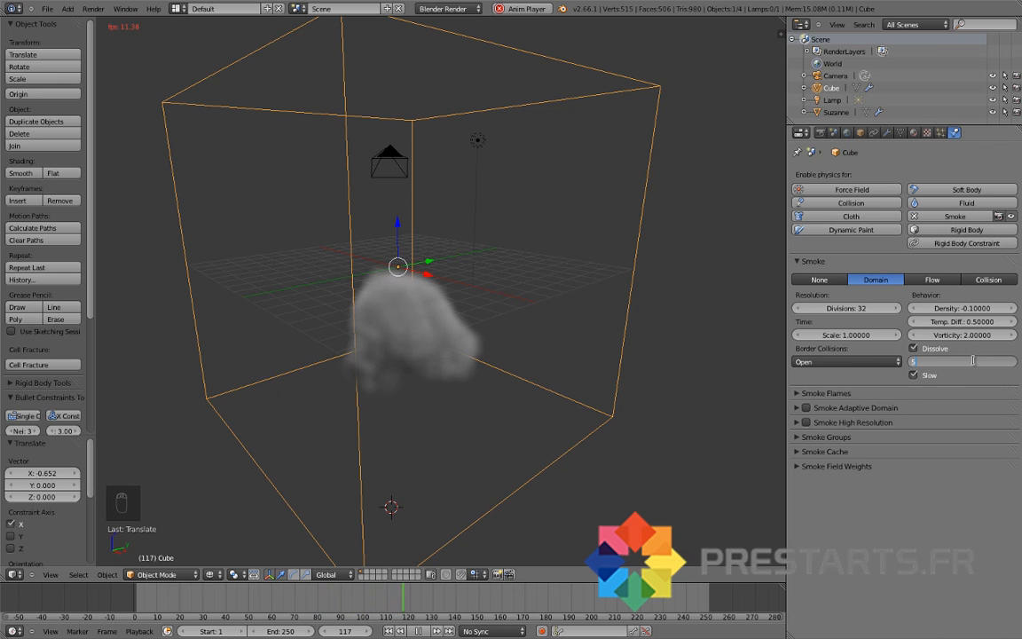
key(Return)
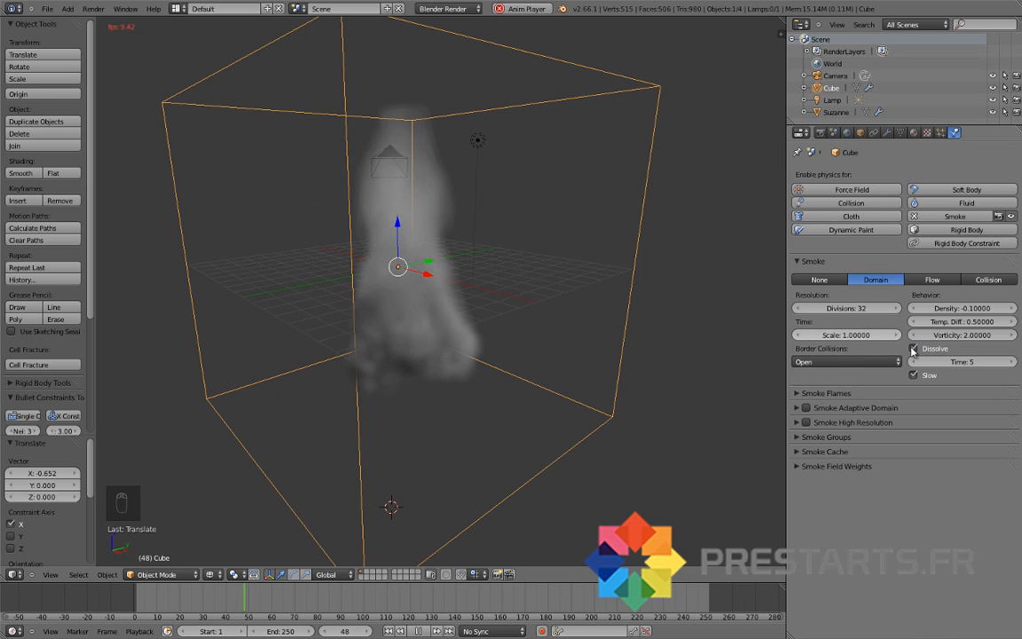
click(913, 350)
key(Escape)
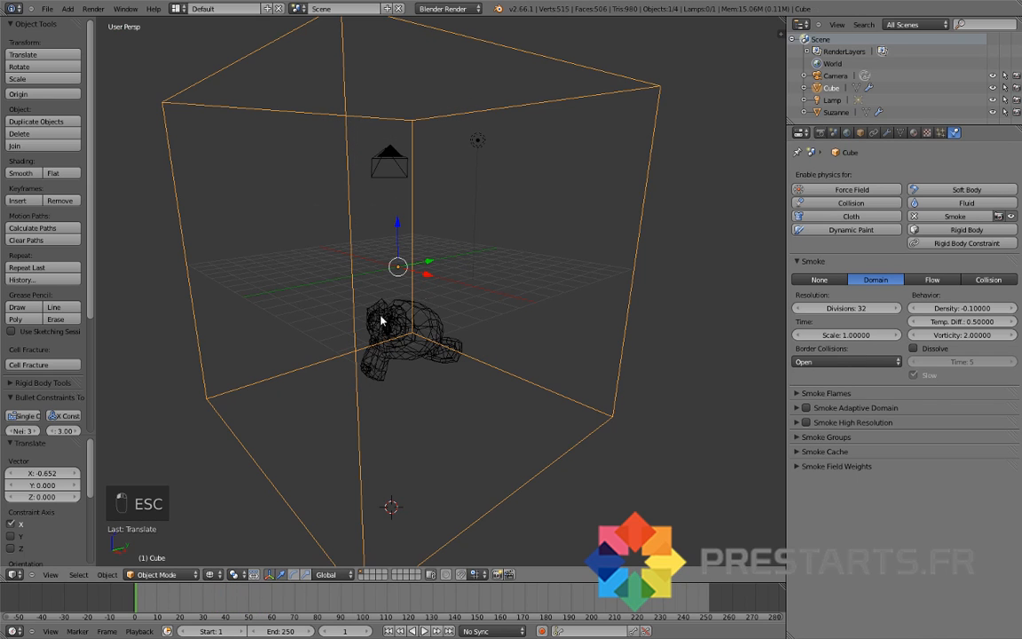
Step: Set the smoke domain's divisions to 64 and preview the simulation with all objects deselected
middle_drag(355, 348, 409, 353)
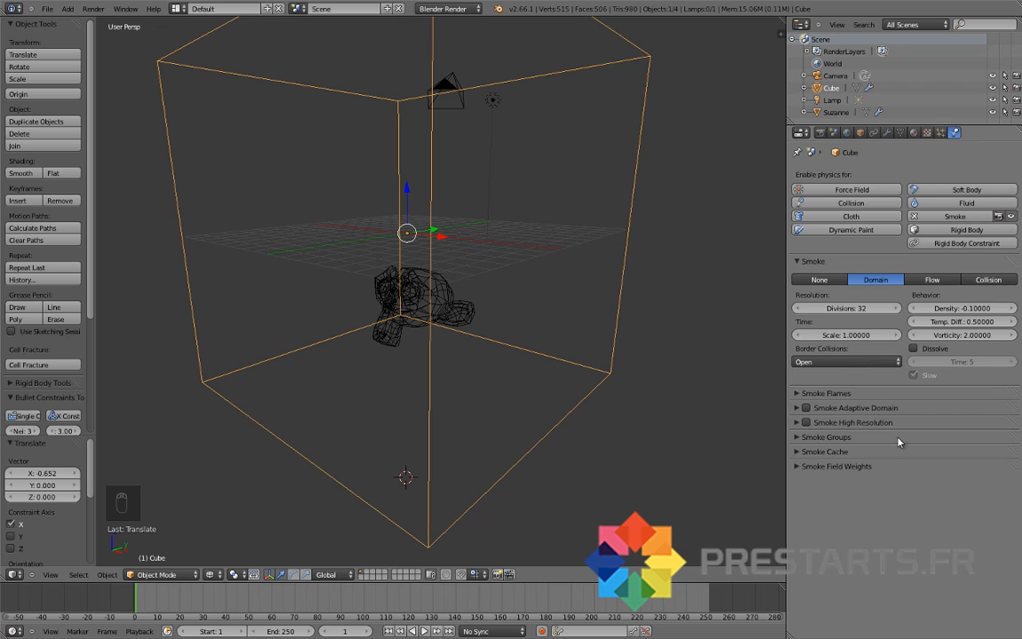
click(856, 307)
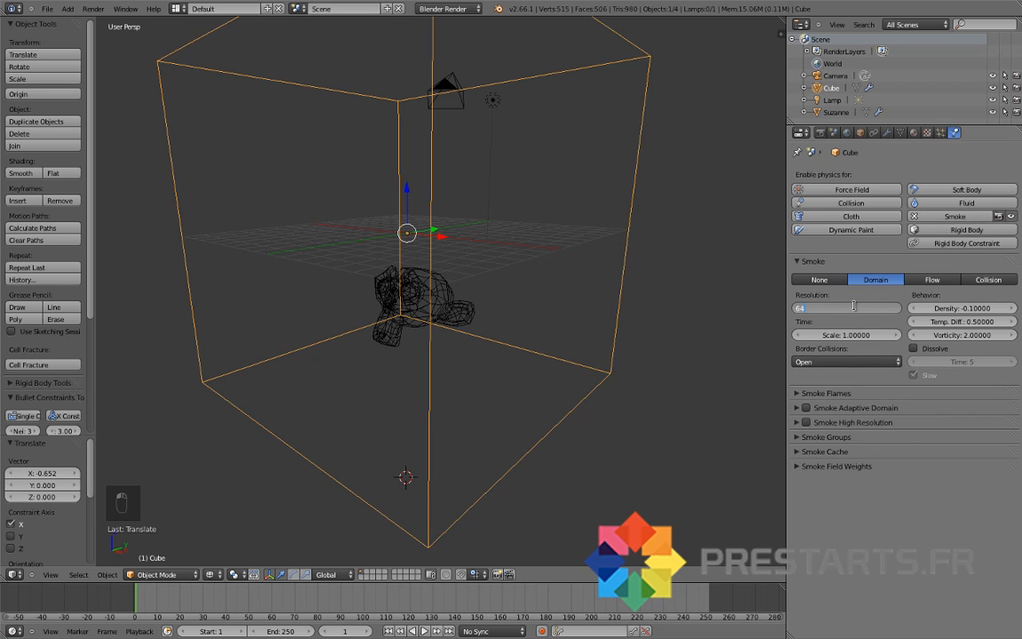
text(64)
key(Return)
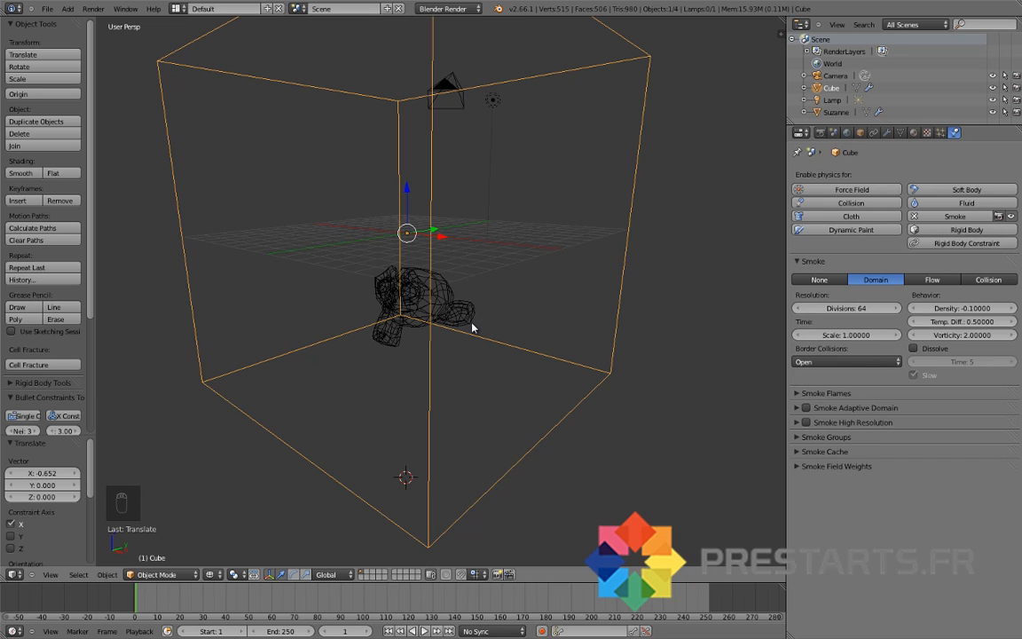
key(a)
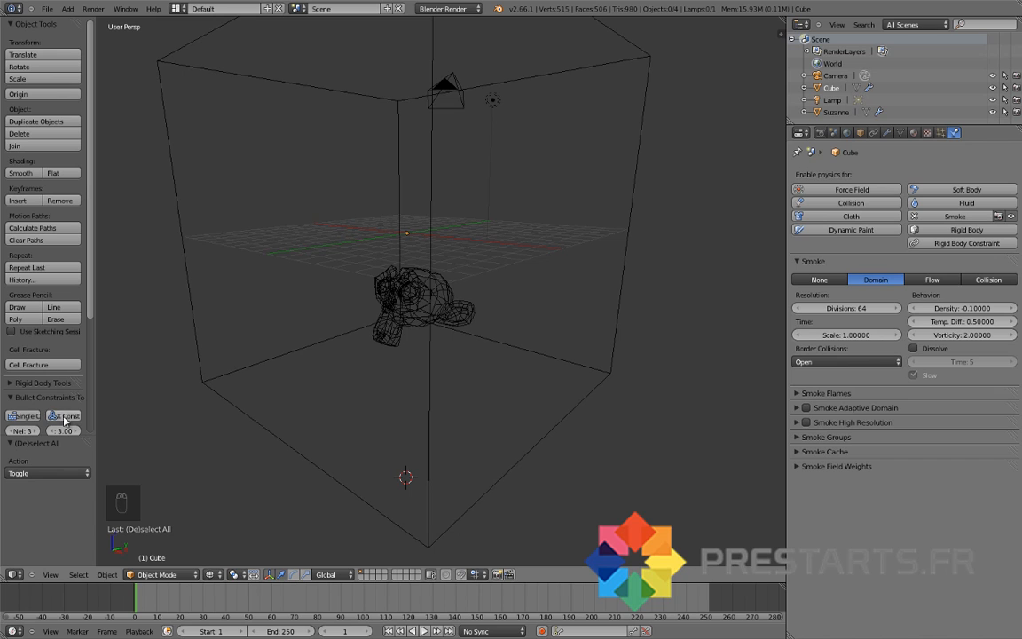
middle_drag(417, 368, 441, 376)
key(alt+a)
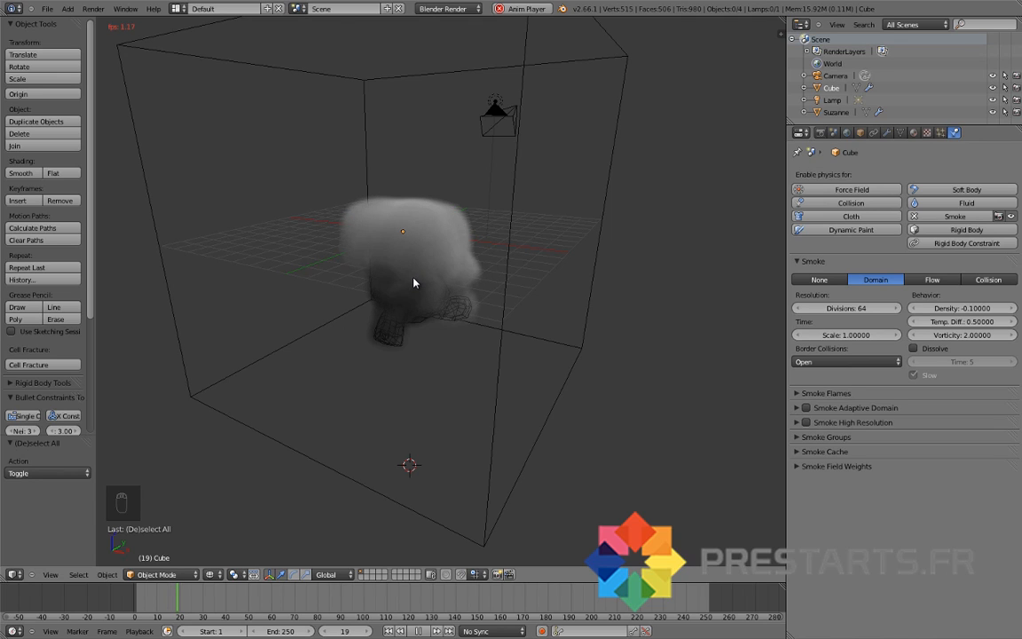
key(Escape)
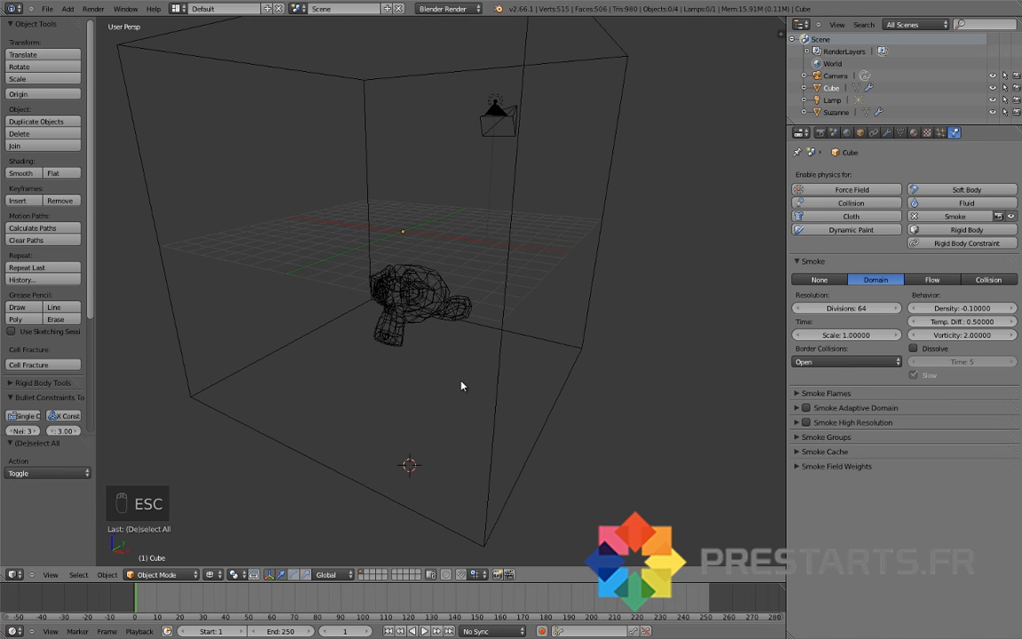
Step: Enable Smoke Adaptive Domain and play the simulation, viewing the resizing domain from several angles
click(807, 409)
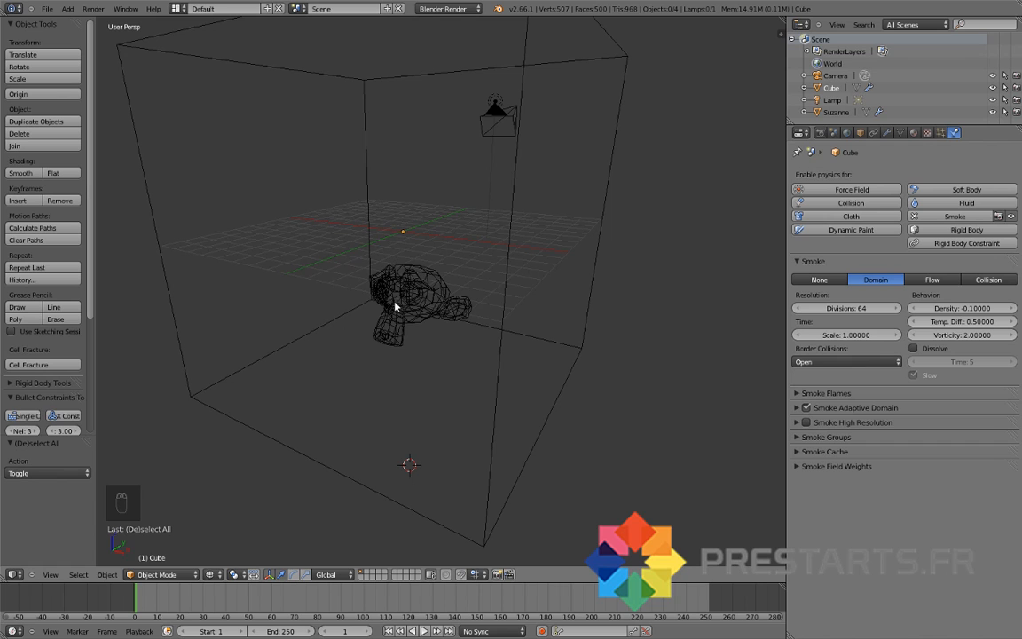
key(alt+a)
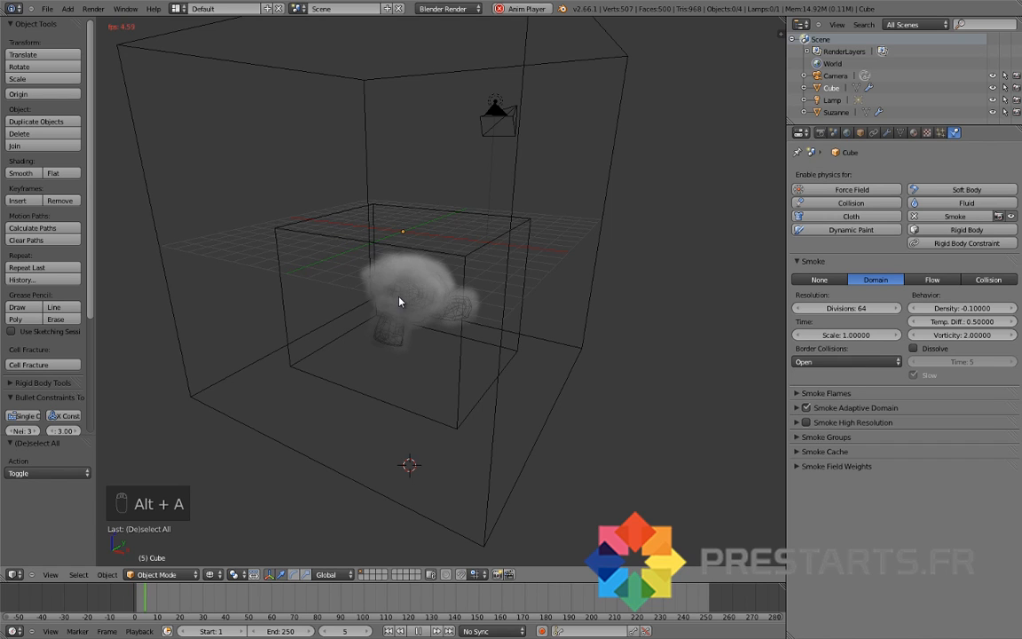
key(KP_1)
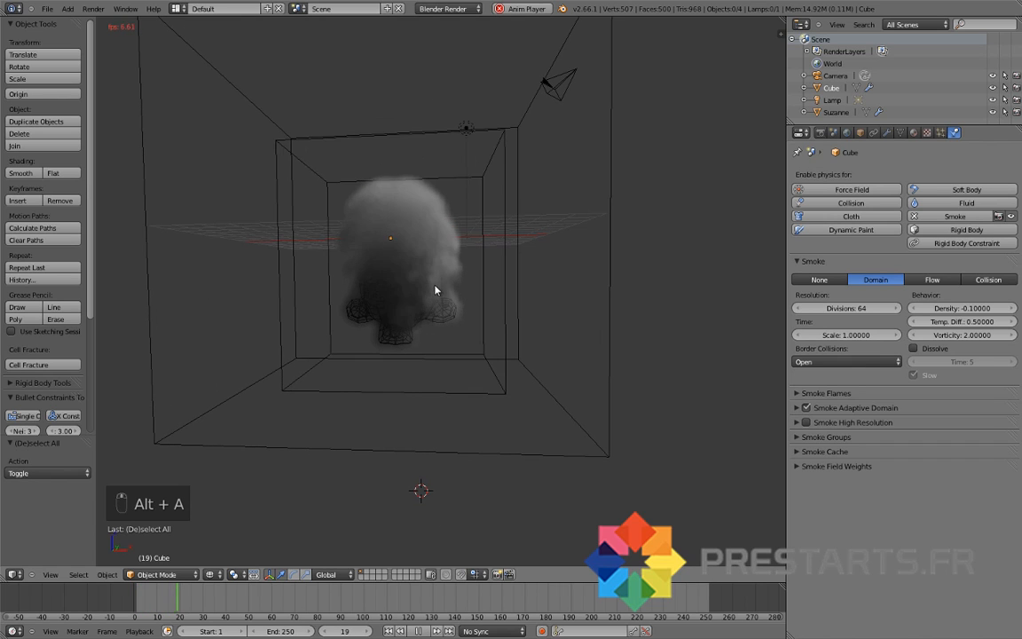
middle_drag(431, 292, 468, 125)
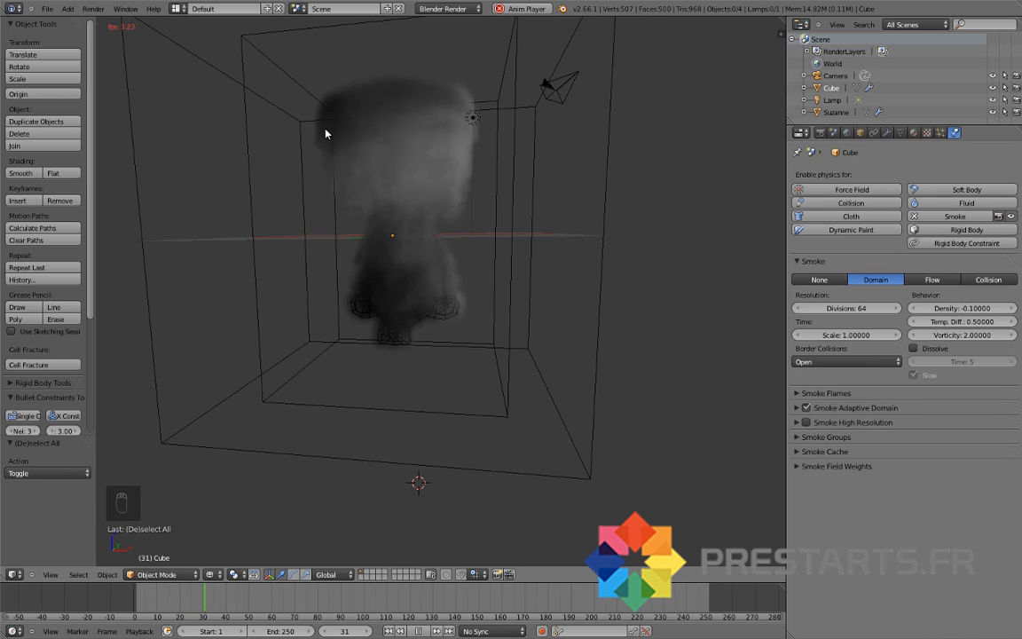
click(364, 344)
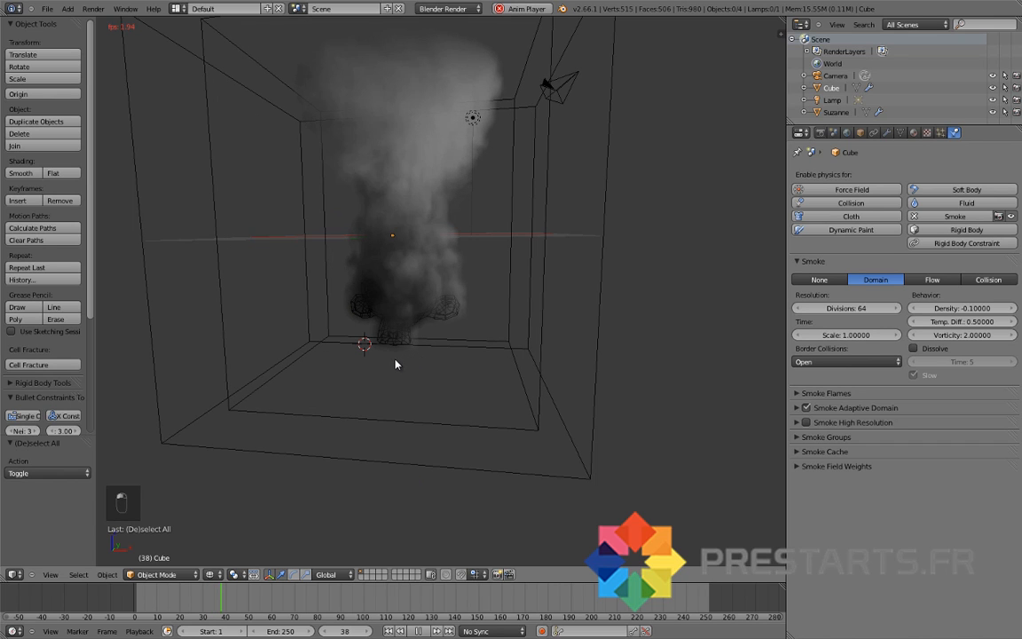
middle_drag(395, 359, 385, 353)
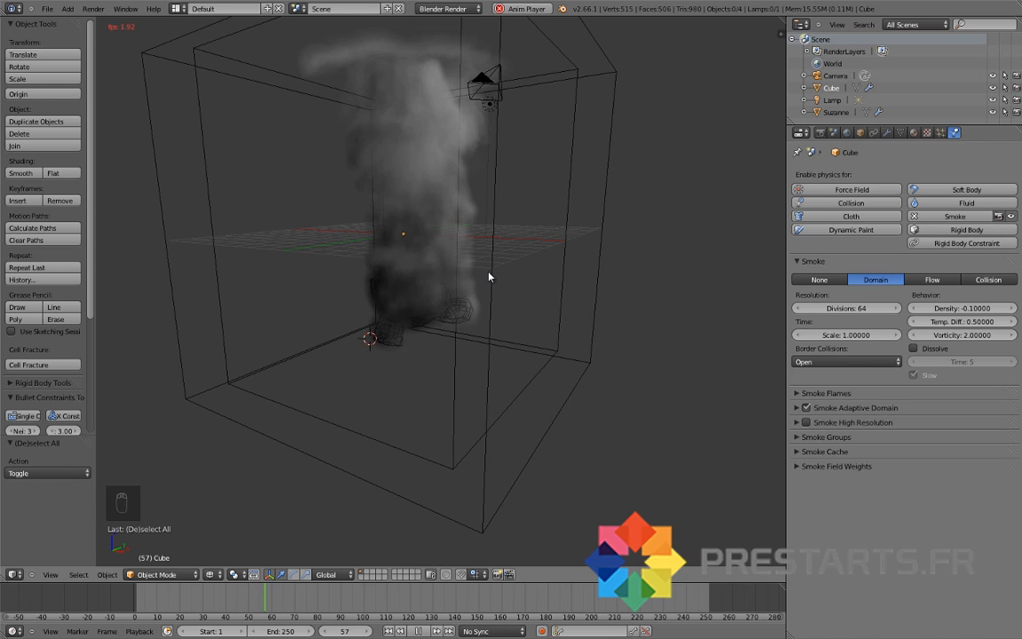
key(Escape)
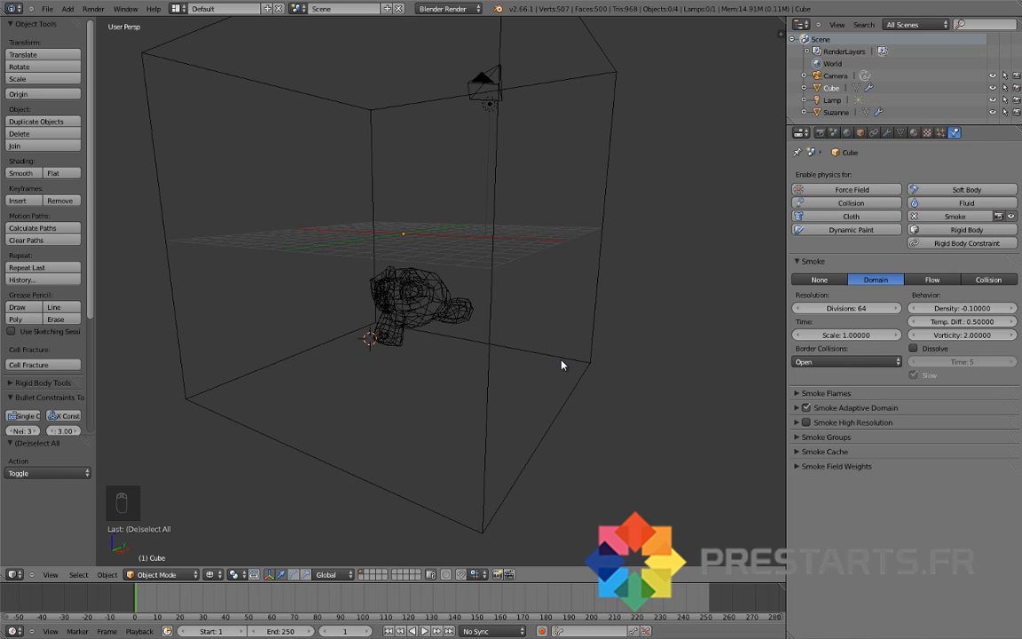
Step: Enable Smoke High Resolution and review its settings, keeping 1 division and the Wavelet noise method
click(806, 423)
click(797, 423)
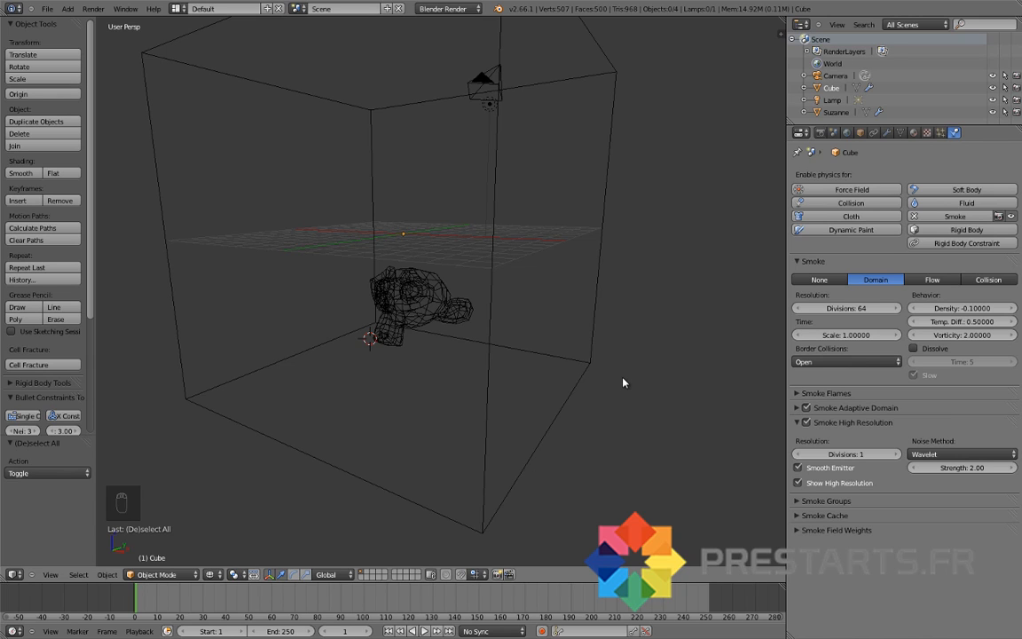
middle_drag(448, 379, 495, 398)
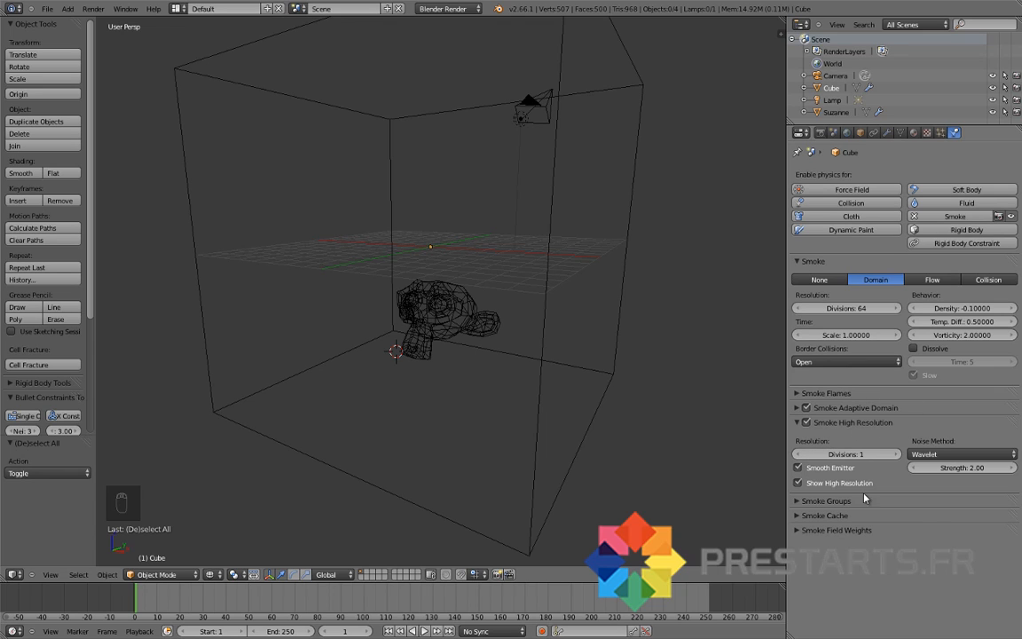
click(949, 456)
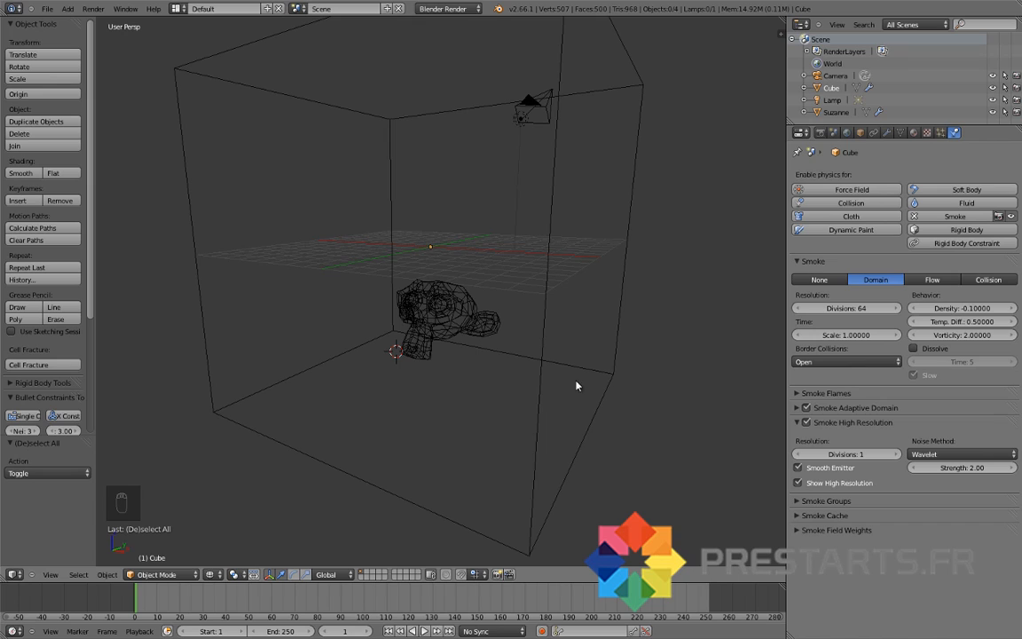
click(802, 425)
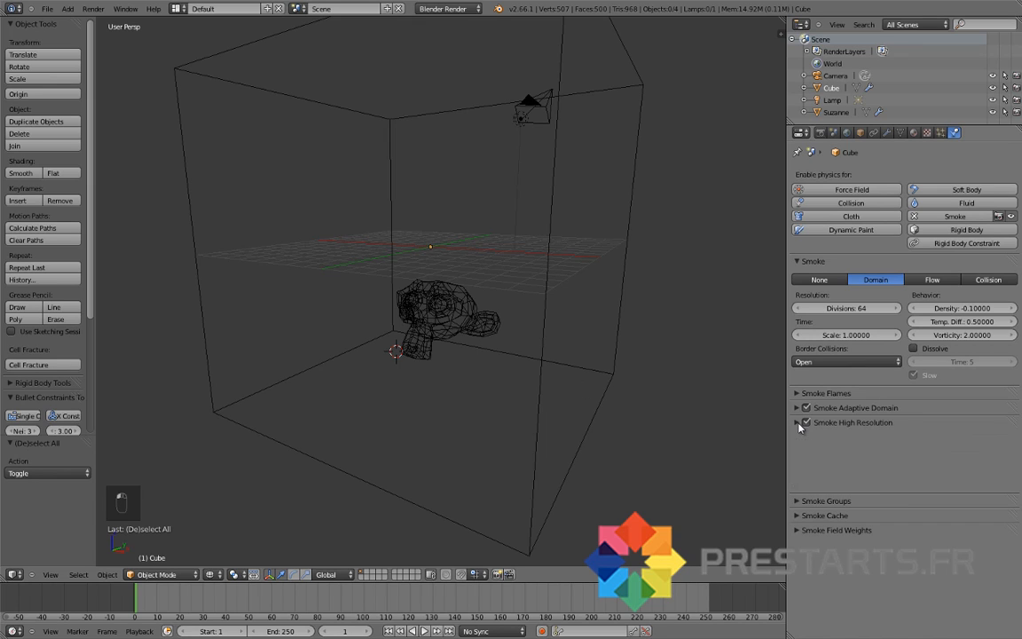
Step: Set the smoke domain's divisions to 32 and preview the simulation with high resolution enabled
click(843, 307)
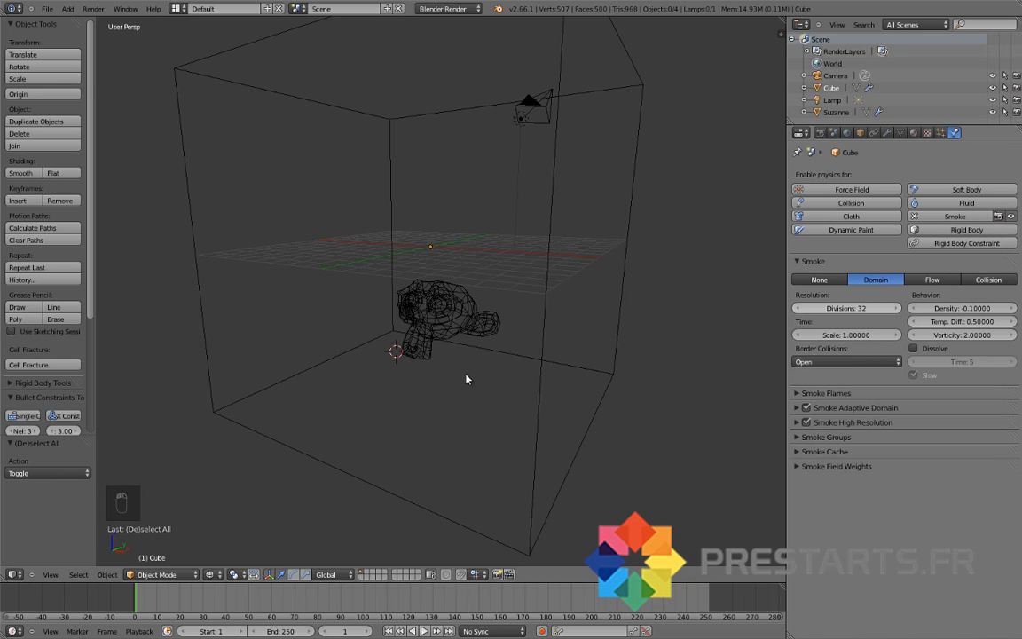
key(Return)
key(alt+a)
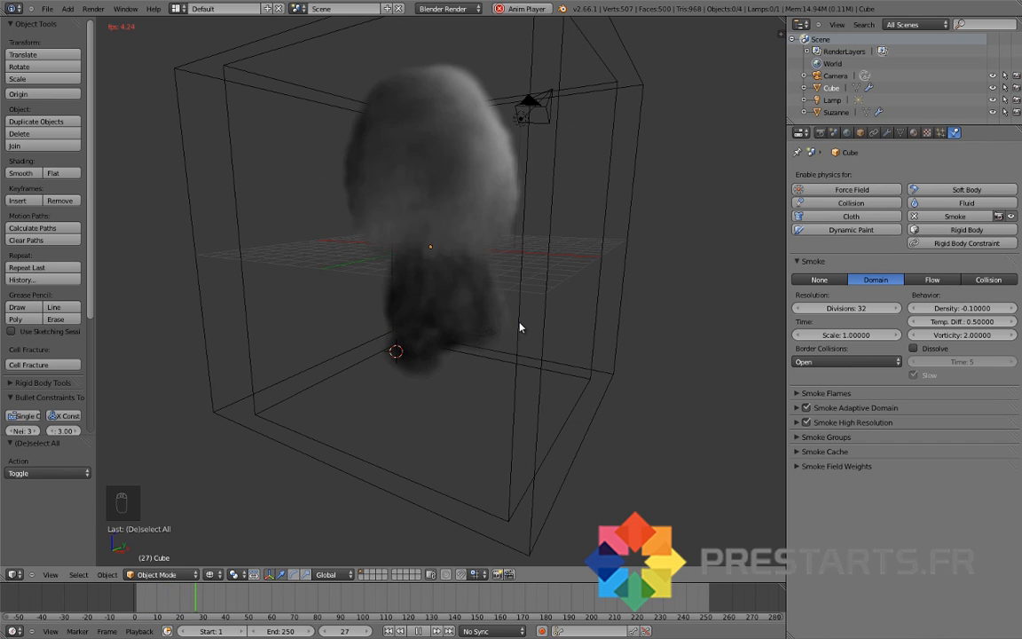
key(Escape)
Step: Set the smoke domain's divisions to 64 and play the high-resolution simulation
click(862, 307)
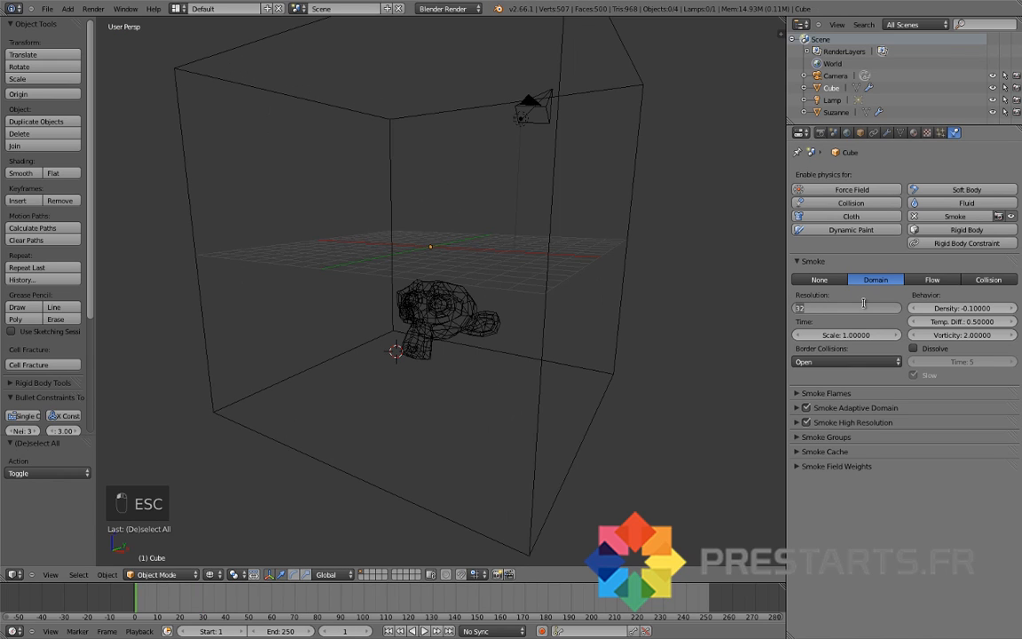
text(64)
key(Return)
key(alt+a)
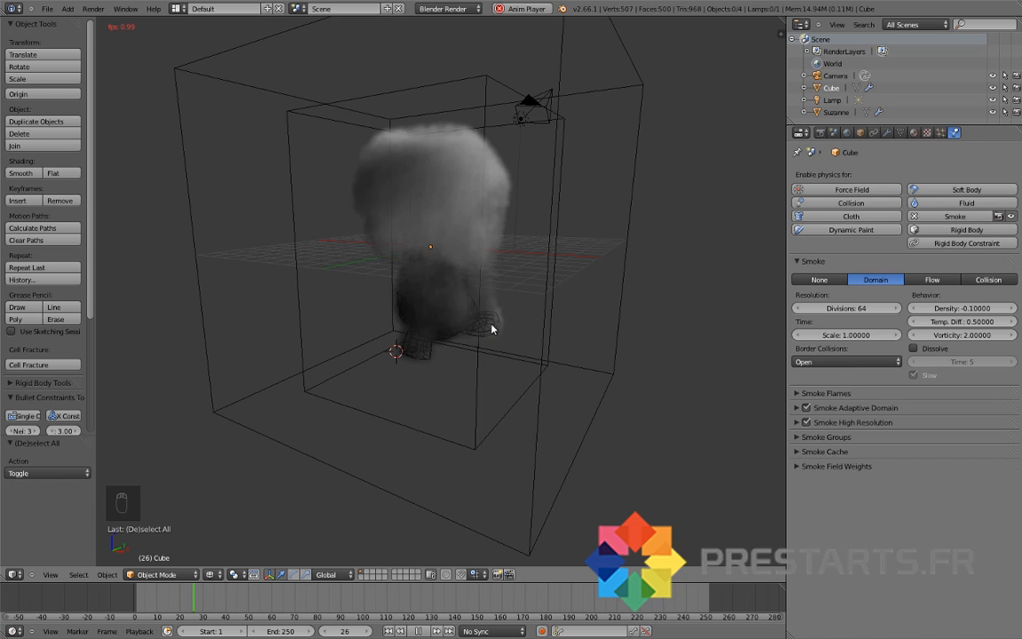
Step: Set the monkey head's smoke flow type to Fire + Smoke and preview the simulation
key(Escape)
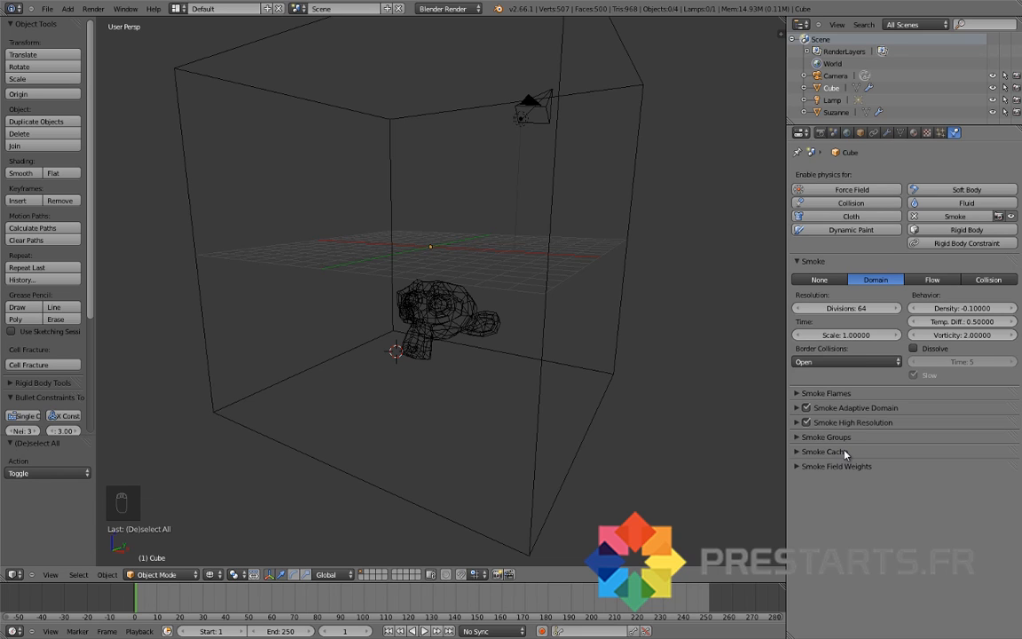
right_click(458, 330)
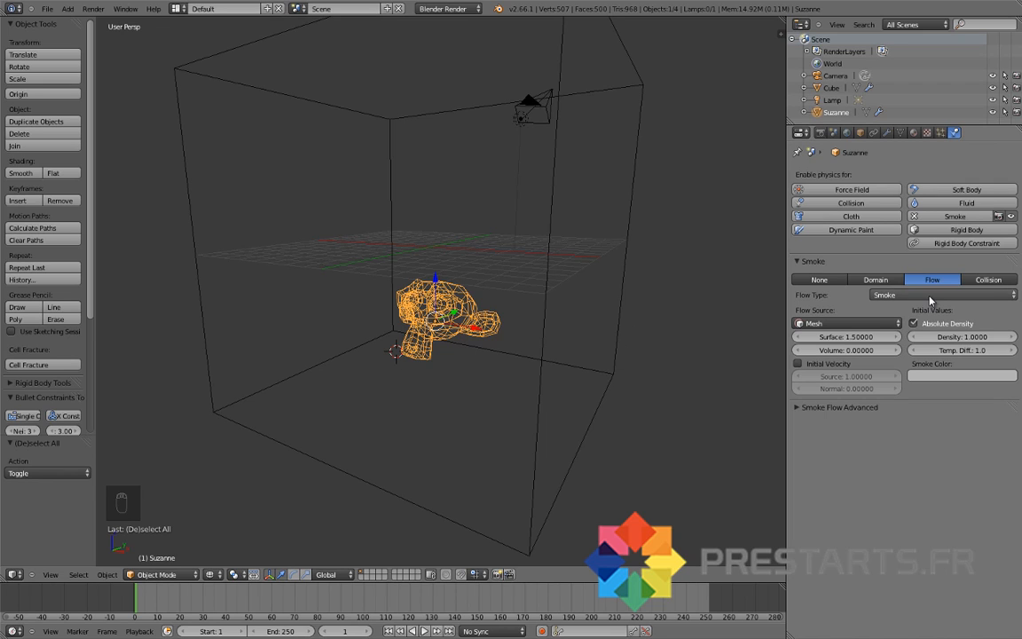
click(884, 295)
click(890, 257)
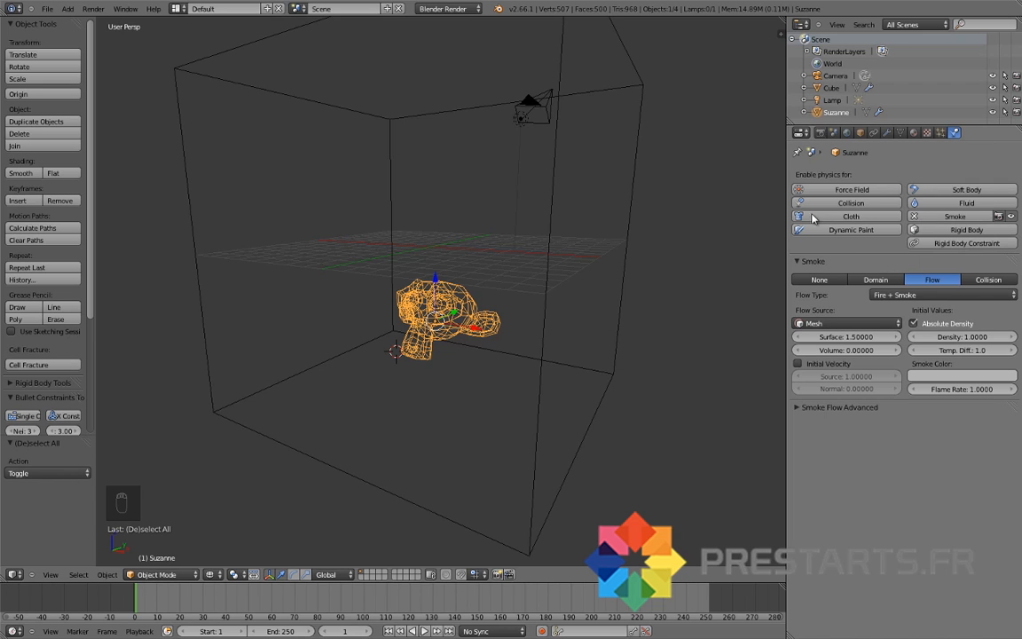
key(alt+a)
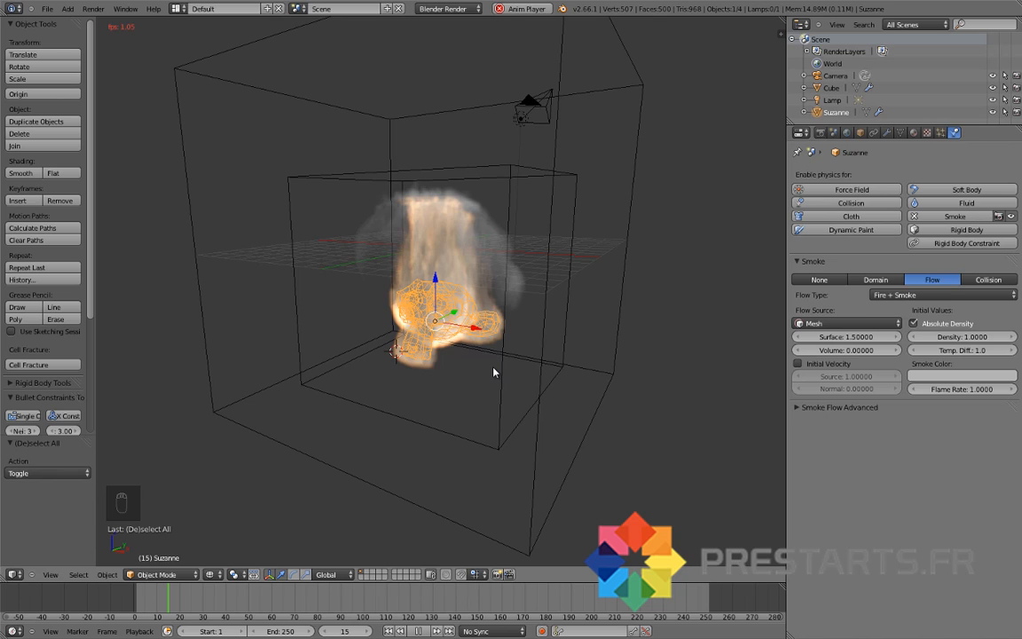
key(Escape)
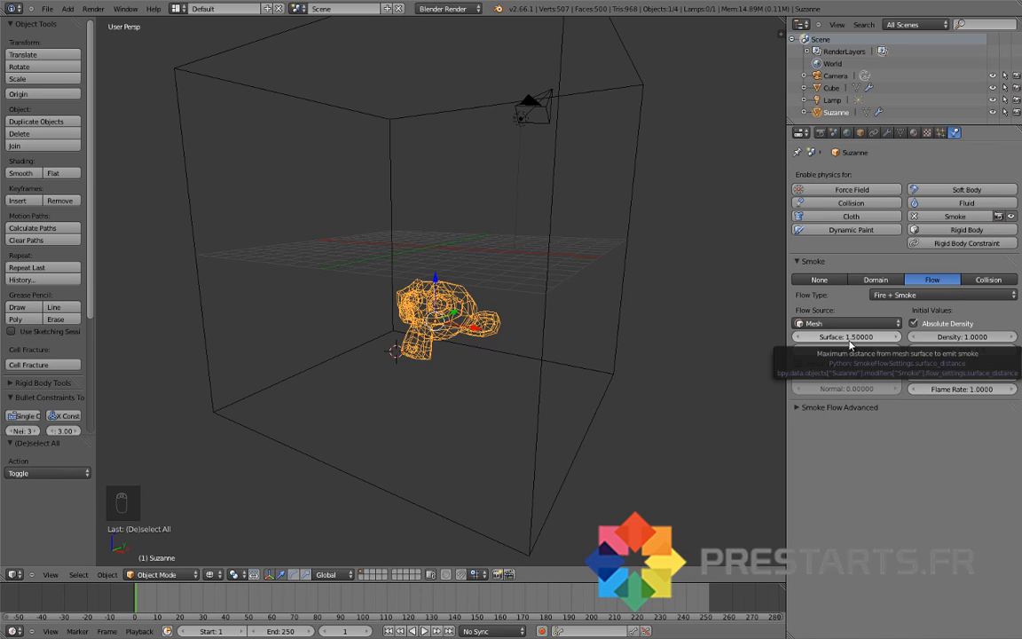
Step: Set the monkey head's flow source Surface distance to 1 and play the fire simulation
scroll(501, 364, up, 1)
scroll(501, 365, up, 2)
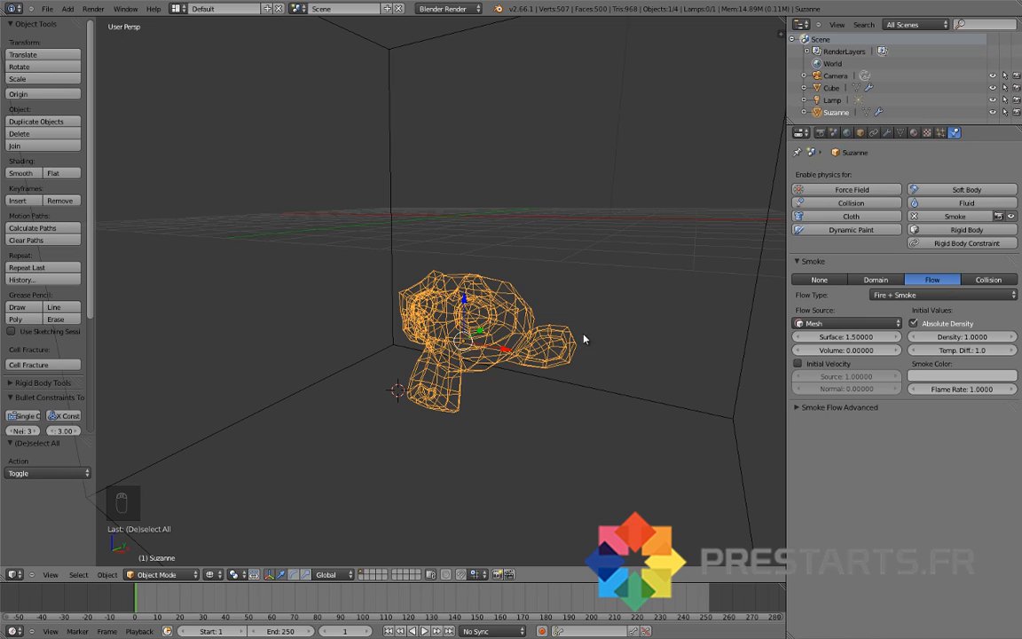
click(847, 338)
text(1)
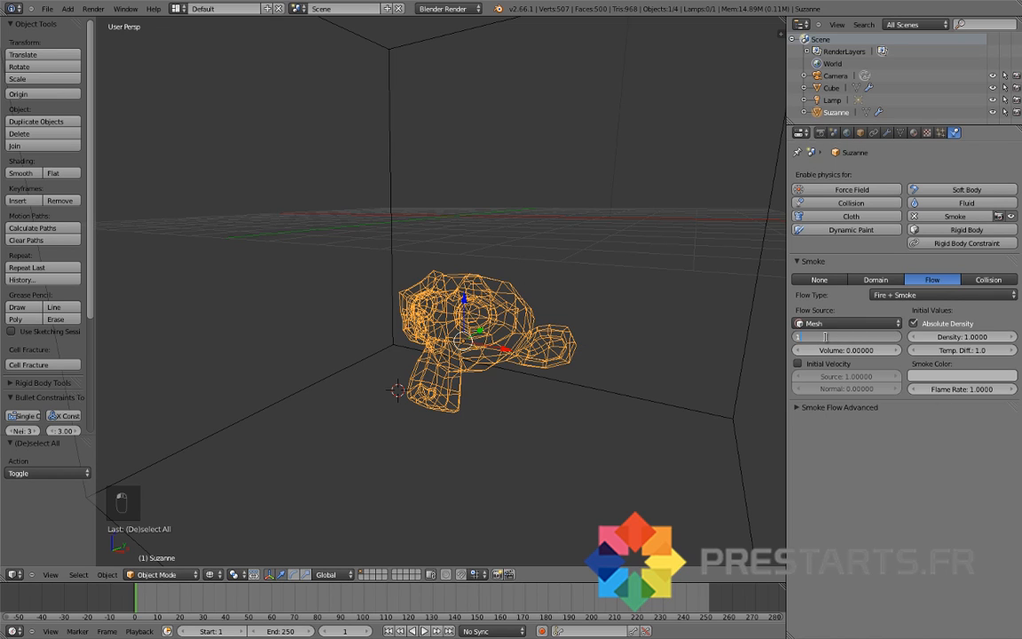
key(Return)
key(alt+a)
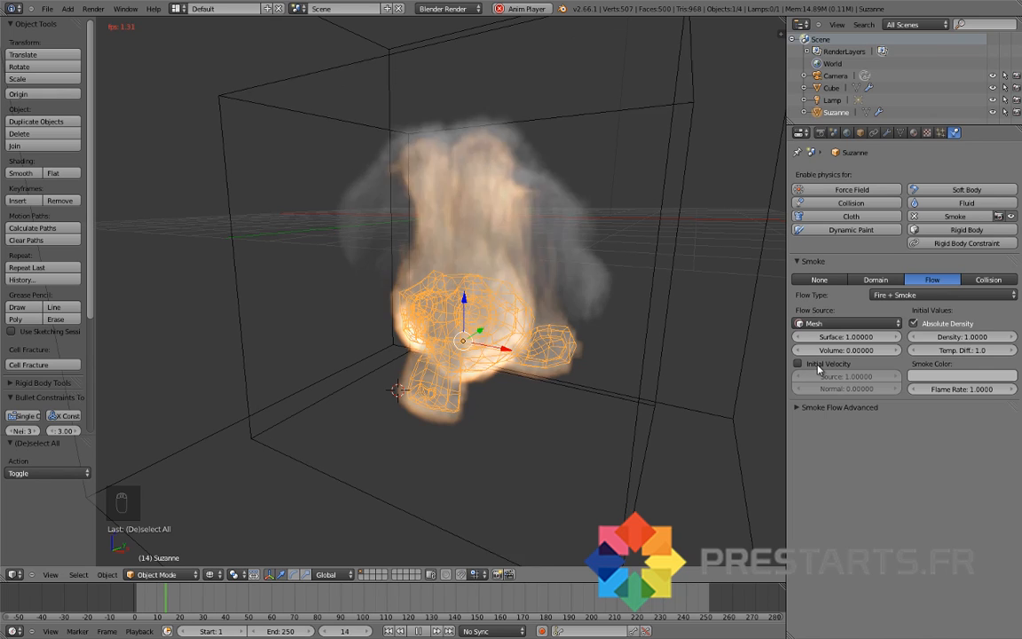
key(Escape)
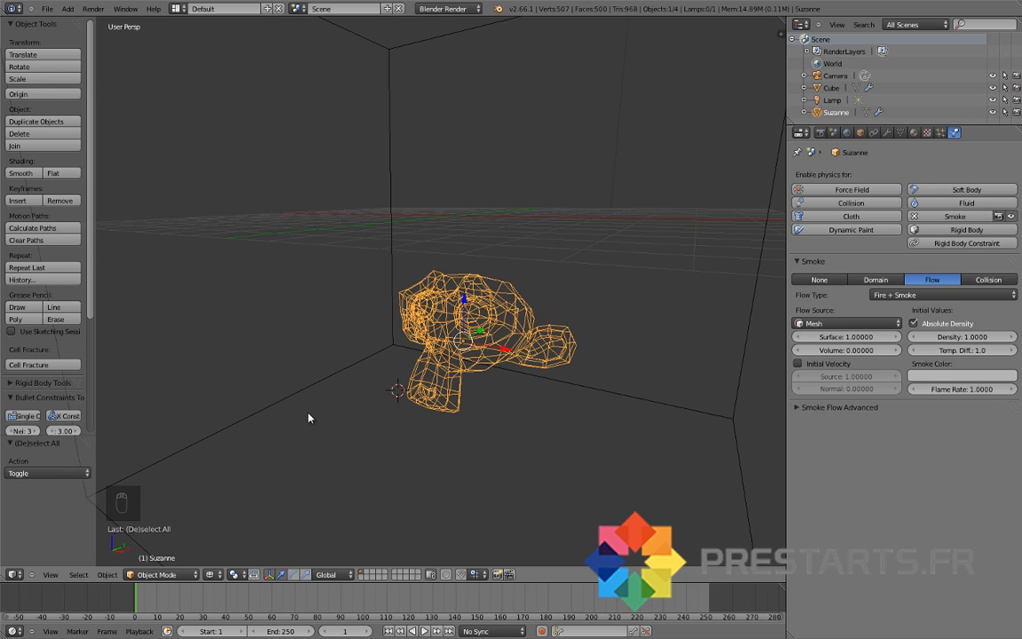
Step: Set the monkey head's Flame Rate to 2 and preview the fire simulation
scroll(466, 395, down, 3)
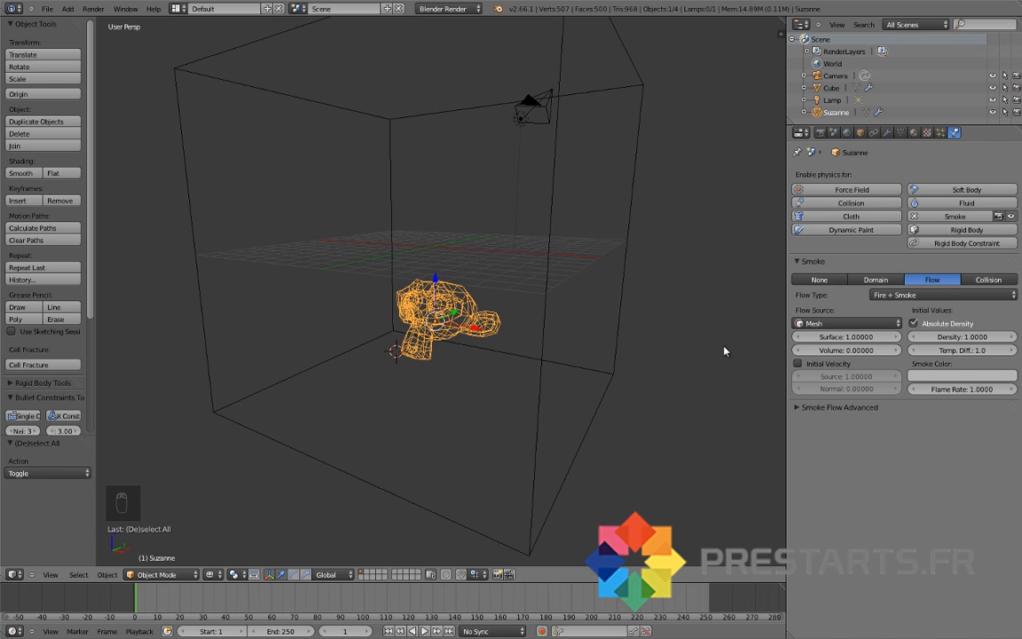
click(914, 324)
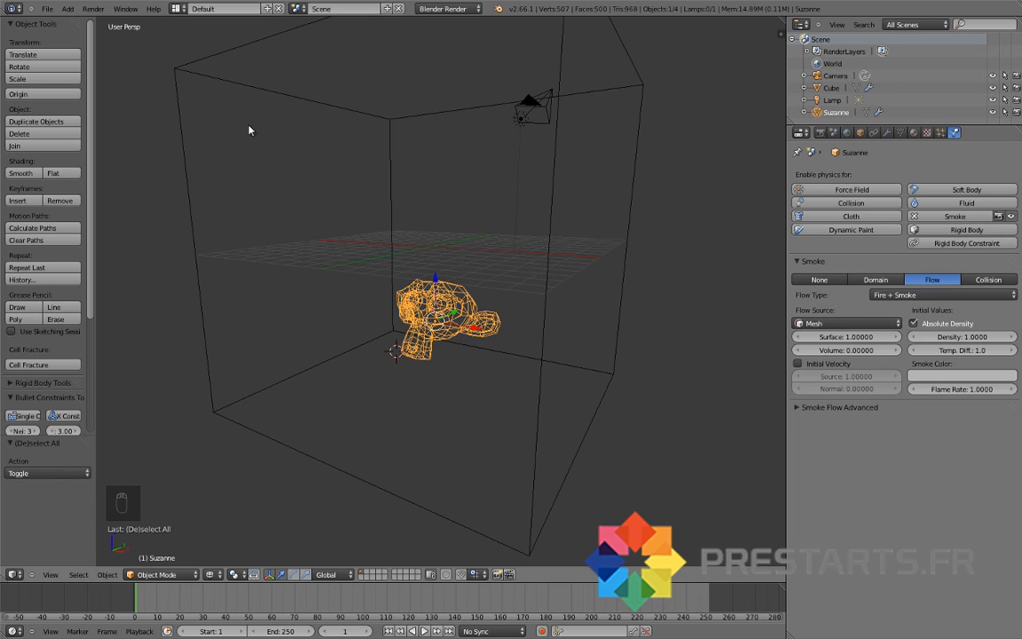
click(946, 390)
text(2)
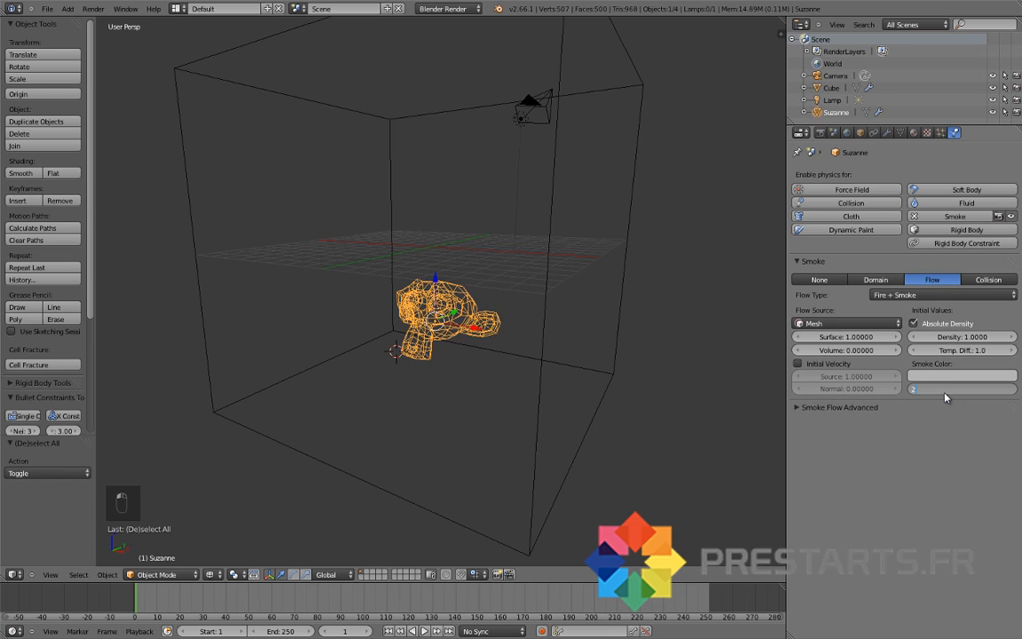
key(Return)
key(alt+a)
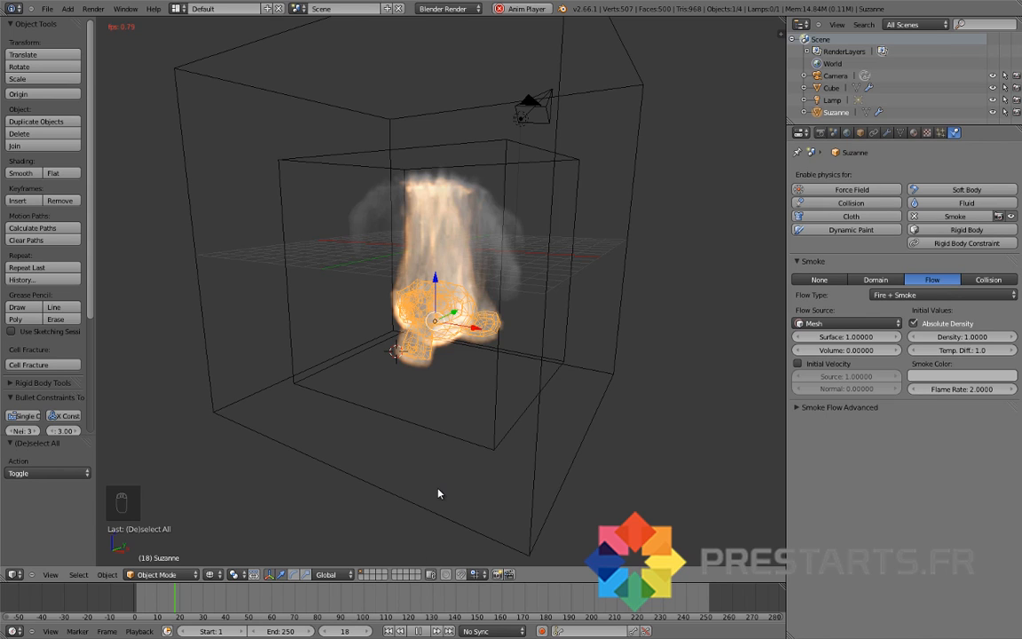
key(Escape)
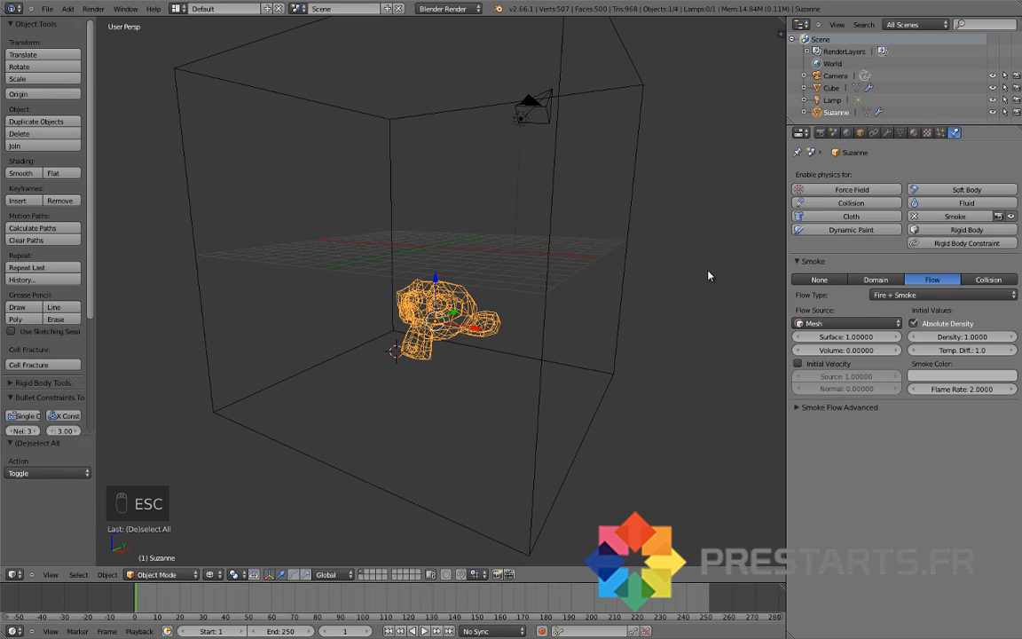
Step: Set the cube domain's Smoke Flames reaction Speed to 2 and play the simulation
right_click(546, 244)
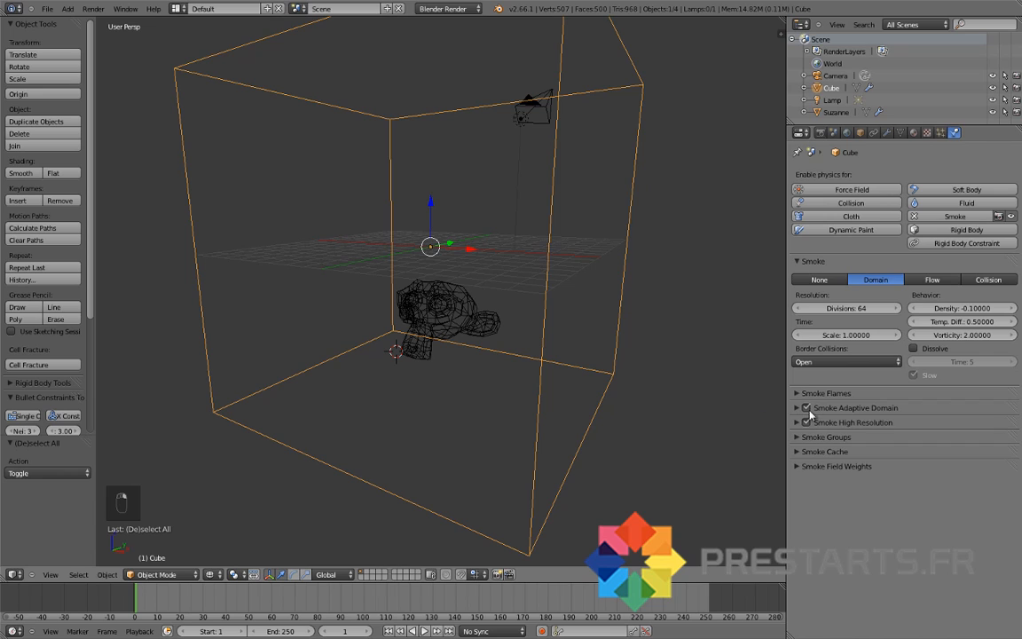
click(793, 395)
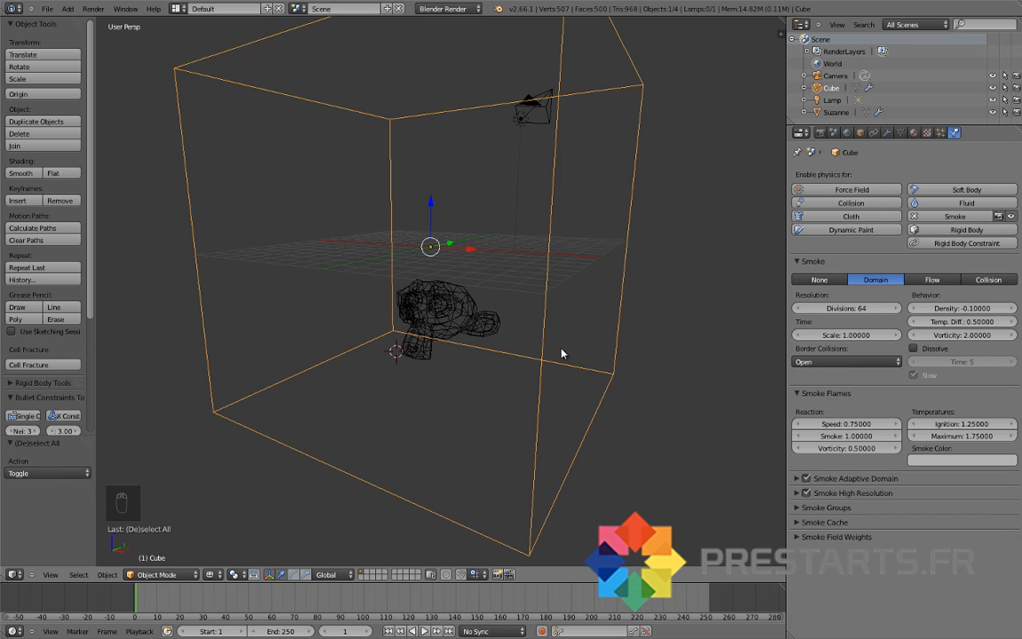
click(836, 423)
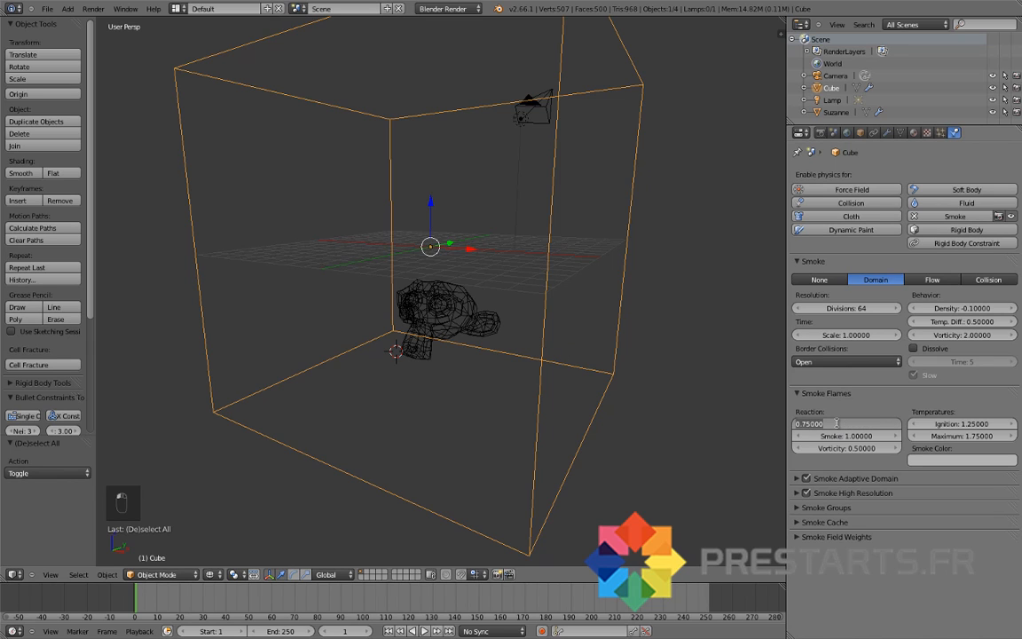
text(2)
key(Return)
scroll(476, 321, up, 2)
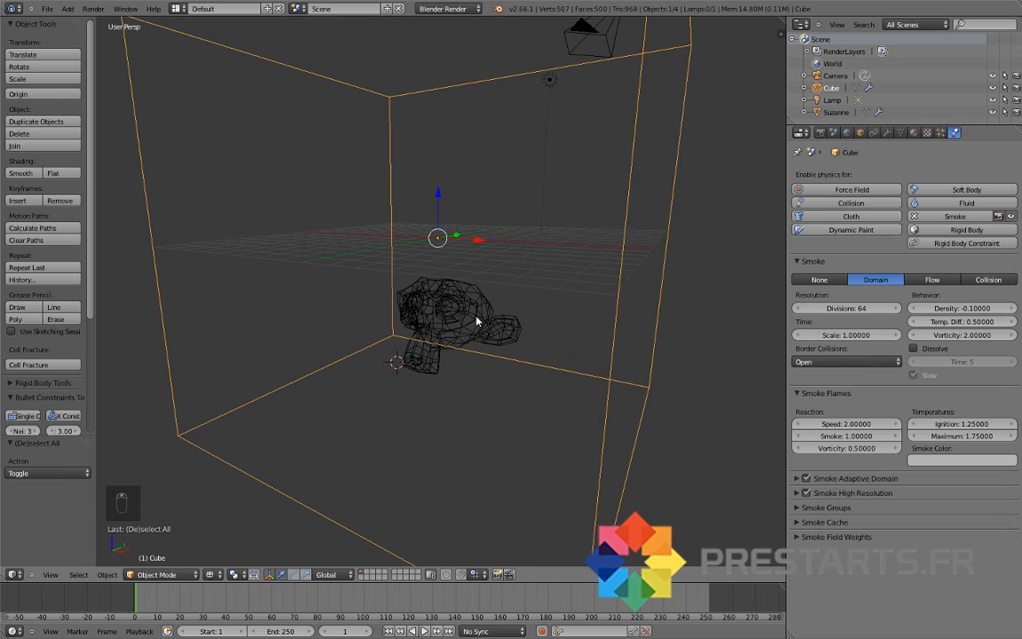
key(alt+a)
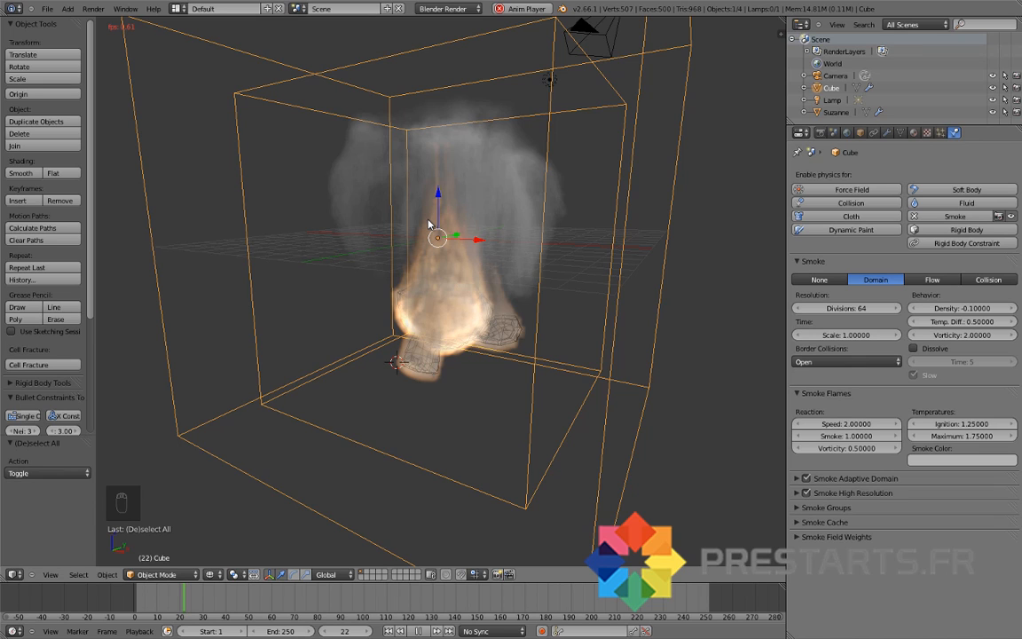
key(Escape)
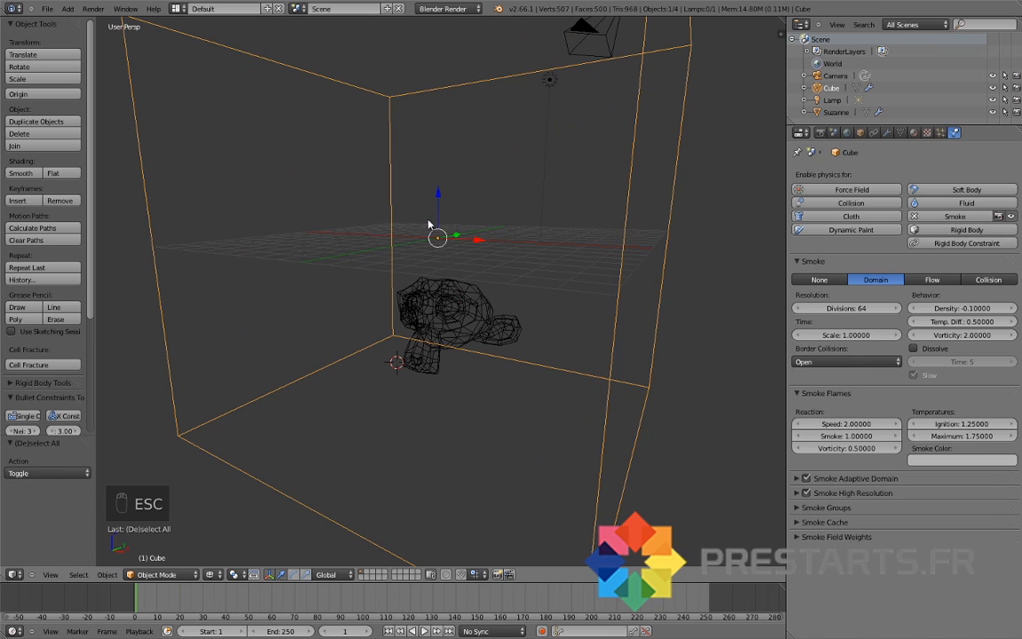
Step: Set the domain's Smoke Flames reaction Smoke amount to 0.3 and preview the simulation
click(848, 436)
text(0.3)
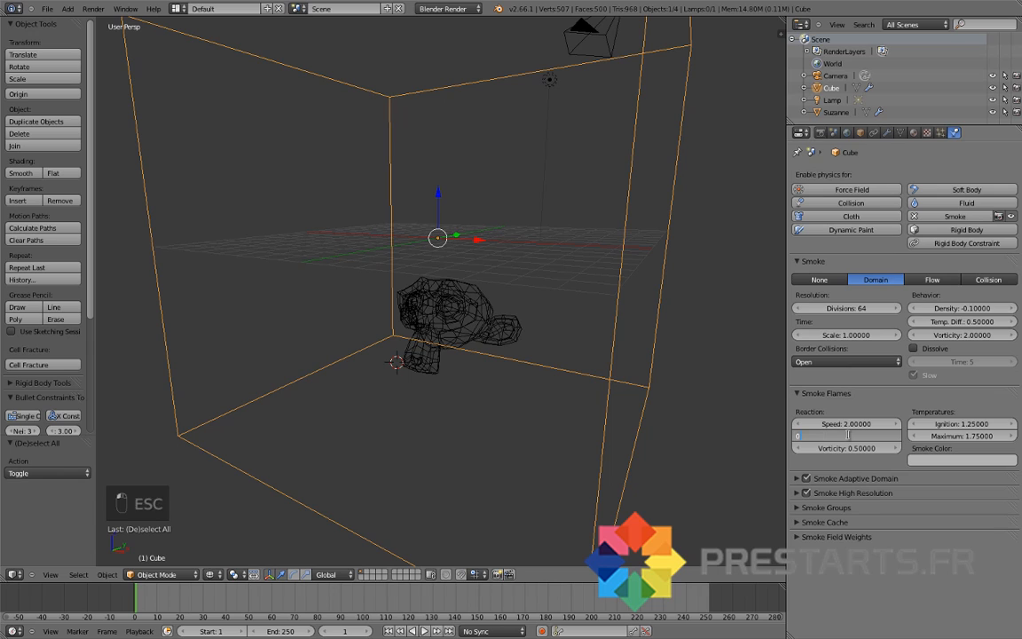
key(Return)
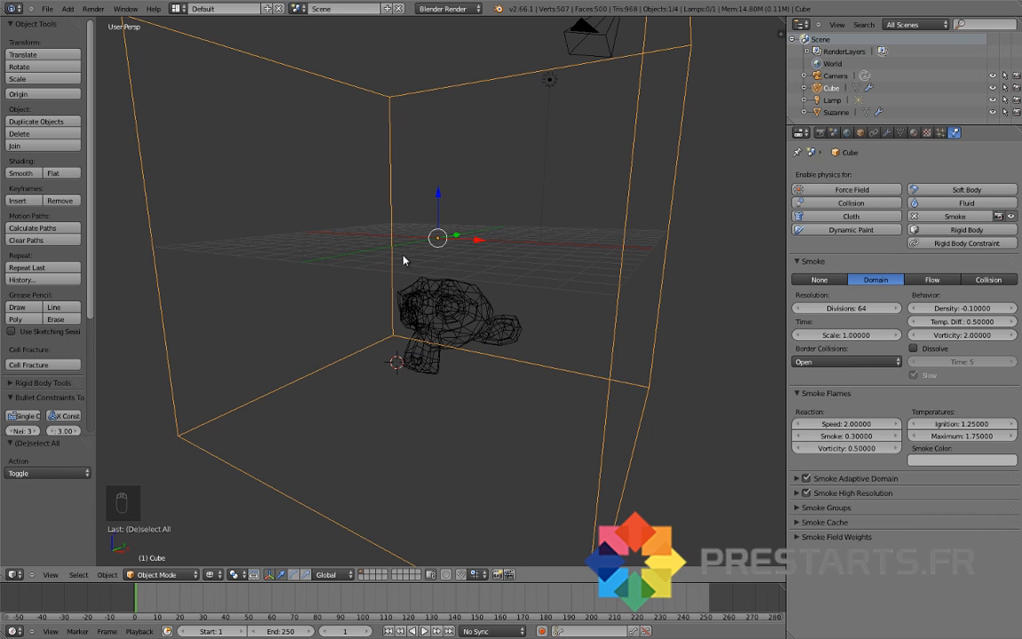
key(alt+a)
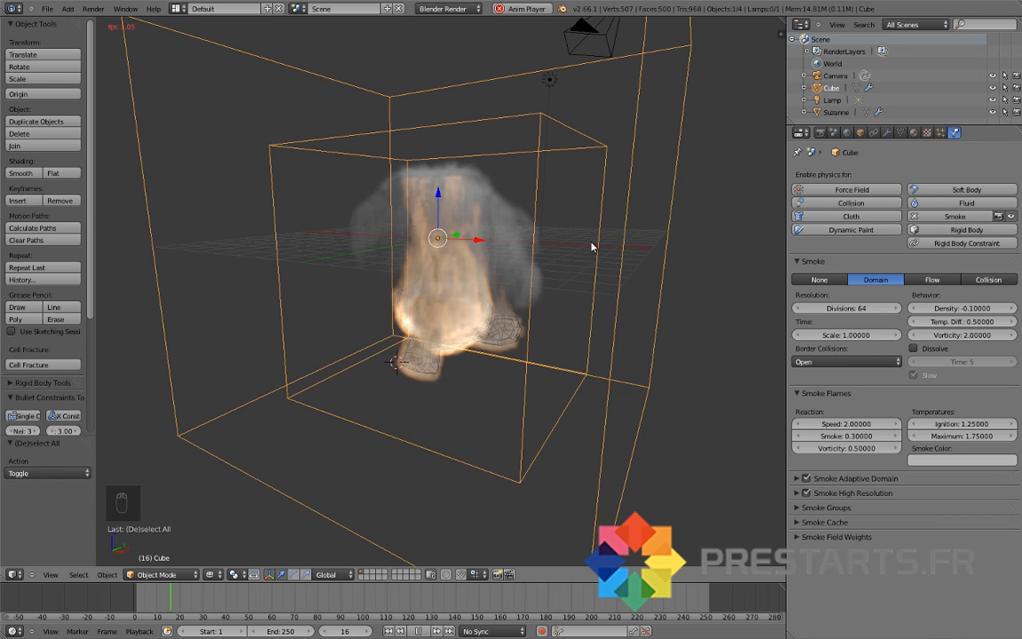
key(Escape)
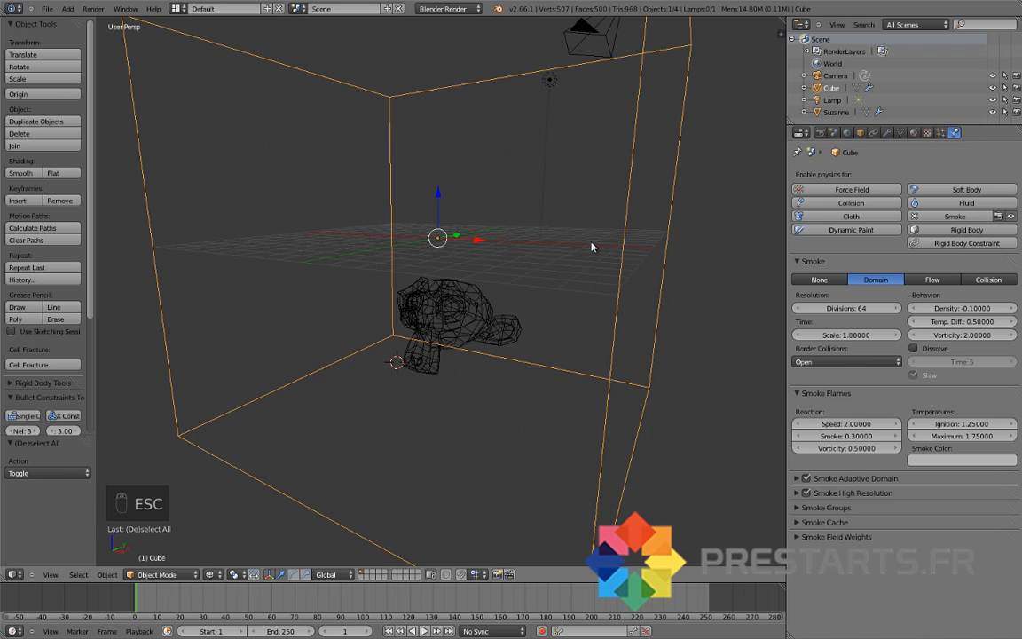
Step: Enable Dissolve for the smoke domain, keeping a time of 5 with Slow, and play the simulation
click(914, 347)
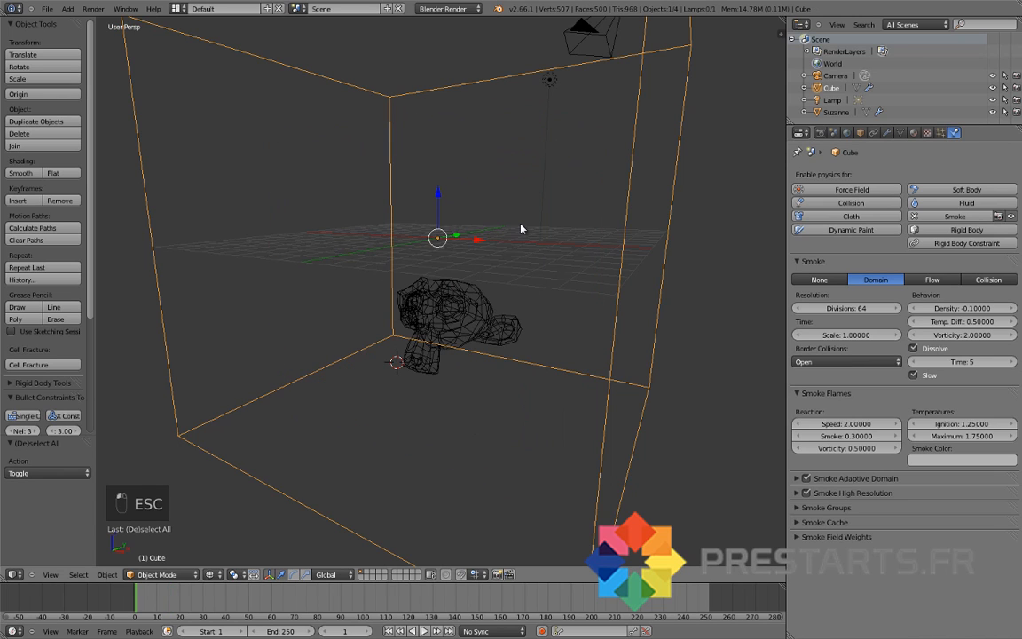
key(alt+a)
key(alt+a)
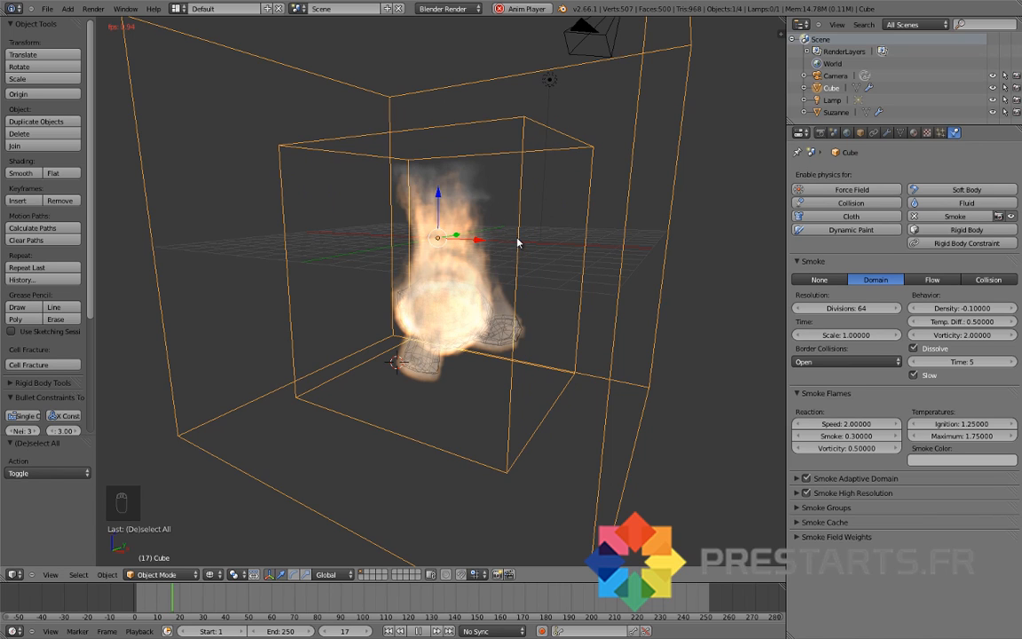
key(Escape)
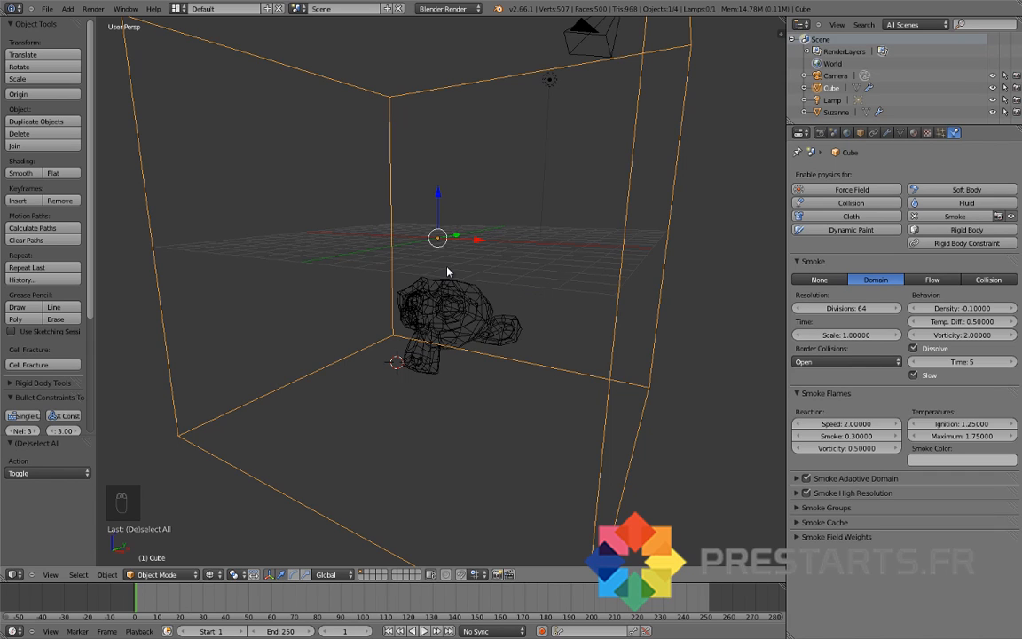
Step: Play the simulation, pause it at frame 17, and render that frame as a still image
key(alt+a)
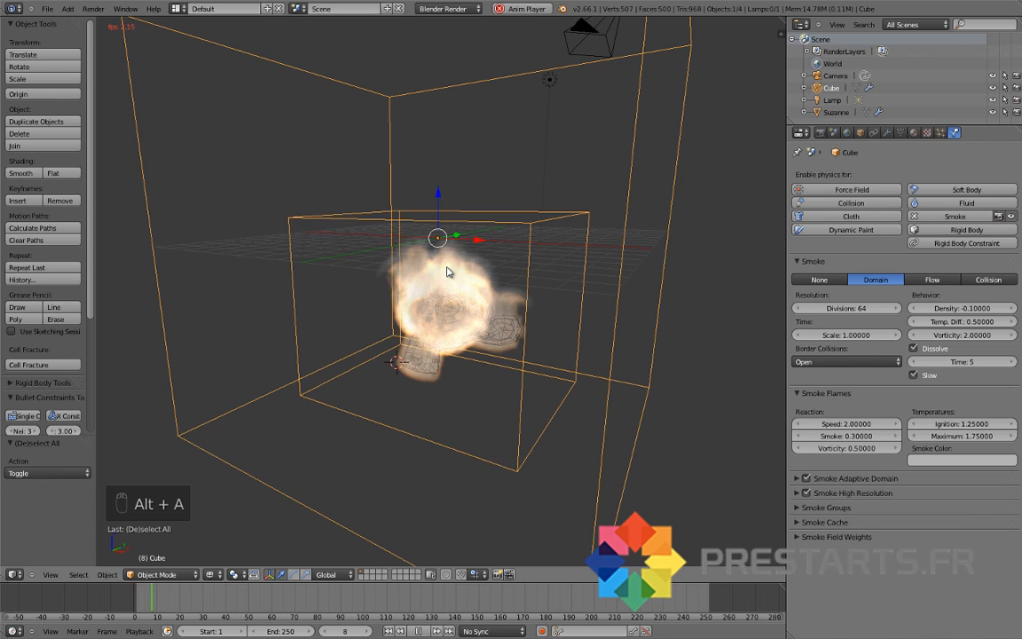
click(420, 631)
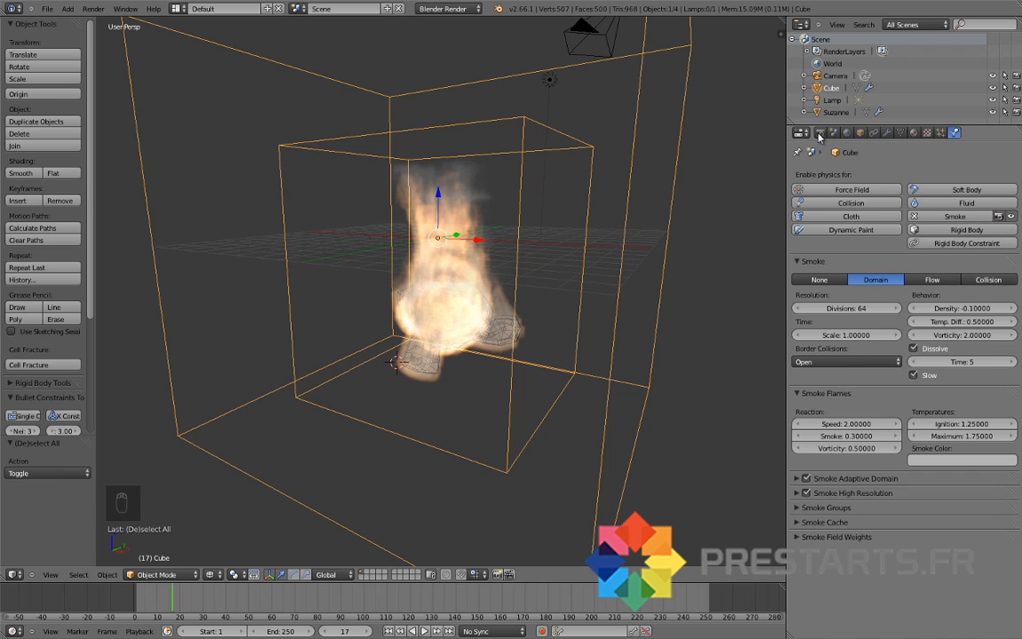
click(820, 133)
click(832, 190)
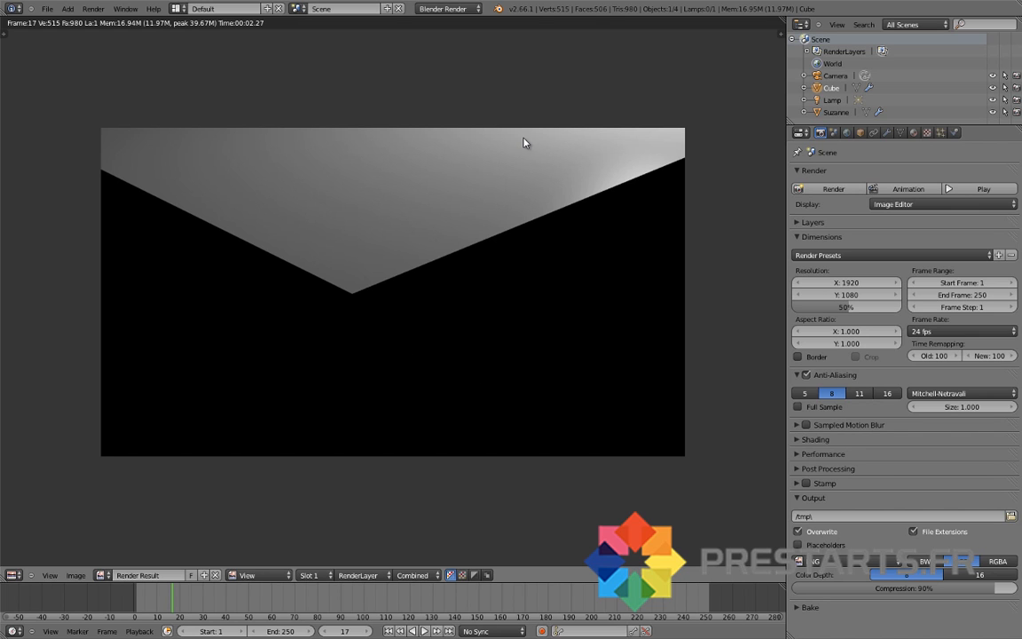
key(Escape)
Step: Change the cube domain's material type to Volume
scroll(402, 283, down, 3)
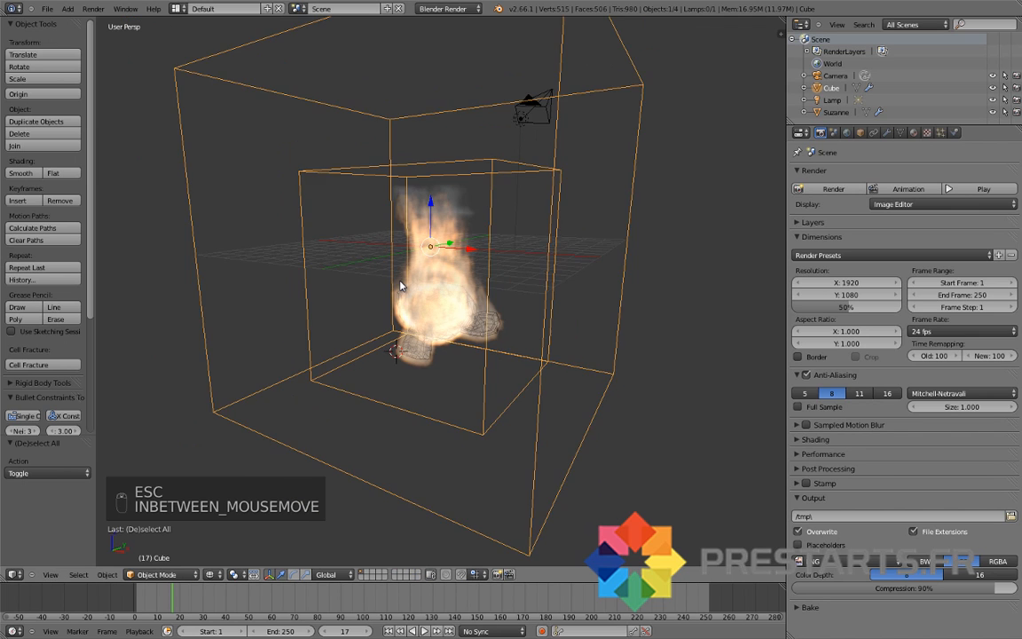
middle_drag(475, 318, 408, 252)
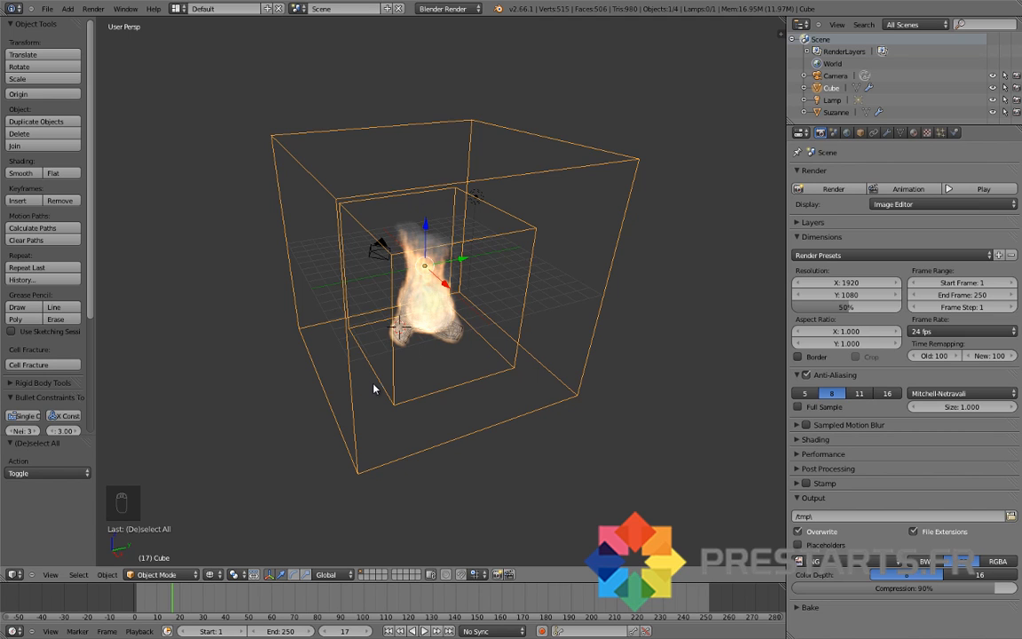
middle_drag(373, 384, 471, 367)
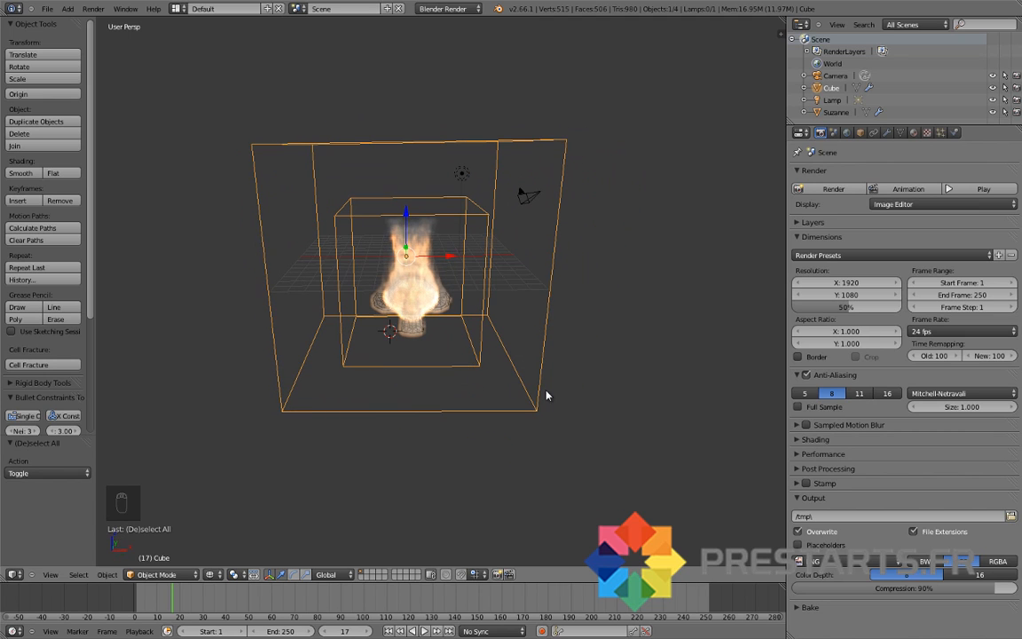
click(913, 133)
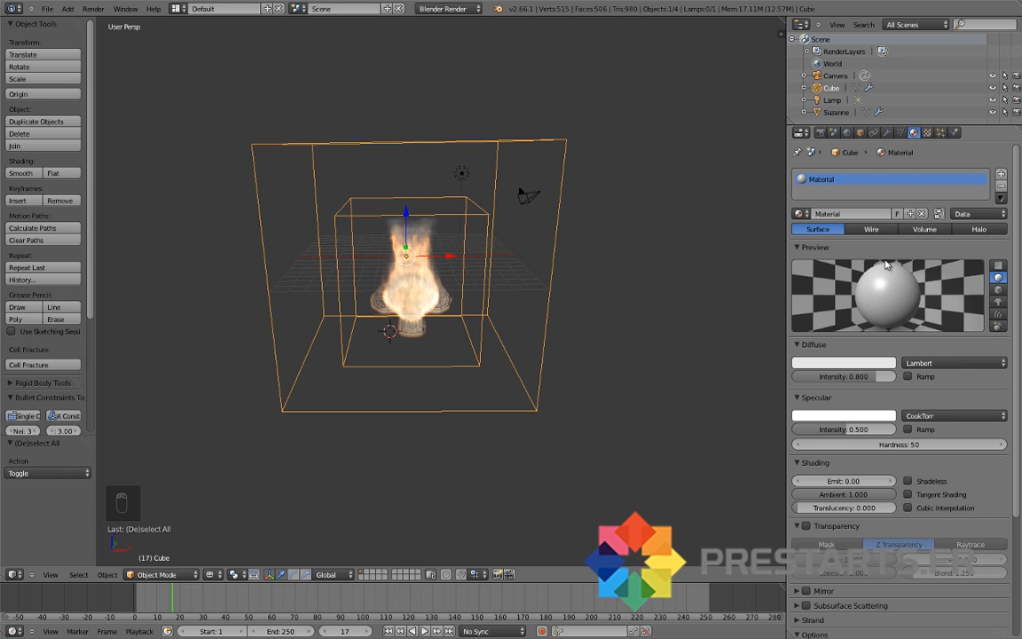
click(923, 229)
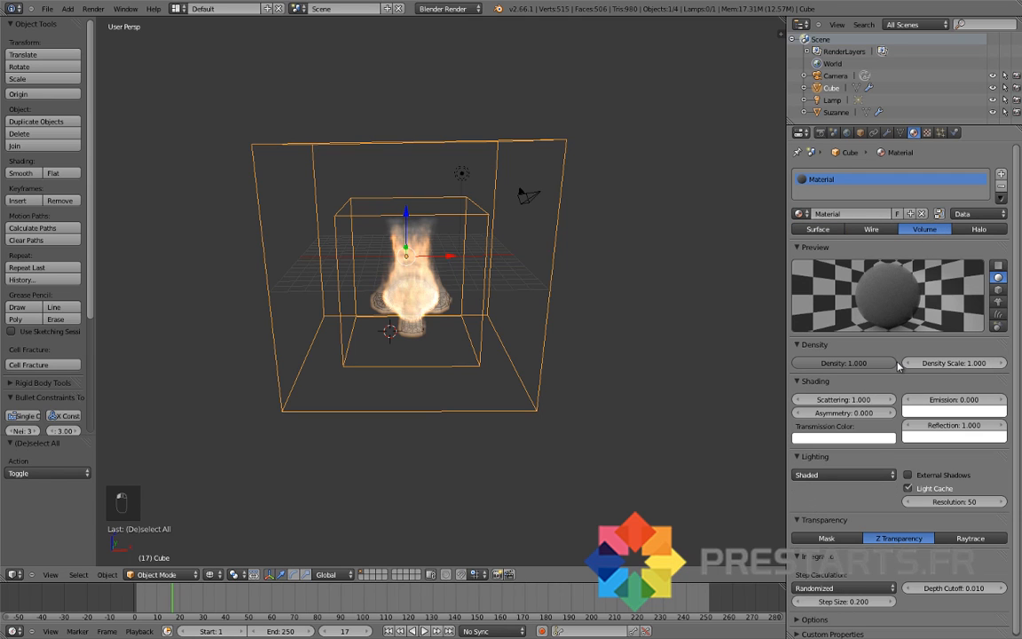
Step: Set the cube's volume material density to 0 and render frame 17
drag(886, 363, 337, 384)
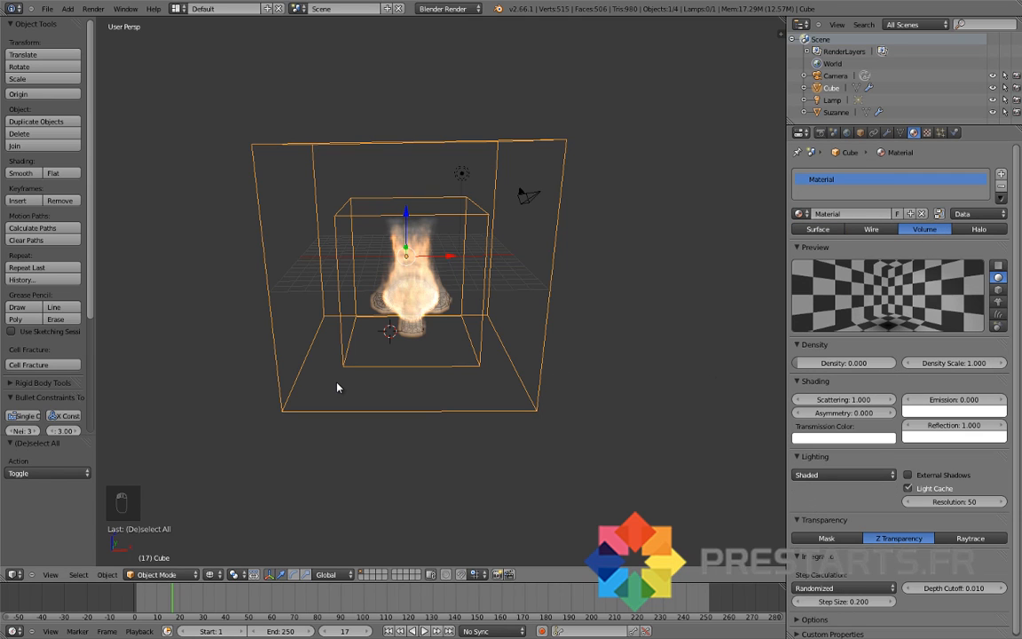
scroll(337, 386, up, 3)
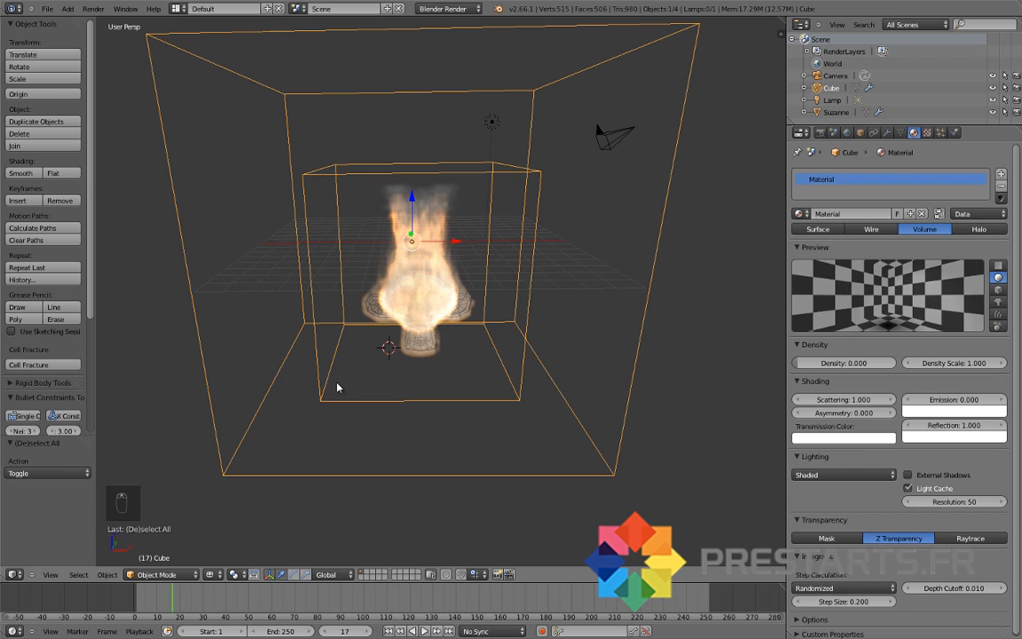
click(820, 132)
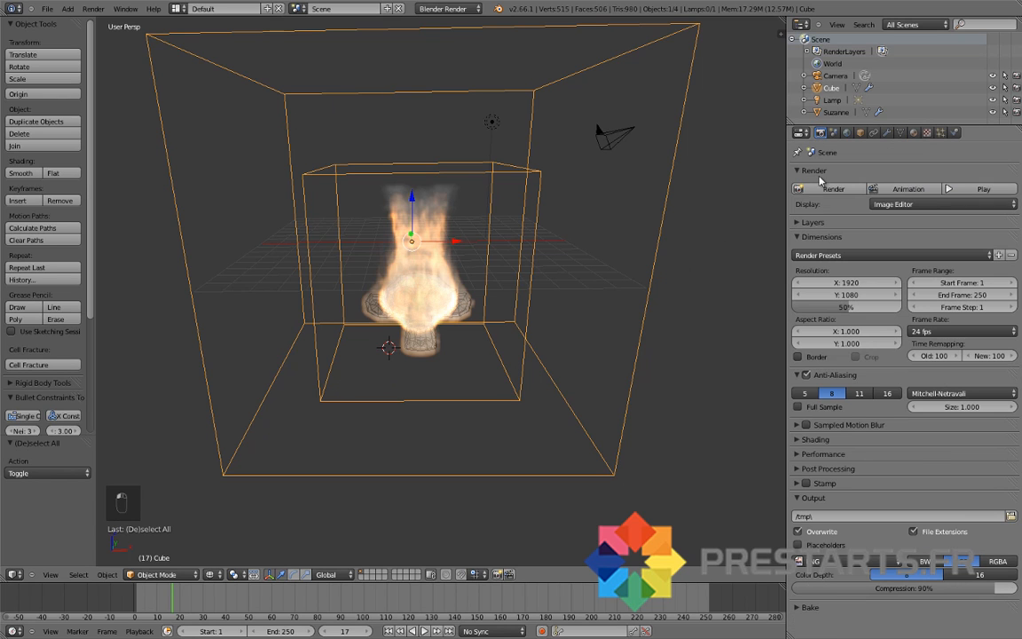
click(825, 189)
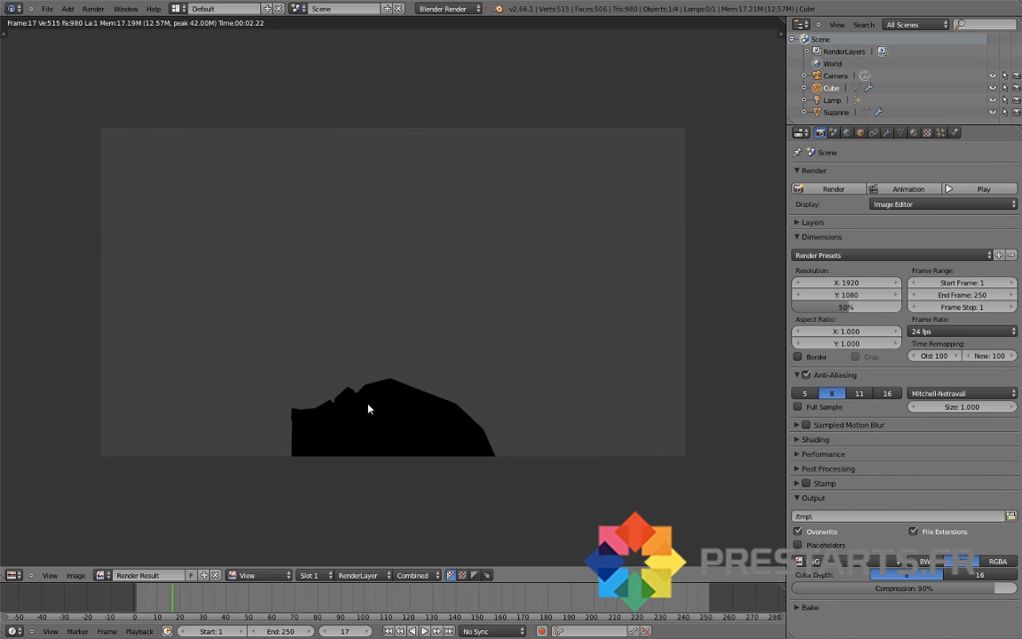
key(Escape)
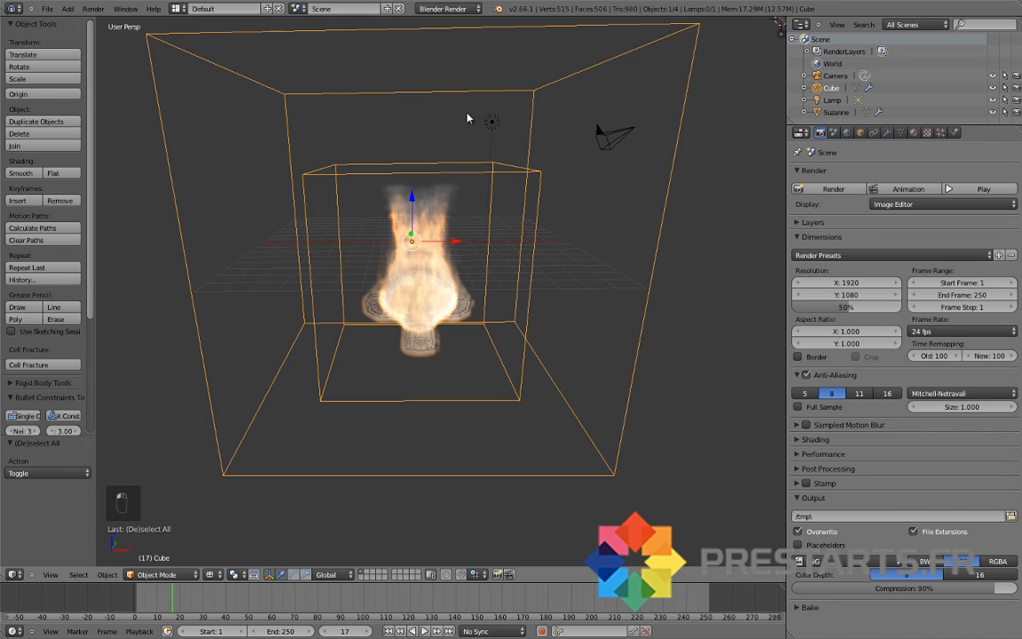
Step: Split the 3D viewport into two side by side and show the camera view in the second without its tool shelf
drag(781, 19, 456, 177)
key(t)
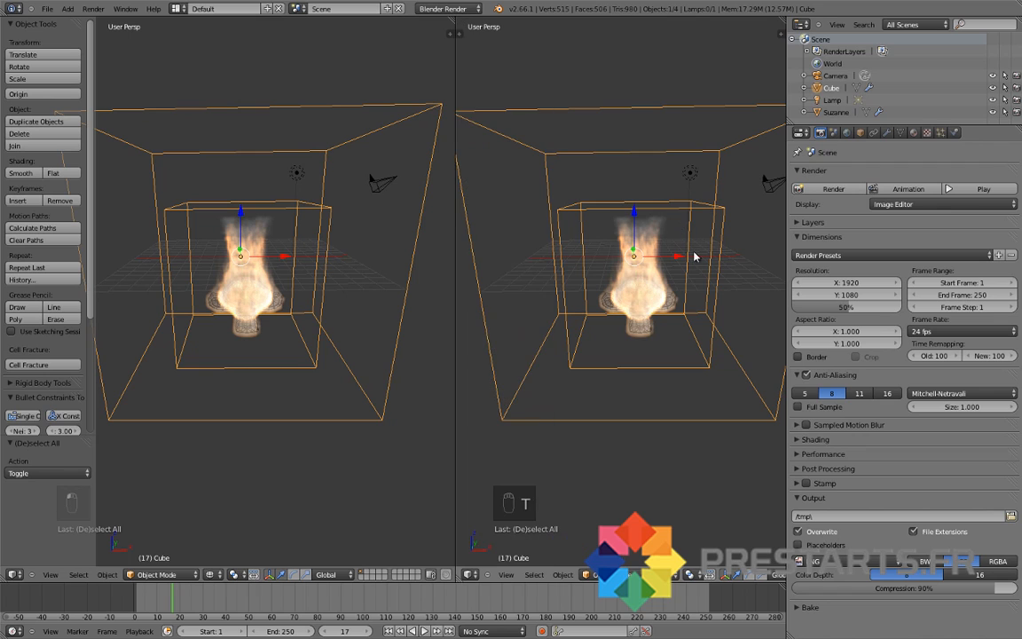
key(KP_0)
scroll(349, 223, down, 1)
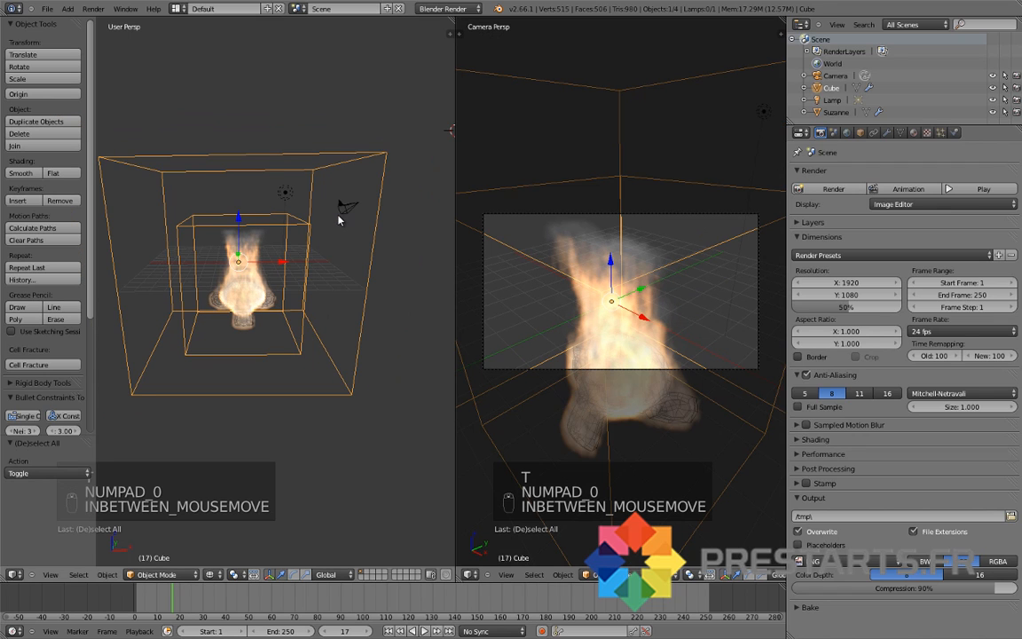
Step: Move the camera using Normal orientation until the whole monkey head and its flames fit the frame, and render it
right_click(341, 215)
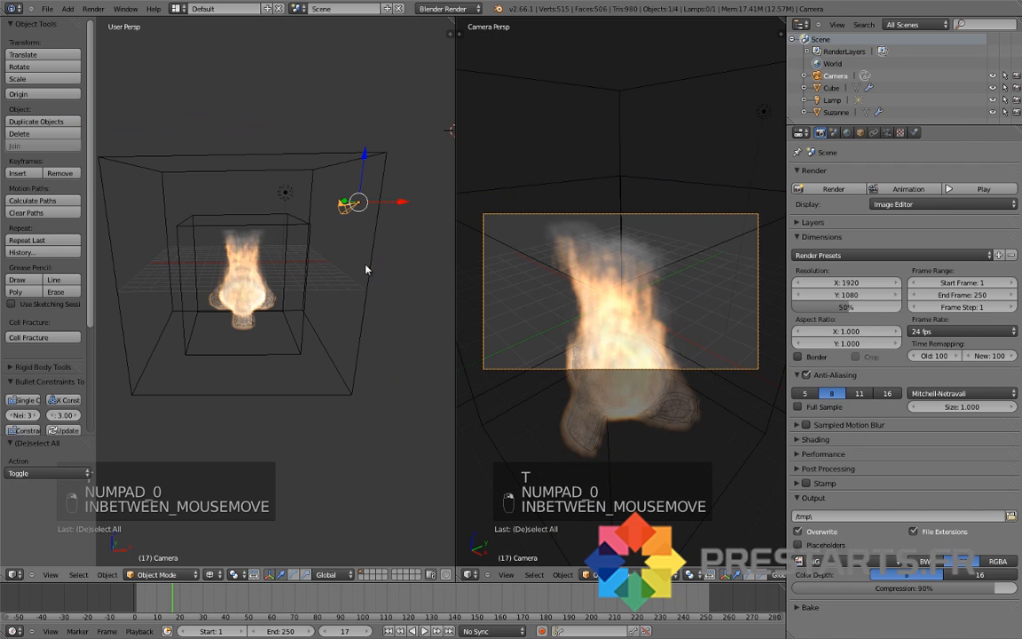
click(338, 581)
click(311, 465)
middle_drag(363, 433, 206, 381)
drag(161, 326, 100, 301)
drag(107, 321, 144, 323)
scroll(141, 350, down, 2)
click(845, 193)
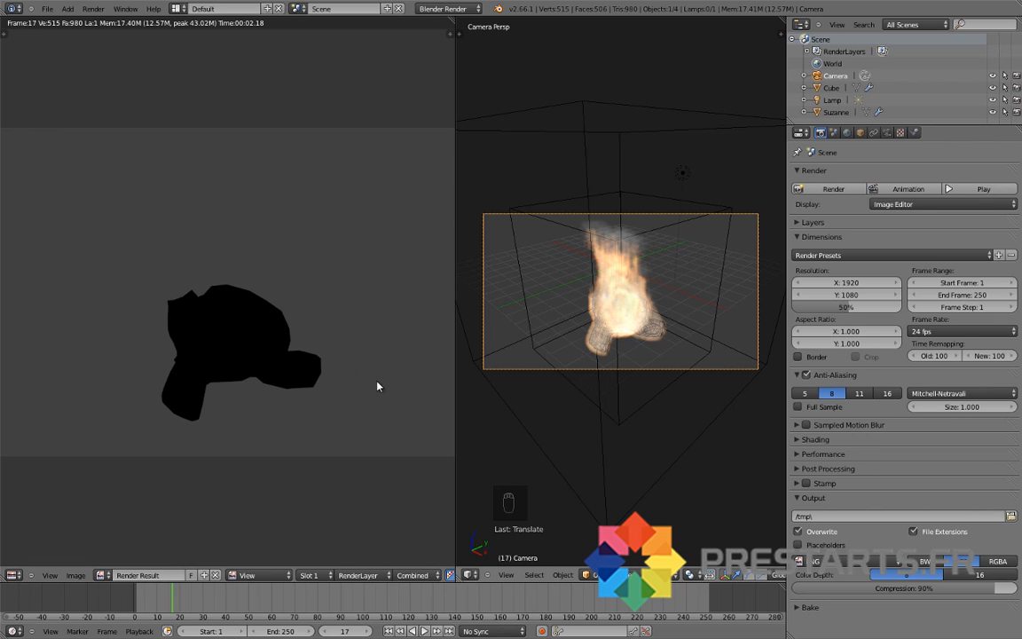
key(Escape)
Step: Select the domain cube and rename its material's existing texture to smoke
scroll(233, 430, up, 4)
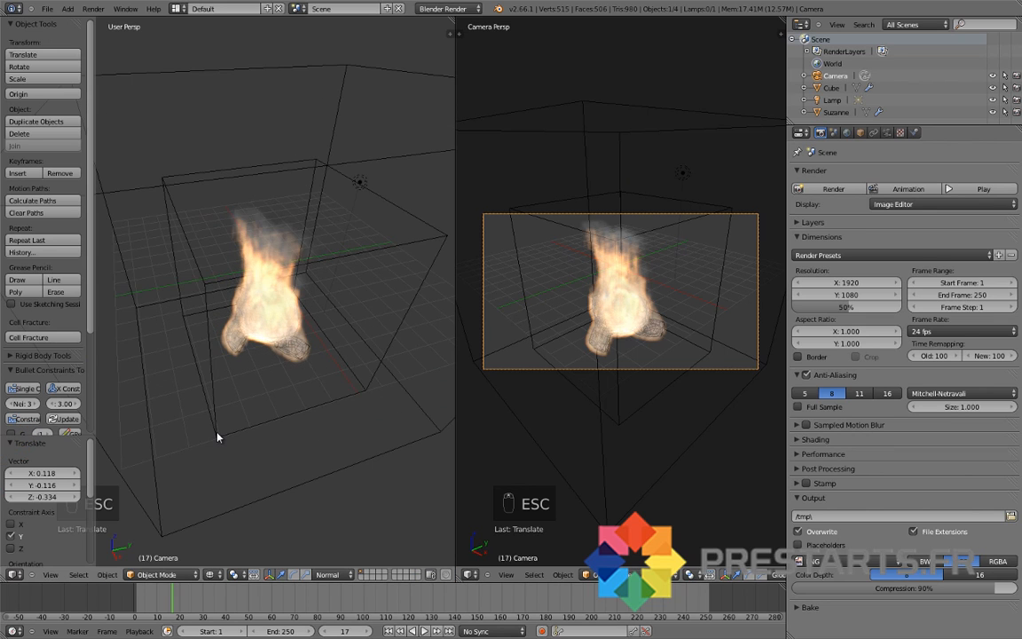
middle_drag(217, 436, 253, 416)
right_click(165, 147)
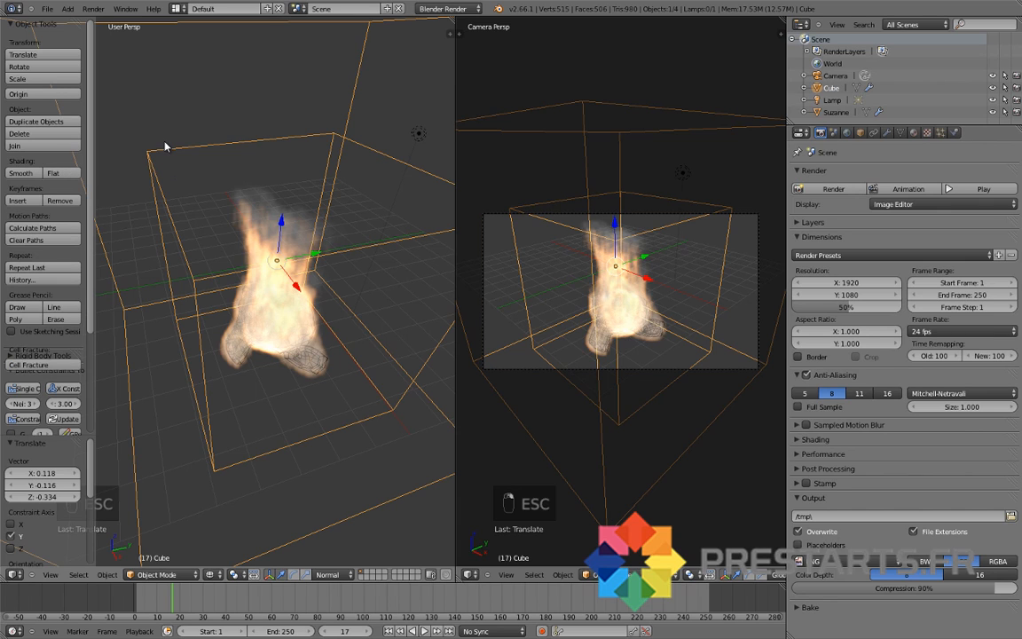
click(928, 133)
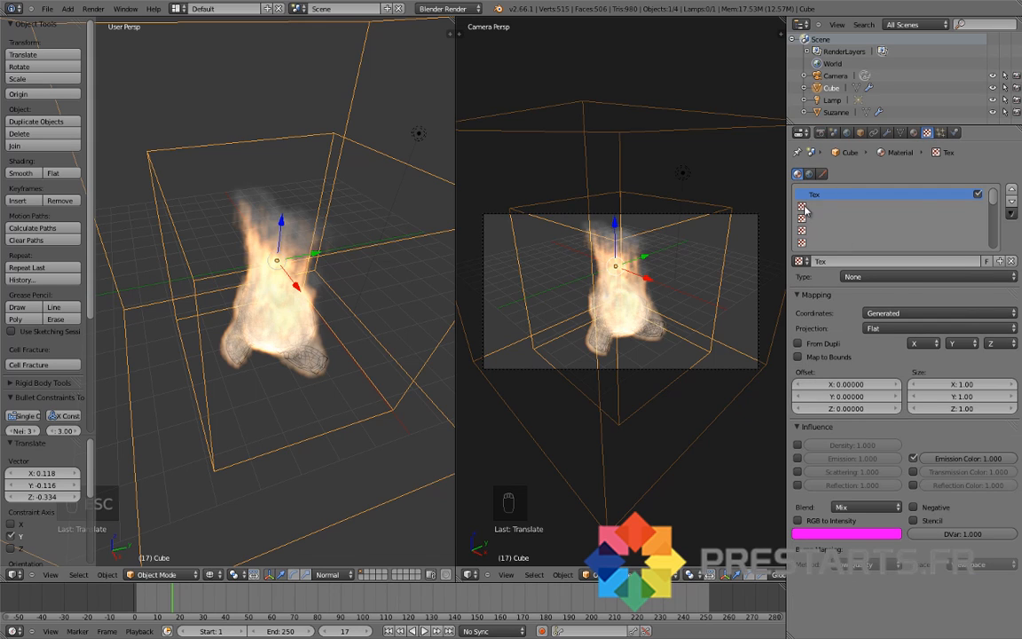
click(834, 262)
text(smoke)
key(Return)
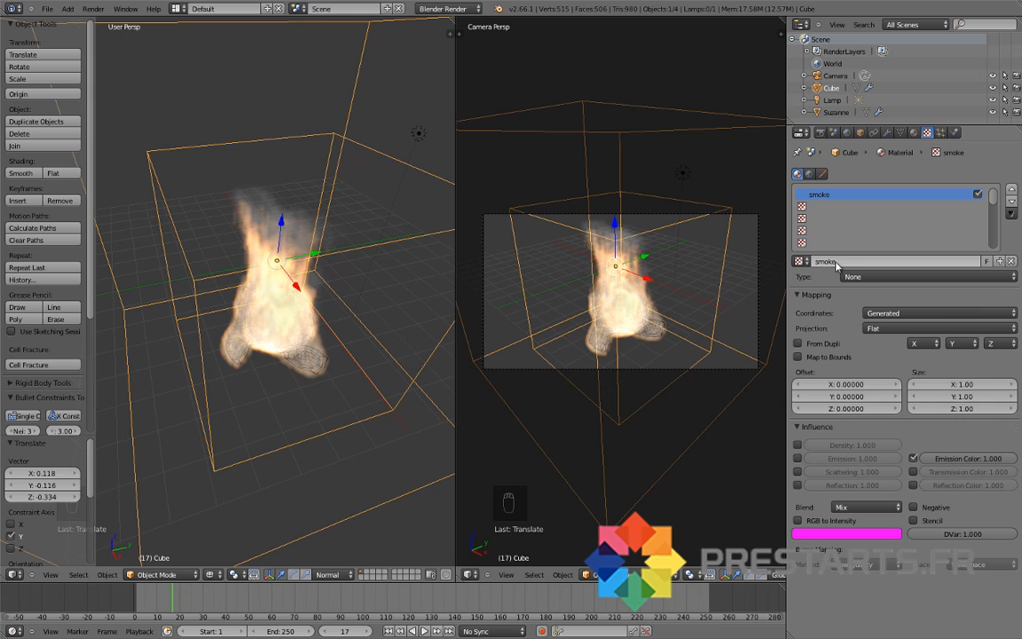
Step: Add a second texture to the cube's material and name it fire
click(832, 206)
click(843, 263)
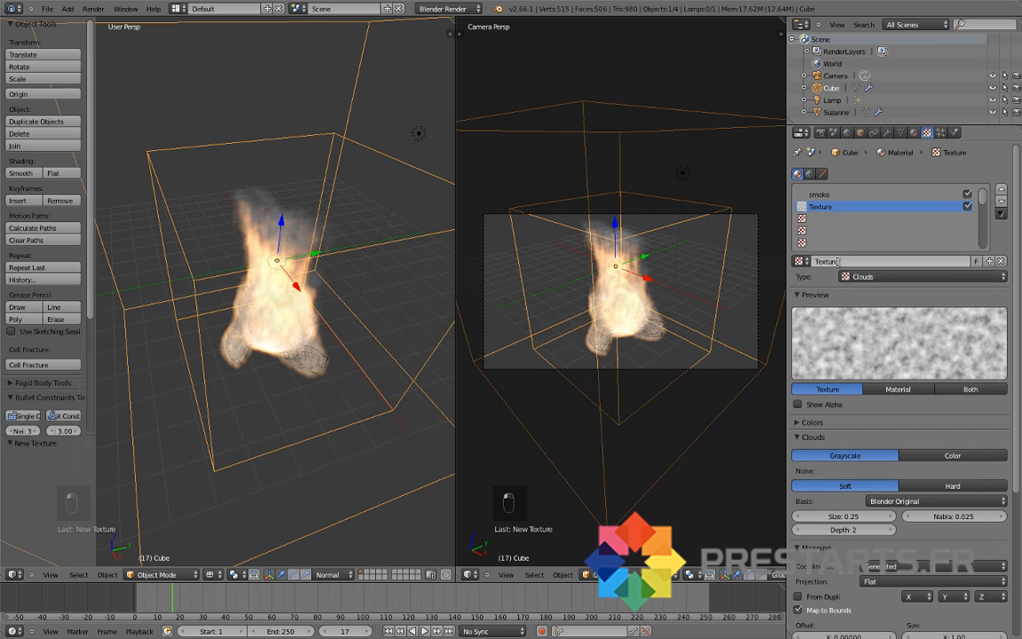
click(839, 260)
text(fire)
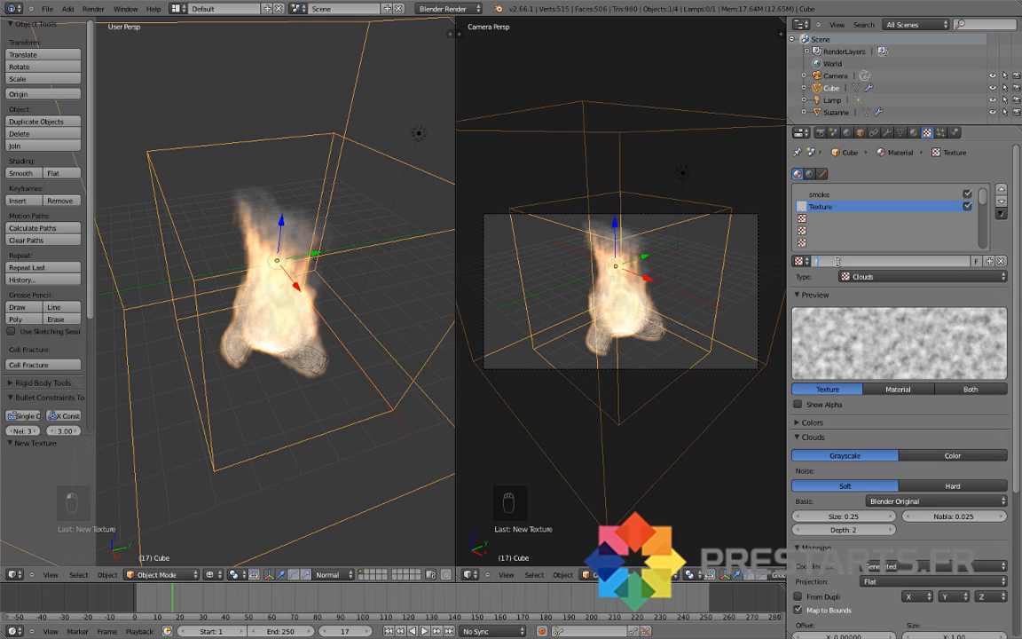
key(Return)
Step: Change the smoke texture's type to Voxel Data, keeping its preview on Texture
click(828, 195)
click(878, 277)
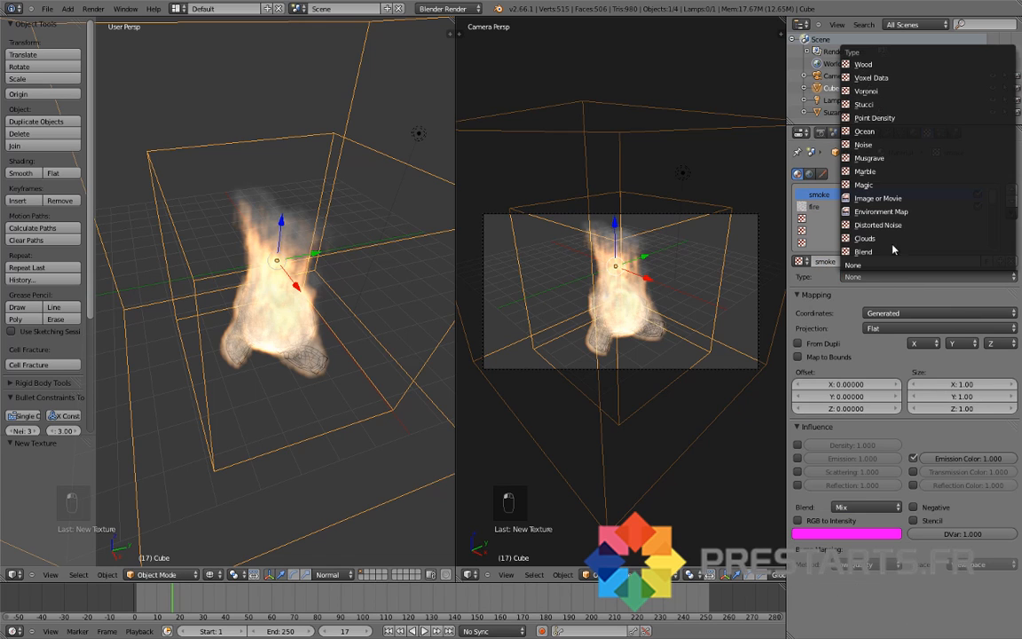
click(888, 81)
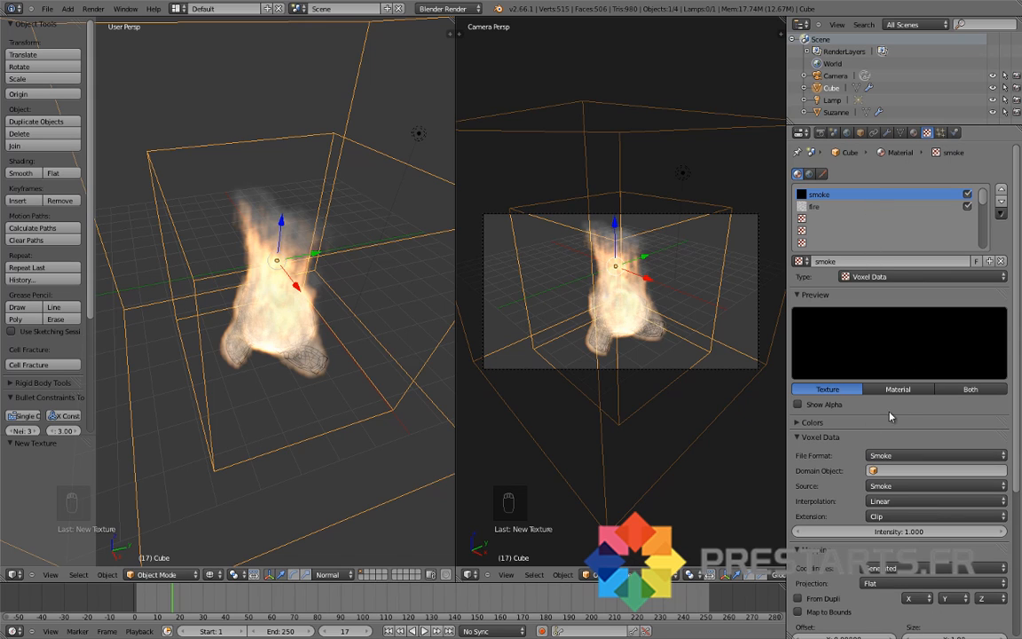
click(907, 391)
click(827, 392)
Step: Assign Cube as the smoke texture's domain object and enable its Density influence at 1.000
scroll(862, 408, down, 2)
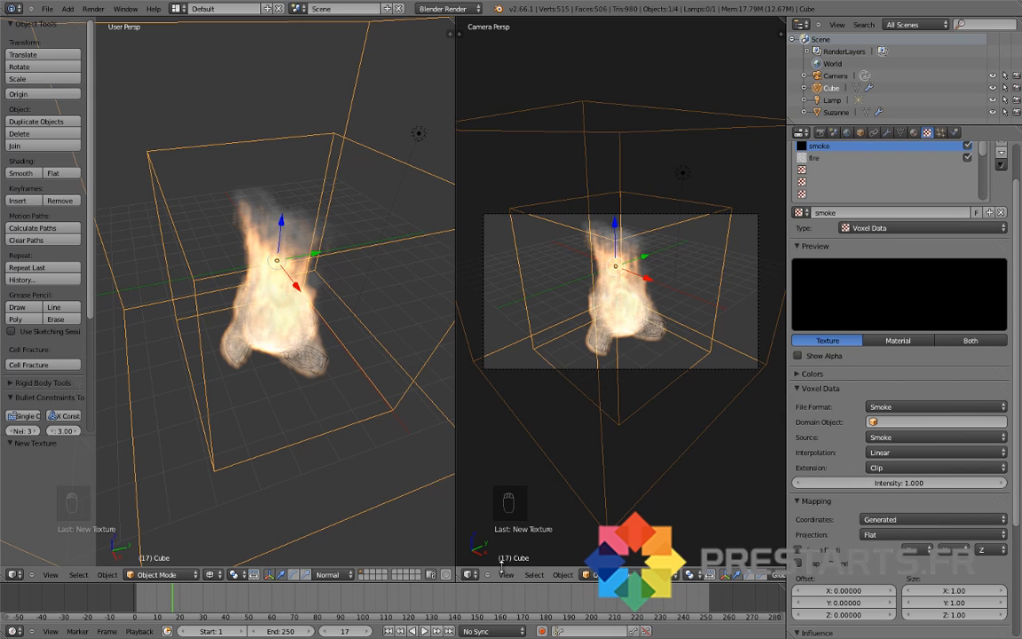
click(887, 423)
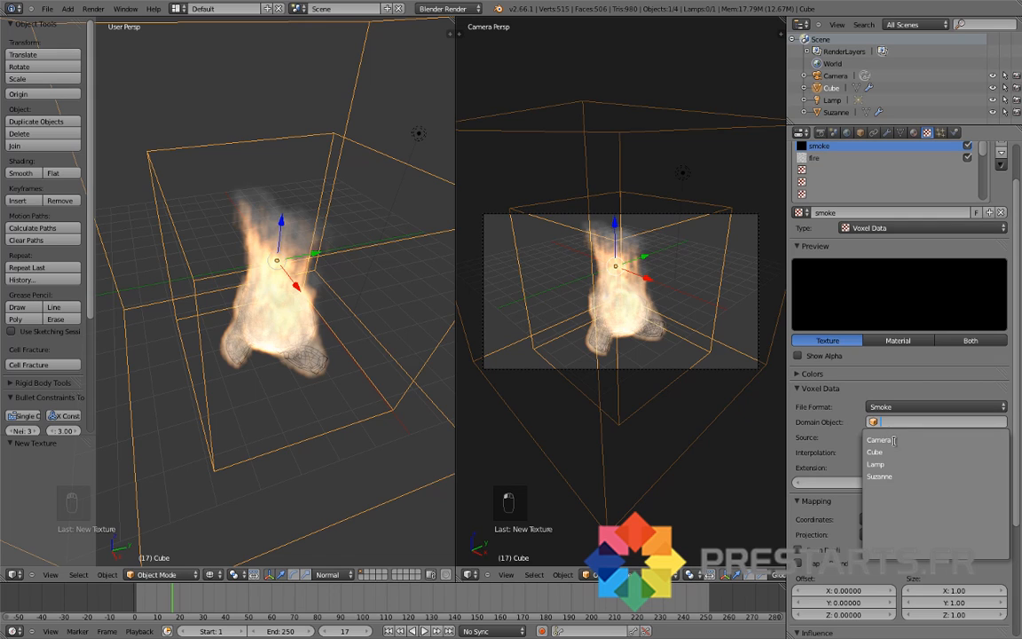
click(895, 452)
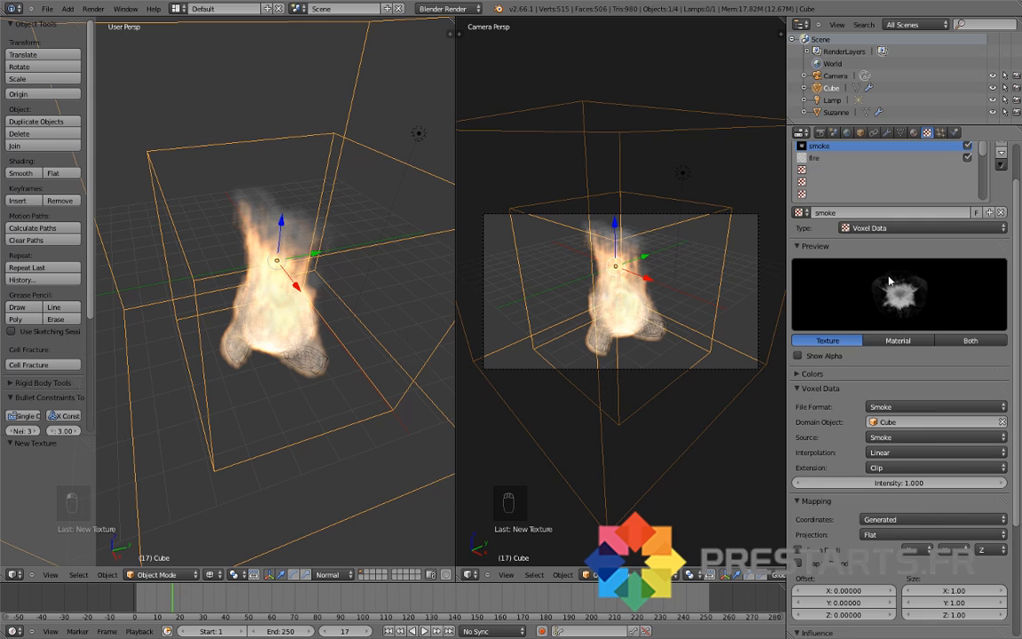
scroll(792, 500, down, 2)
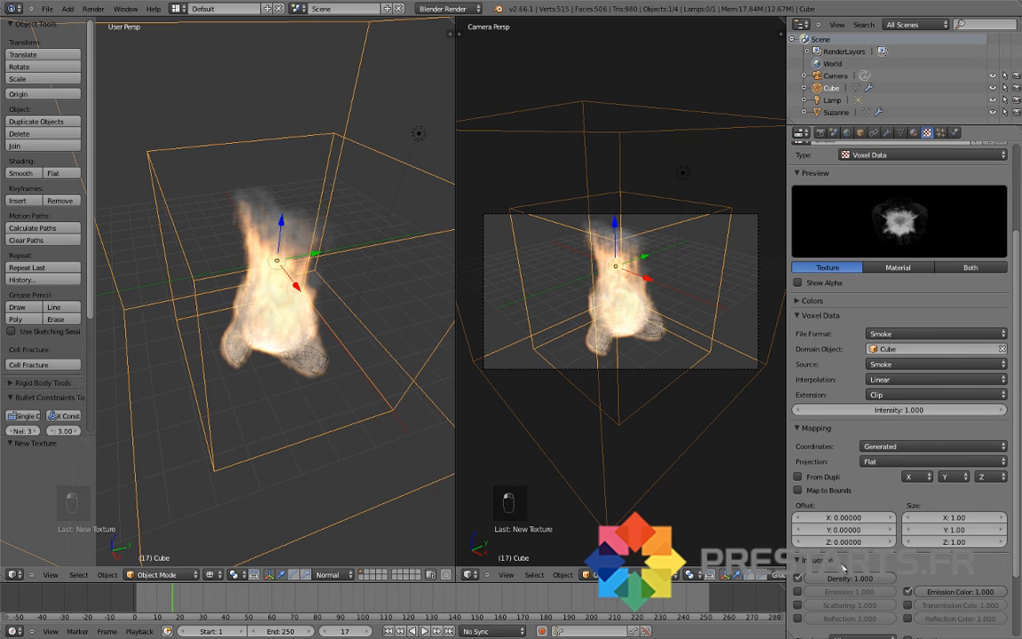
Step: Render frame 17 to check the smoke texture on the volume
click(820, 133)
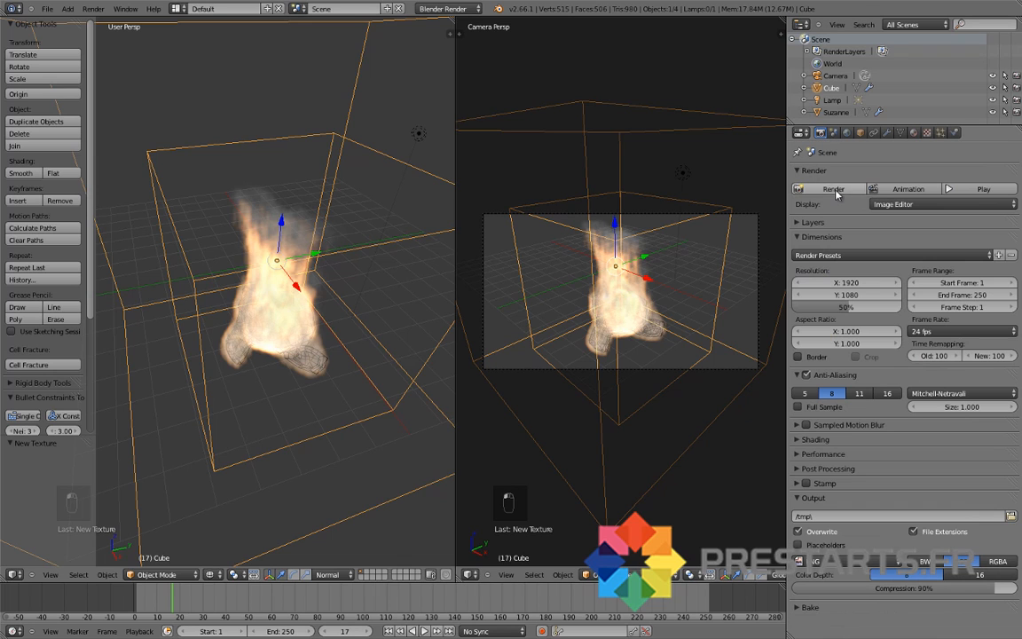
click(834, 190)
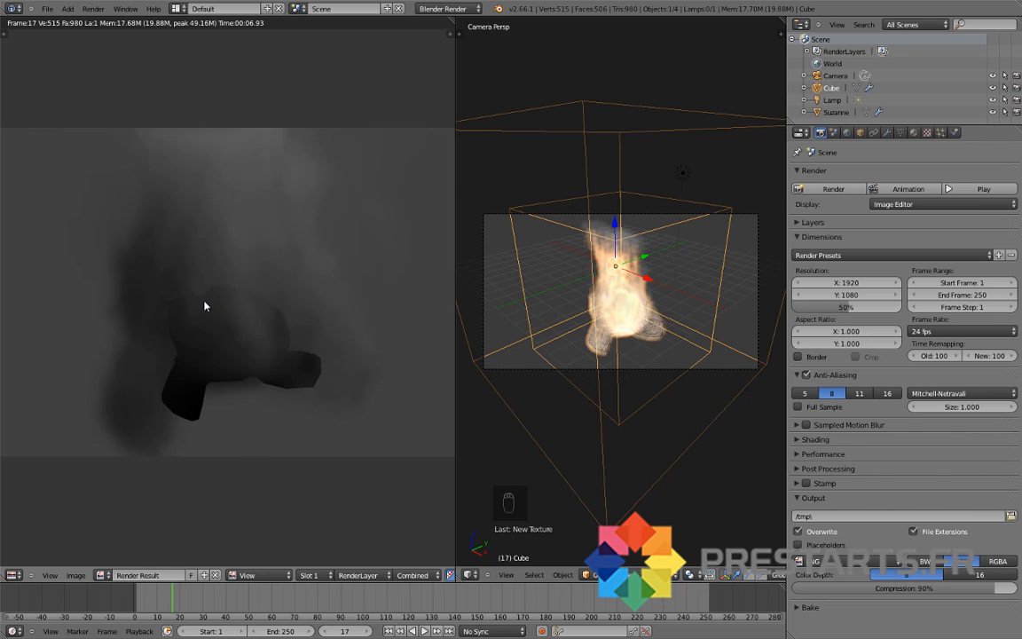
key(Escape)
Step: Set the volume material's density scale to 0.2 and render the frame to check the smoke
click(914, 133)
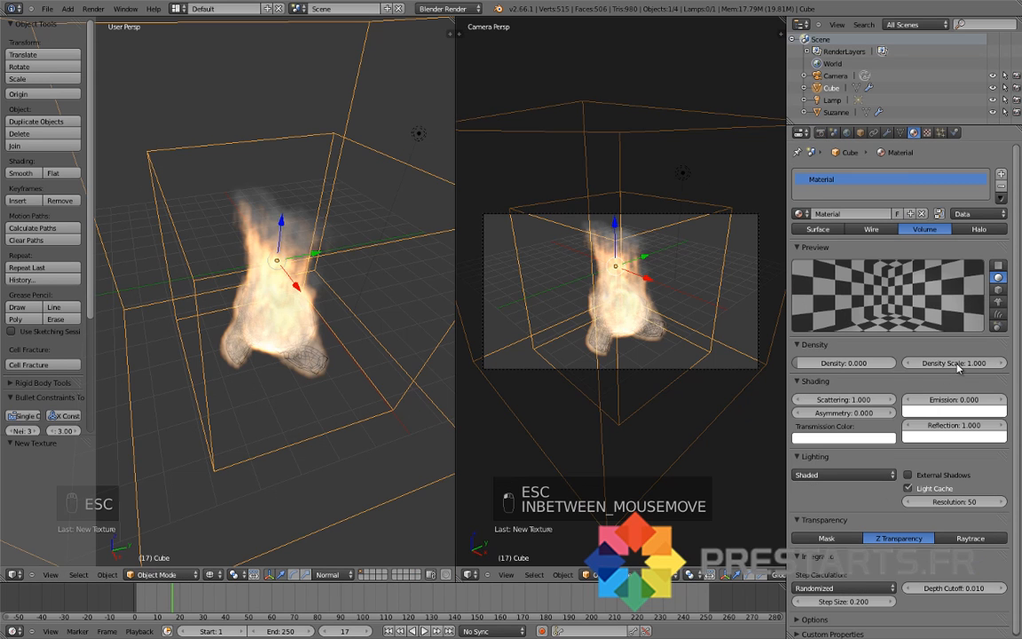
click(954, 361)
text(0.2)
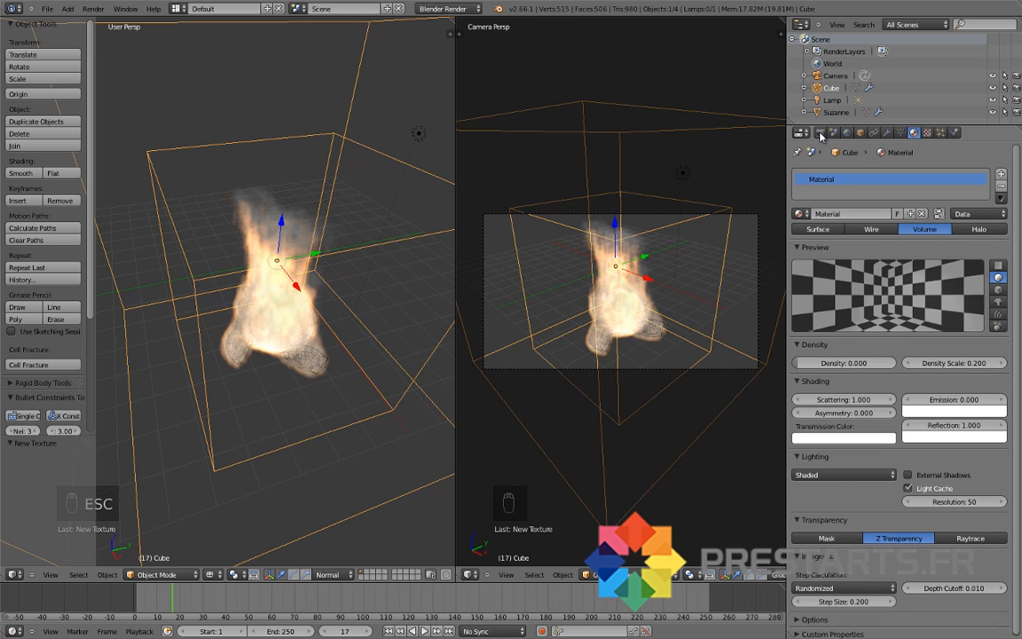
click(820, 132)
click(834, 189)
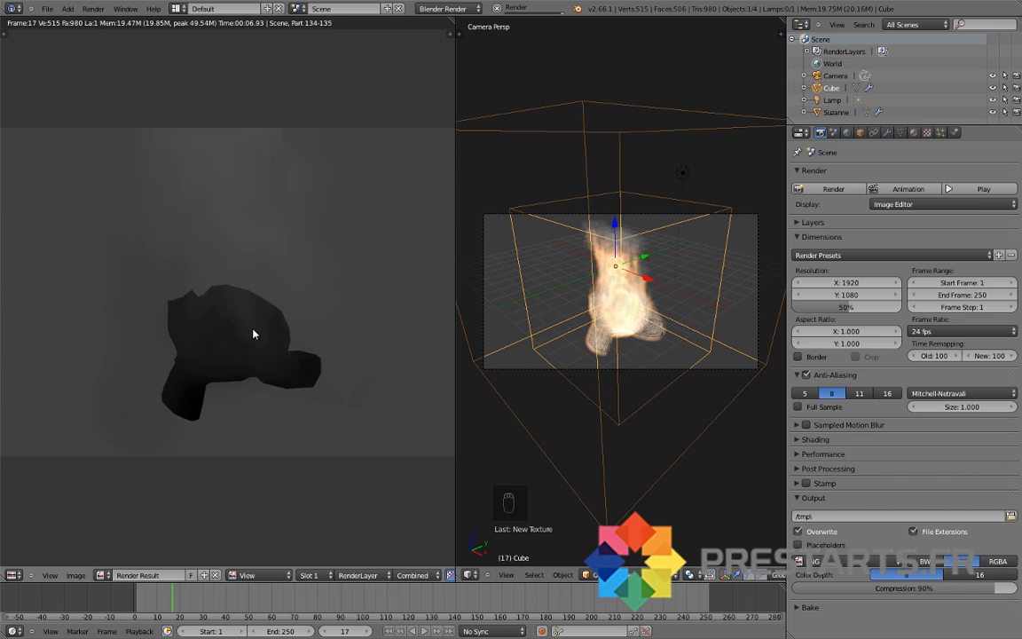
key(Escape)
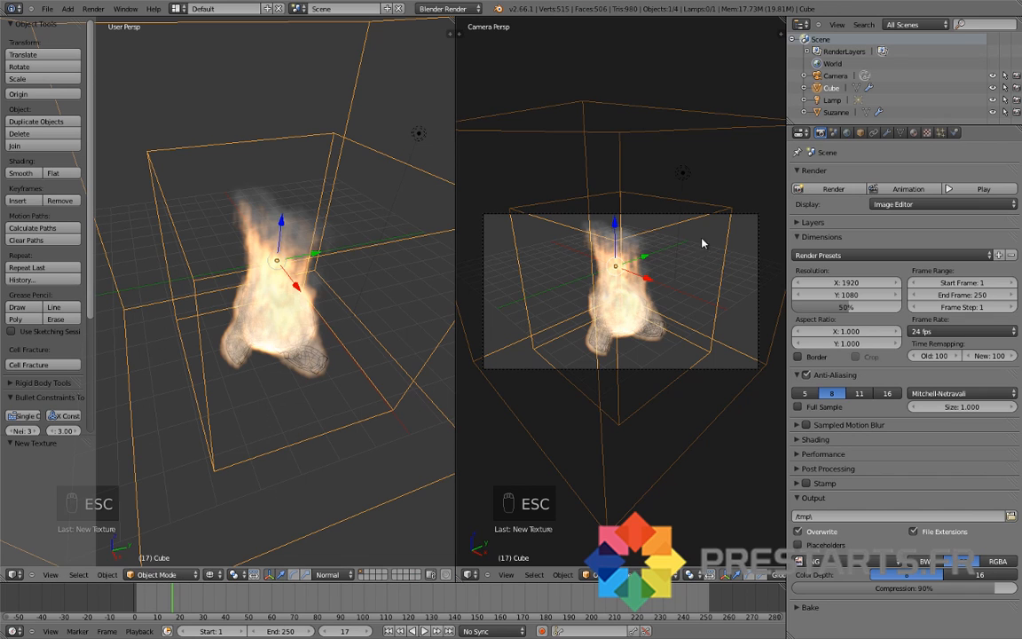
Step: Set the volume material's density scale to 0.5 and render the frame
click(912, 133)
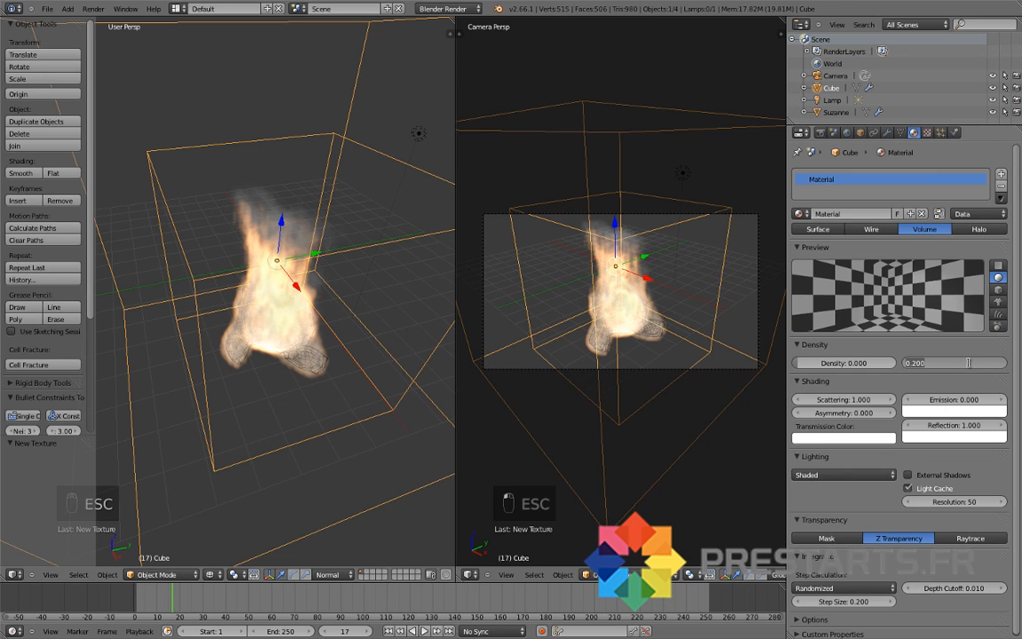
text(0.5)
key(Return)
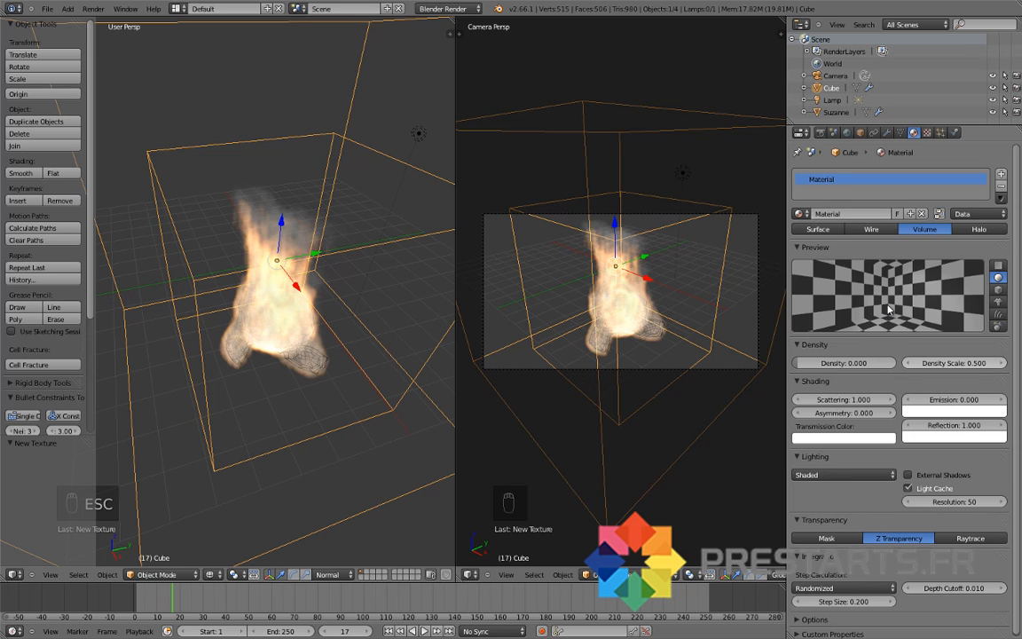
click(819, 132)
click(834, 189)
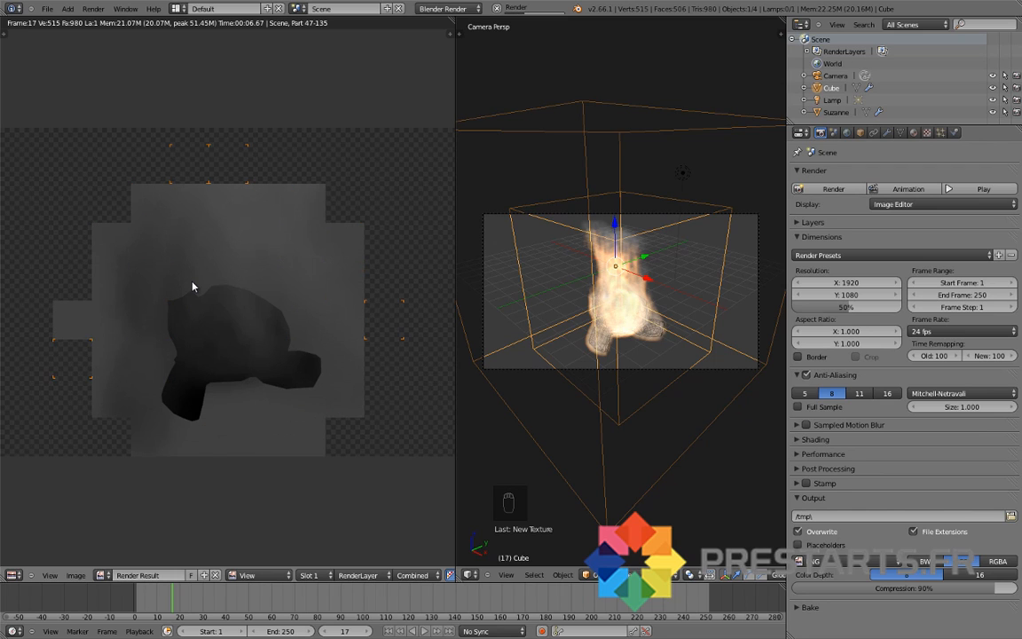
key(Escape)
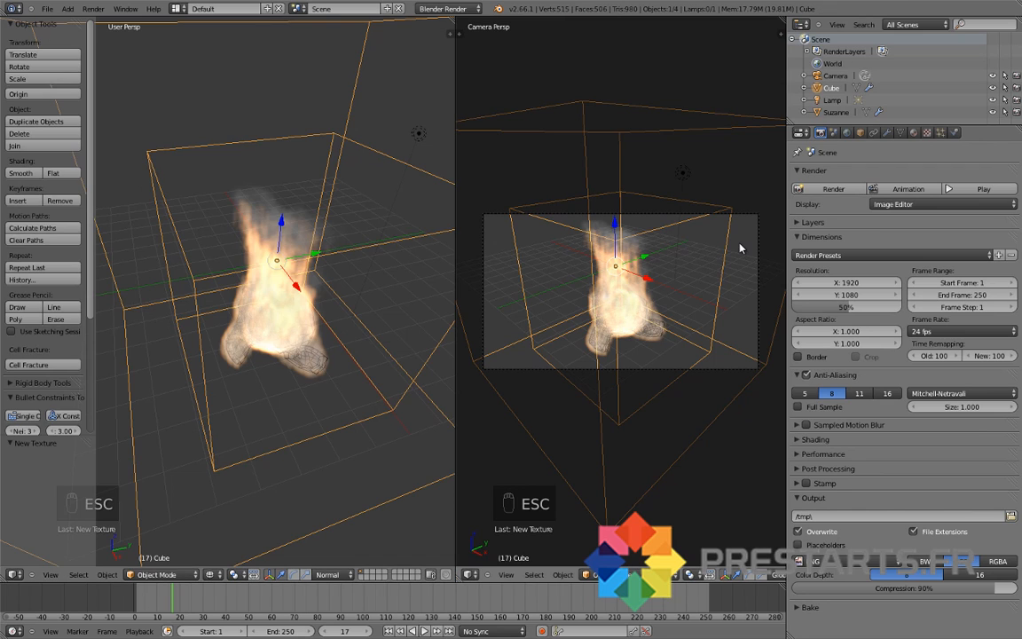
Step: Select the fire texture on the cube's material and change its type to Voxel Data
click(927, 132)
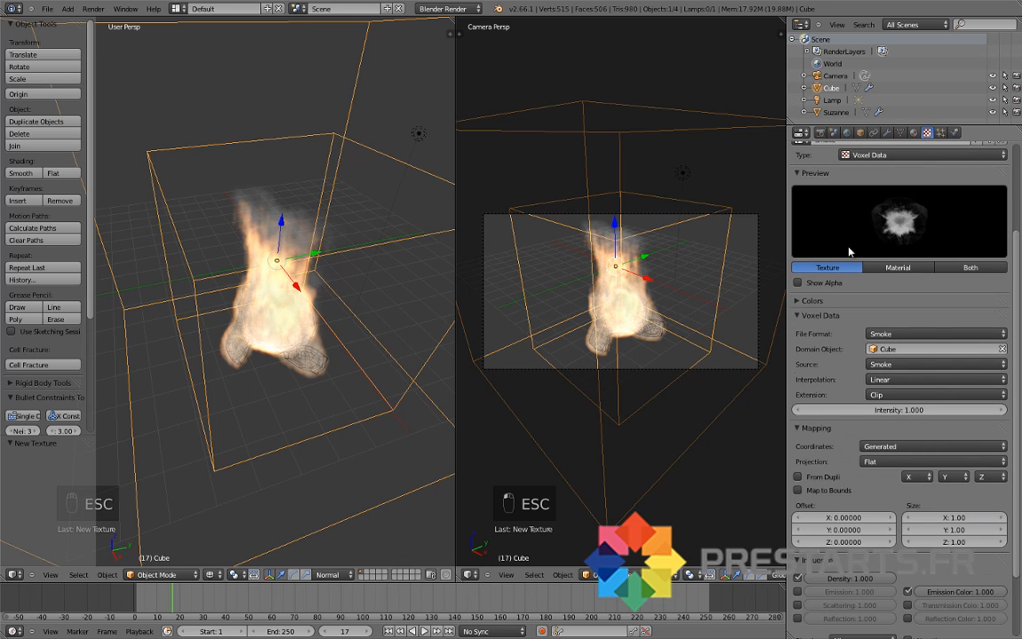
scroll(849, 246, up, 4)
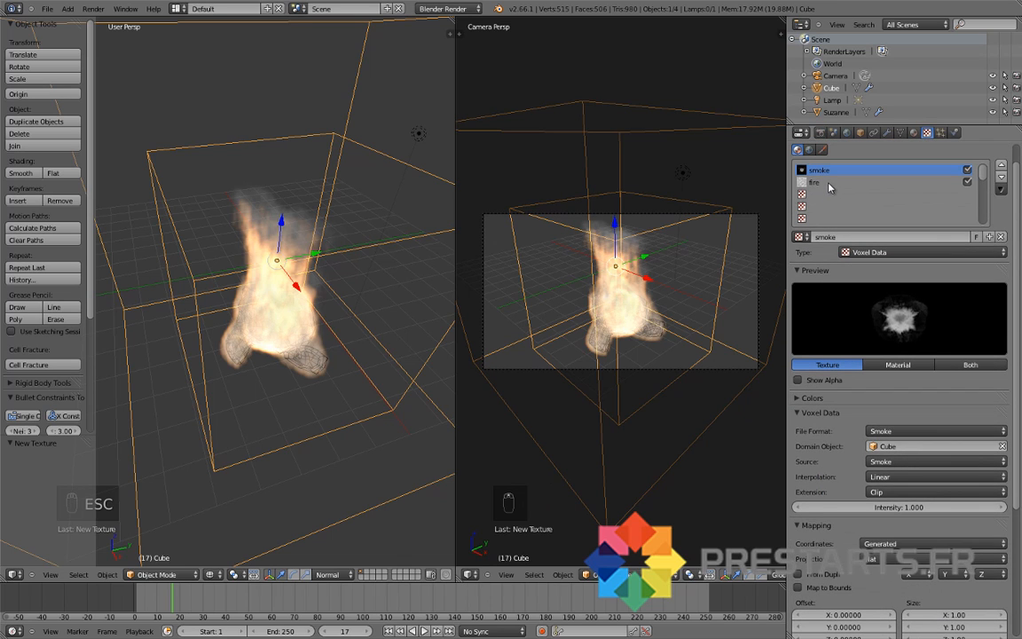
click(830, 185)
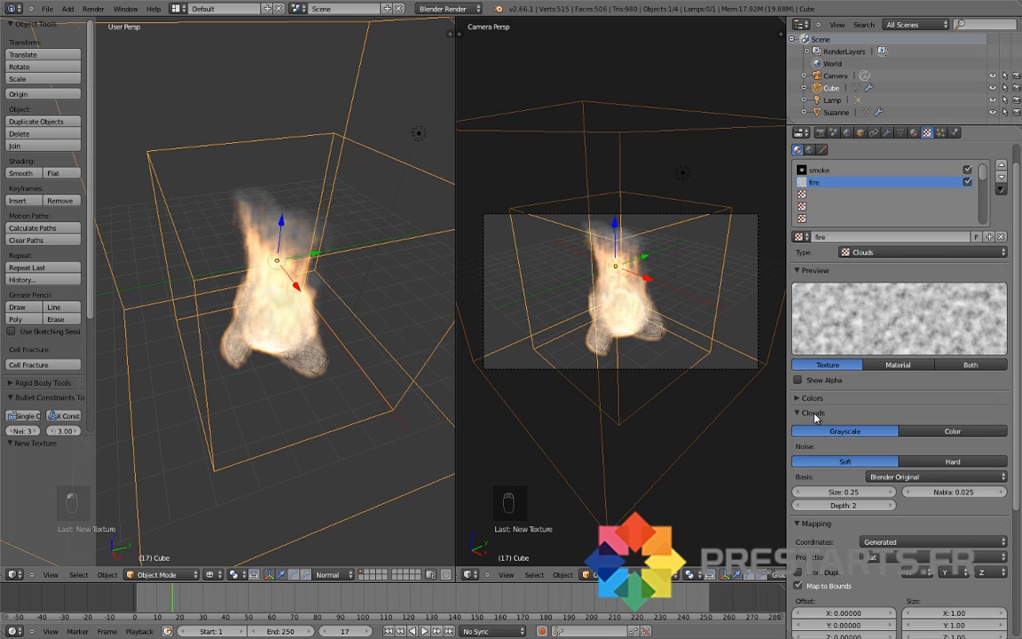
click(886, 254)
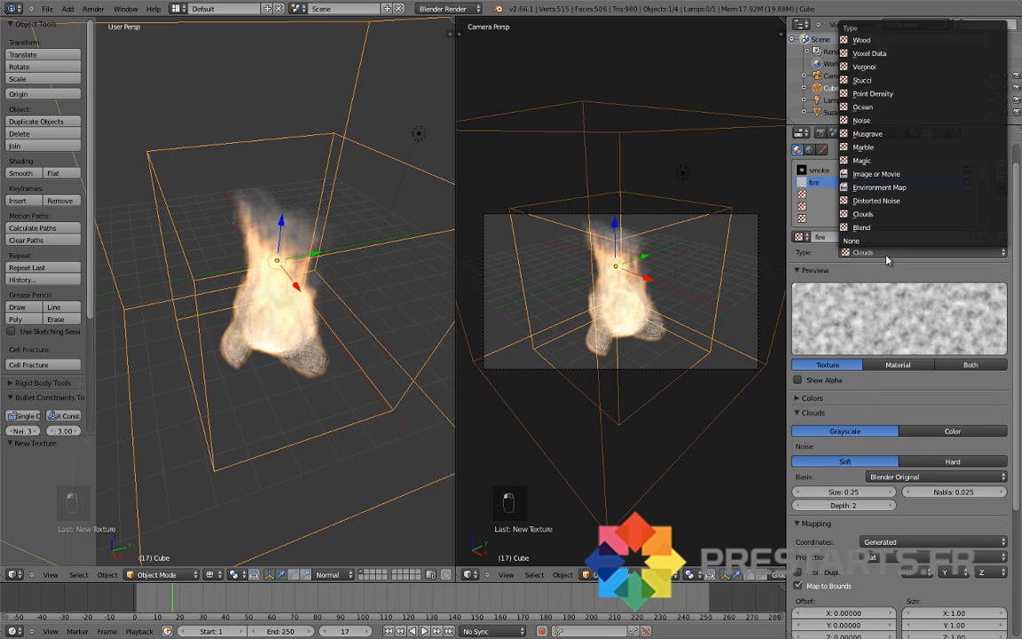
click(901, 51)
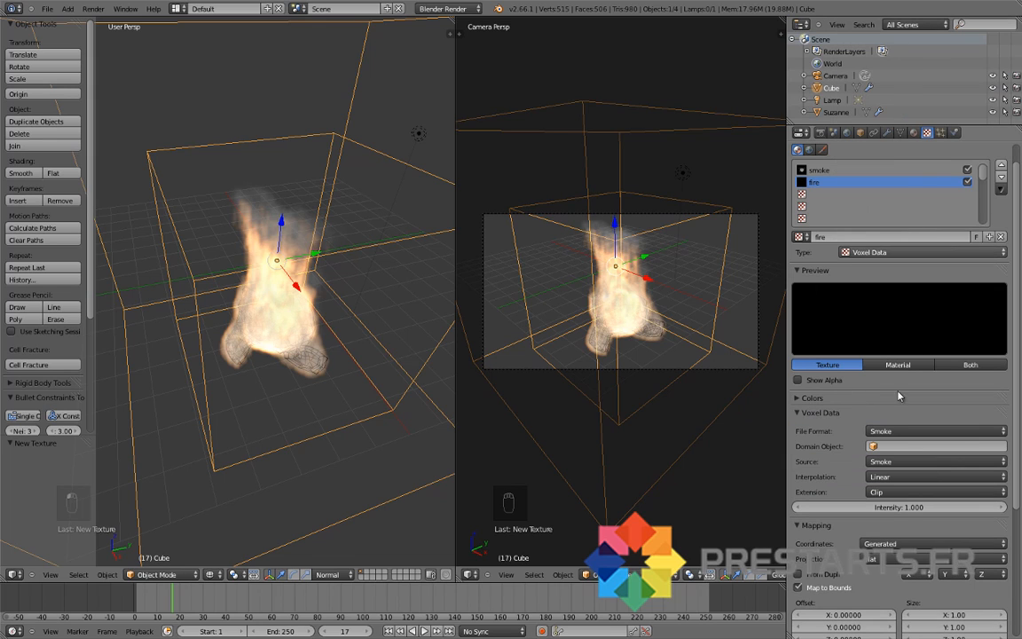
Step: Assign Cube as the fire texture's domain object and set its voxel data source to Flame
click(887, 446)
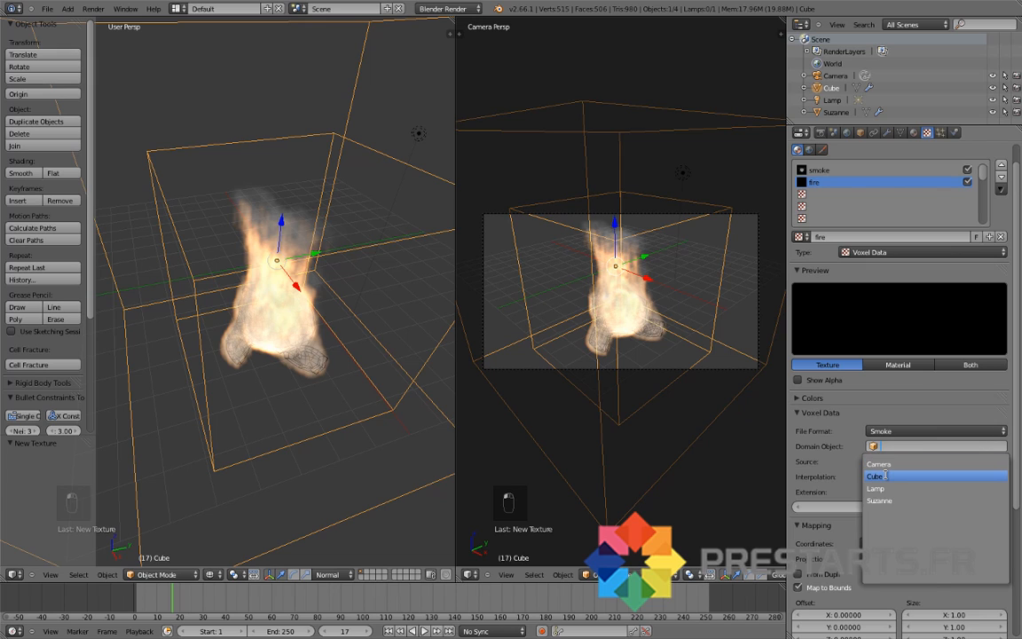
click(878, 476)
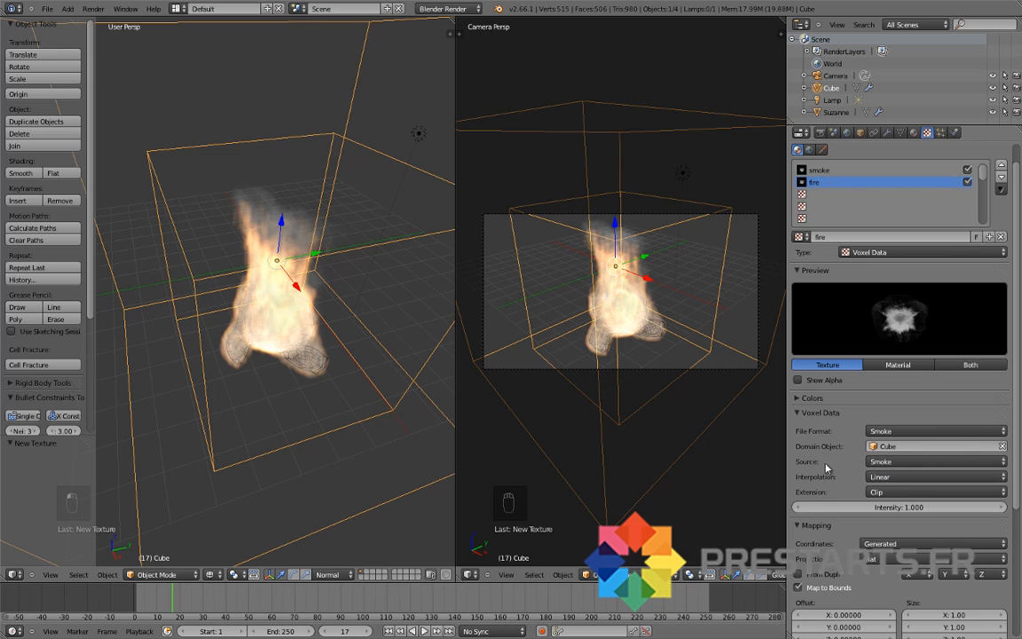
click(896, 462)
click(893, 433)
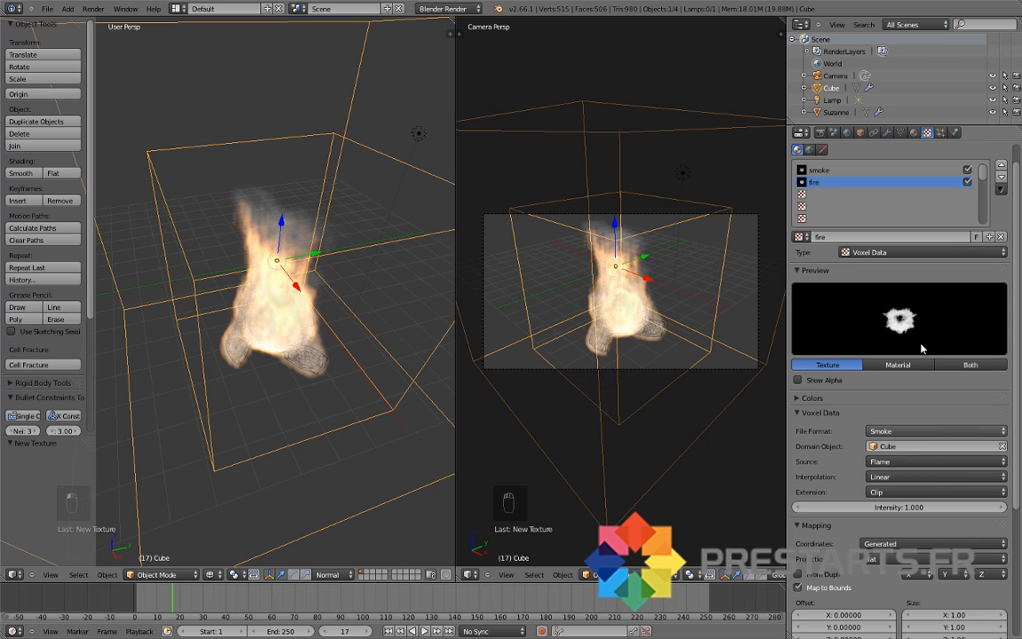
Step: Render frame 17 to check the volume with the fire texture using flame data
click(821, 133)
click(839, 189)
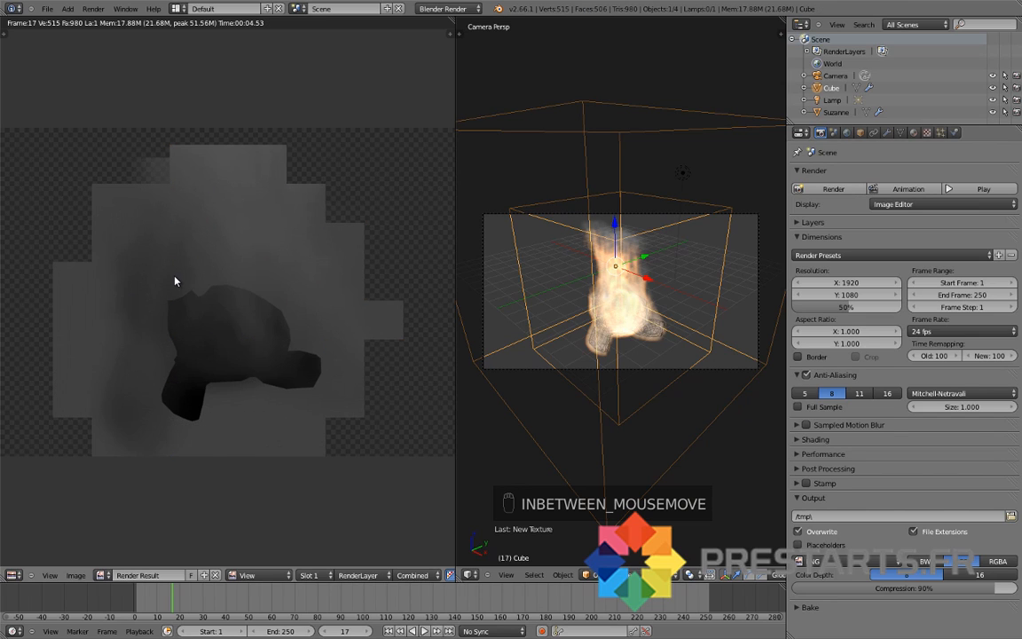
key(Escape)
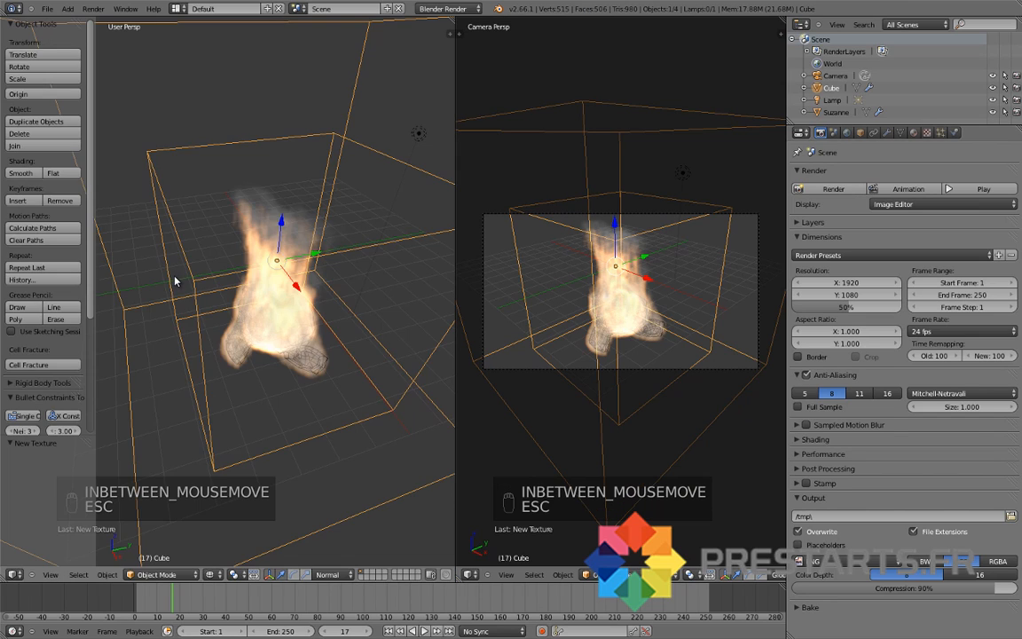
Step: Enable the fire texture's Density influence at 1.500 and its Emission influence at 1.000
click(927, 132)
scroll(797, 338, down, 3)
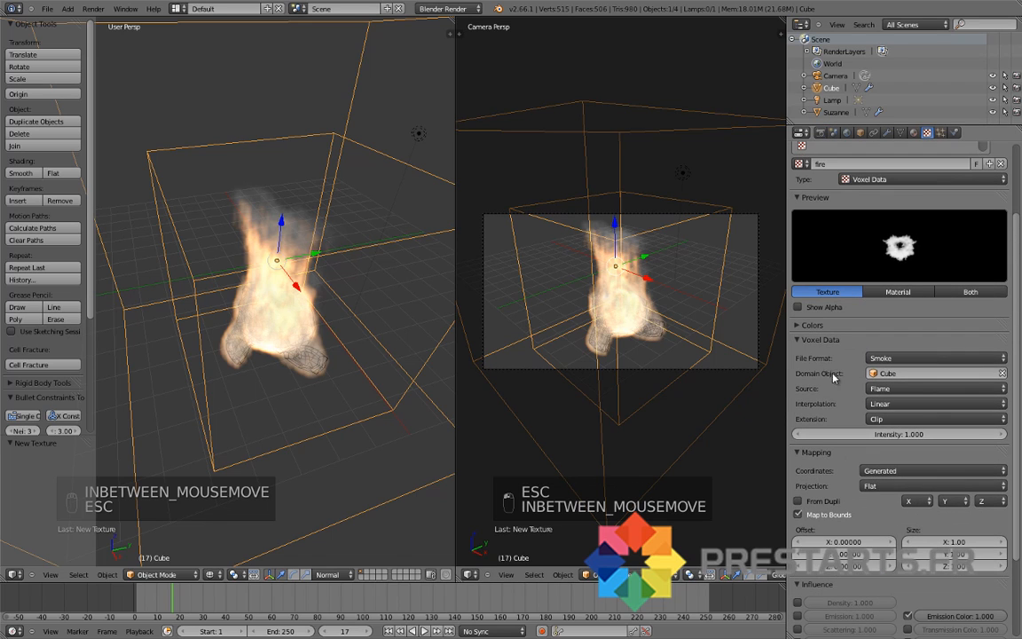
scroll(798, 444, down, 2)
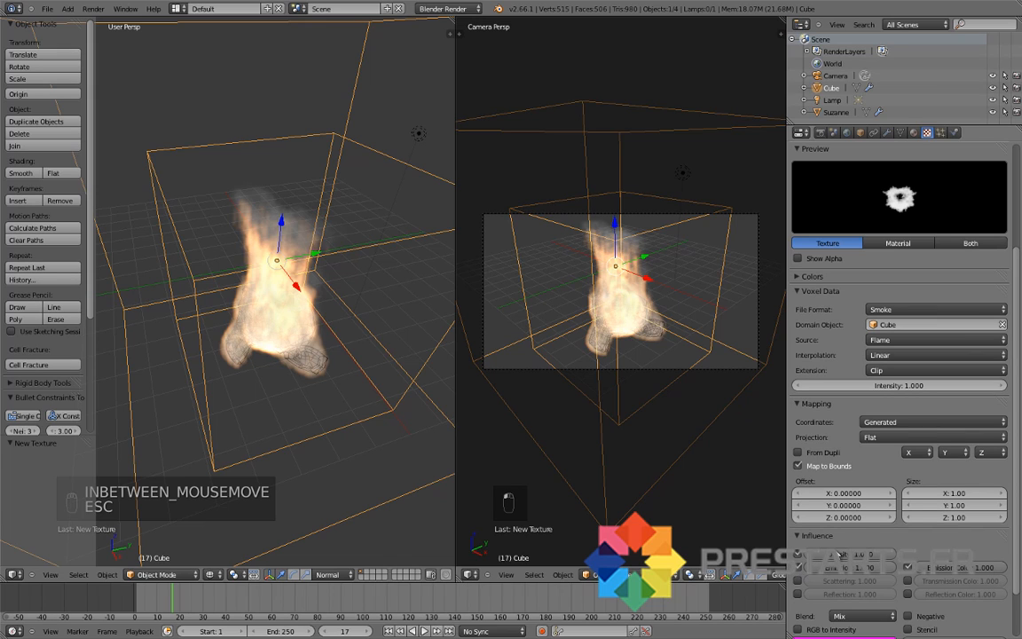
click(834, 547)
key(Return)
Step: Render the frame to check the fire texture's density and emission influence
click(823, 133)
click(827, 188)
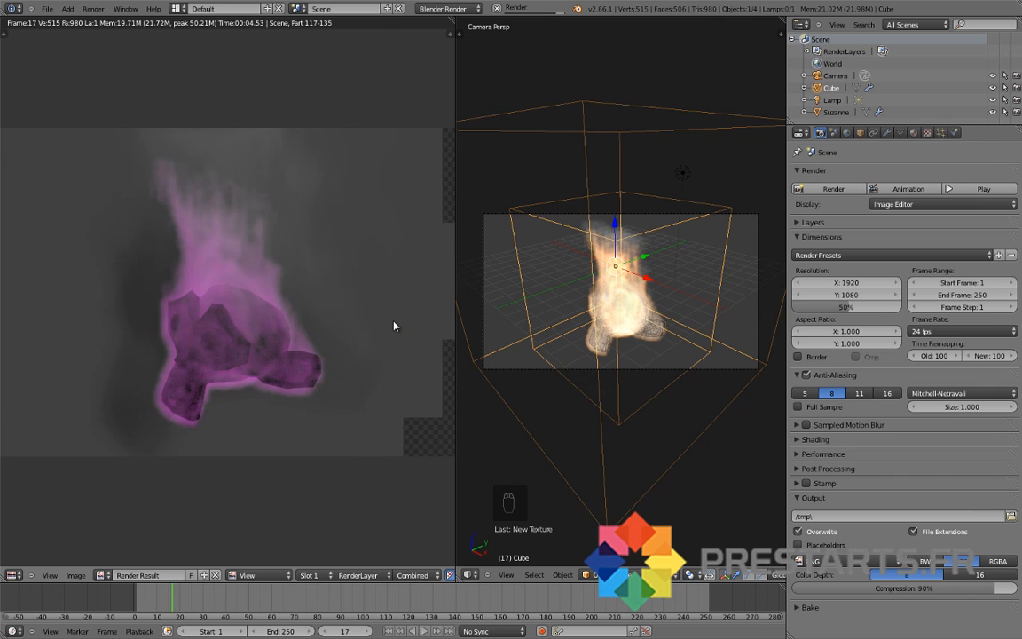
key(Escape)
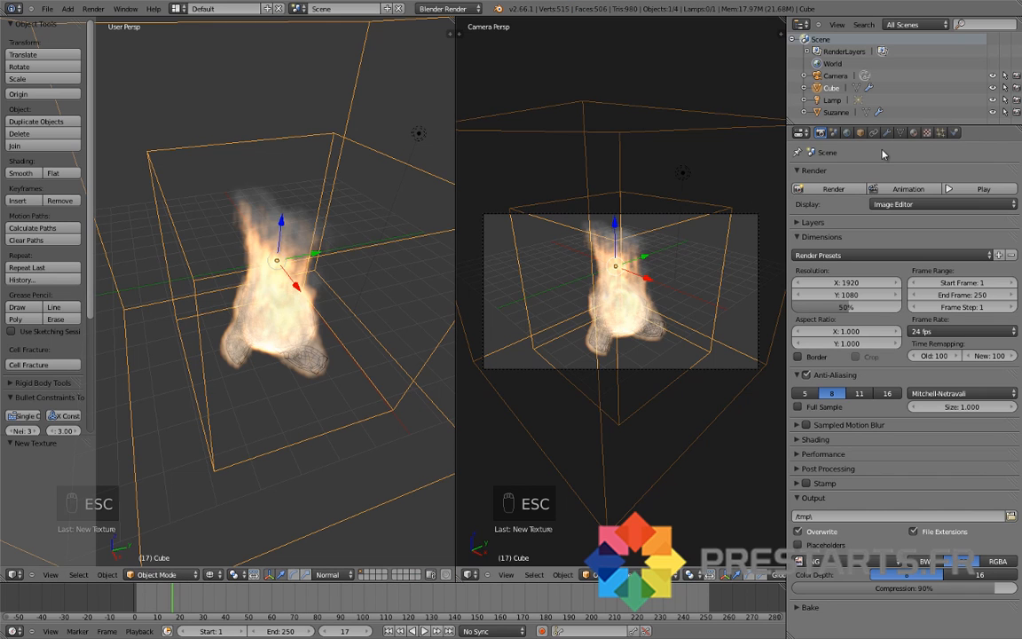
Step: Enable the color ramp on the fire texture and add two stops, at positions 0.500 and 0.250
click(926, 133)
scroll(837, 568, down, 2)
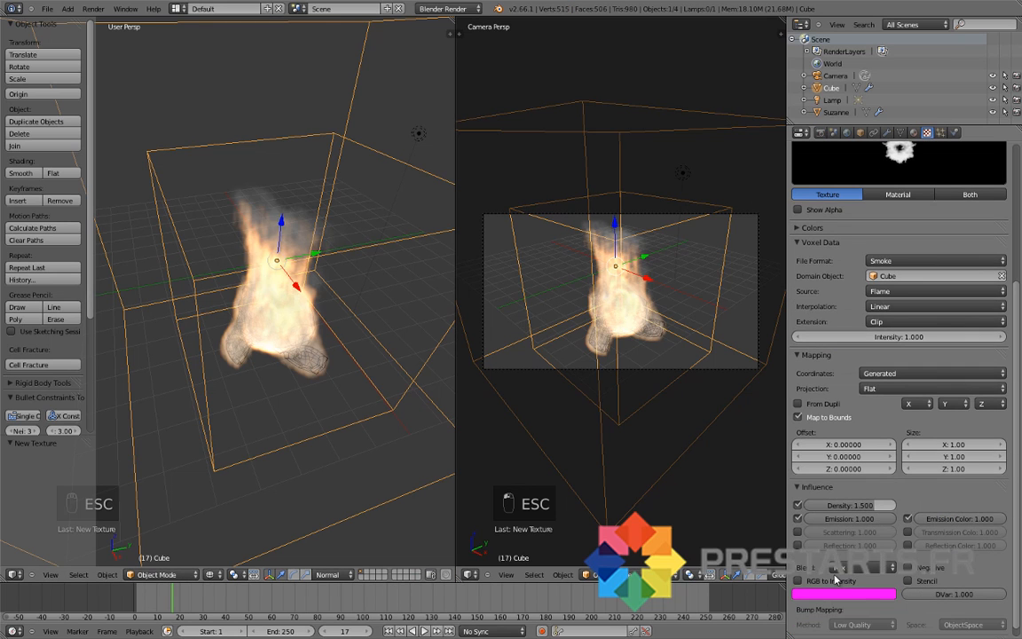
scroll(834, 355, up, 1)
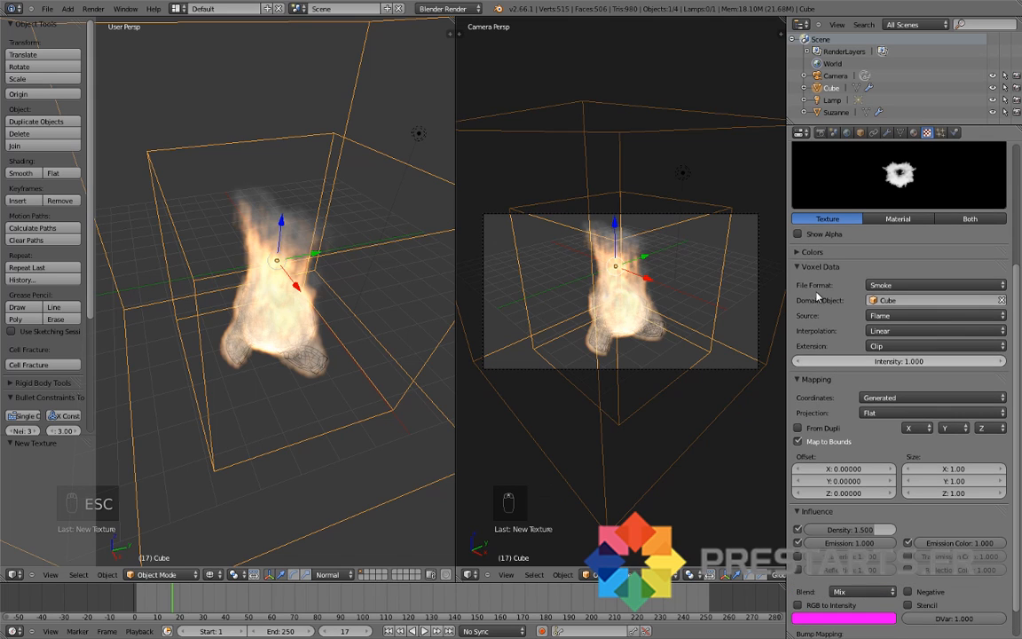
click(796, 253)
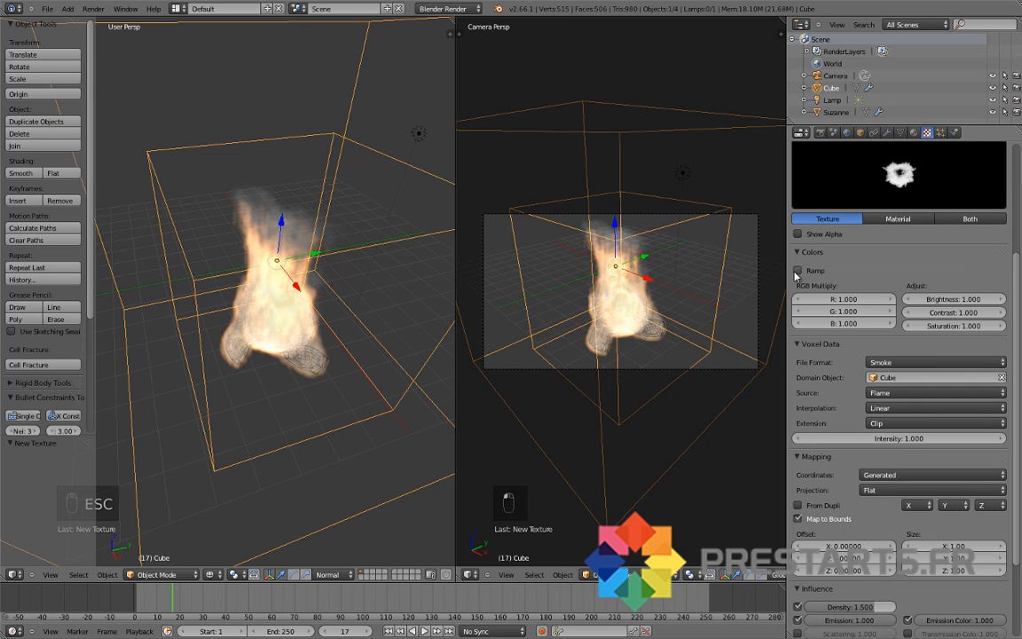
click(797, 271)
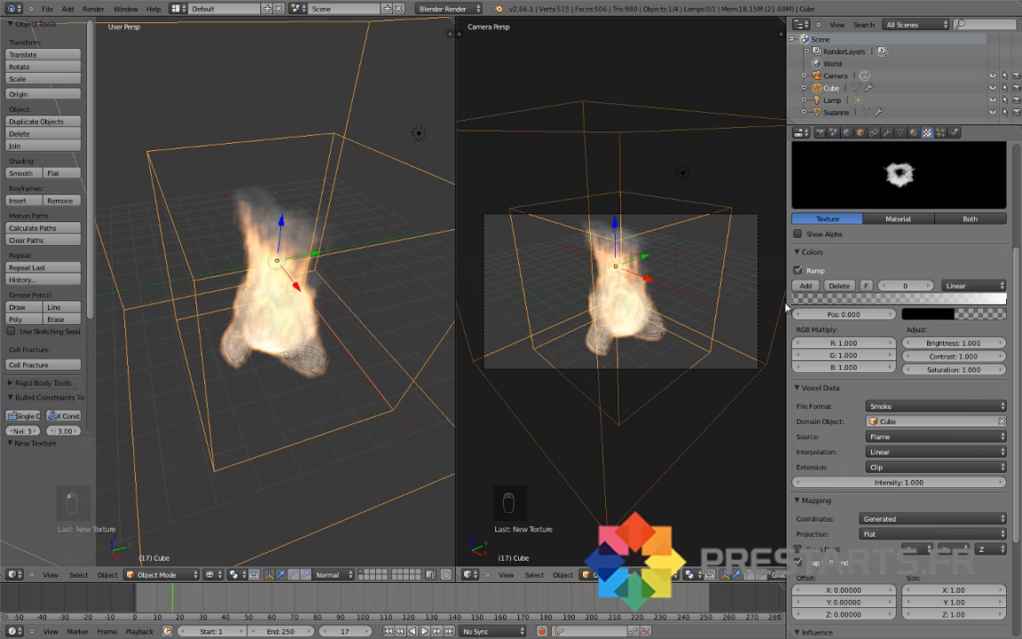
click(803, 286)
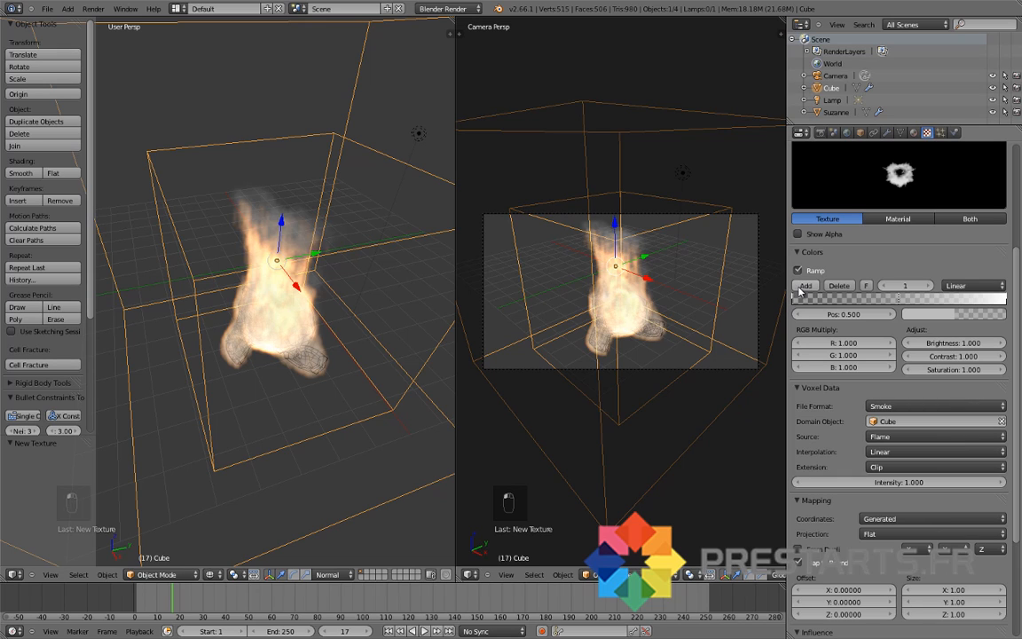
click(801, 289)
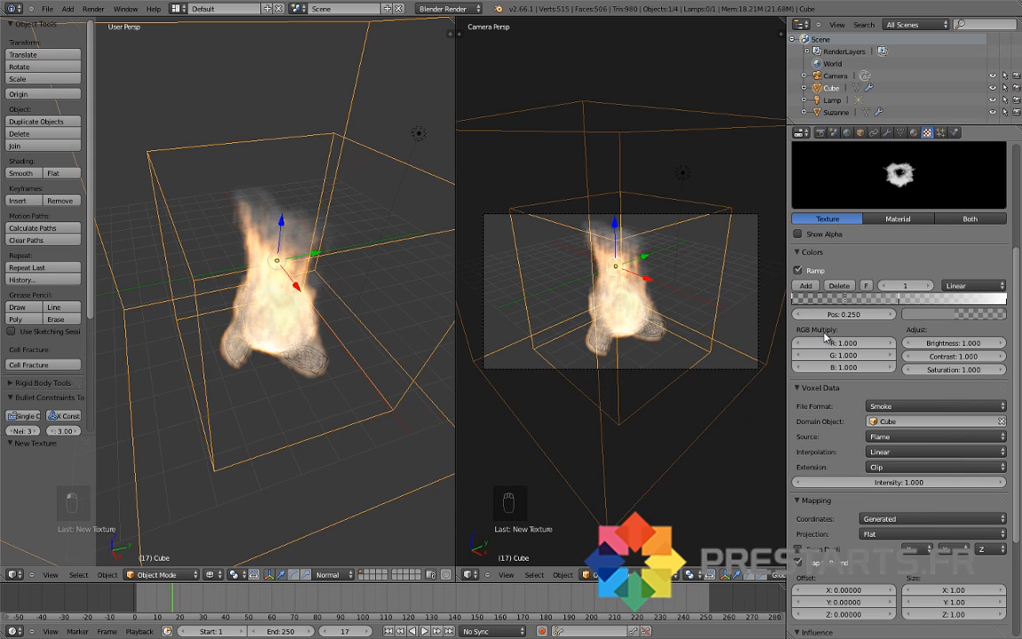
Step: Color the ramp stop at position 1.000 light blue (R 0.338, G 0.696, B 1.000) and set its alpha to 0.30
click(929, 286)
click(928, 285)
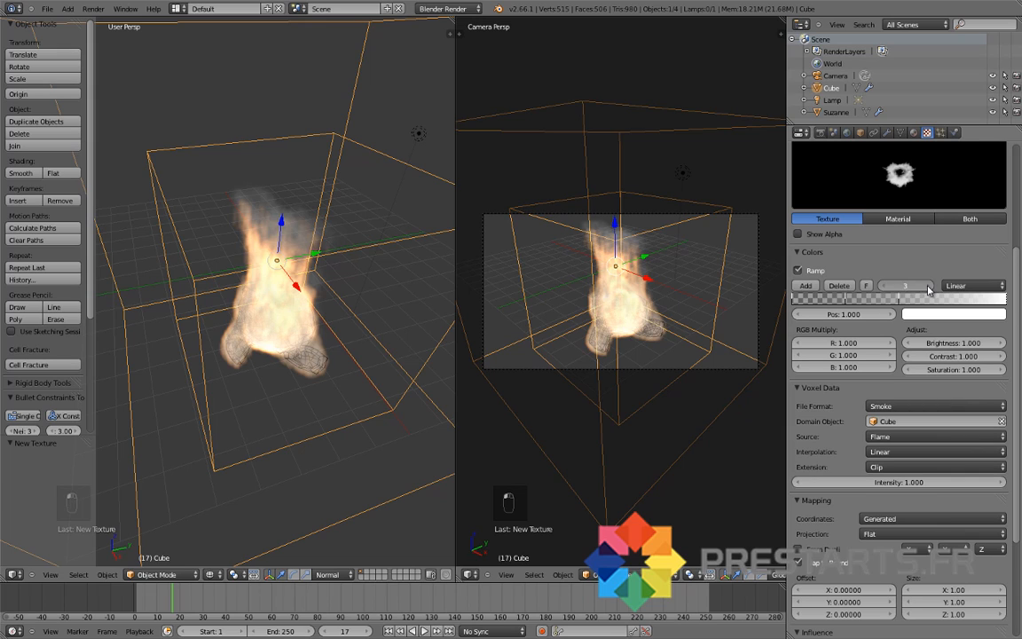
click(998, 316)
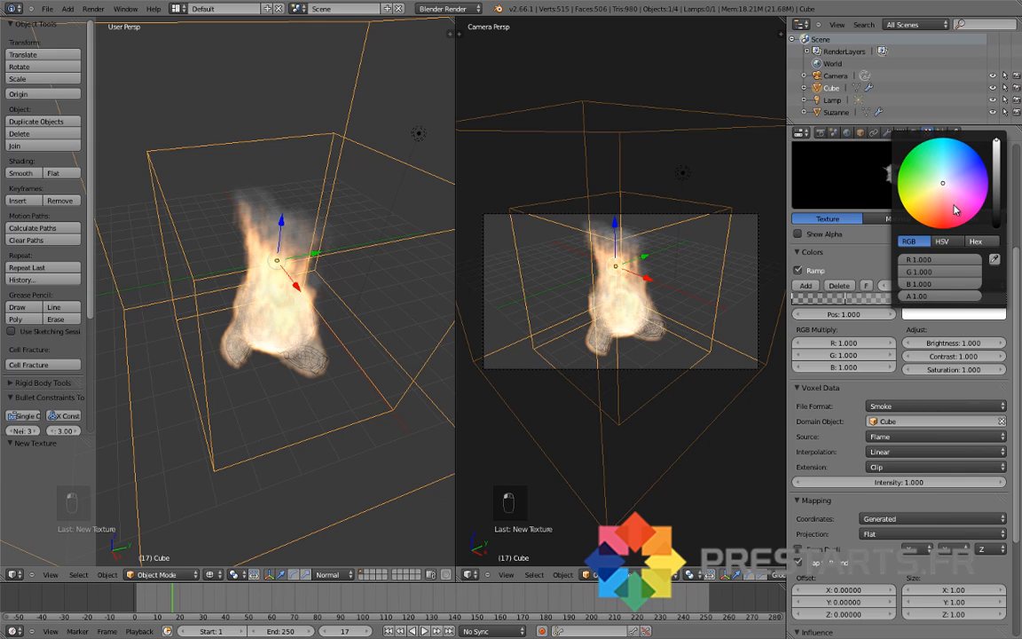
click(956, 161)
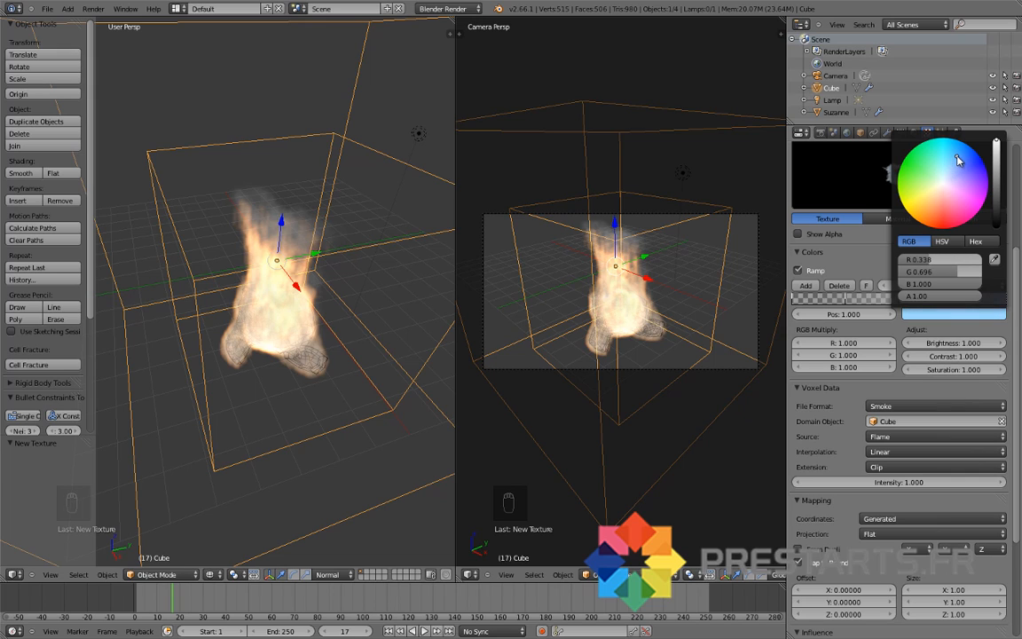
click(976, 314)
drag(981, 296, 931, 302)
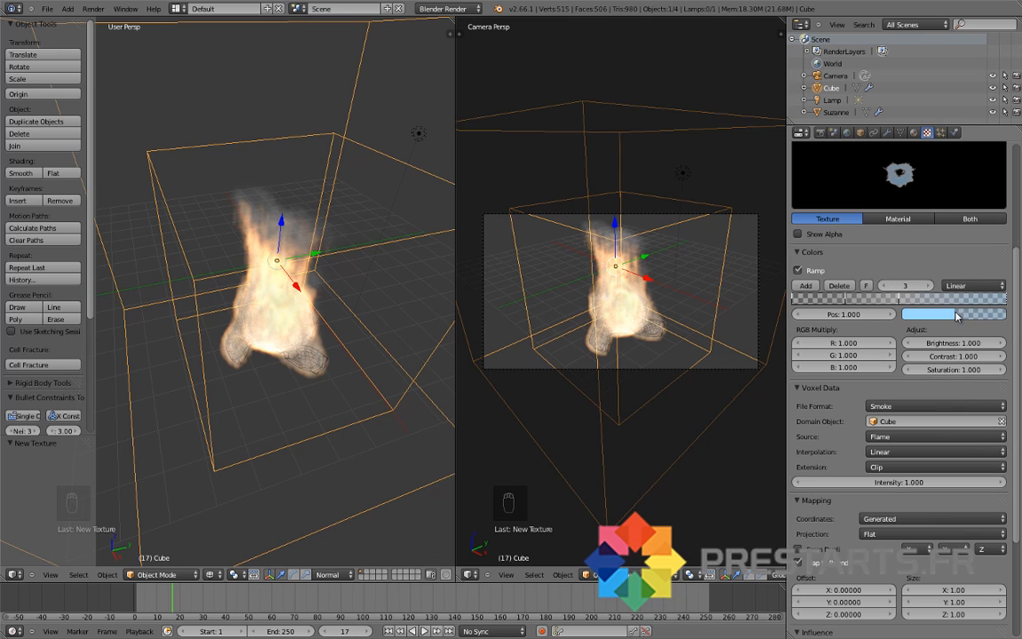
click(969, 312)
click(924, 298)
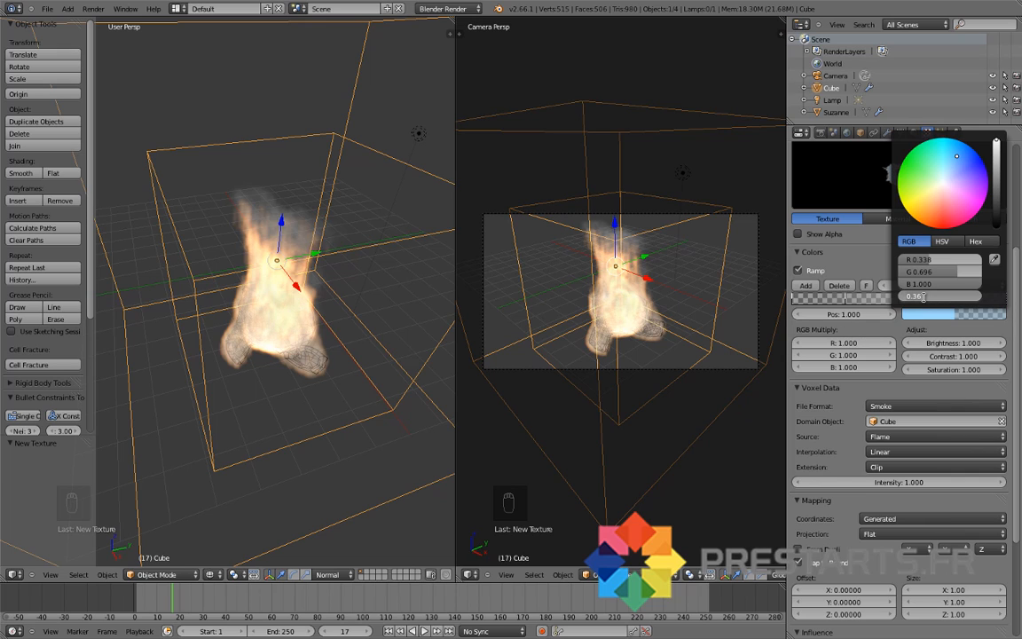
key(Return)
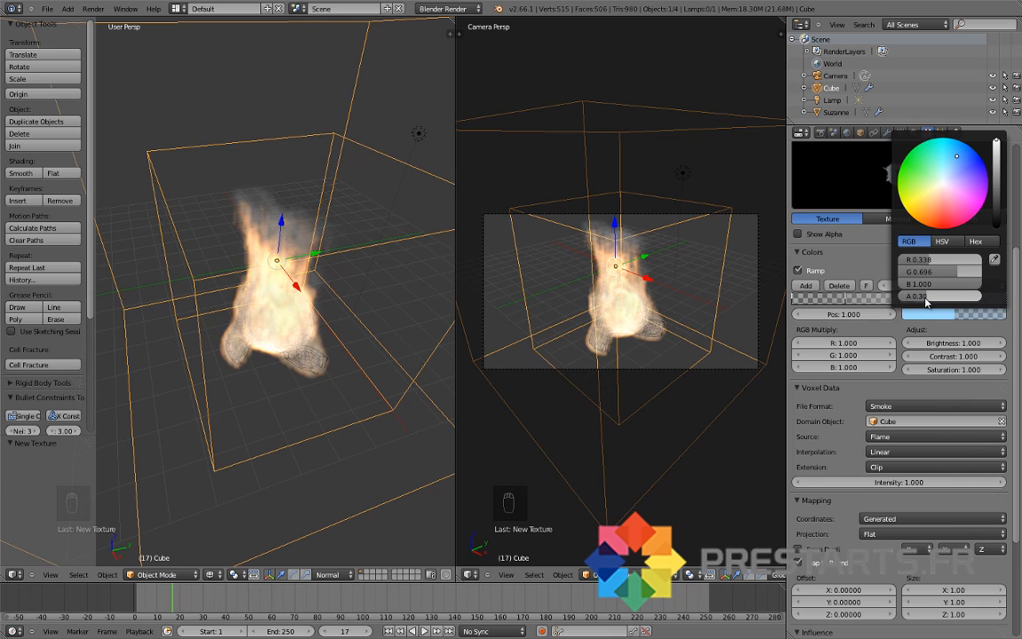
Step: Render the frame to check the fire with the light blue ramp stop
click(820, 132)
click(828, 187)
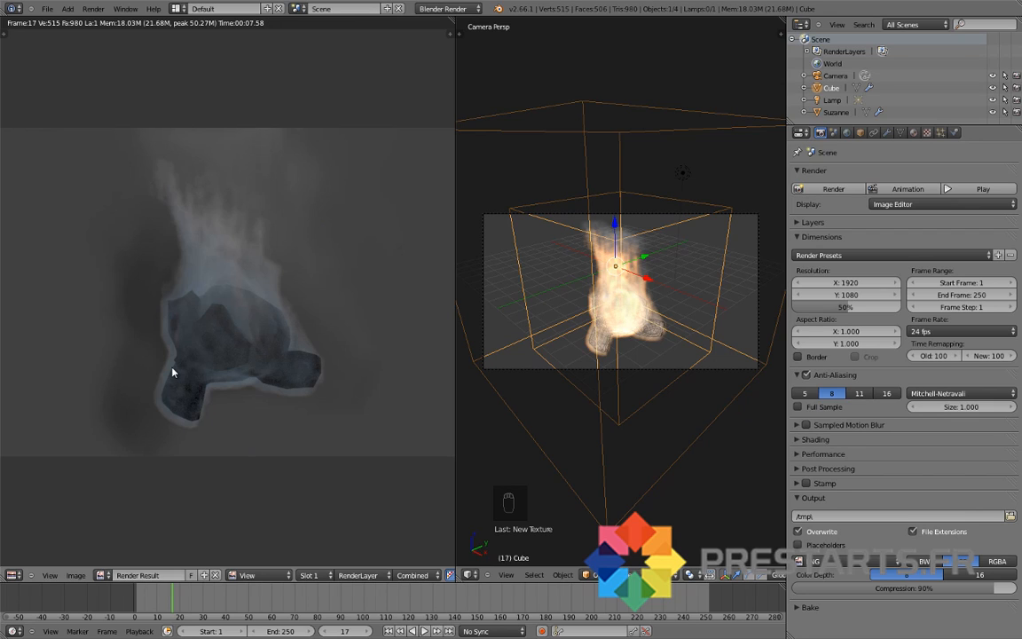
key(Escape)
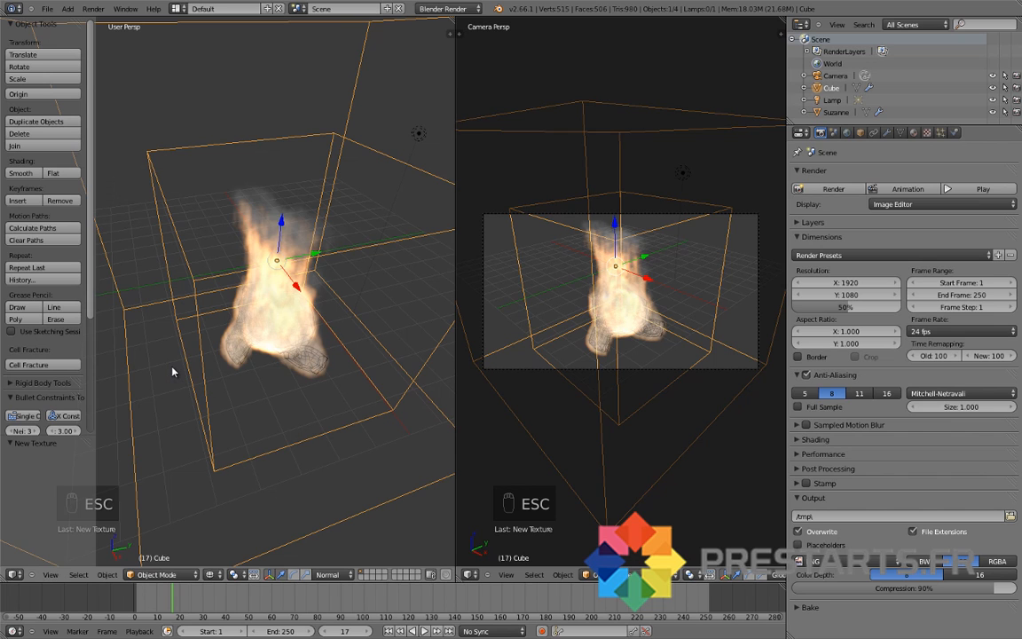
Step: Color the fire texture's ramp stop at position 0.500 orange (R 0.500, G 0.105, B 0.000) and raise its alpha
click(956, 133)
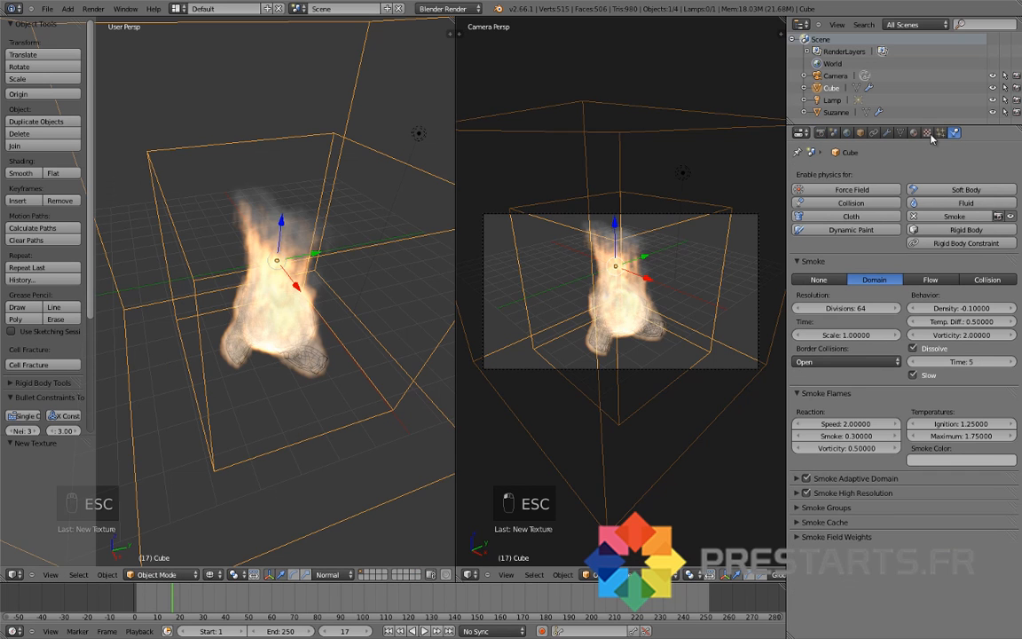
click(915, 133)
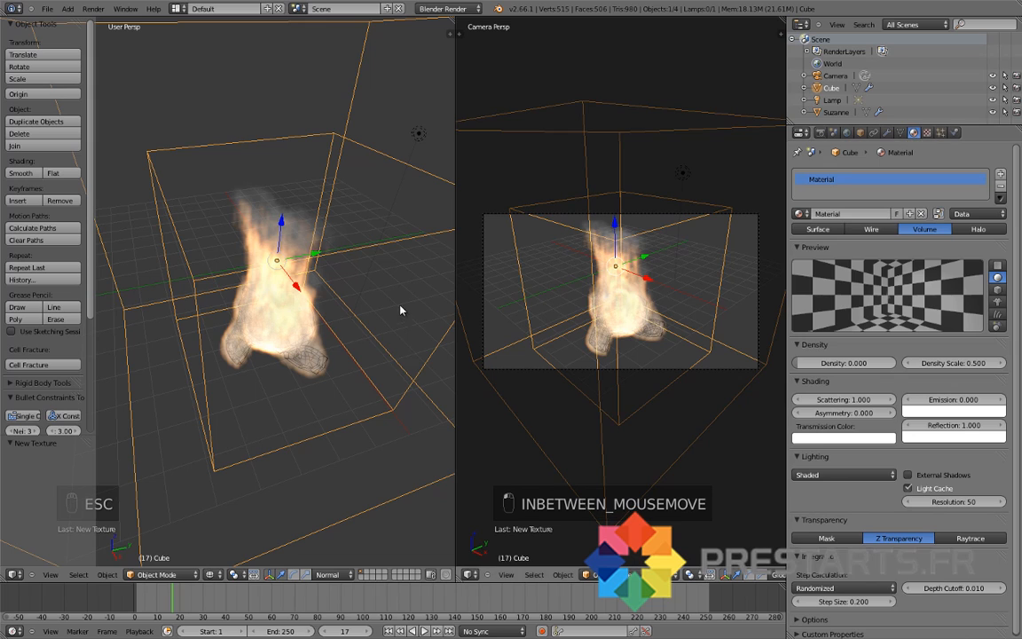
click(926, 133)
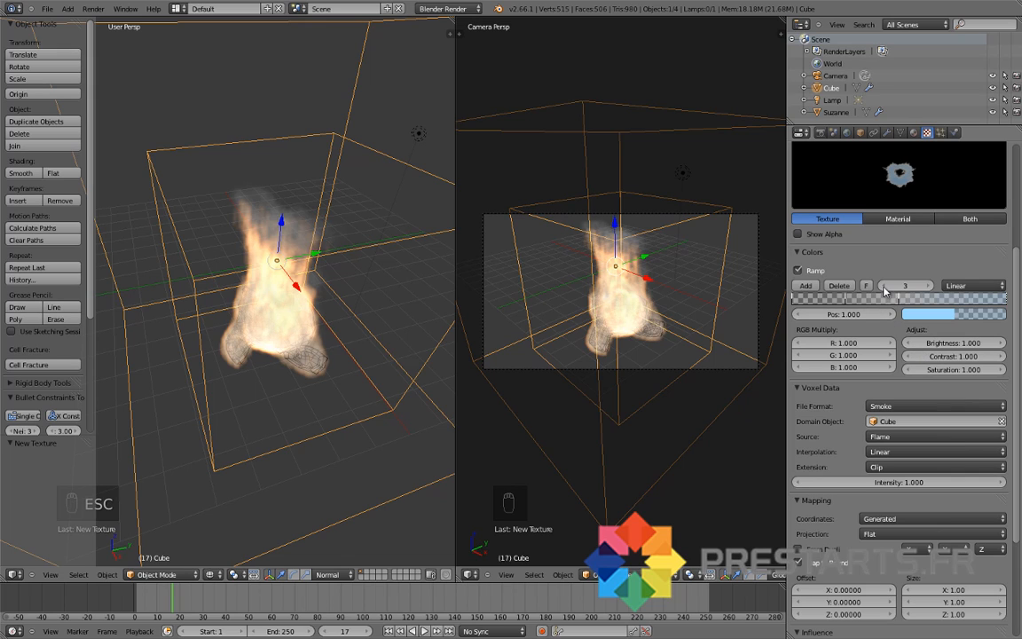
click(839, 285)
click(923, 315)
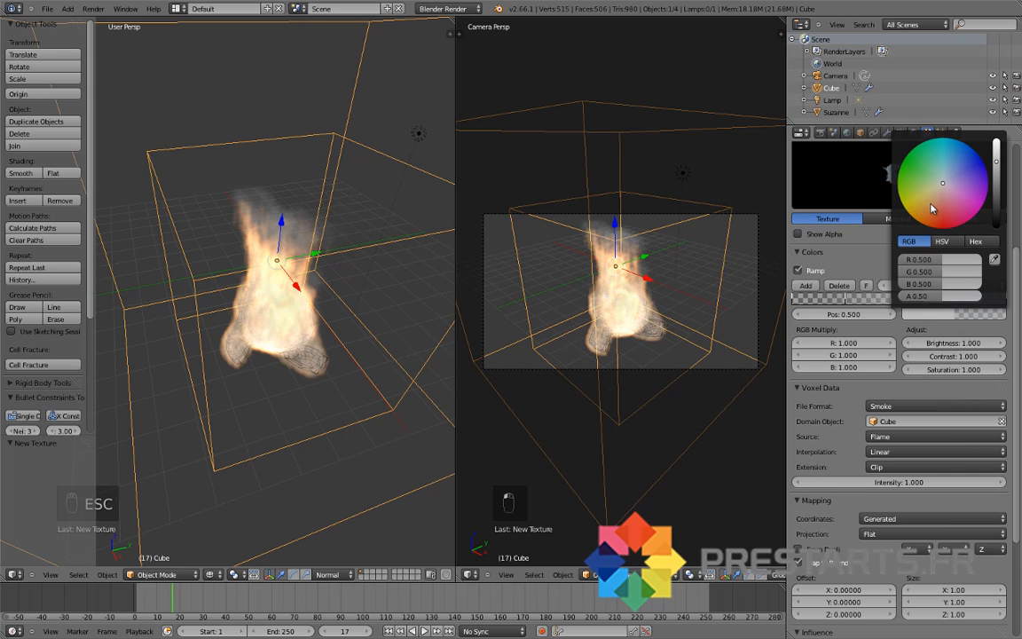
drag(928, 217, 926, 234)
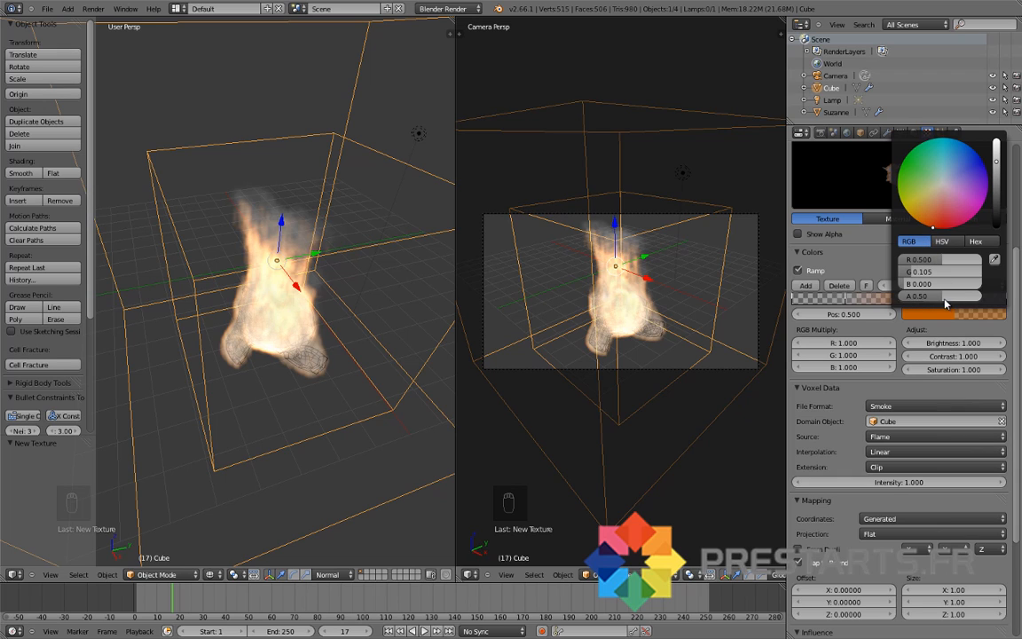
drag(945, 297, 978, 322)
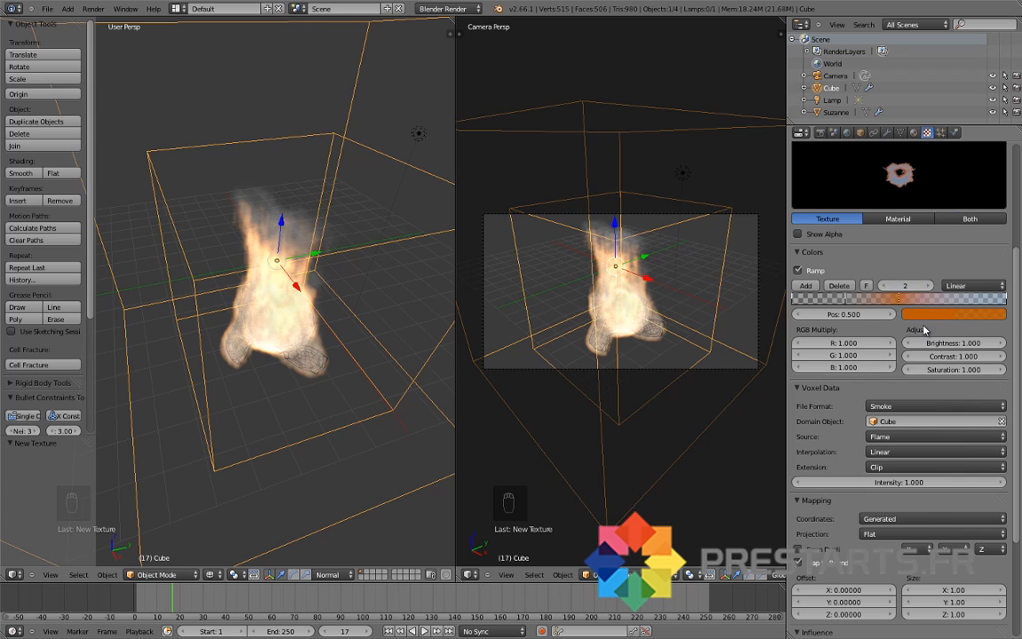
Step: Color the fire texture's ramp stop at position 0.250 dark yellow (R 0.250, G 0.182, B 0.000) and set its alpha to 0.84
click(886, 287)
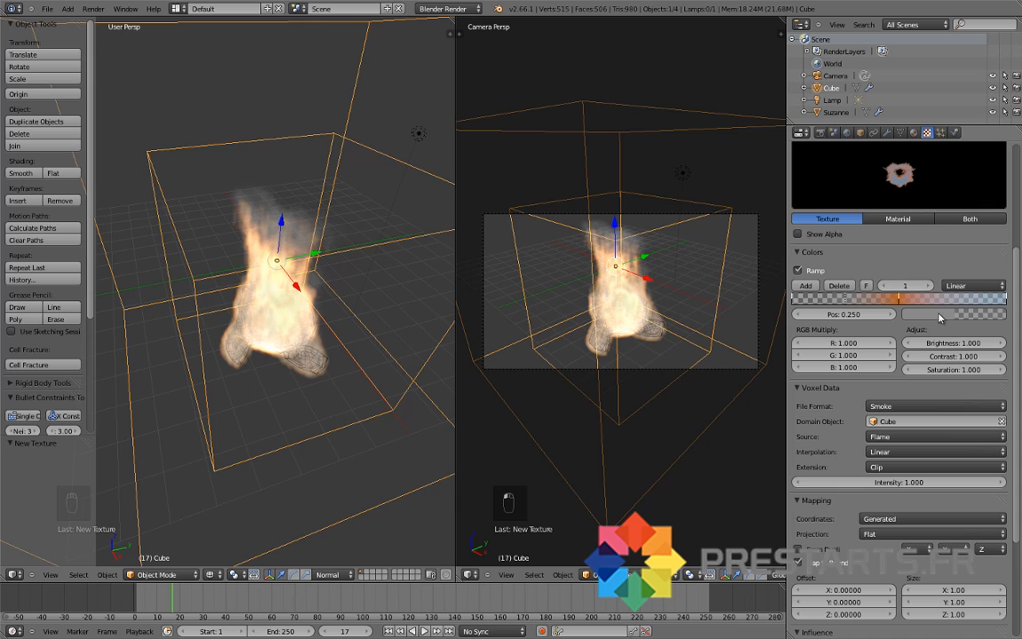
click(976, 316)
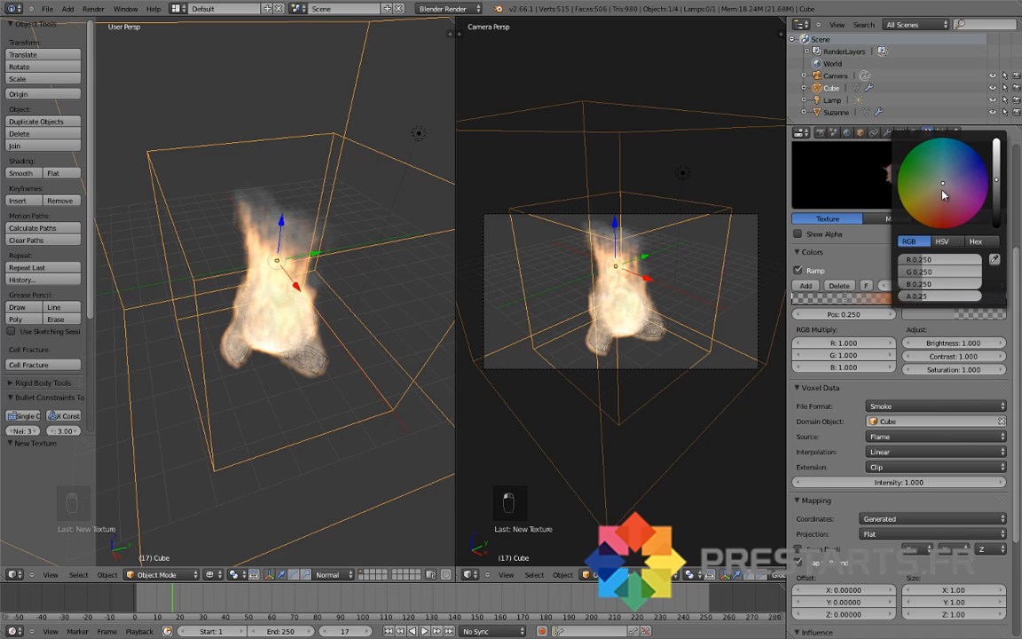
click(915, 219)
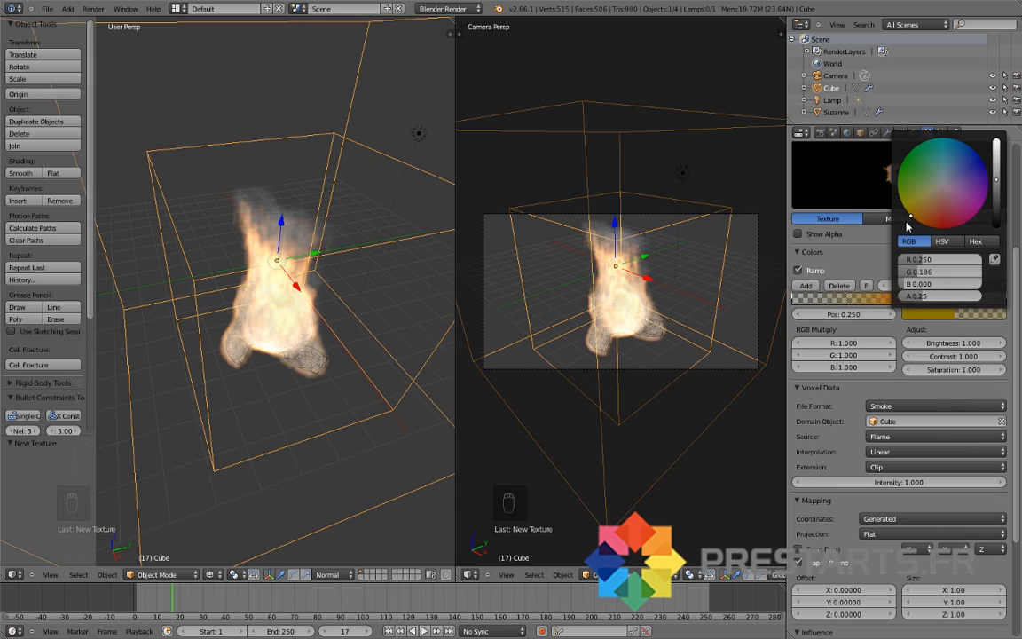
click(958, 316)
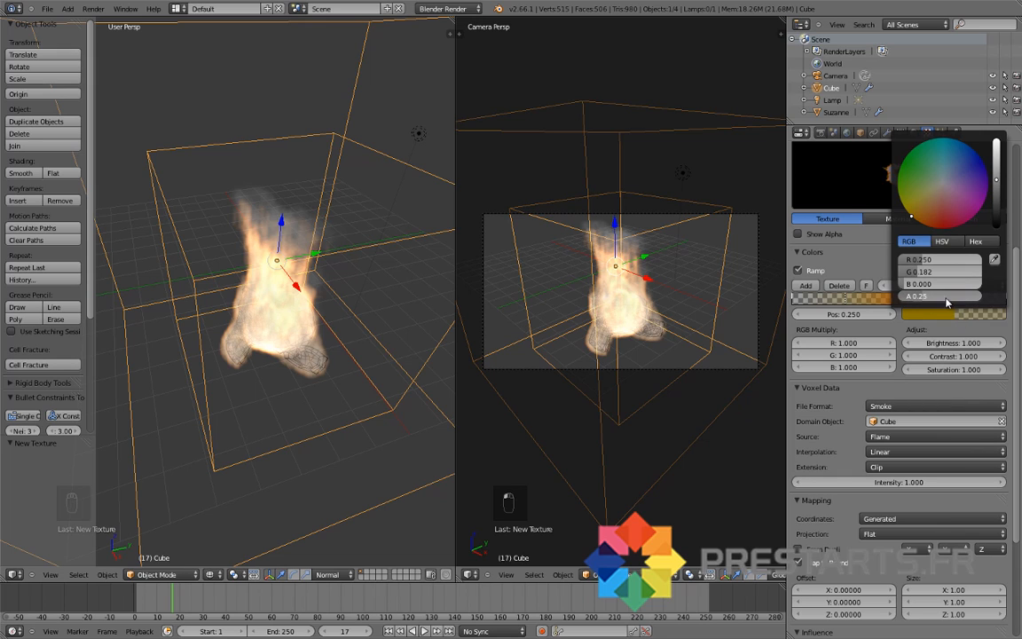
drag(962, 304, 968, 304)
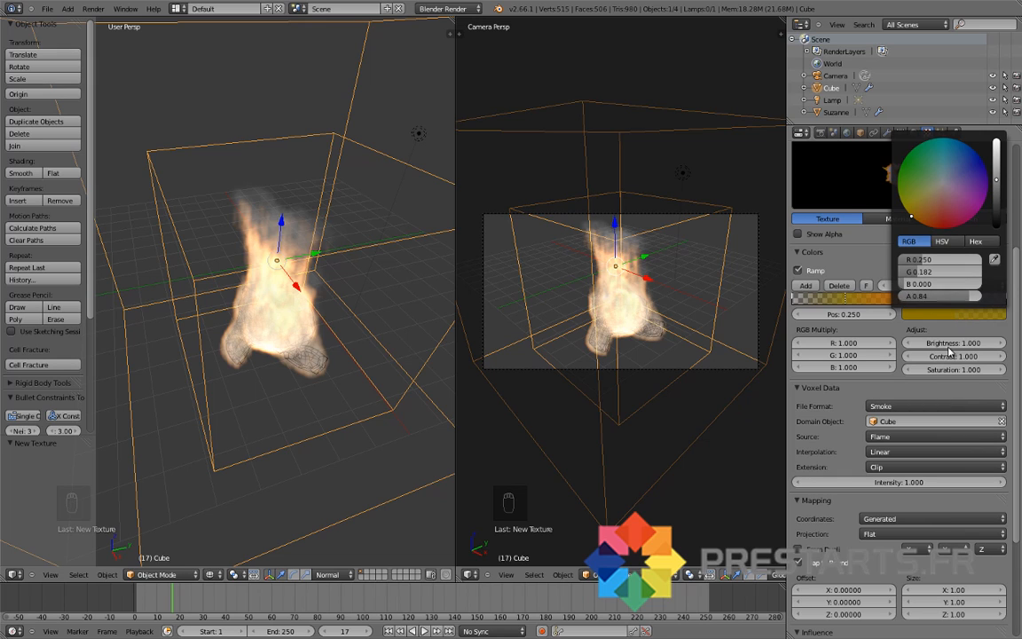
Step: Move the orange ramp stop to position 0.868 and the dark yellow stop to 0.377, and render the frame
drag(902, 300, 980, 318)
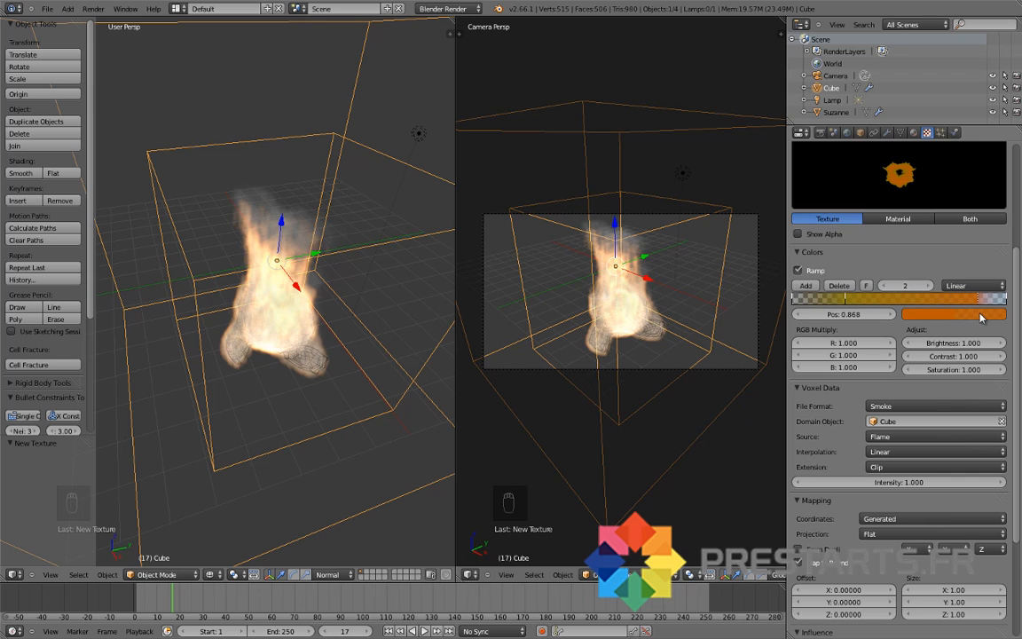
drag(848, 303, 876, 312)
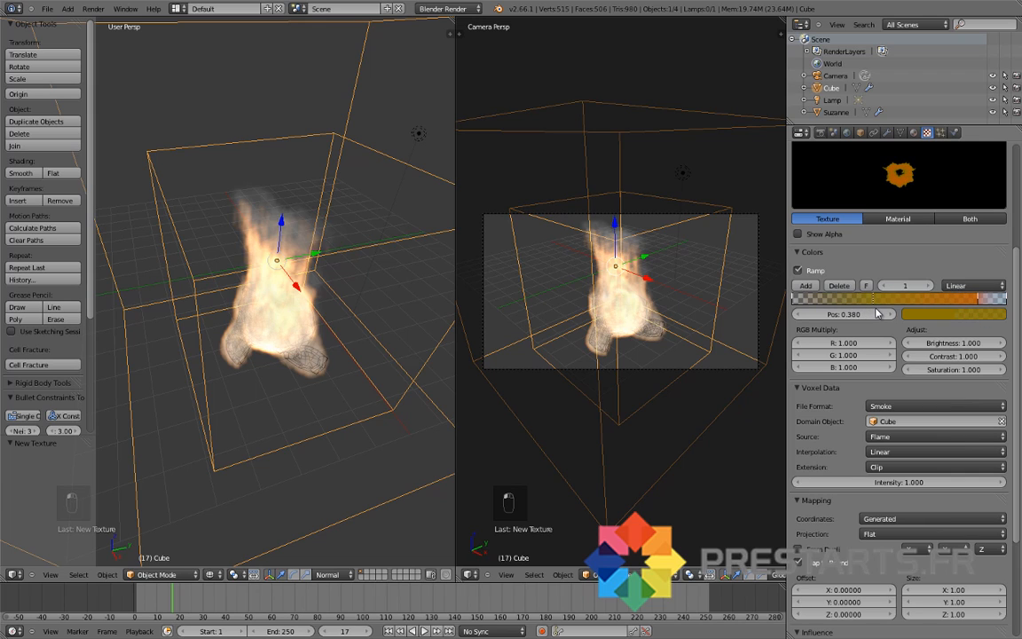
click(821, 132)
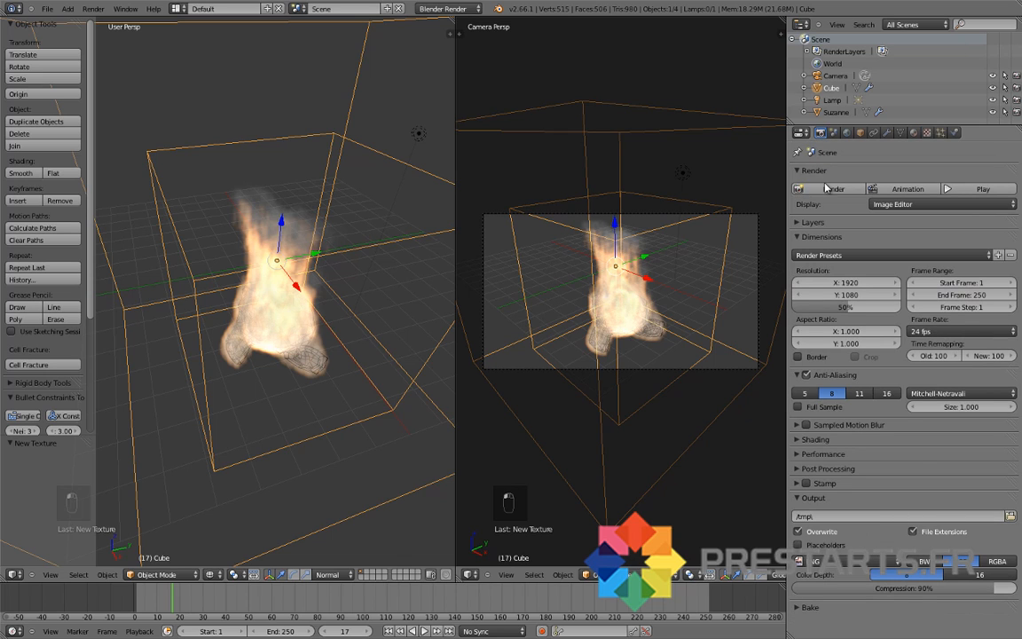
click(829, 188)
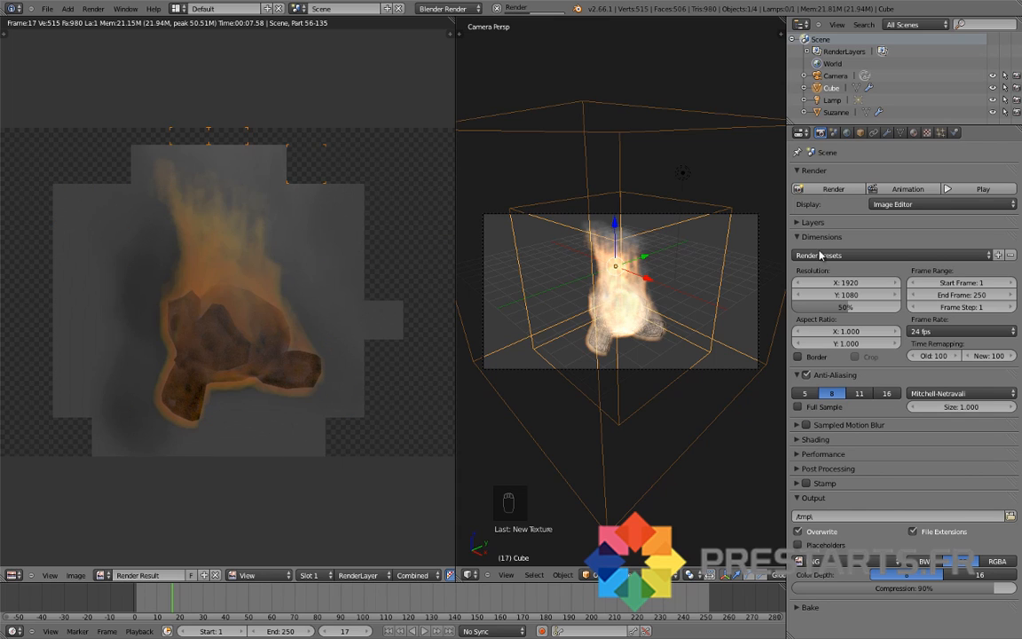
Step: Make the fire texture's ramp stop at position 0.377 a brighter, less orange yellow and render the frame
click(926, 132)
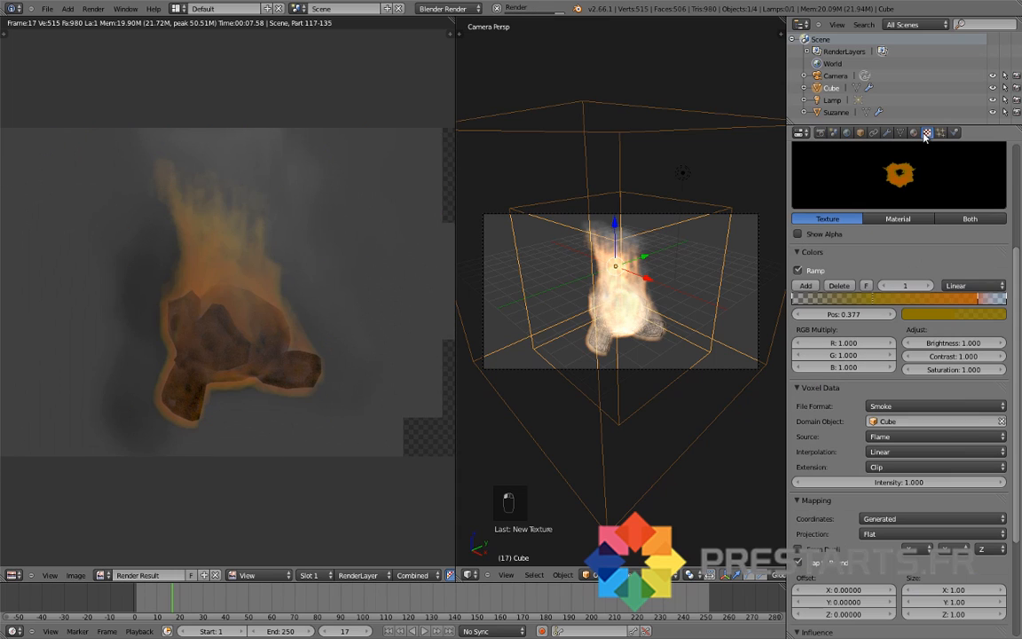
click(950, 313)
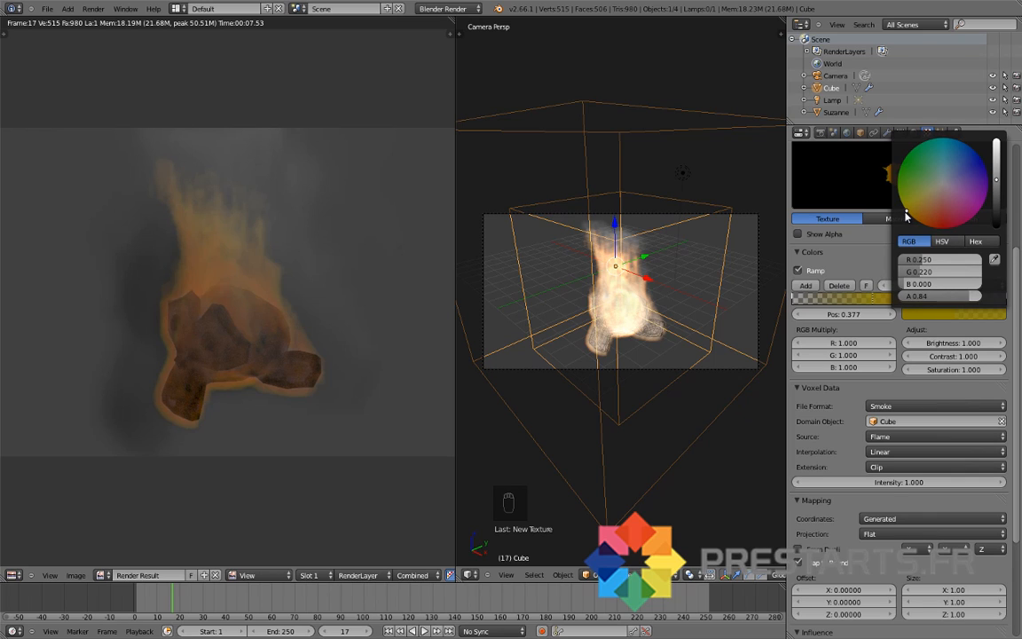
click(906, 211)
click(998, 178)
drag(997, 178, 998, 175)
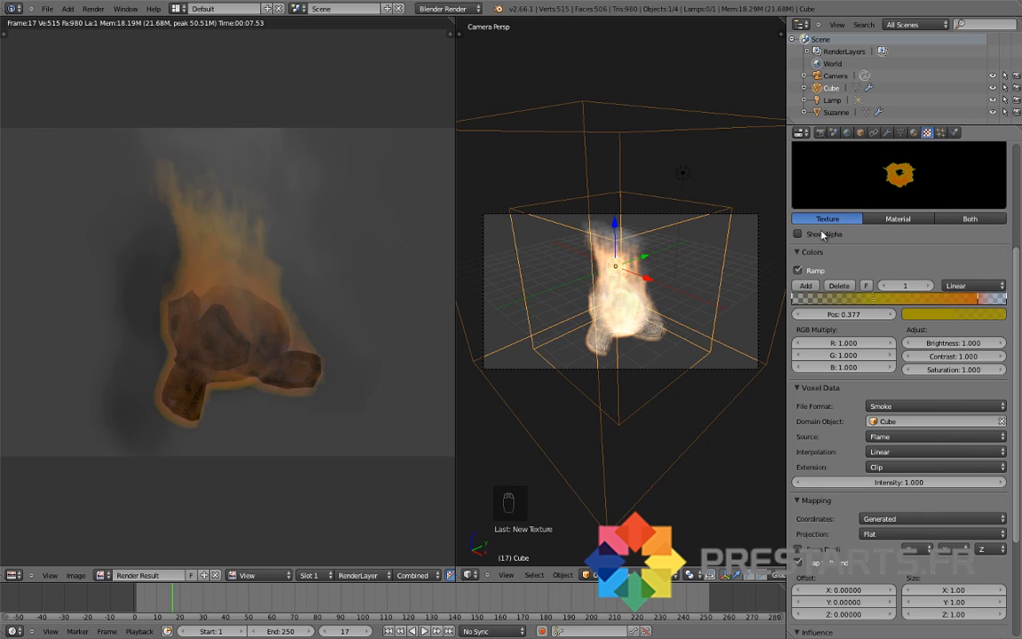
click(821, 133)
key(F12)
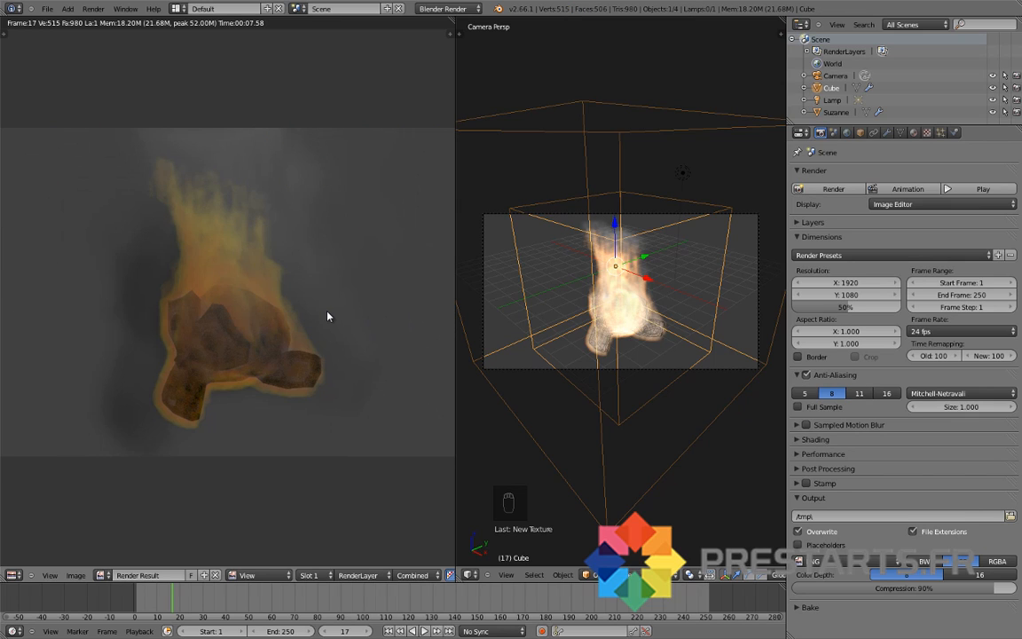
Step: Set the world's horizon color to black (R 0.000, G 0.000, B 0.000)
click(847, 133)
click(834, 334)
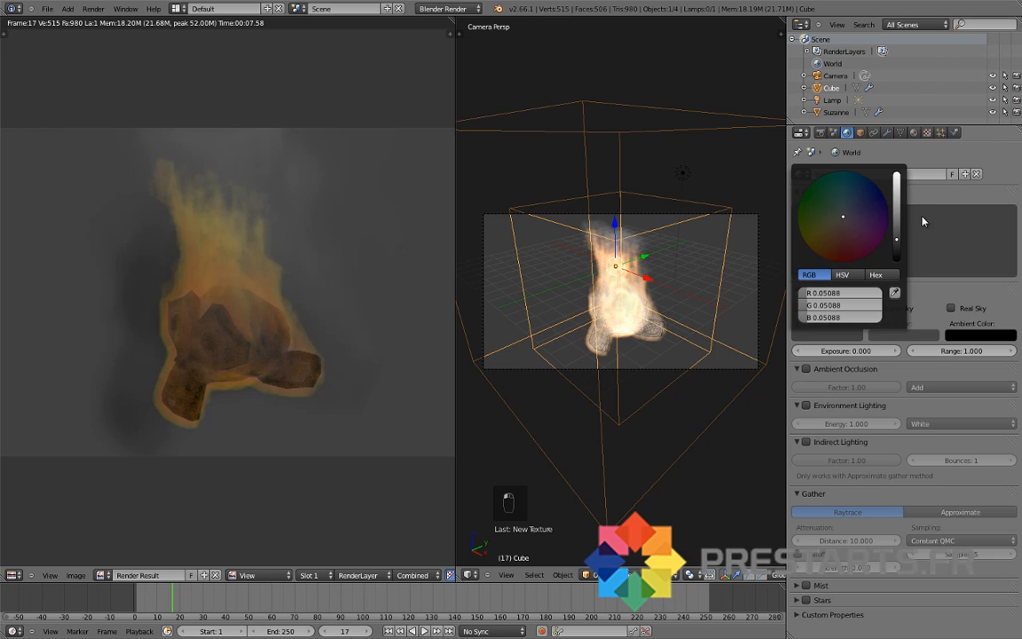
click(850, 334)
click(898, 258)
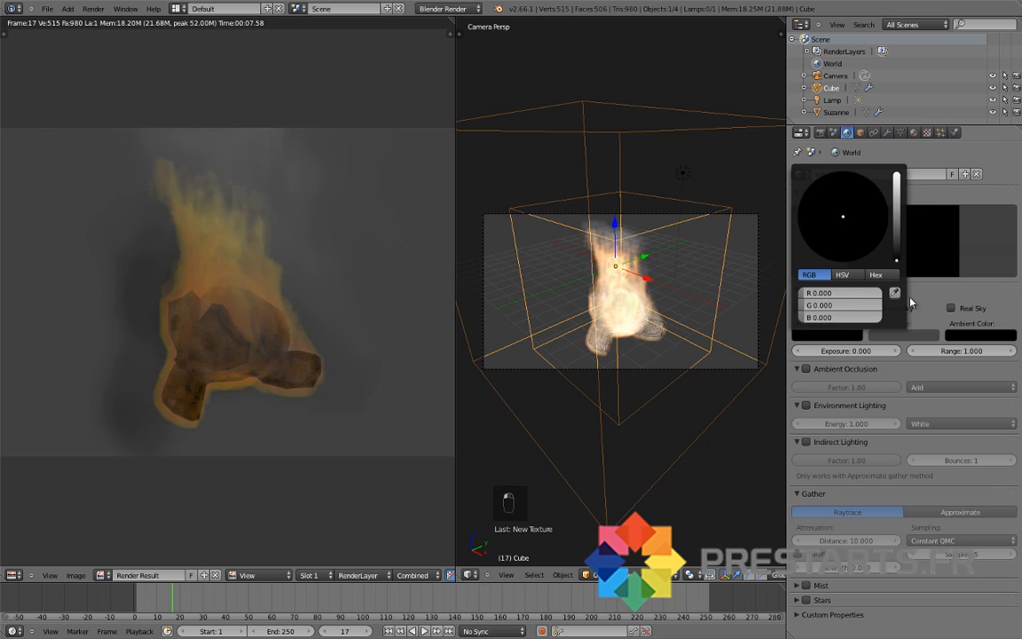
Step: Render the frame against the black background and inspect the flames around the monkey head up close
click(820, 133)
click(834, 190)
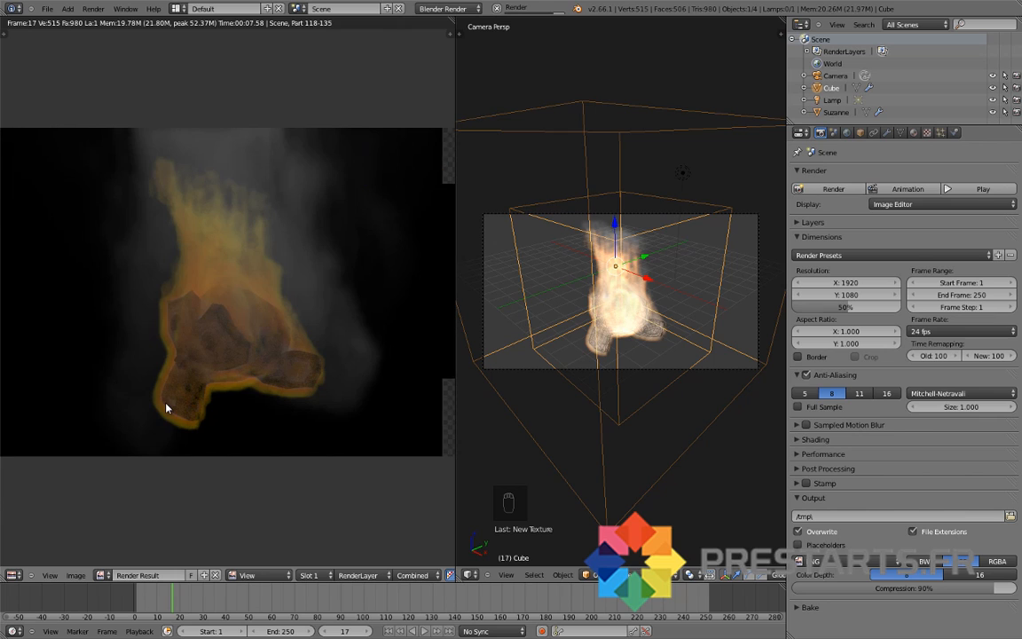
scroll(165, 417, up, 4)
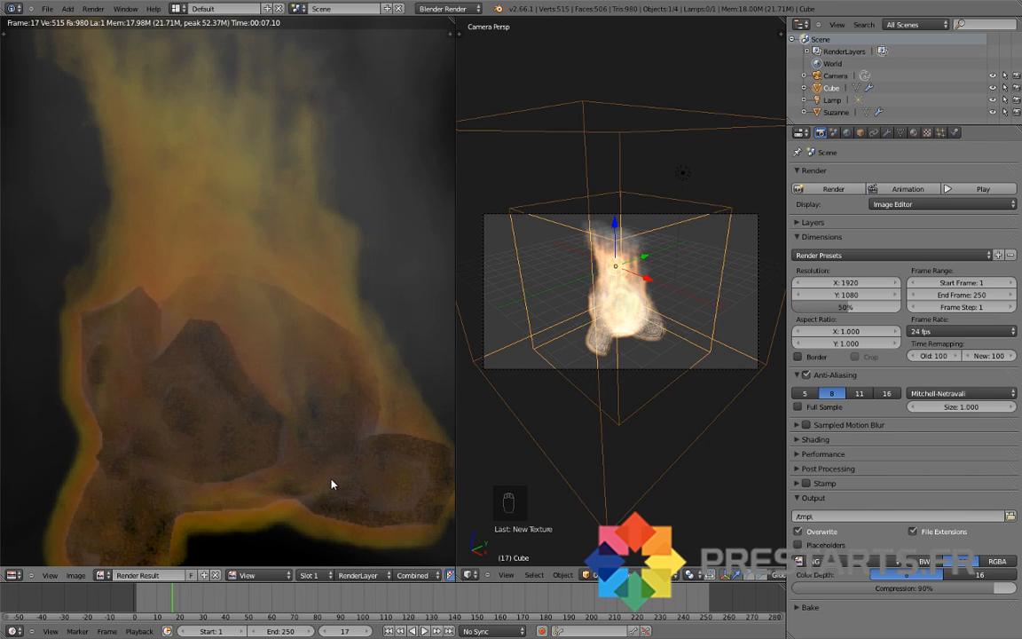
scroll(228, 298, down, 4)
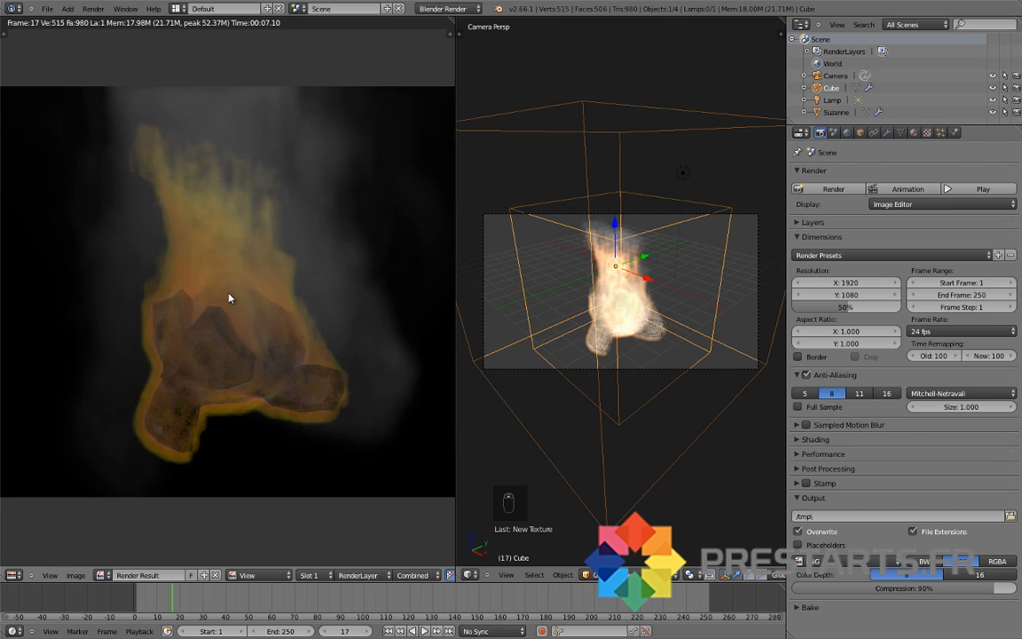
Step: Set the cube's volume material step size to 0.05 and render the frame
click(914, 132)
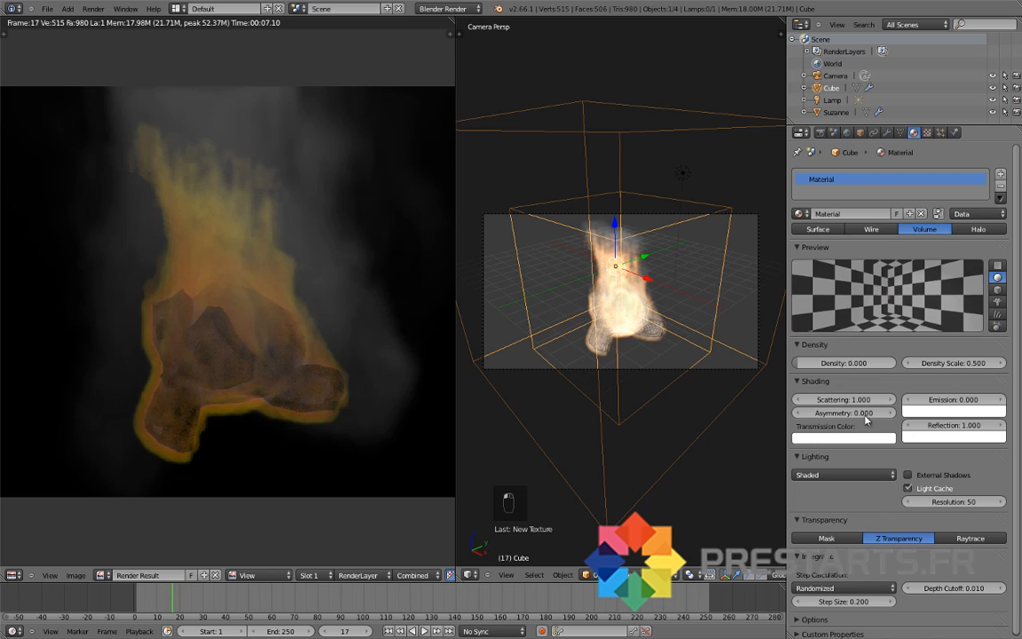
click(853, 602)
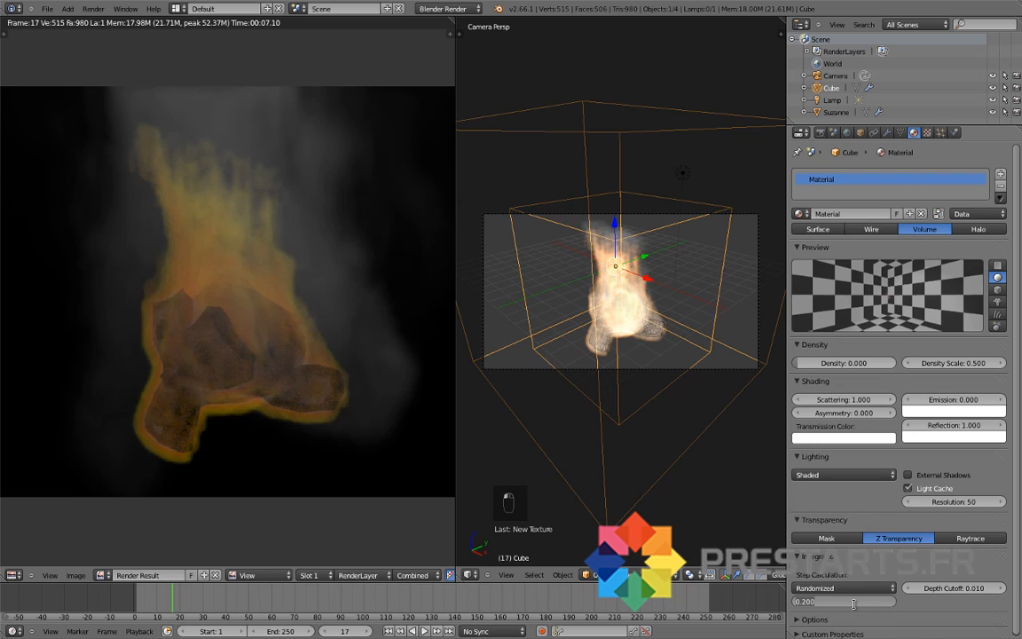
text(0.05)
key(Return)
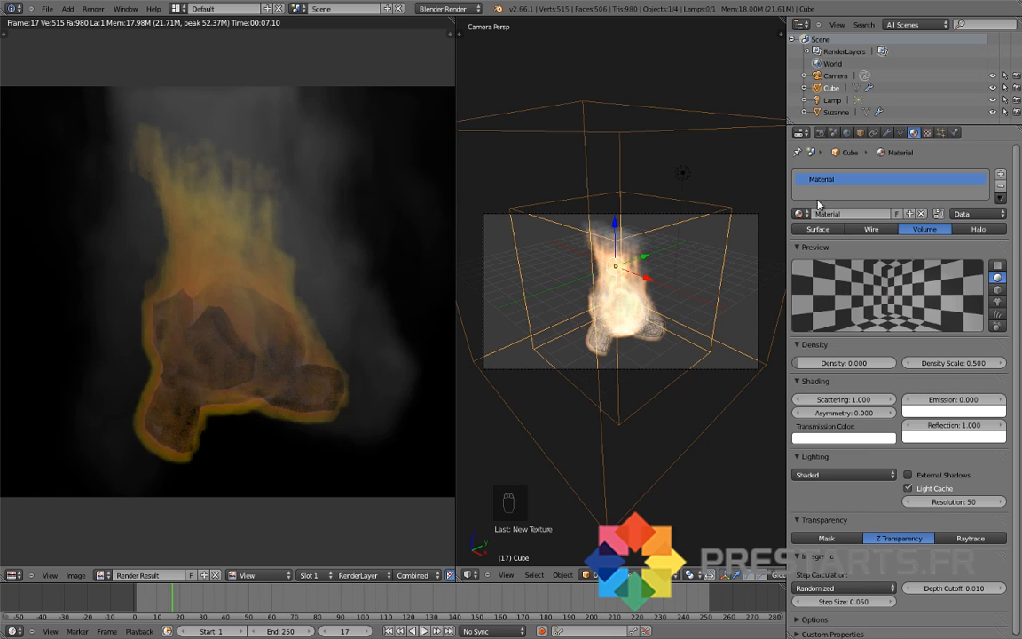
click(821, 132)
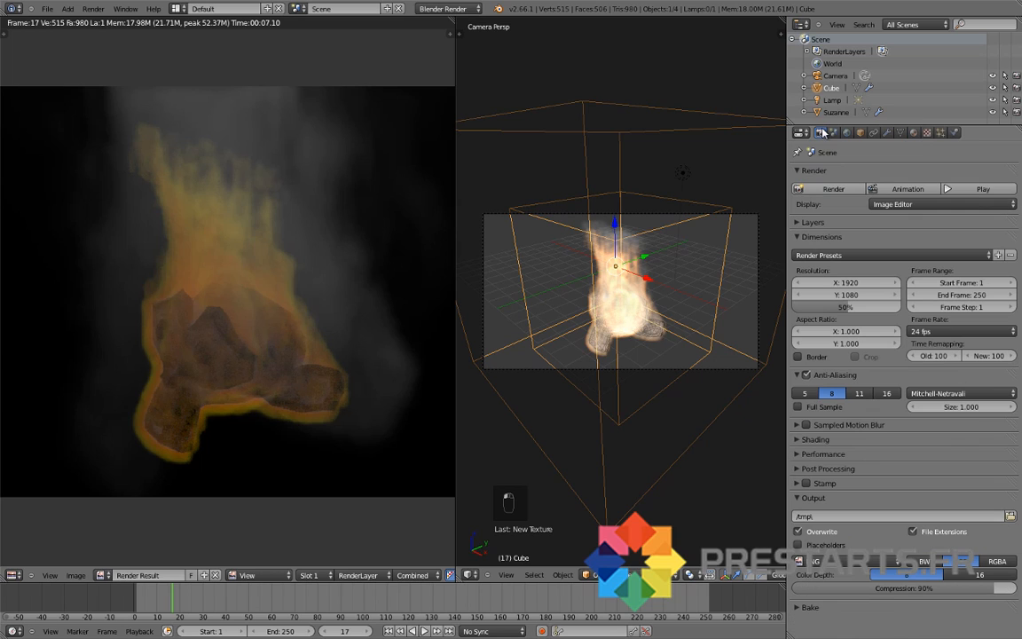
click(817, 189)
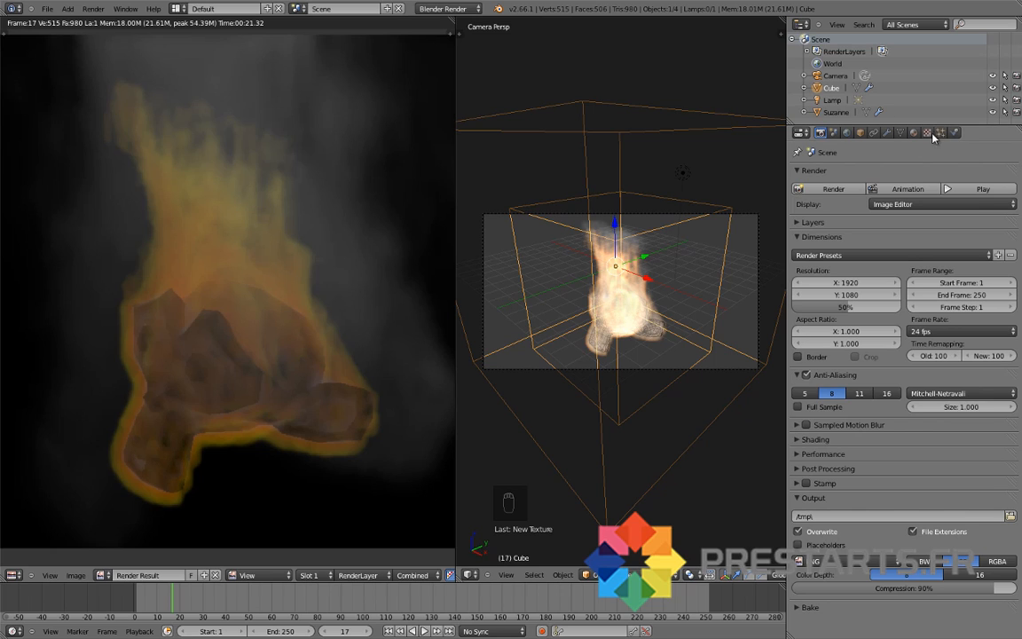
Step: Show the cache settings of the cube's smoke domain
click(955, 132)
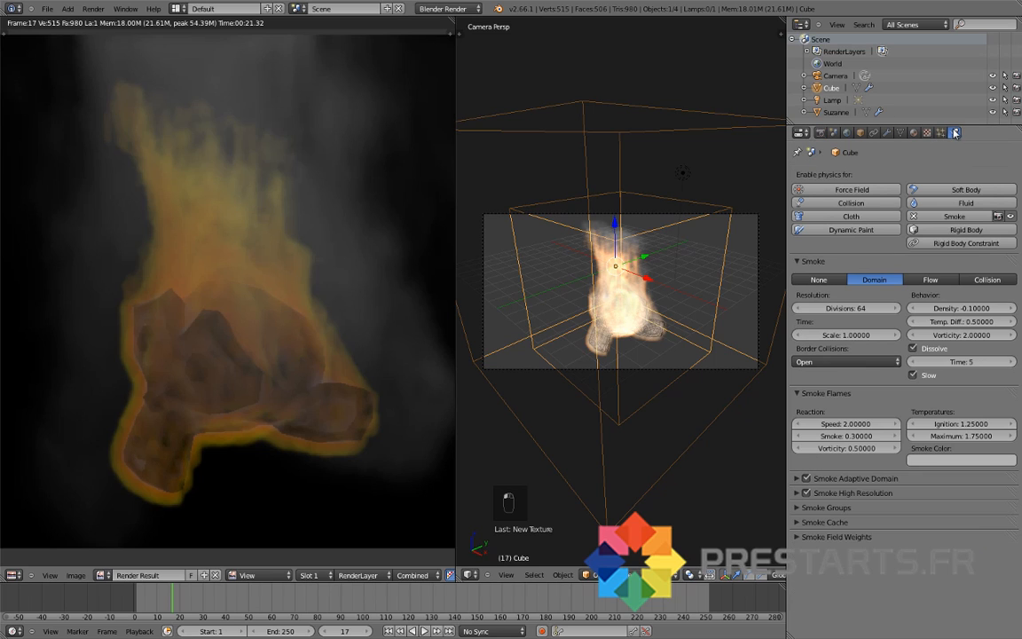
click(807, 521)
scroll(903, 489, down, 3)
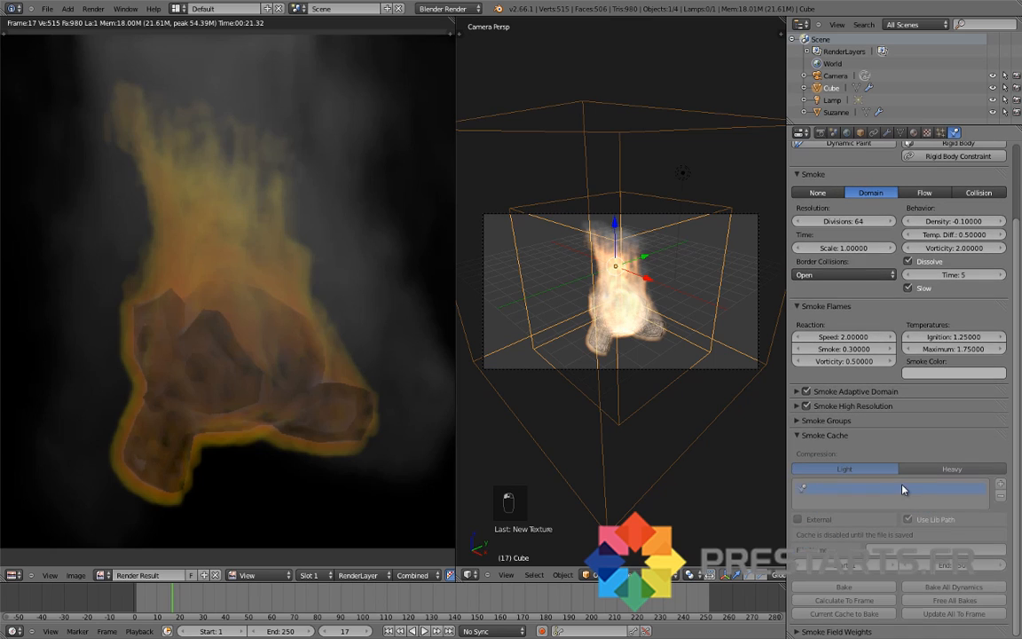
Step: Save the scene as untitled.blend in the Desktop folder and collapse the smoke cache settings
click(44, 10)
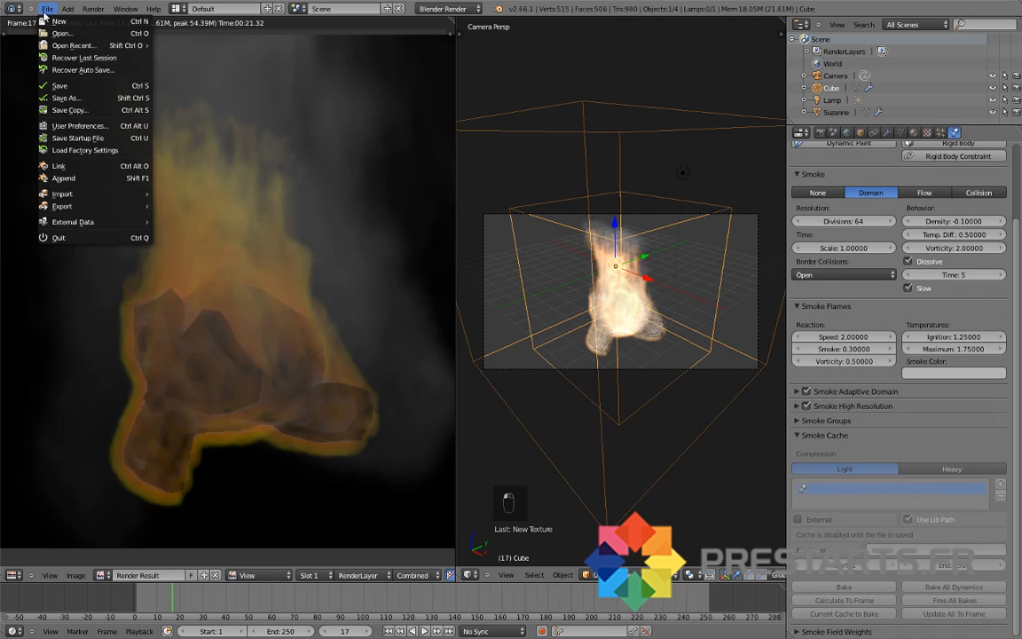
click(61, 99)
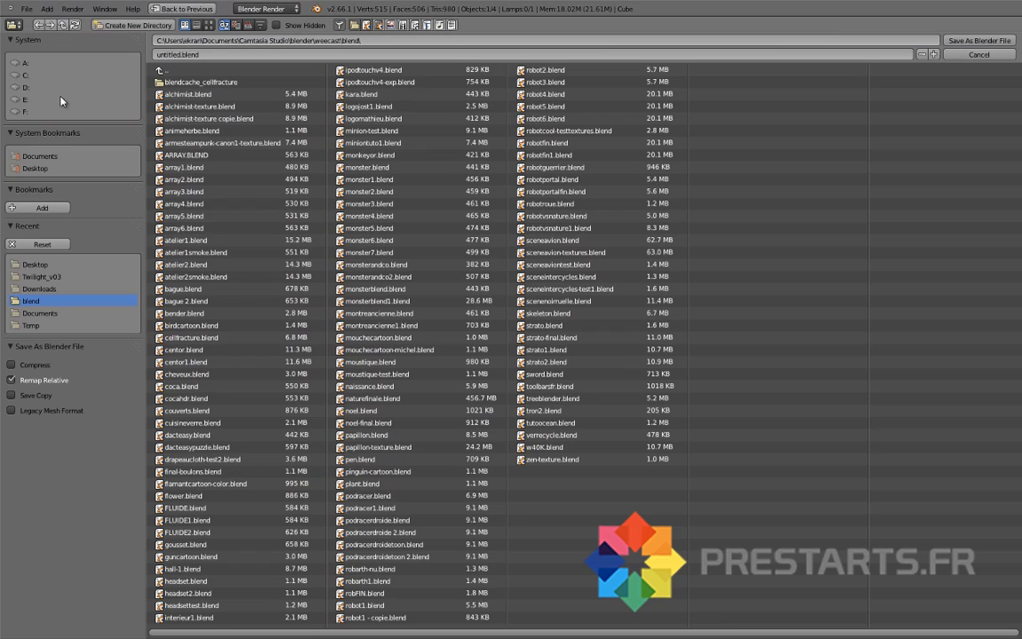
click(33, 165)
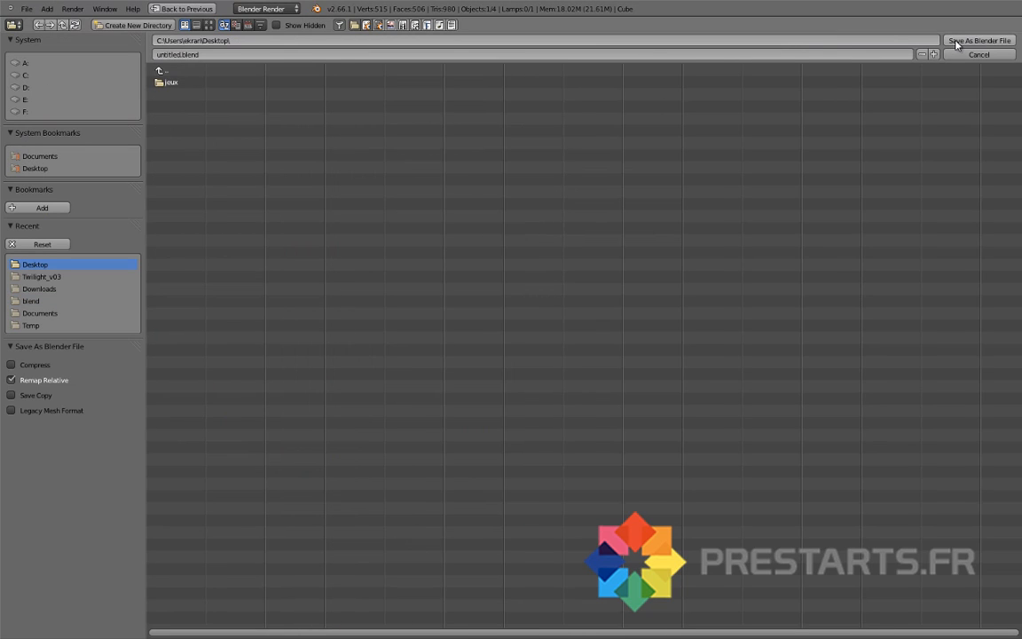
key(Return)
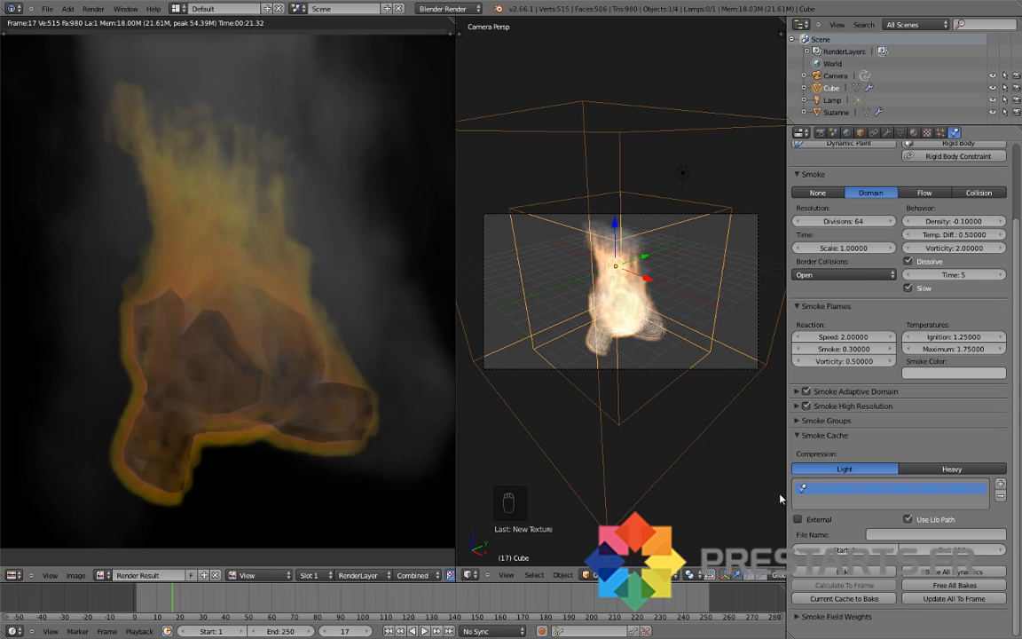
click(796, 435)
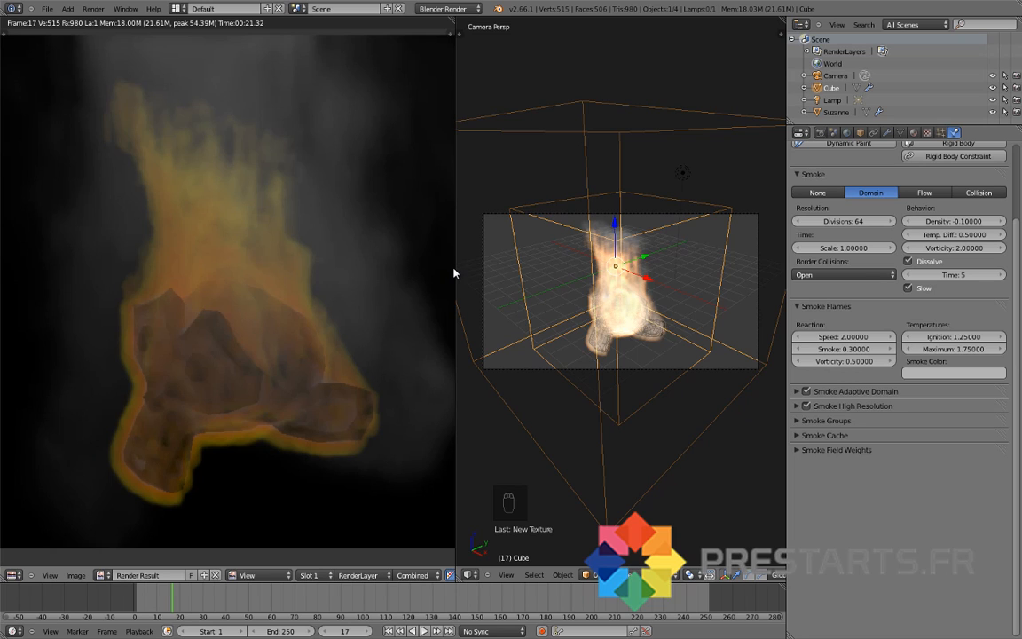
Step: Replace the camera view with a maximized Node Editor and enable compositing nodes for the scene
click(465, 575)
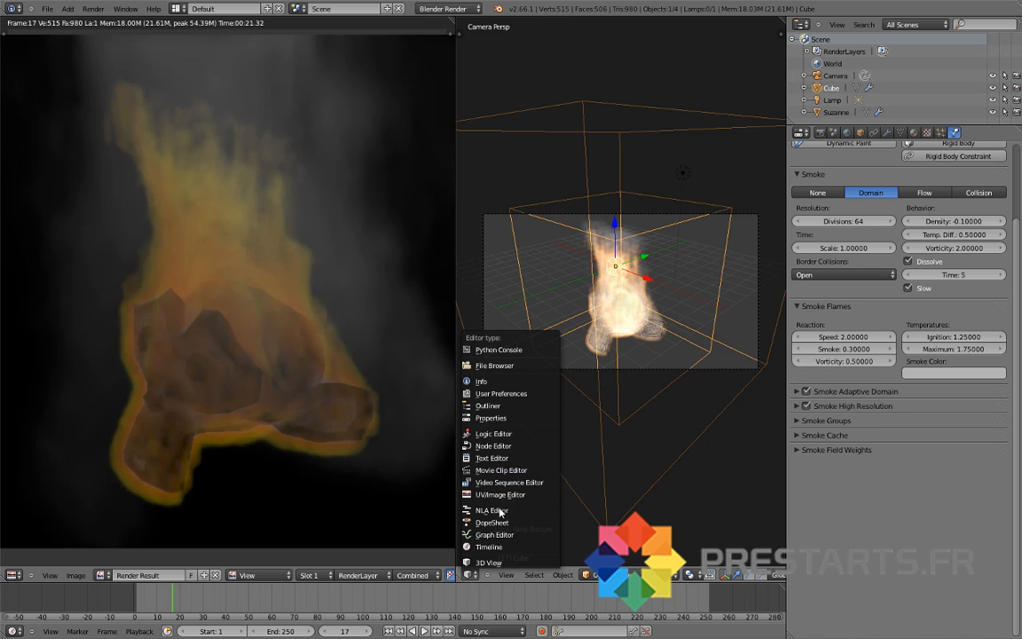
click(519, 447)
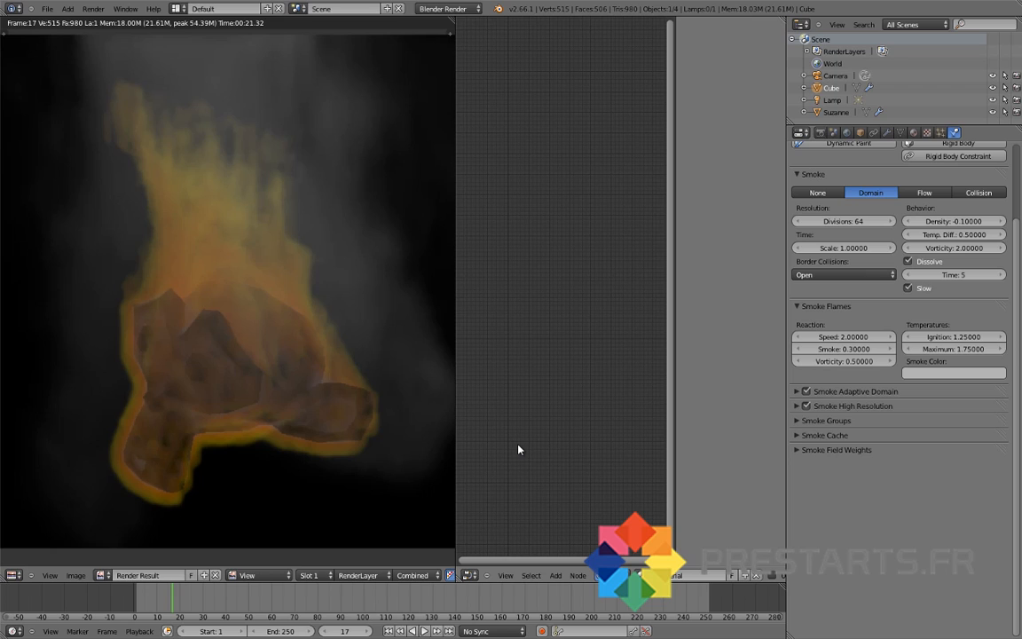
key(ctrl+Up)
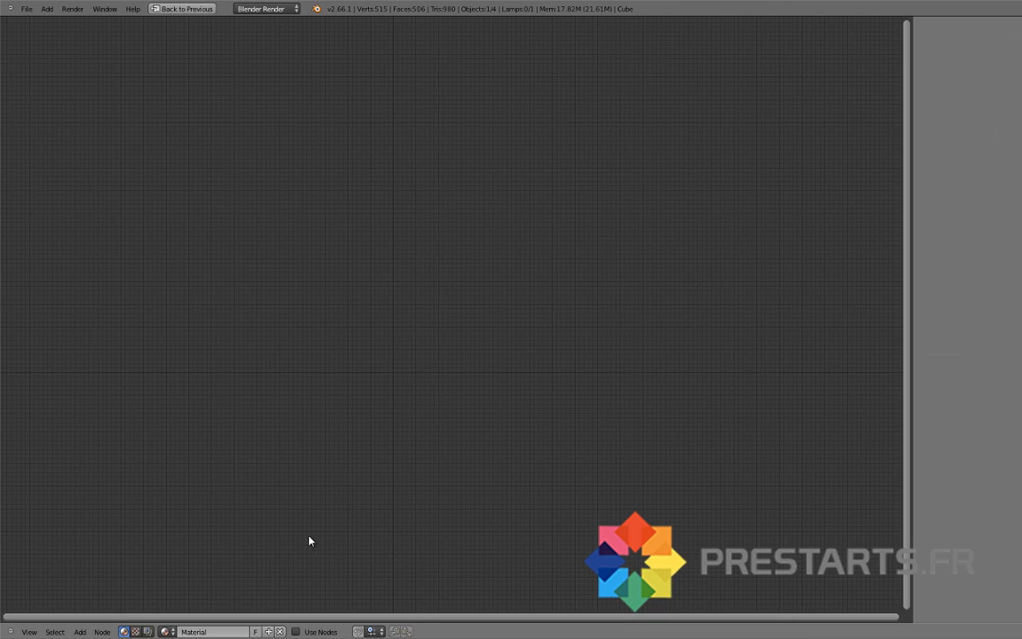
click(148, 631)
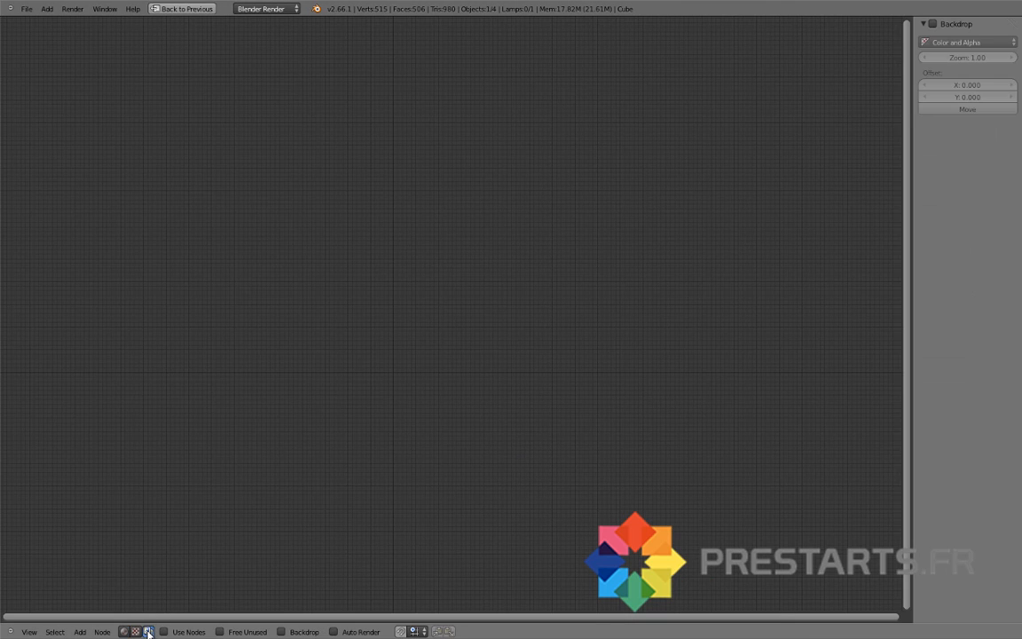
click(164, 630)
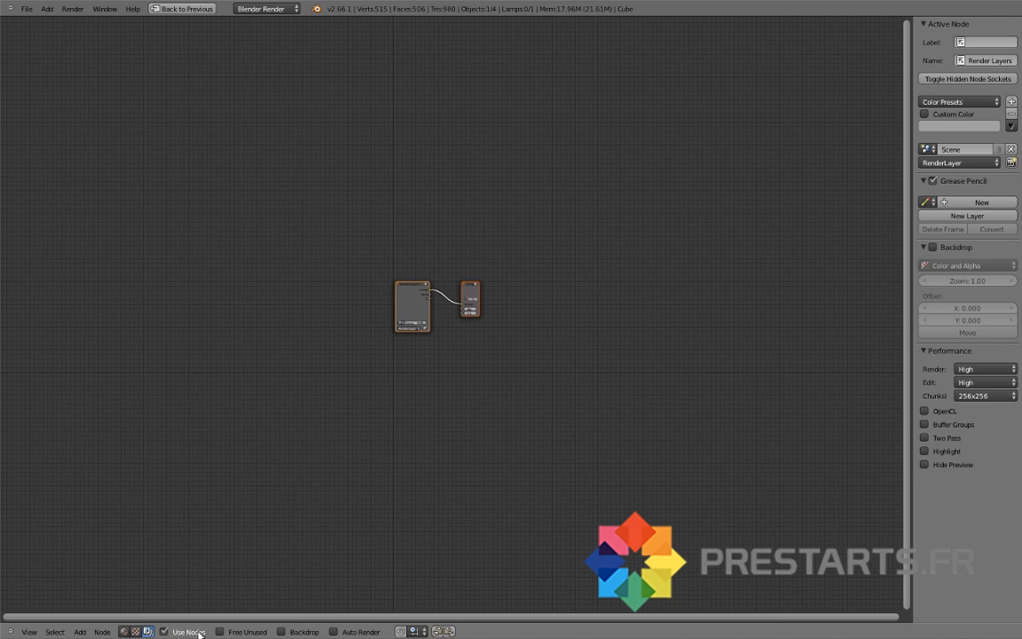
Step: Turn on the node backdrop and auto render, and move the Render Layers node up and away from the Composite node
click(281, 631)
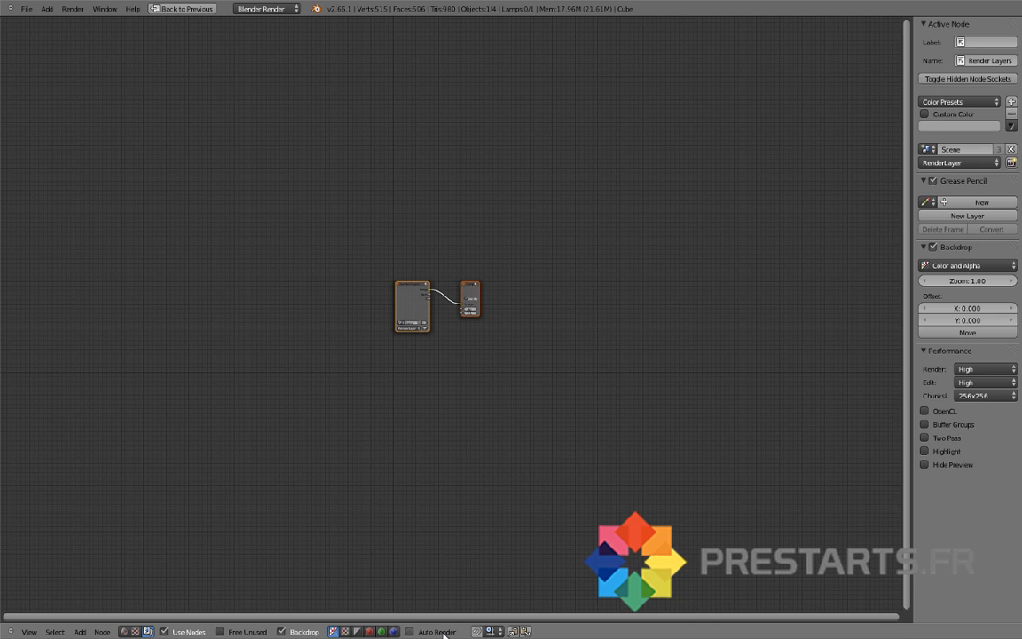
click(410, 631)
scroll(428, 392, up, 3)
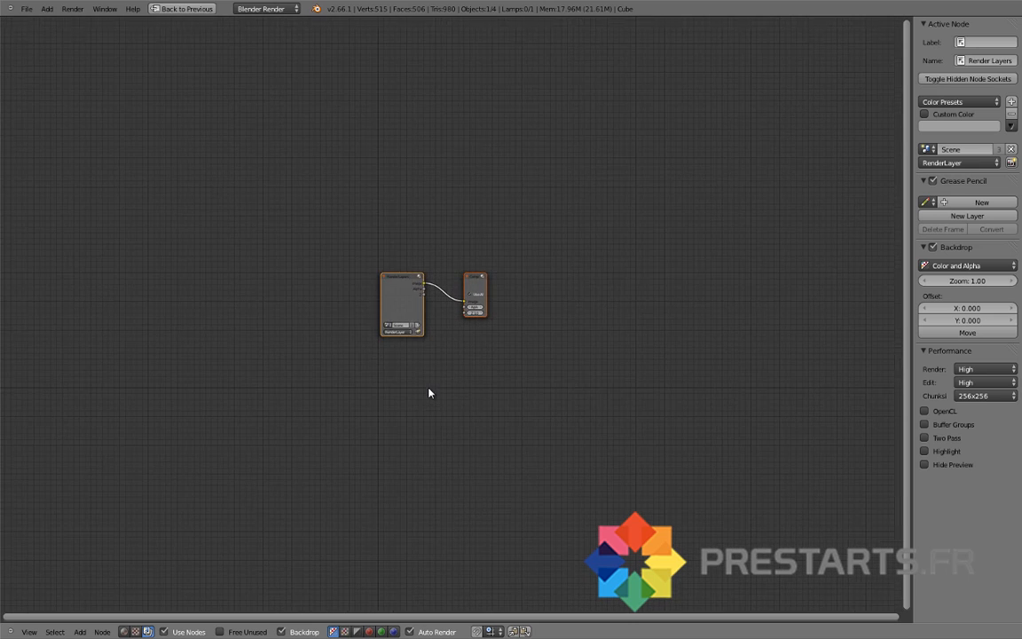
drag(395, 274, 214, 188)
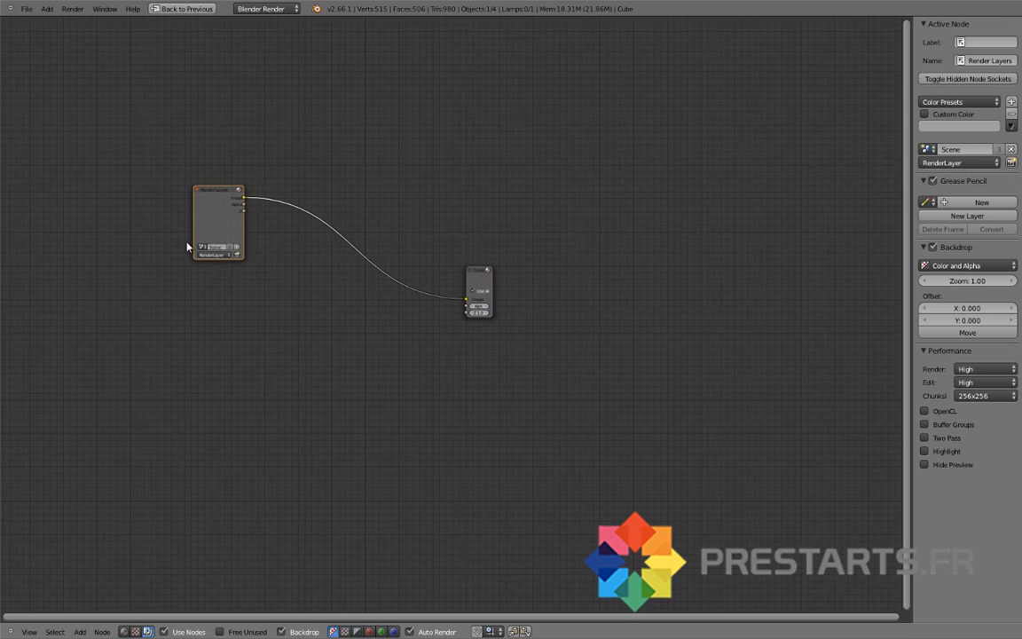
Step: Render the scene's layer from the Render Layers node and close the render view
scroll(237, 268, up, 1)
scroll(237, 268, up, 2)
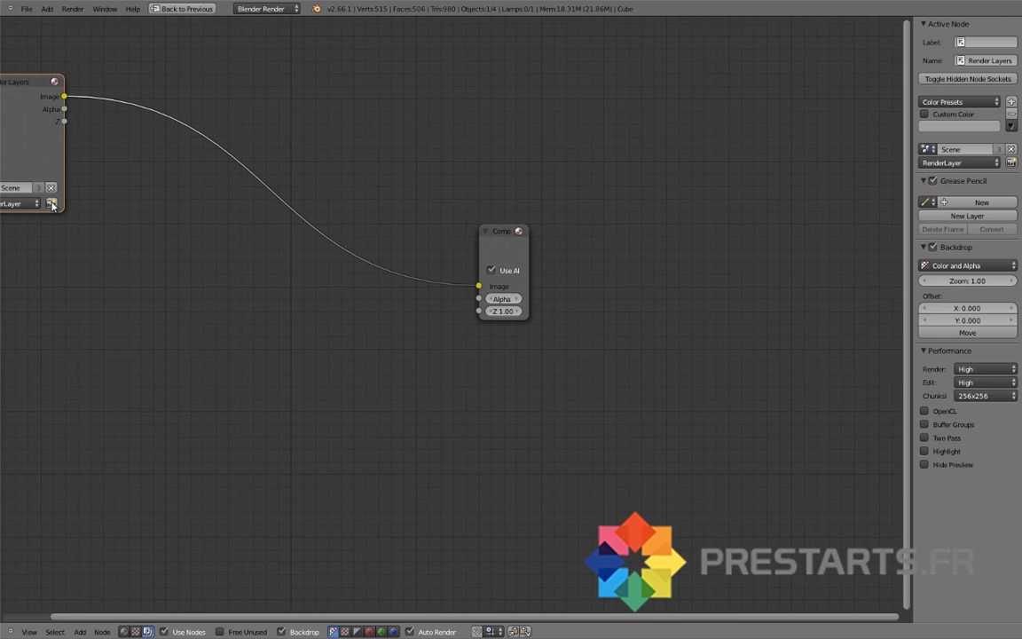
click(51, 204)
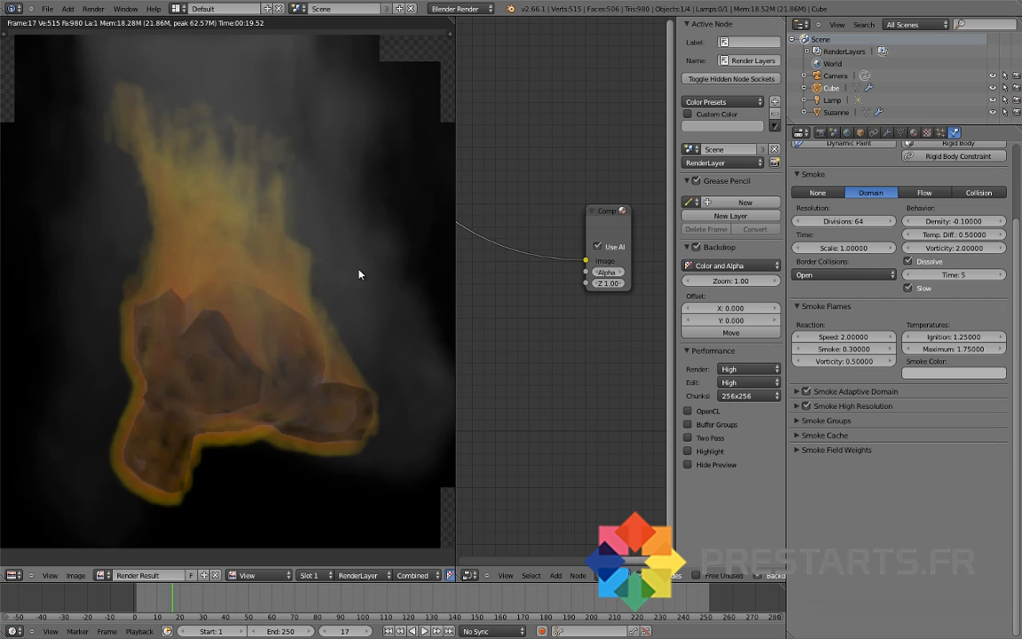
key(Escape)
key(Escape)
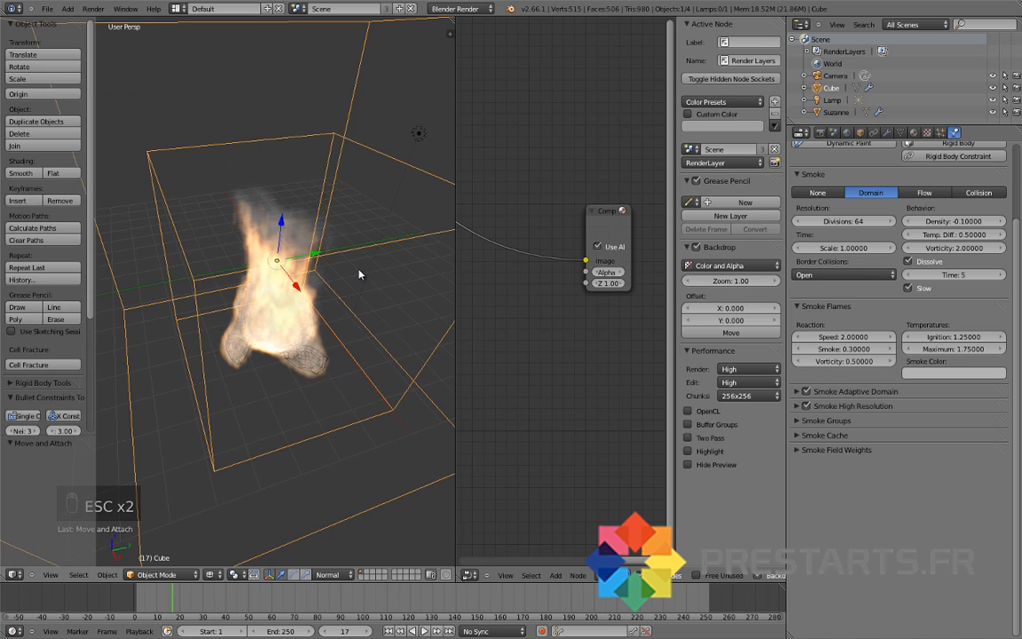
Step: Change the lamp to a Sun lamp with an energy of 0.5
right_click(322, 209)
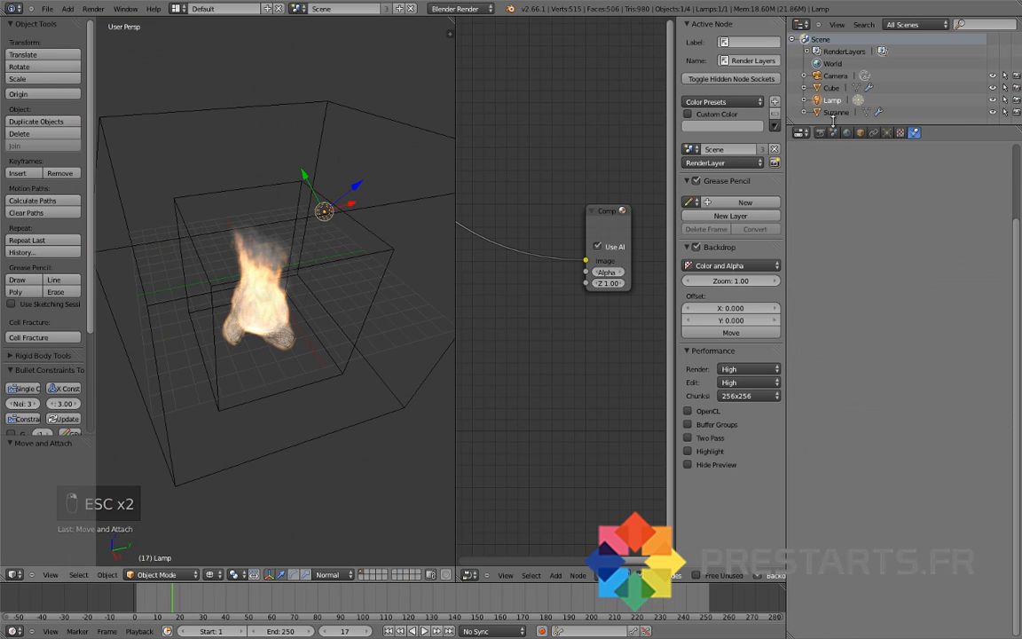
click(887, 132)
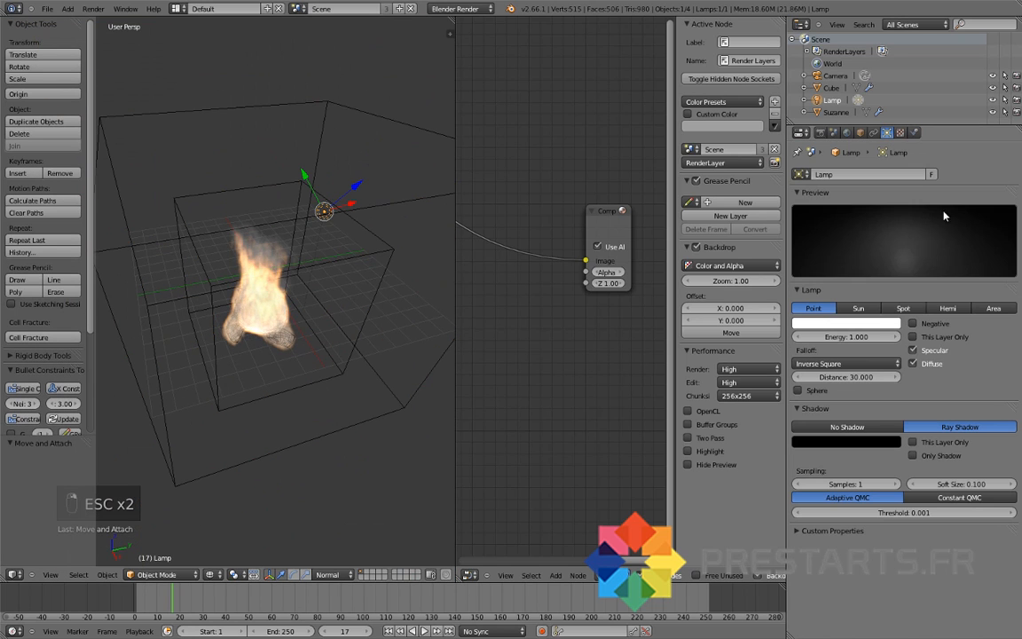
click(854, 308)
drag(870, 342, 872, 342)
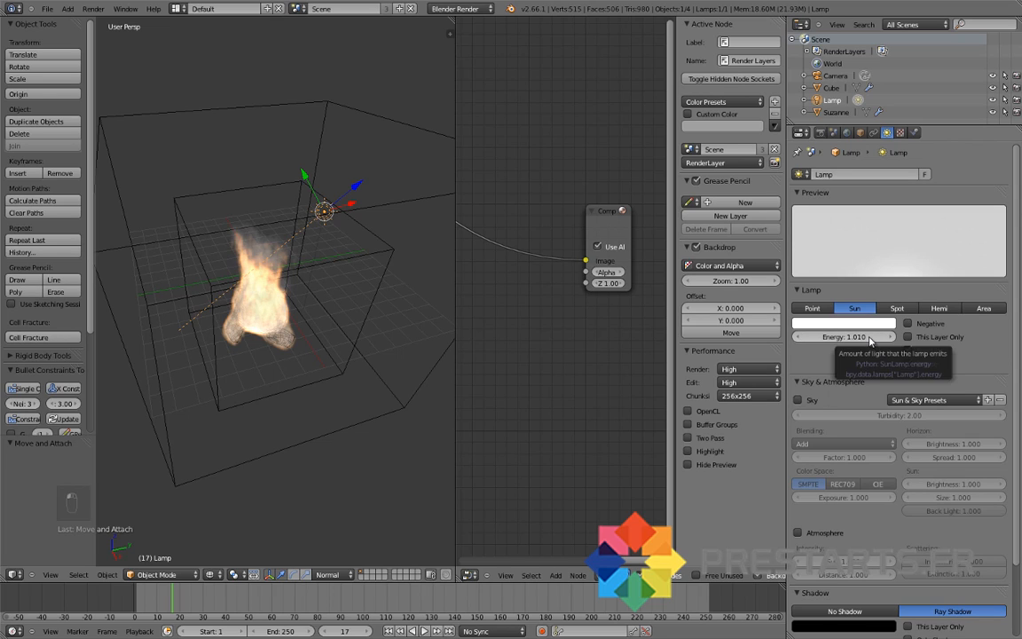
click(853, 336)
text(0)
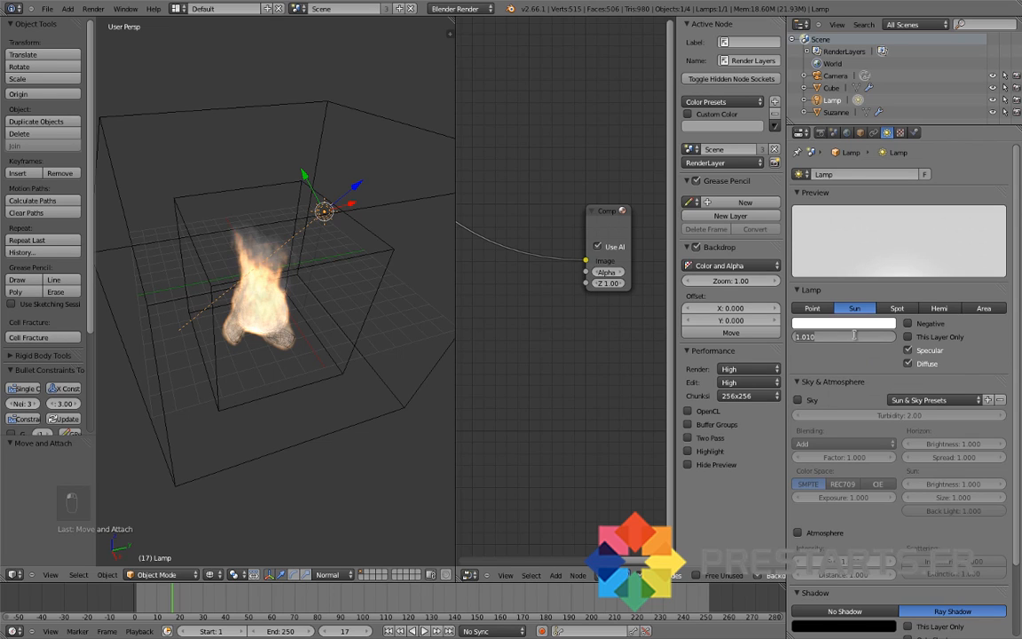
text(.5)
key(Return)
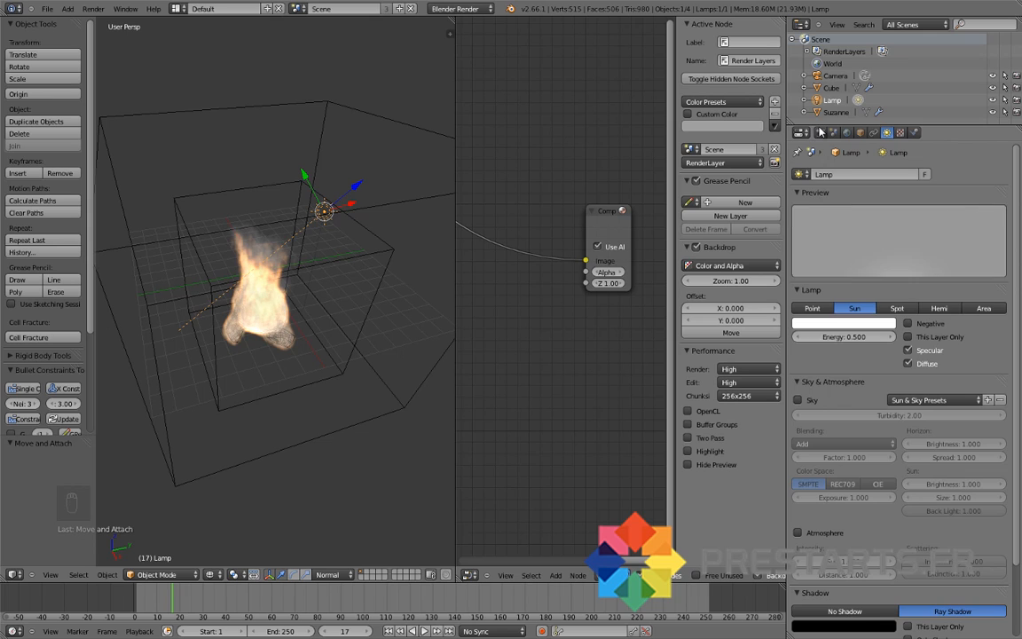
Step: Test-render the frame to check the sun lighting and return to the 3D view
click(820, 132)
click(845, 195)
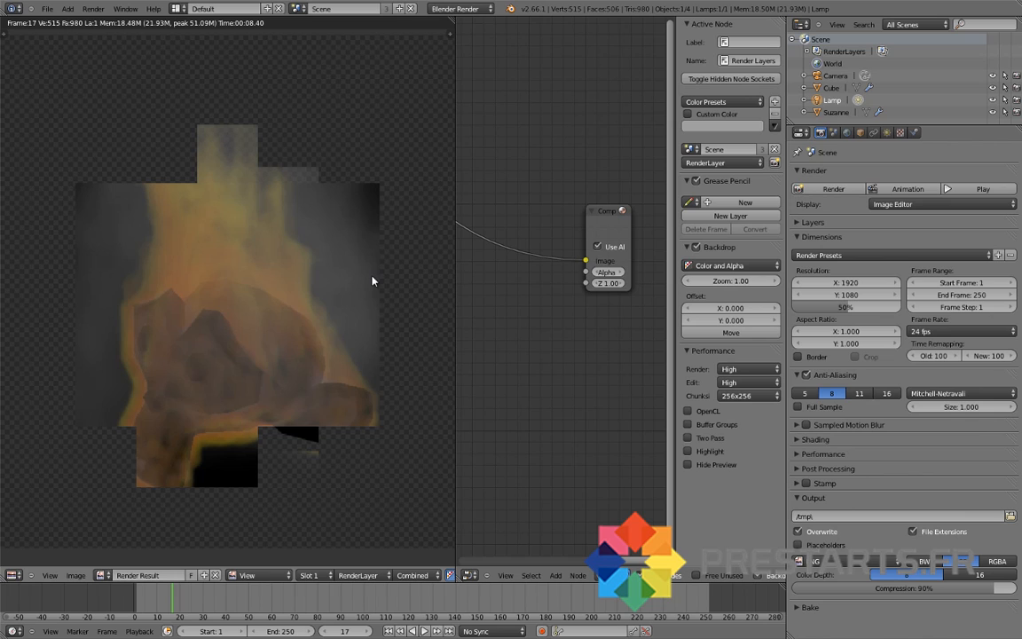
key(Escape)
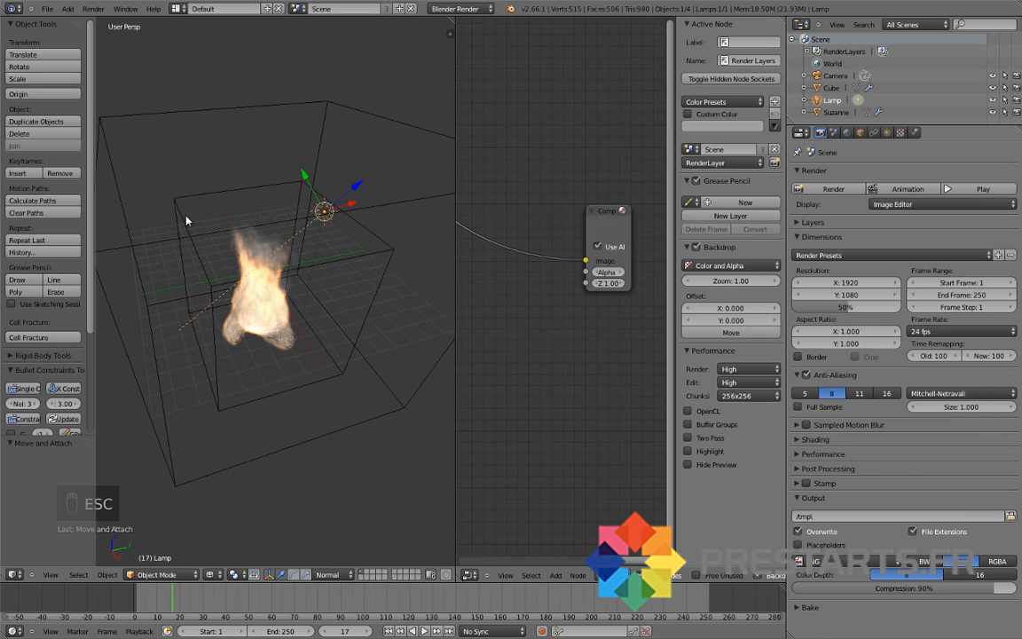
Step: Set the sun's energy to 0.3 and its colour to a pale yellow of about R 1.000, G 0.957, B 0.648
click(887, 132)
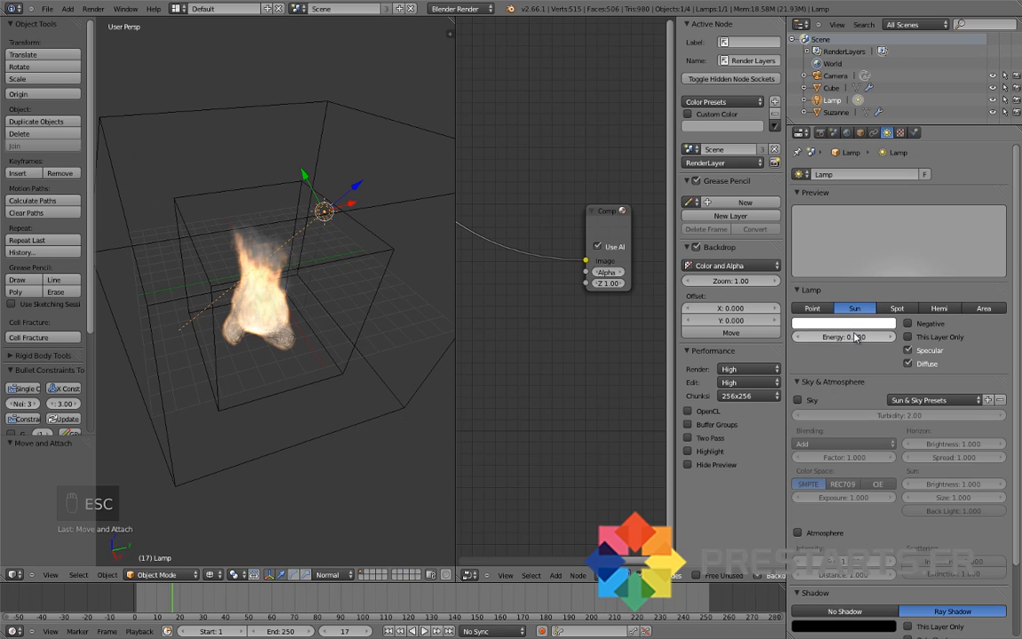
text(0.)
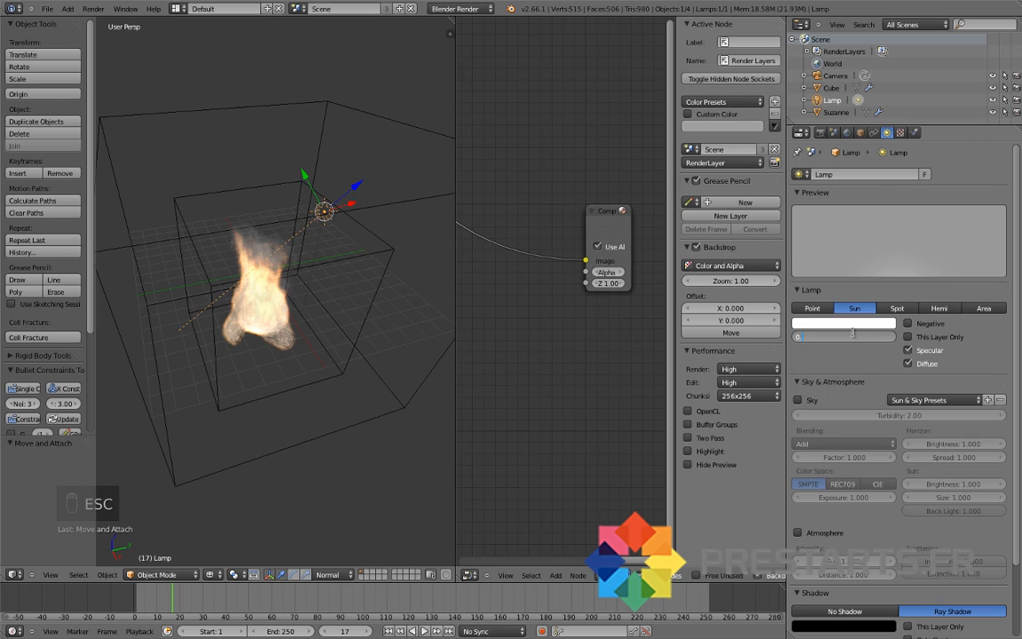
text(3)
key(Return)
click(847, 323)
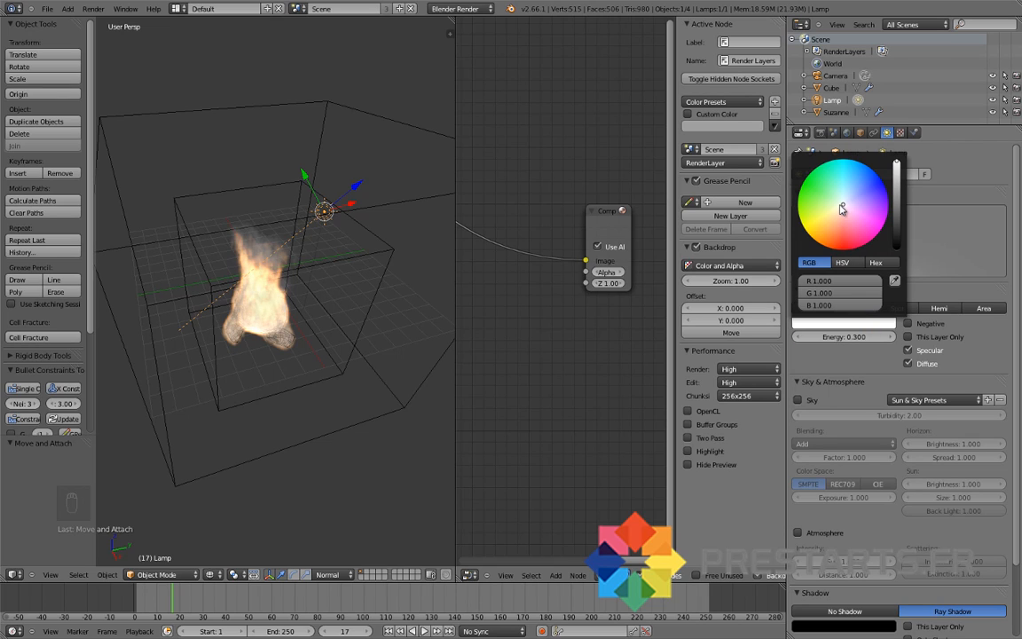
drag(842, 209, 831, 214)
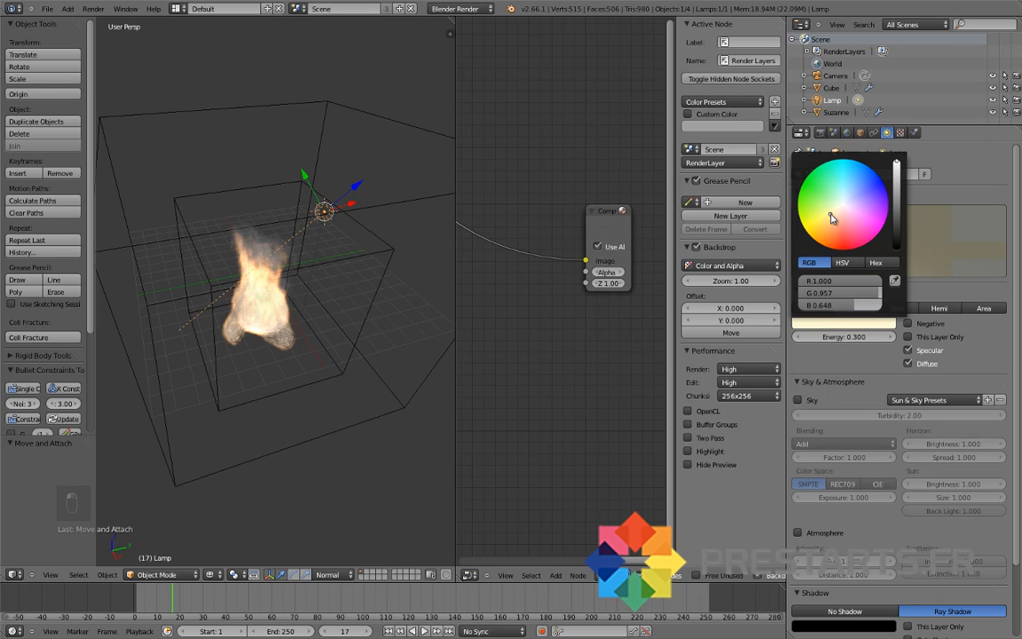
Step: Test-render the frame with the dimmer yellow sun and return to the 3D view
click(821, 133)
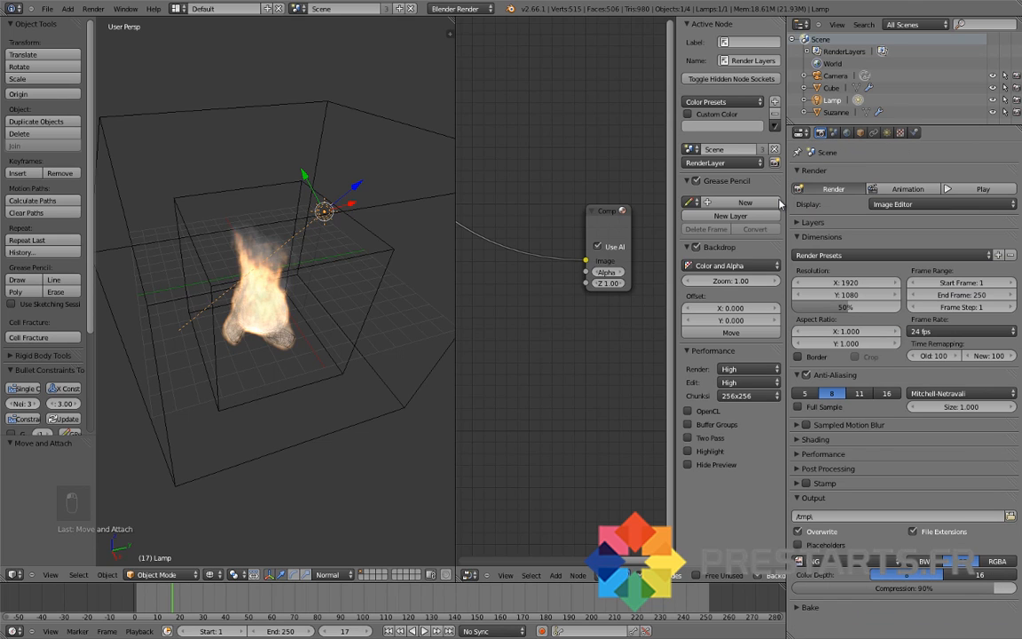
key(F12)
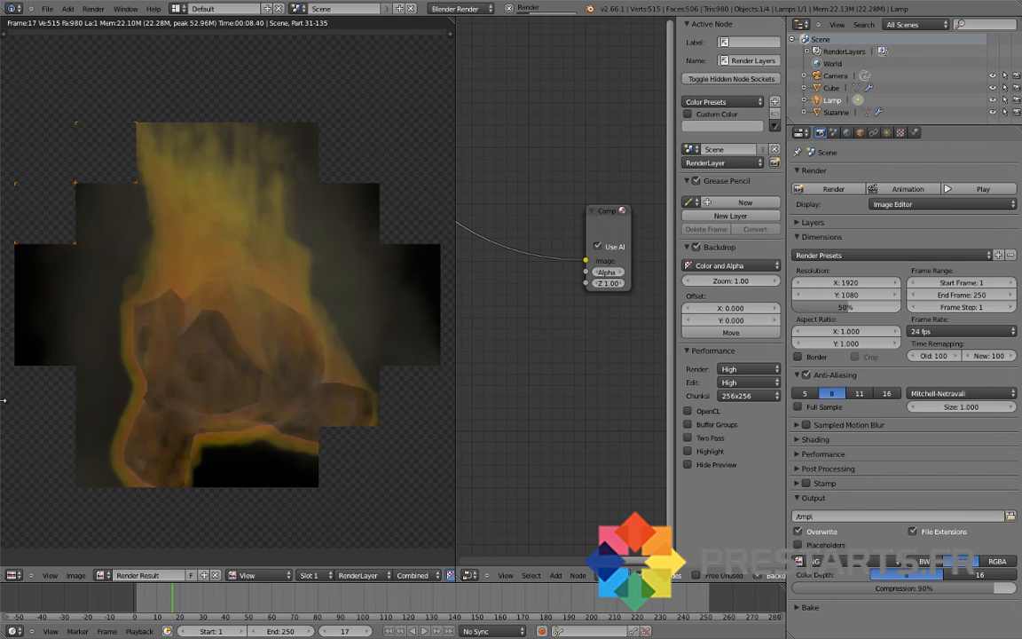
key(Escape)
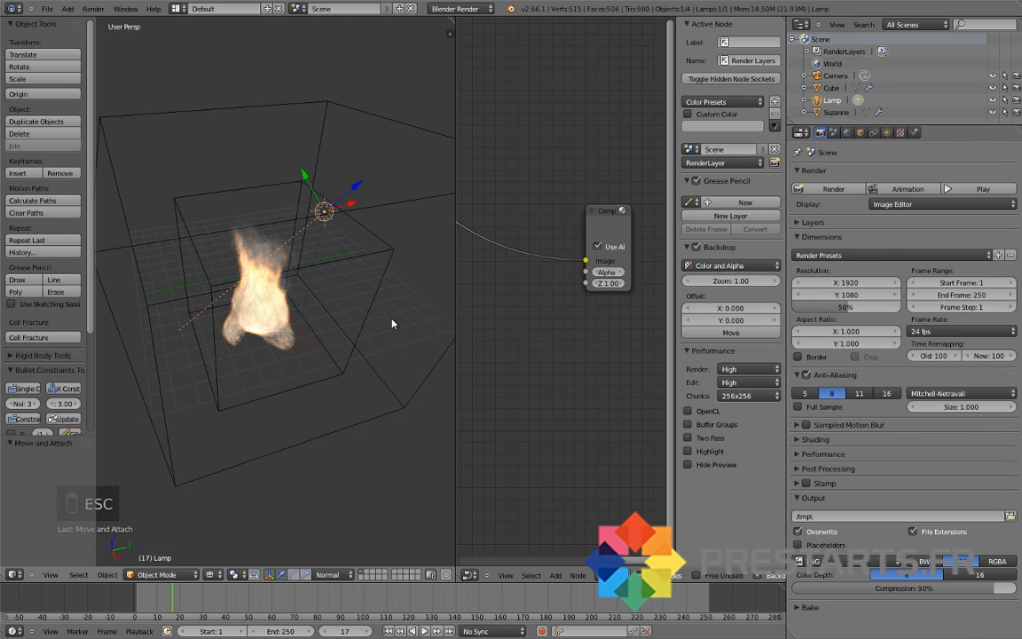
Step: Maximize the Node Editor, render the scene from the Render Layers node and return to the compositing nodes
key(ctrl+Up)
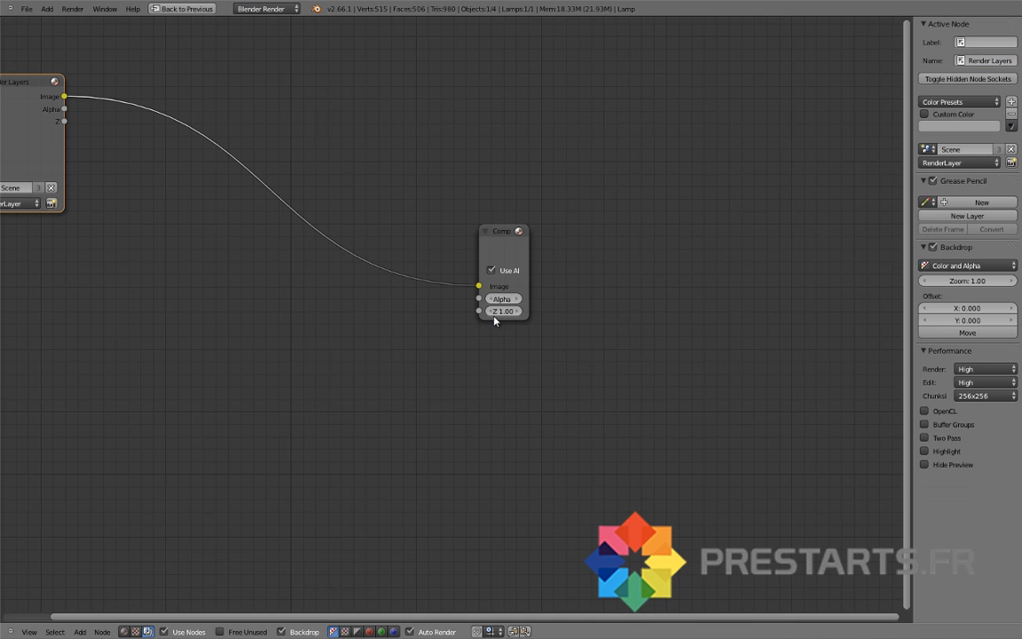
click(50, 204)
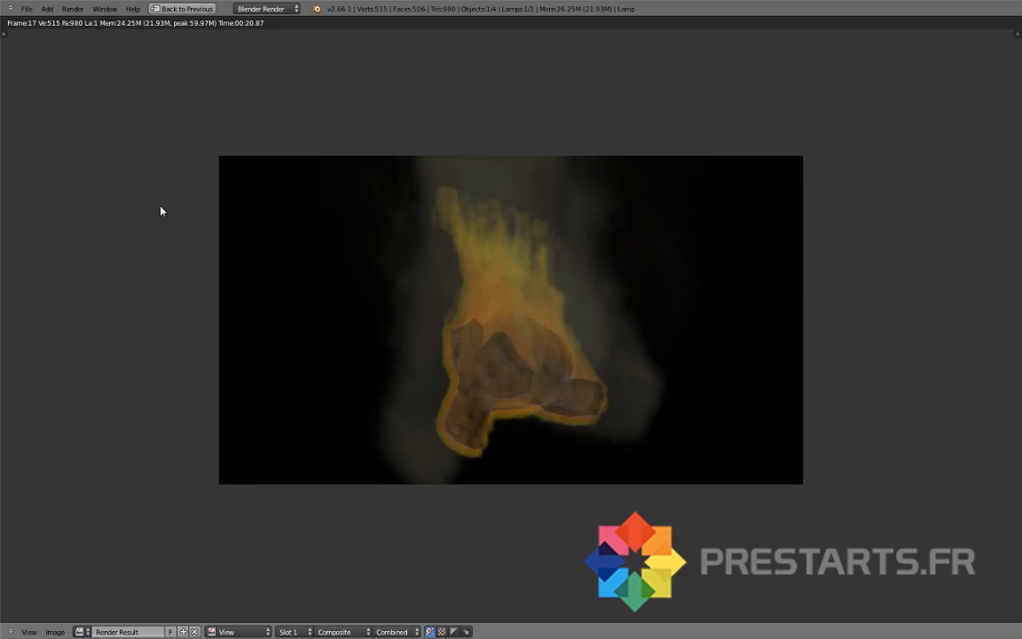
key(Escape)
key(ctrl+Up)
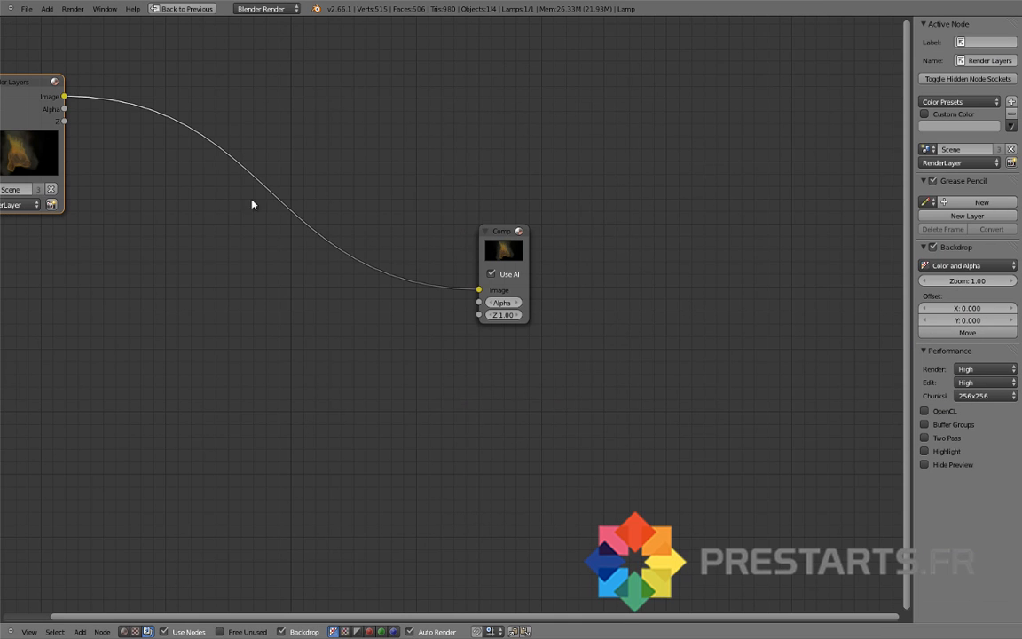
Step: Add a Viewer node above the Composite node and connect the Render Layers image output to it
middle_drag(308, 248, 499, 304)
middle_drag(497, 243, 479, 239)
scroll(483, 245, down, 1)
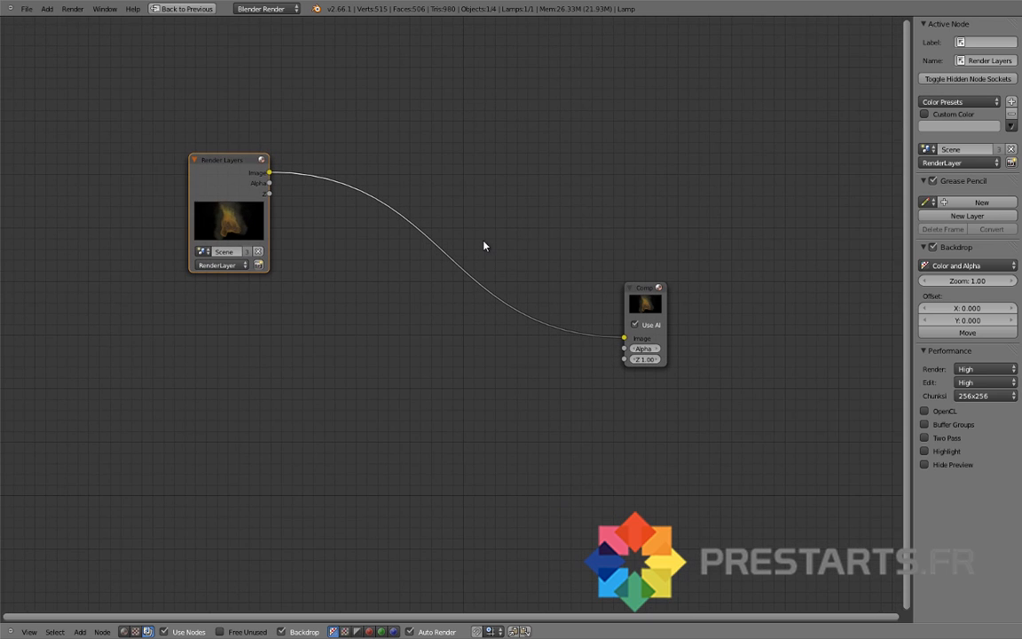
key(shift+a)
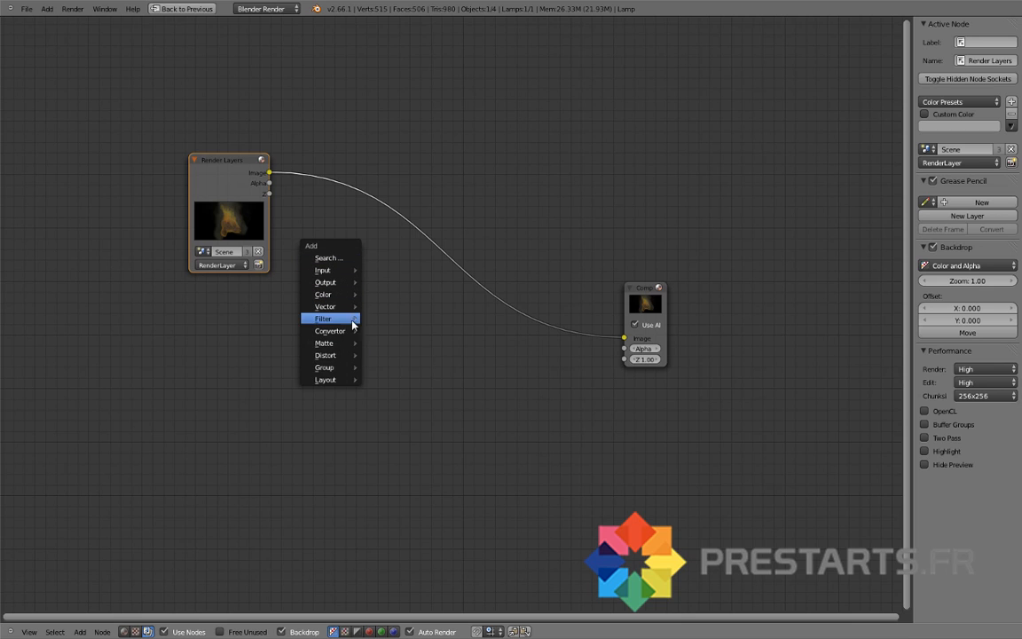
mouse_move(351, 302)
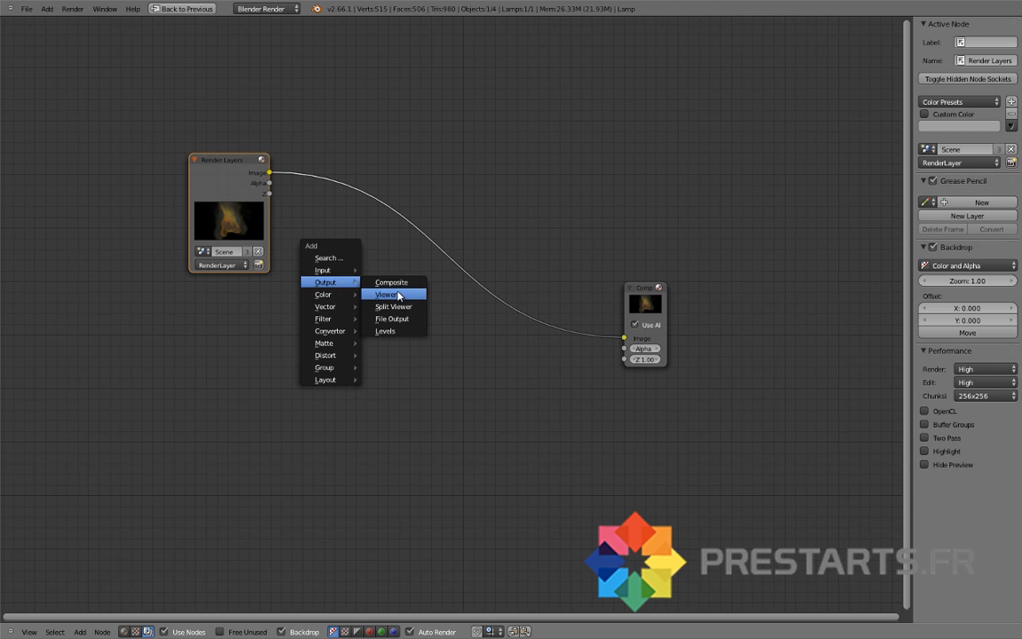
click(398, 294)
scroll(408, 282, down, 1)
click(716, 69)
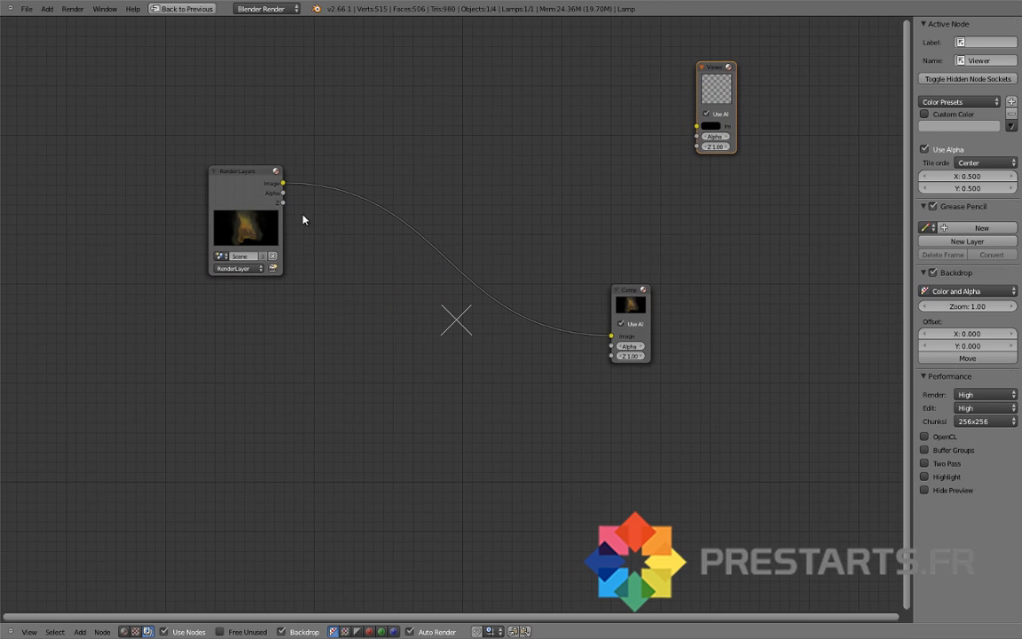
key(g)
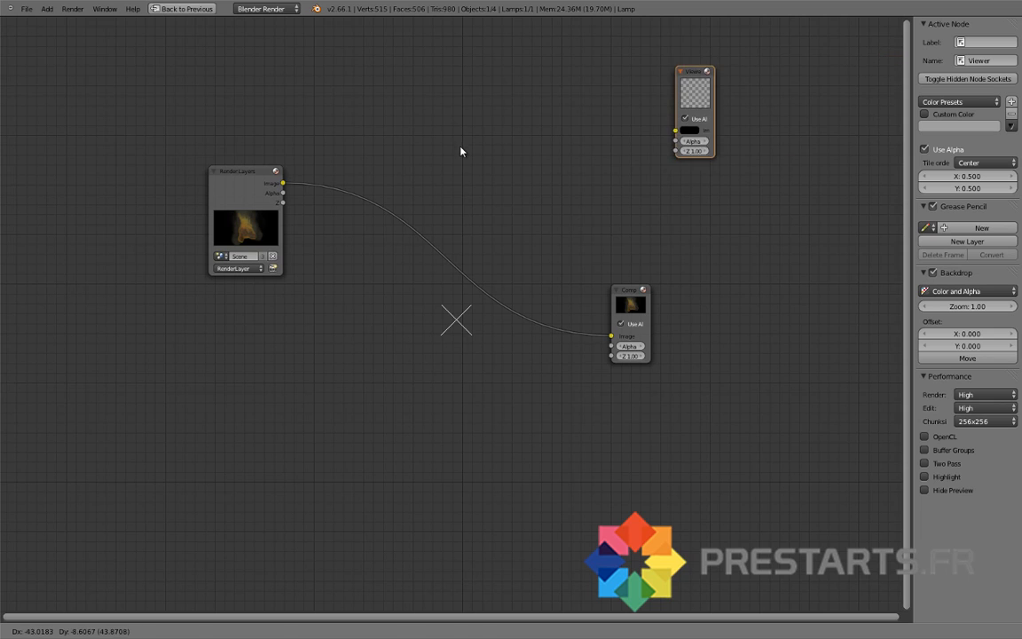
click(448, 159)
drag(283, 183, 661, 142)
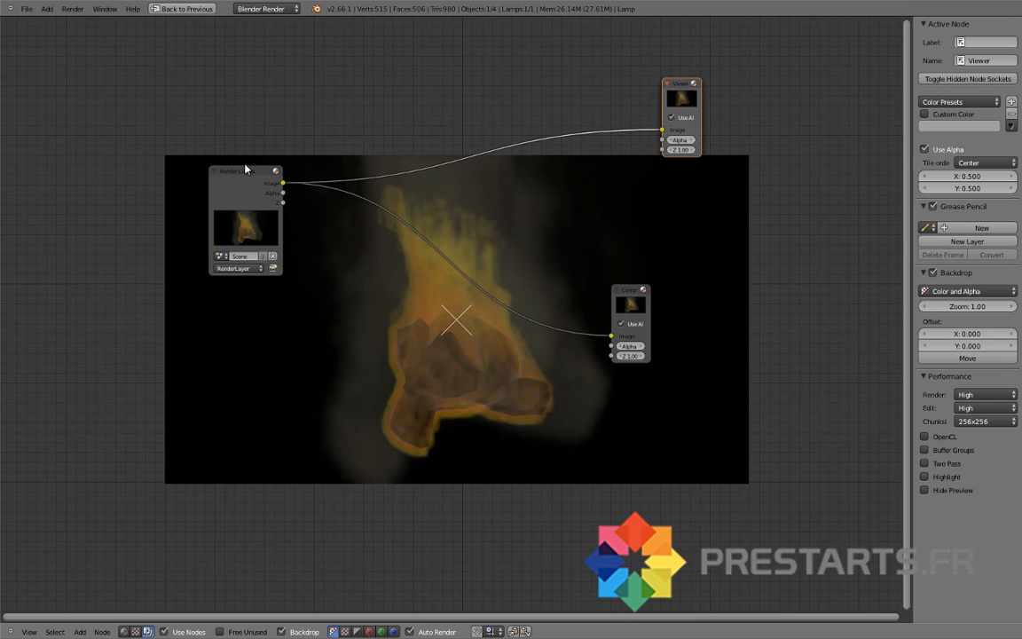
Step: Move the Render Layers node clear of the backdrop image and insert a Blur node on its link to the Composite node
drag(235, 175, 166, 119)
key(shift+a)
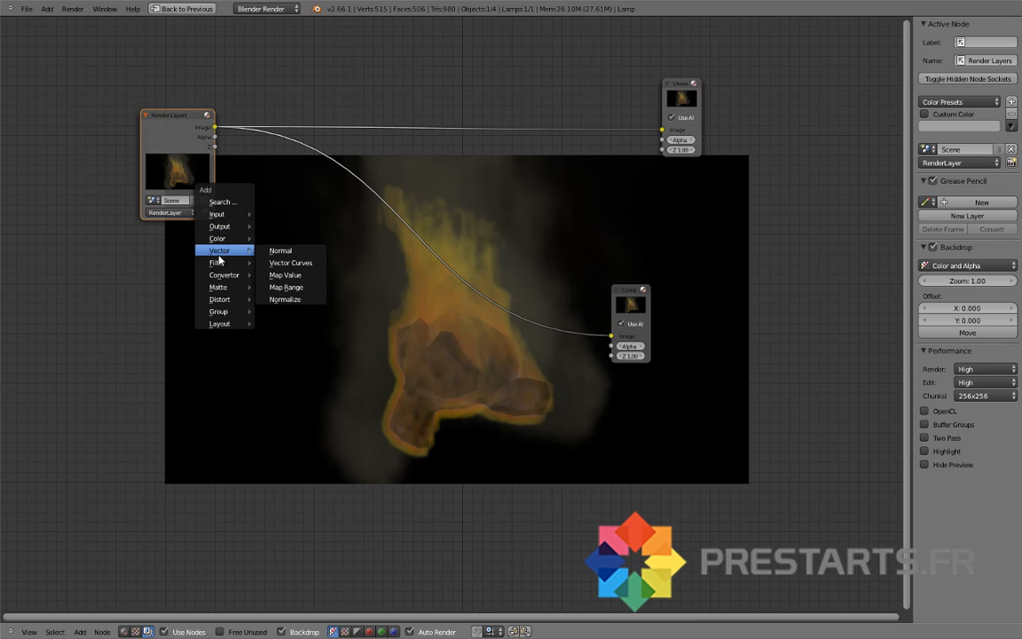
mouse_move(219, 264)
click(275, 275)
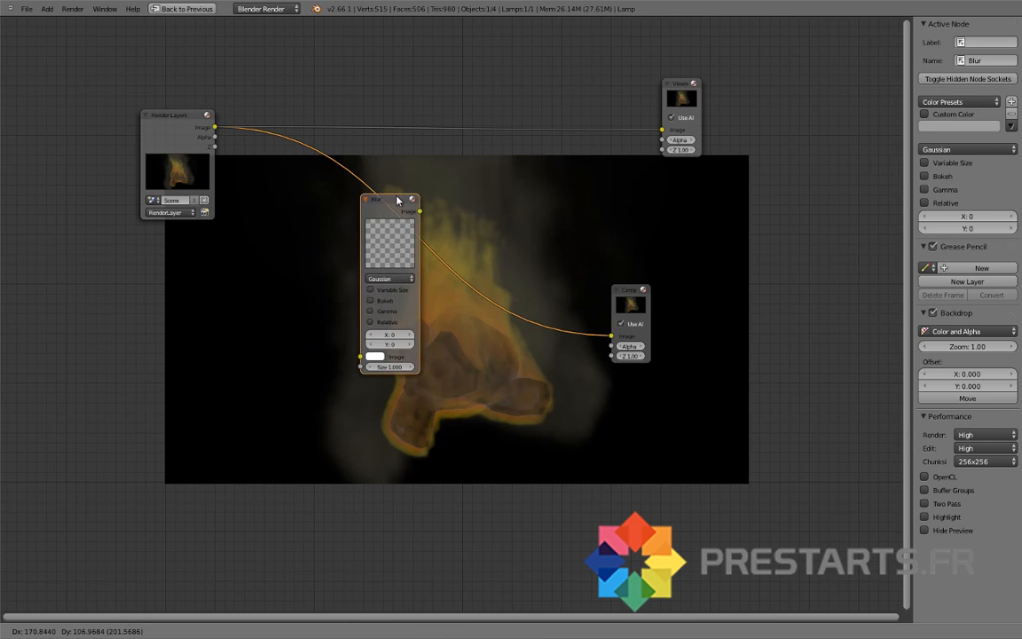
click(391, 206)
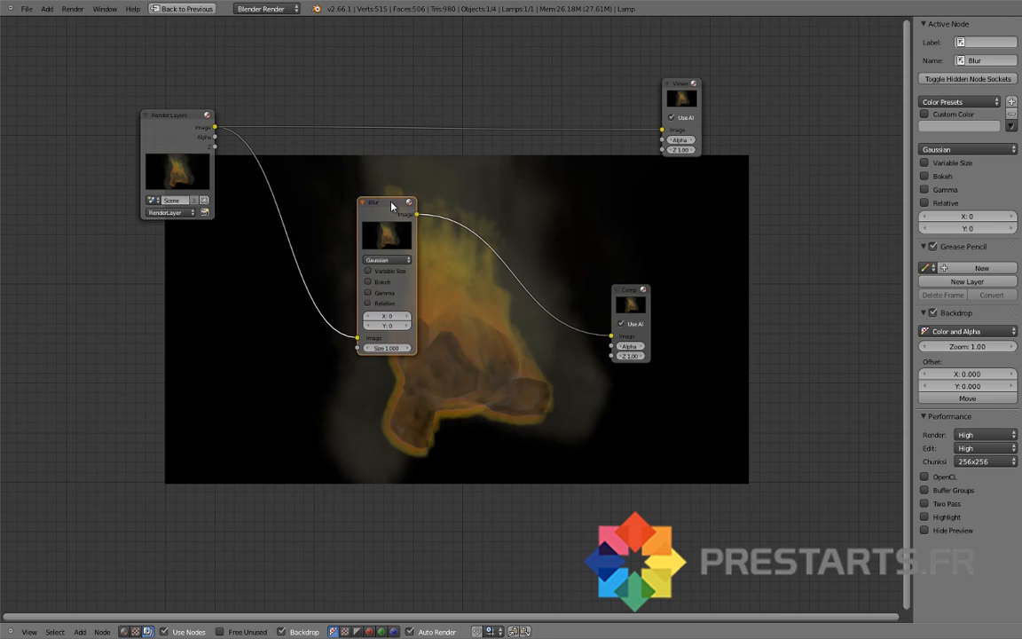
Step: Replace the Viewer's link from Render Layers with one from the Blur node's image output
scroll(391, 206, up, 1)
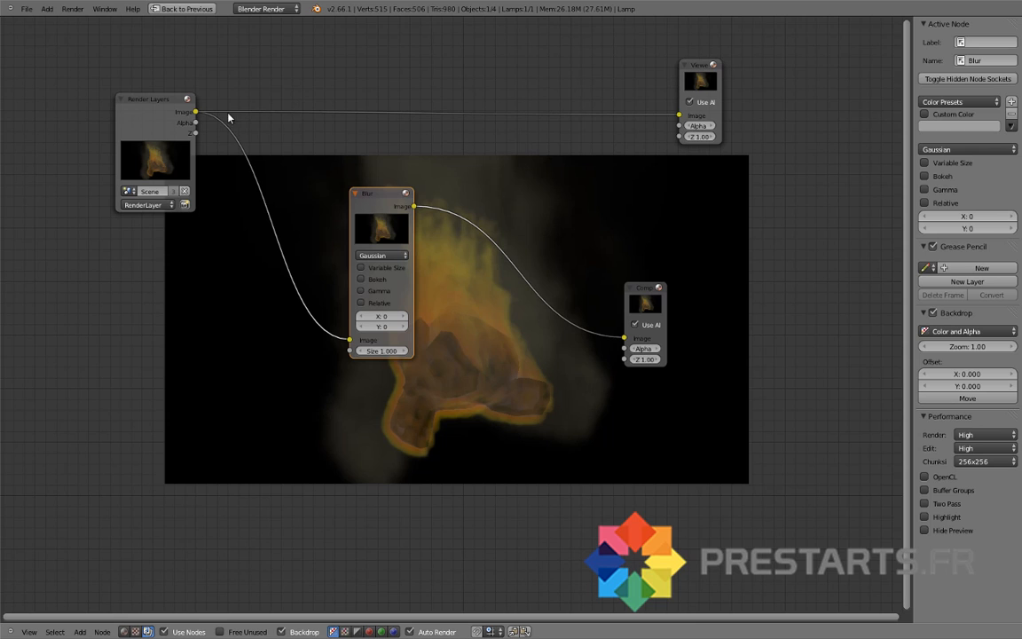
drag(462, 111, 402, 140)
drag(414, 207, 681, 129)
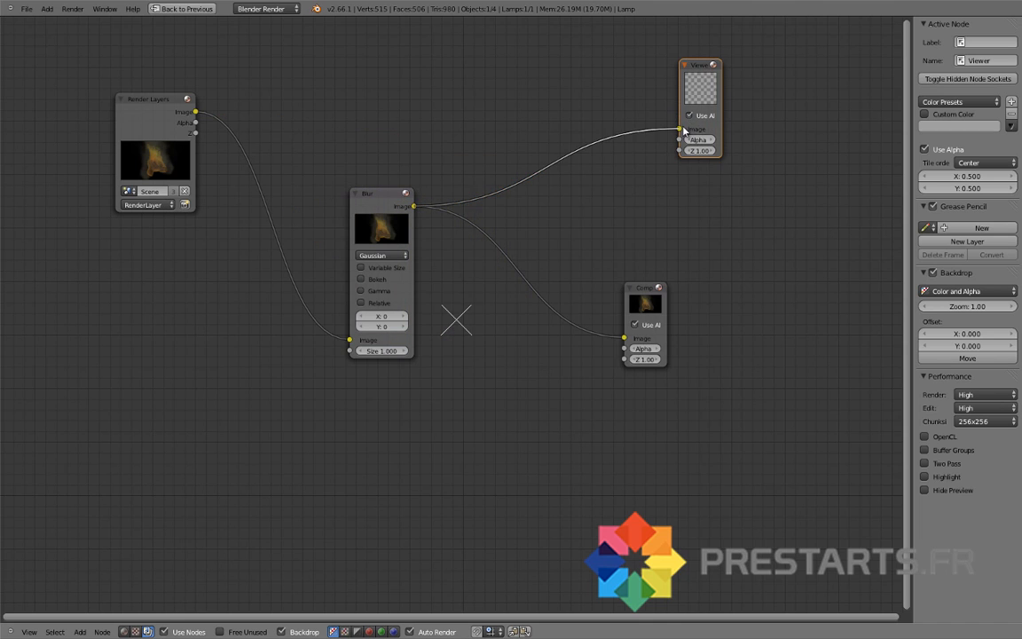
scroll(432, 310, up, 1)
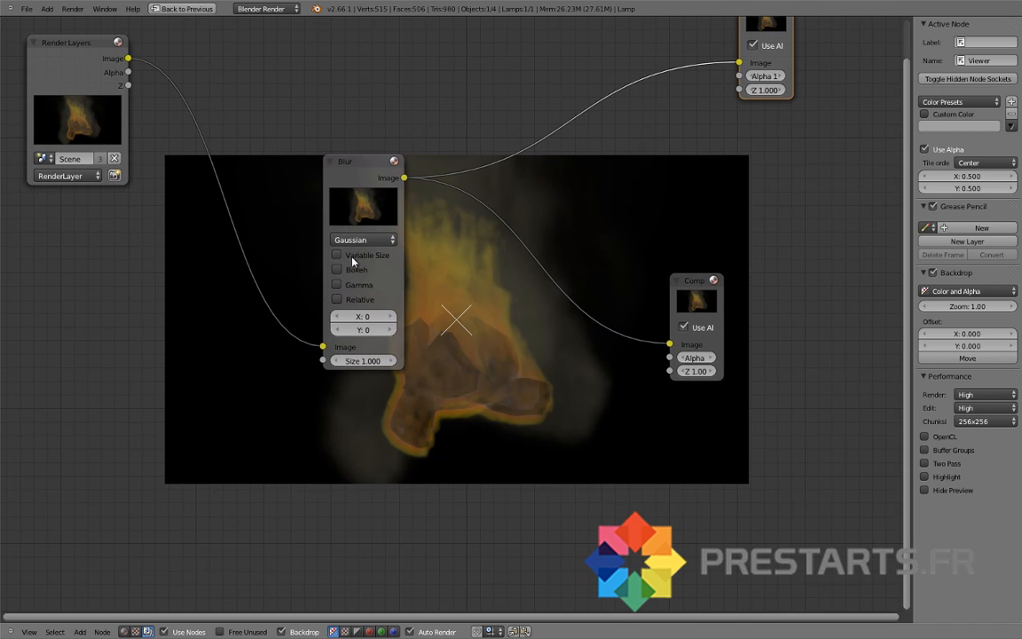
Step: Switch the Blur node's filter type to Fast Gaussian and set both its X and Y blur to 10
click(364, 238)
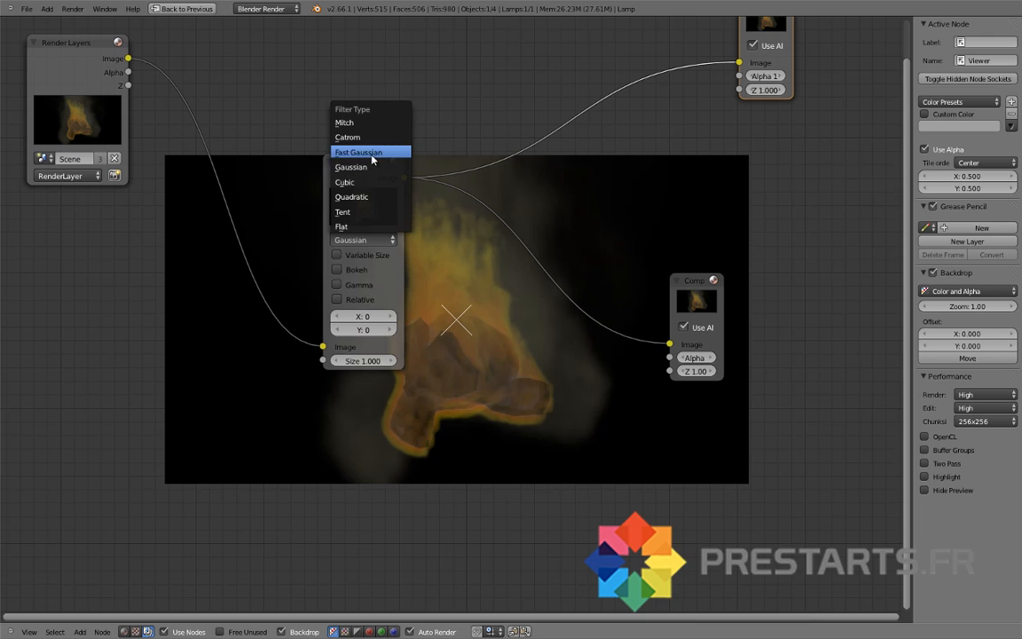
click(359, 152)
click(359, 273)
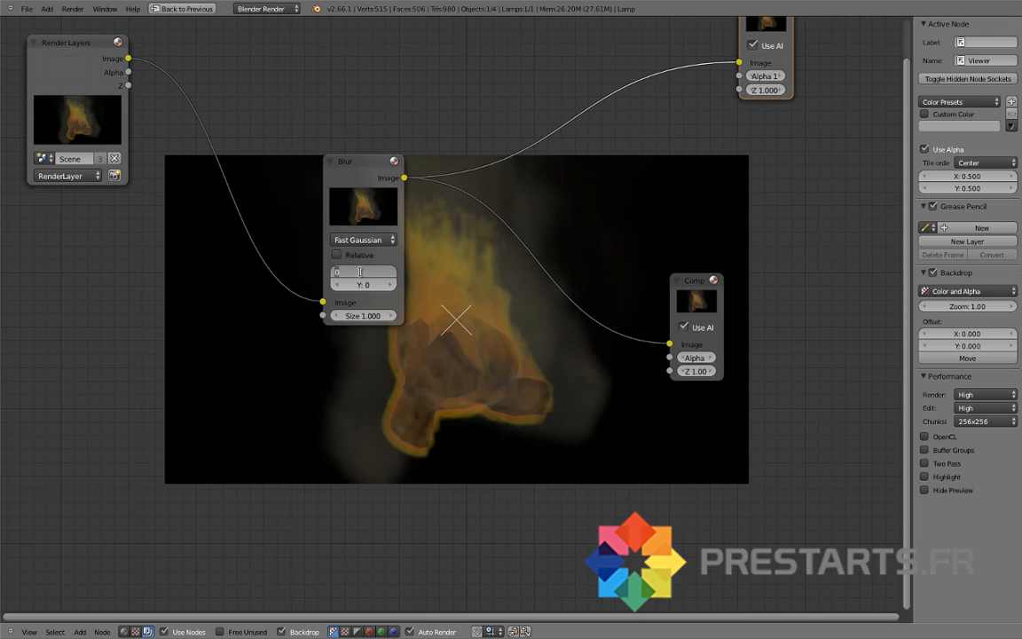
key(Tab)
text(1)
key(Tab)
text(0)
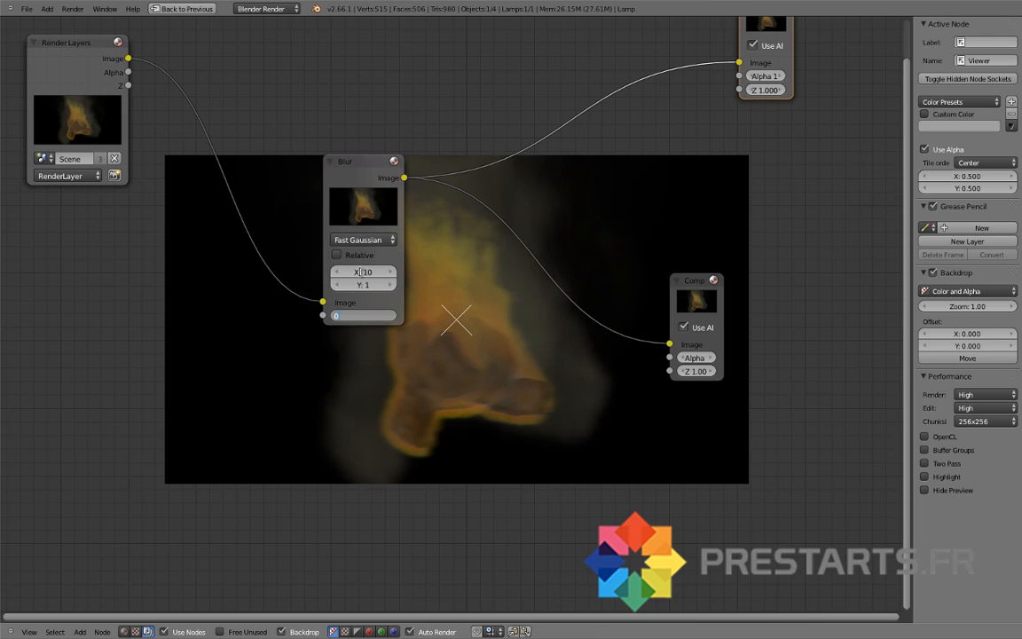
click(363, 284)
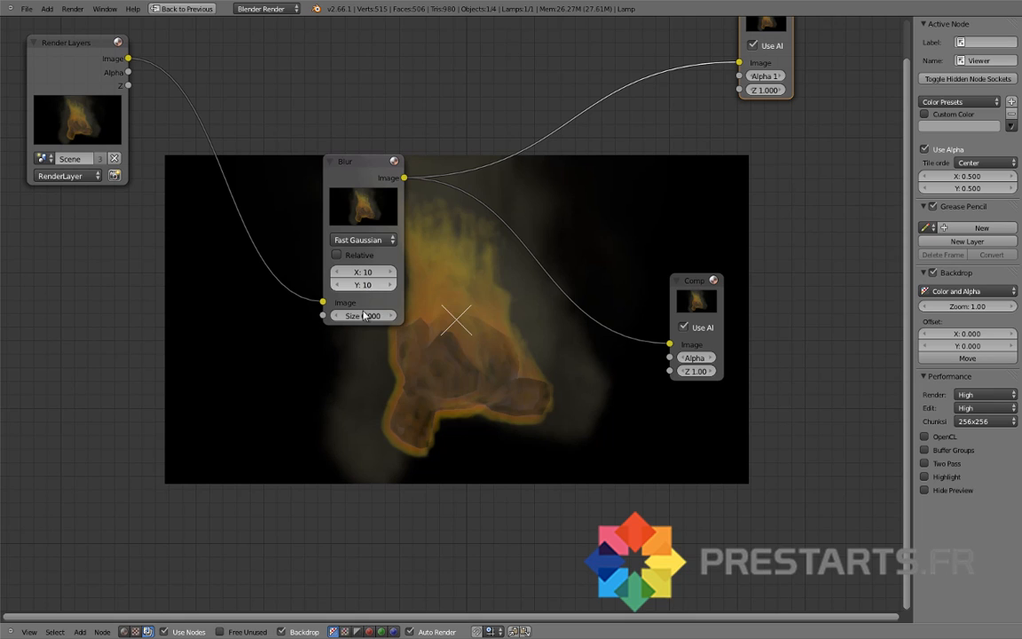
Step: Set the Blur node's Size to 1
click(360, 314)
text(1)
key(Return)
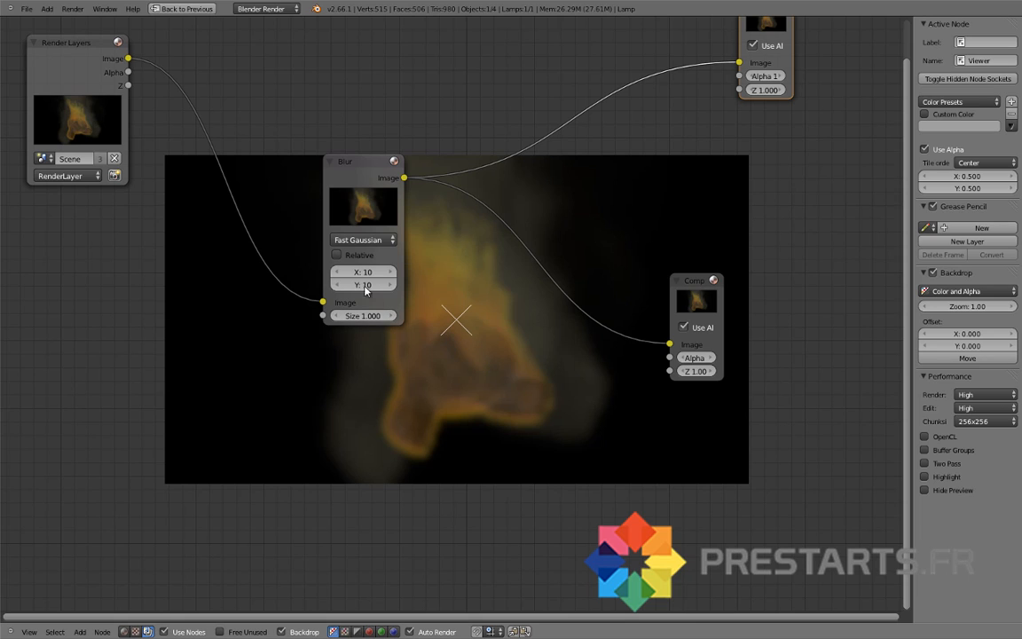
Step: Shift the Blur node up slightly and insert a Mix color node on its link to the Composite node
drag(355, 164, 333, 127)
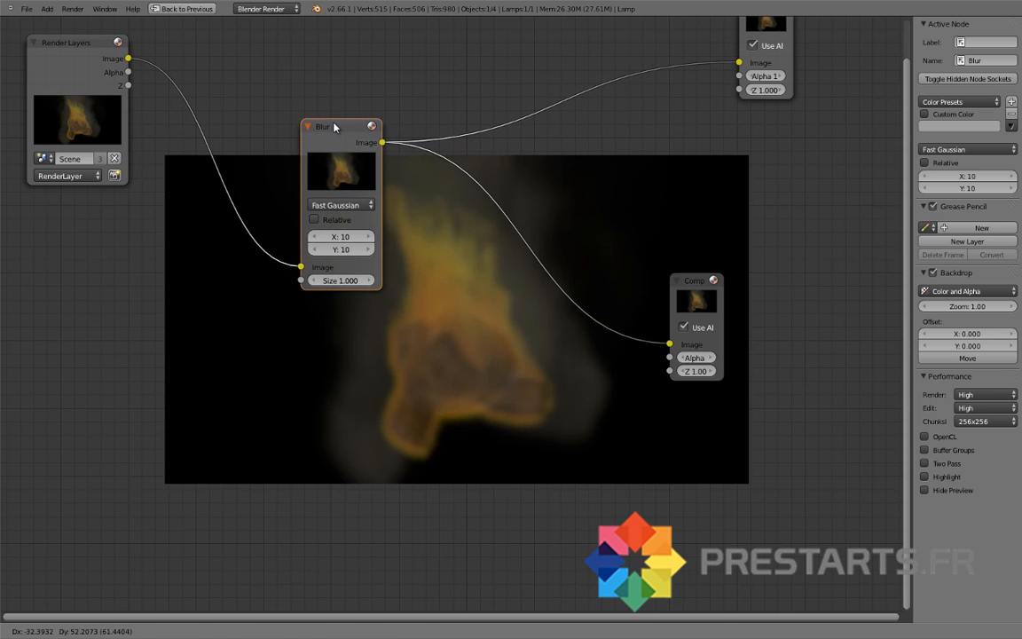
key(shift+a)
mouse_move(335, 126)
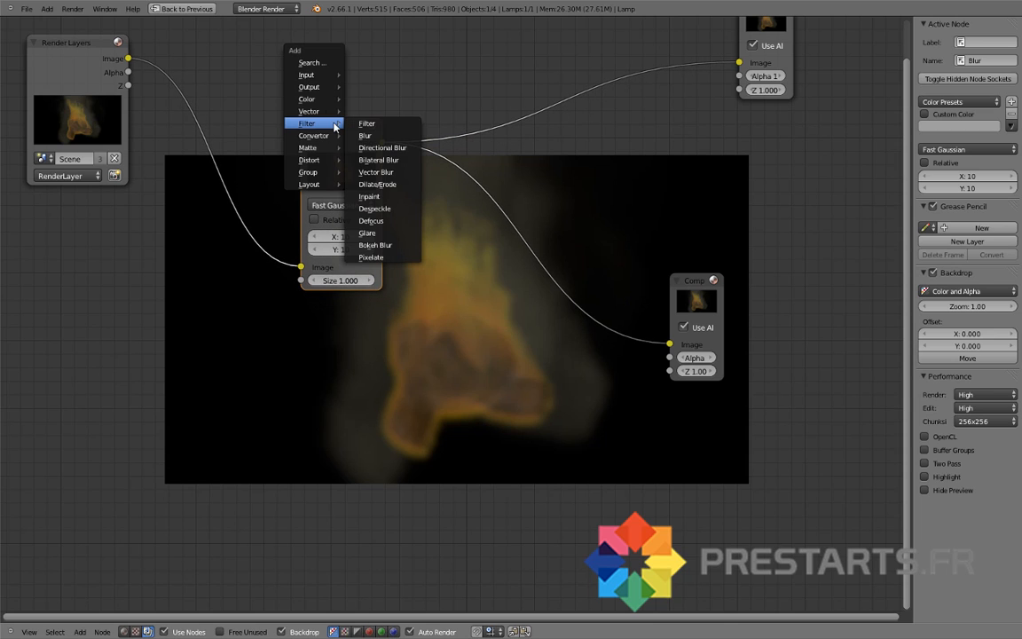
mouse_move(330, 99)
click(439, 111)
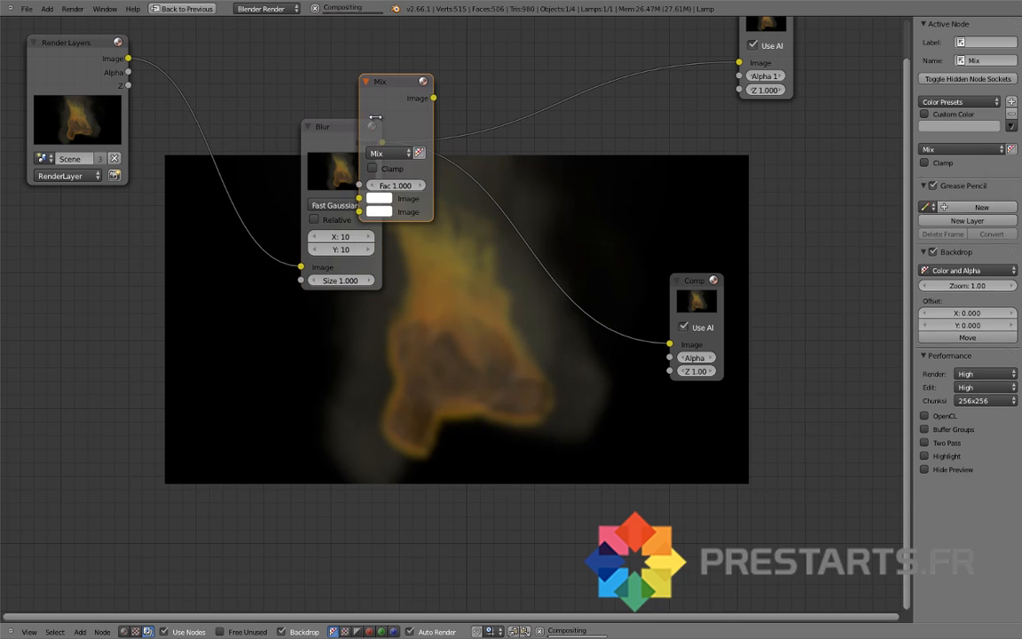
click(535, 227)
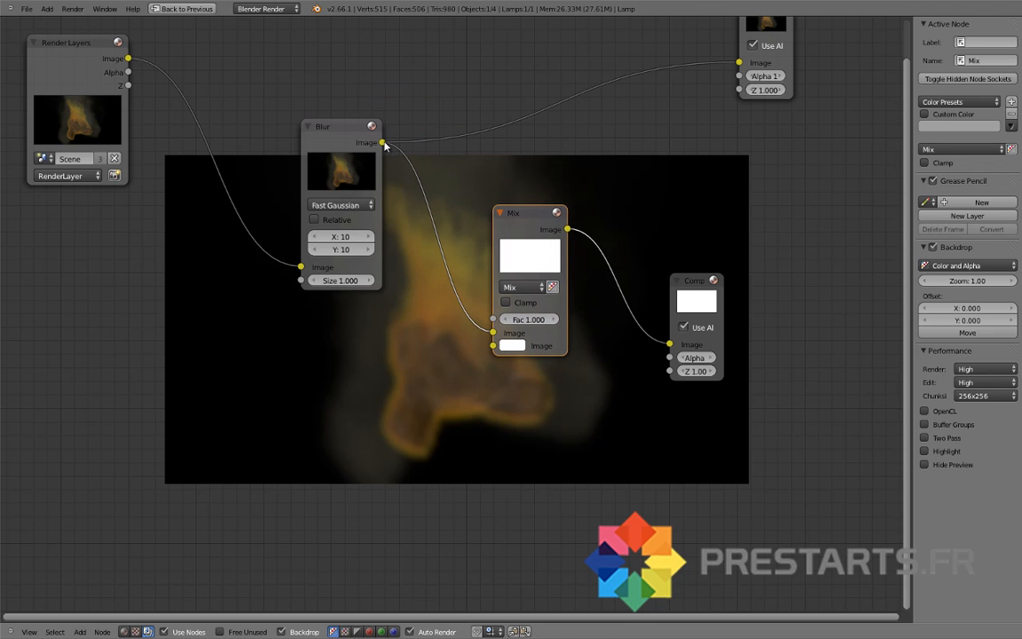
Step: Detach the Viewer from the Blur node, reposition the Mix node and connect its image output to the Viewer
drag(738, 64, 655, 66)
key(g)
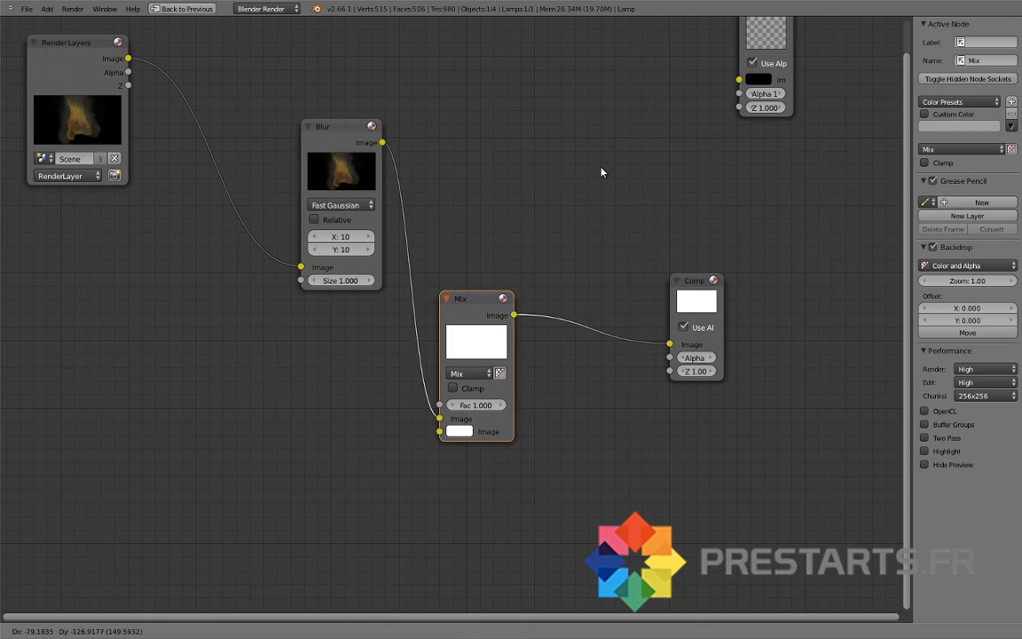
click(574, 229)
drag(556, 236, 738, 79)
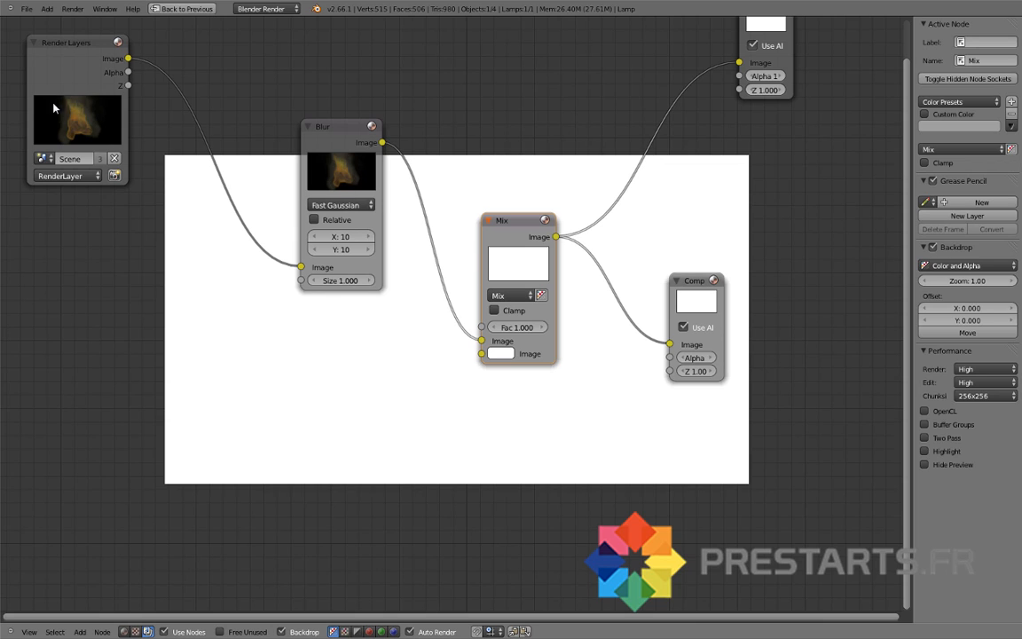
Step: Test Mix factors of 0.24 and 0.1 against the white second input and leave the factor at 0
click(509, 327)
text(0.24)
key(Return)
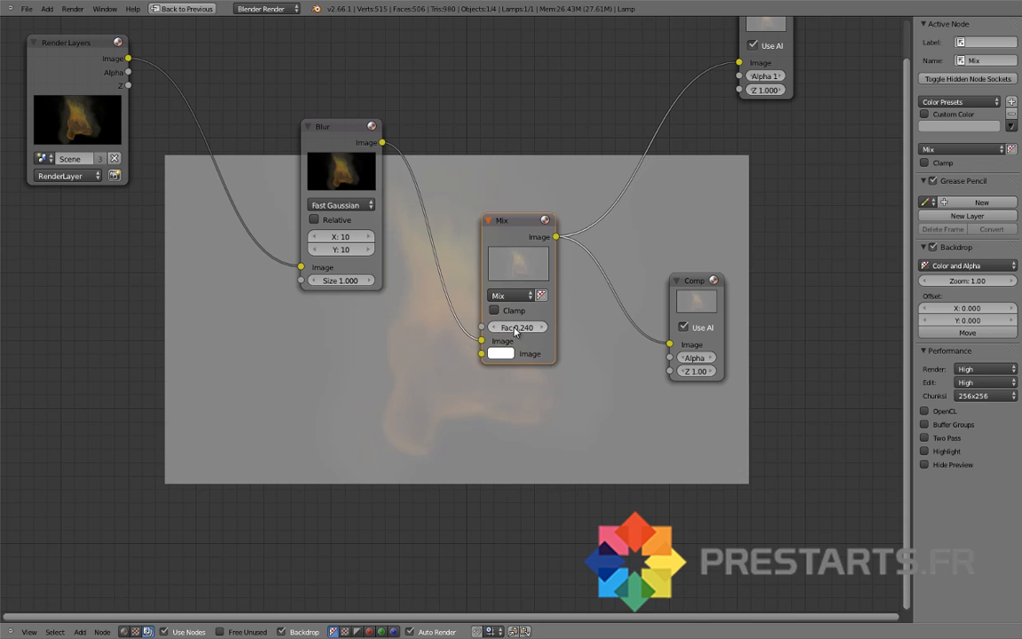
drag(520, 329, 481, 334)
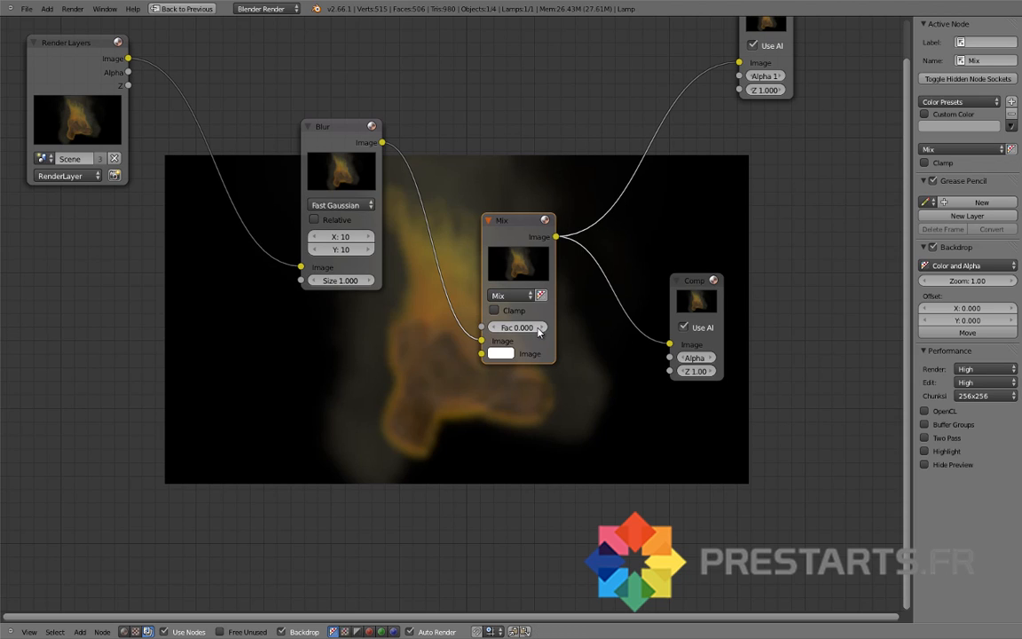
click(323, 133)
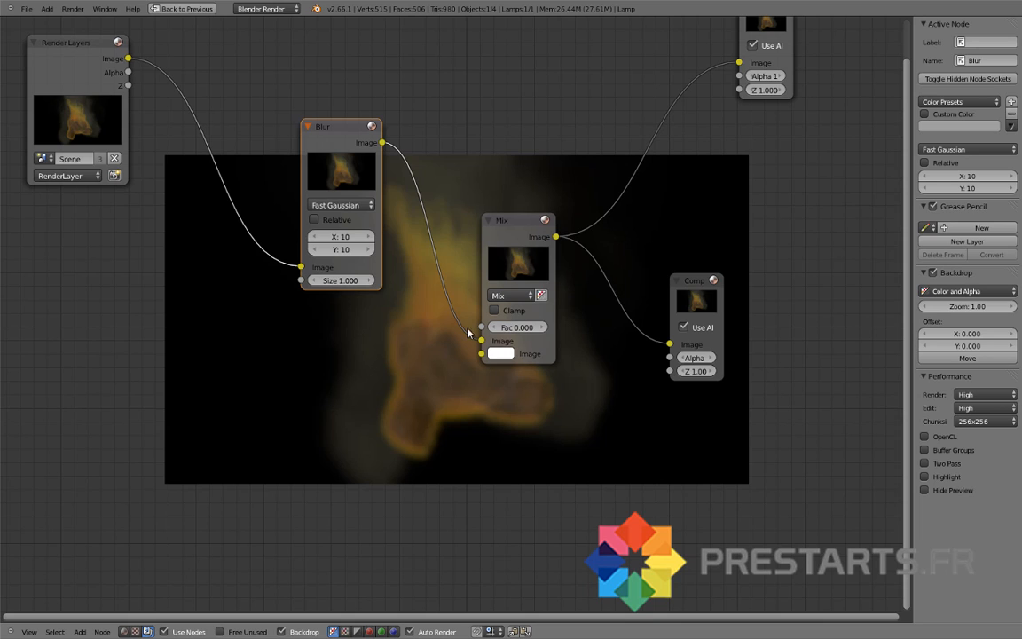
click(541, 327)
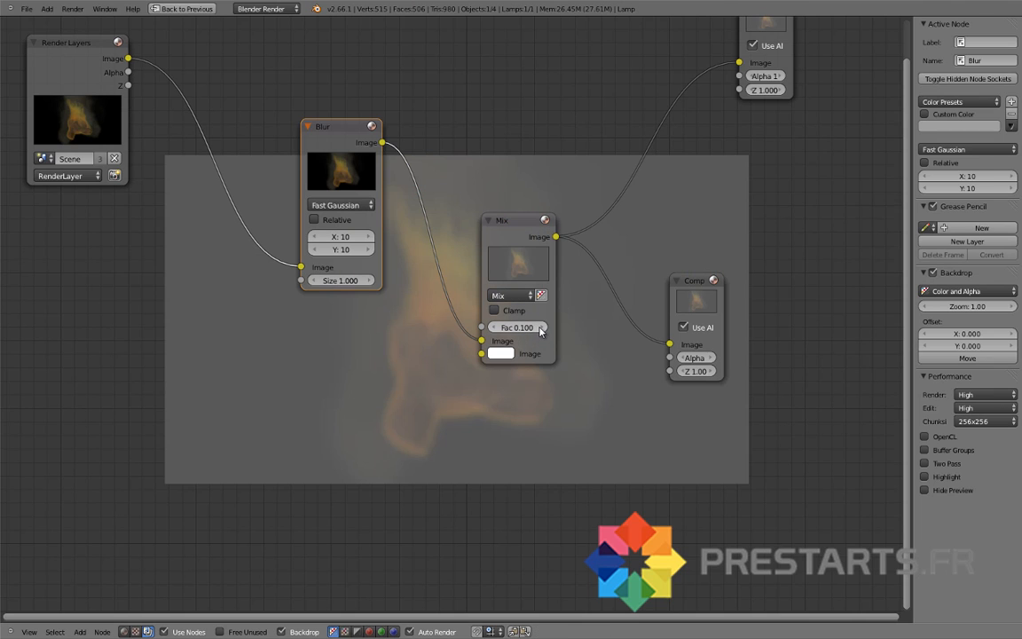
click(495, 328)
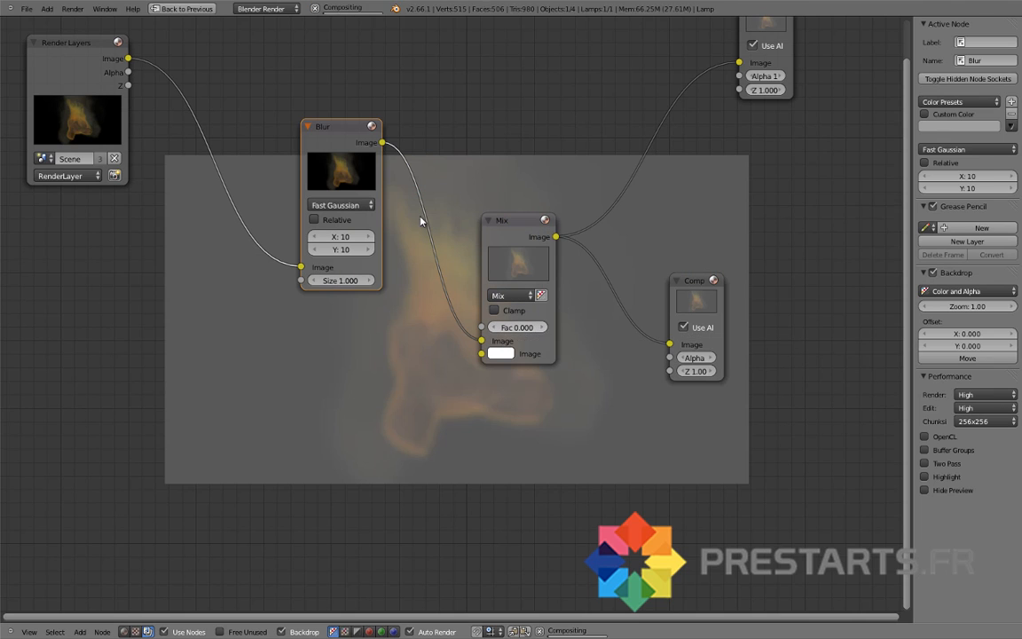
Step: Try feeding the Blur output into the Mix node's second image input with factors up to 0.8, and revert both changes
drag(382, 141, 480, 353)
click(542, 327)
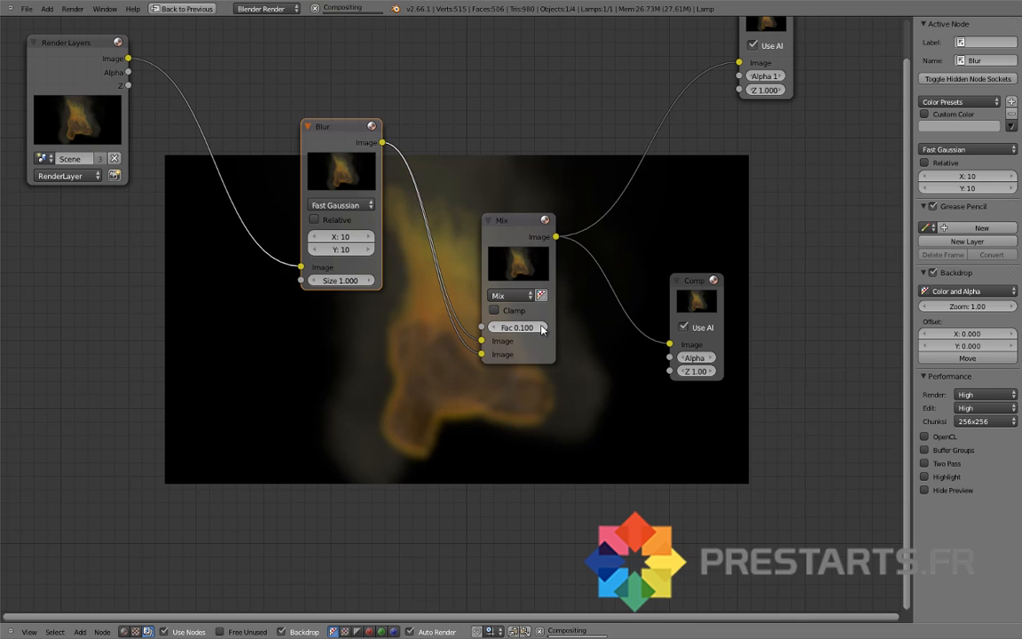
click(542, 327)
click(542, 327)
click(542, 328)
click(542, 327)
click(542, 328)
click(542, 327)
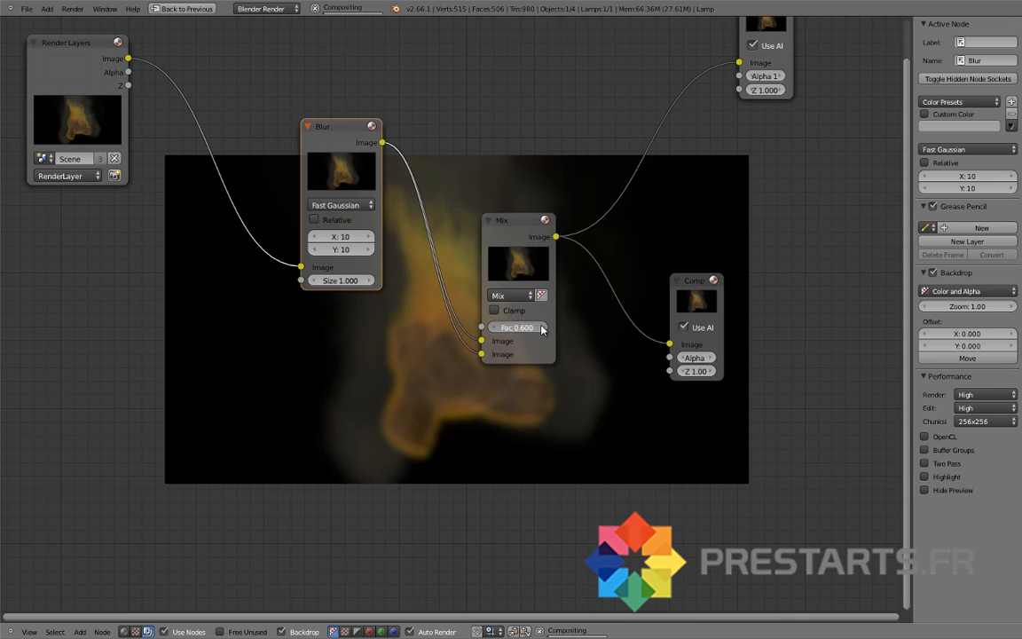
click(542, 327)
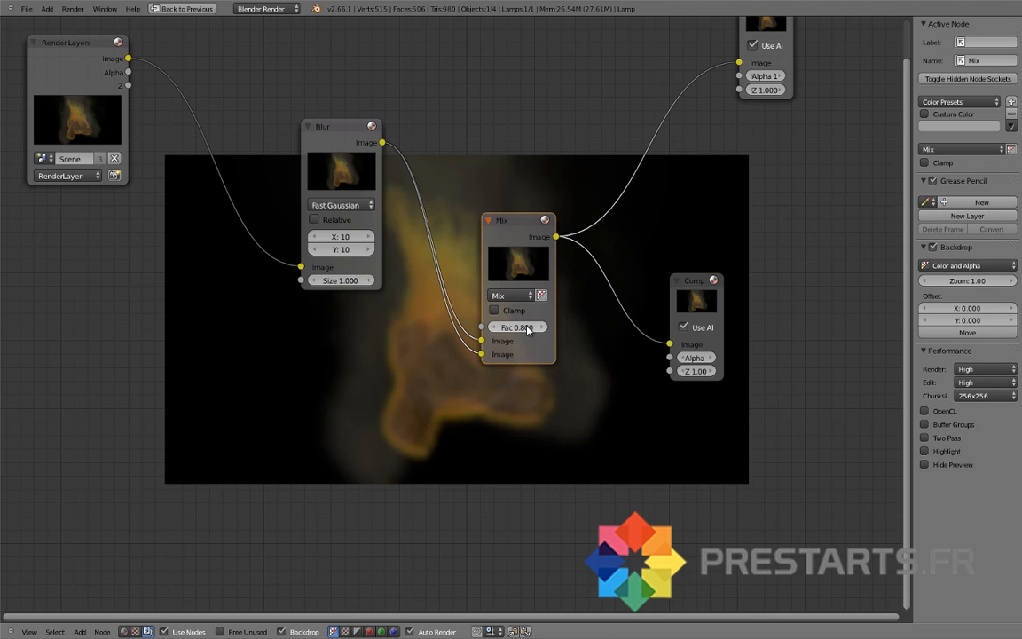
drag(528, 330, 450, 346)
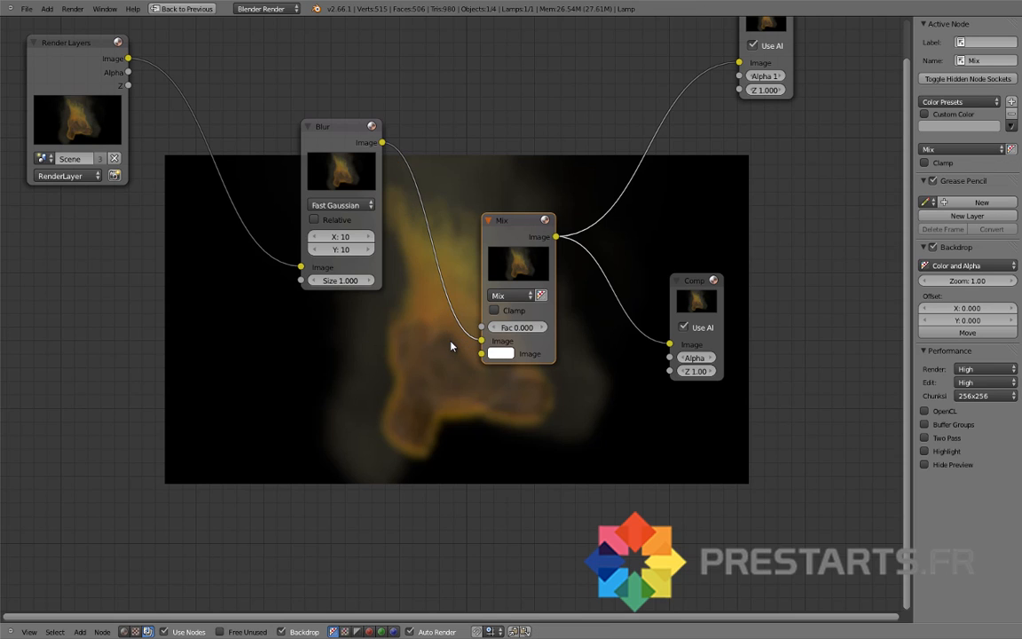
Step: Set the Blur node's Size to 0.948 while trying a temporary link from Render Layers to the Mix node's second image input
drag(128, 60, 429, 332)
click(336, 173)
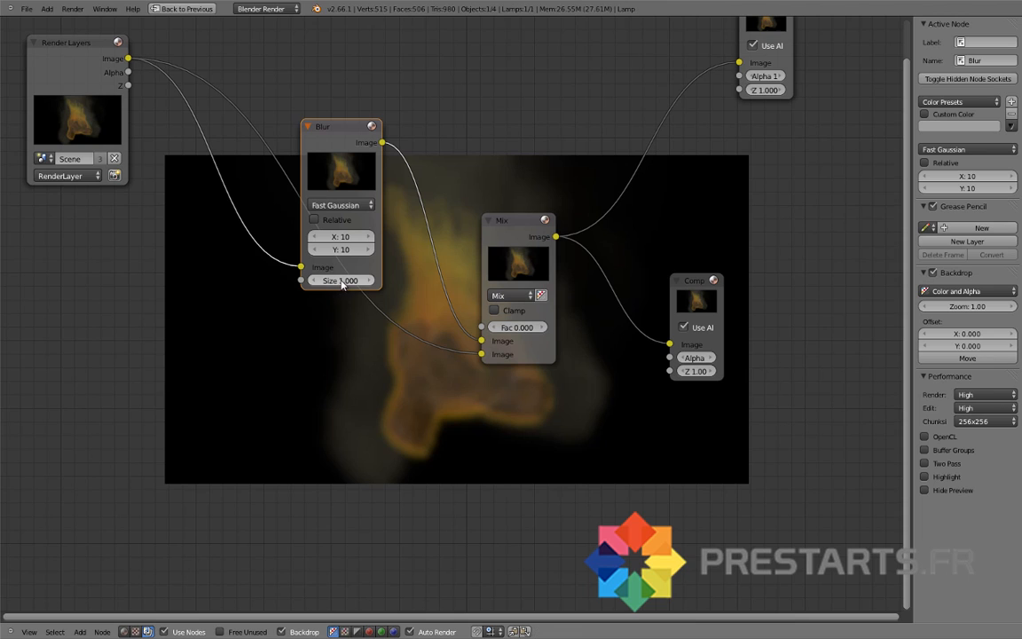
drag(342, 283, 326, 283)
drag(482, 353, 338, 379)
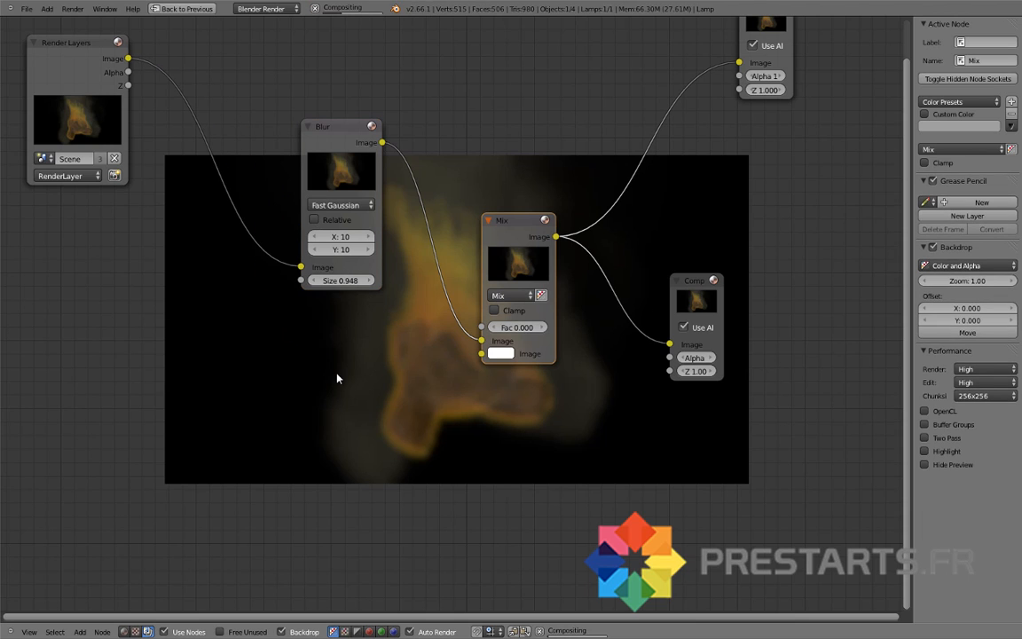
Step: Try the Add blend type on the Mix node with a factor of 0.25, and restore Mix with factor 0
drag(523, 220, 518, 179)
click(509, 255)
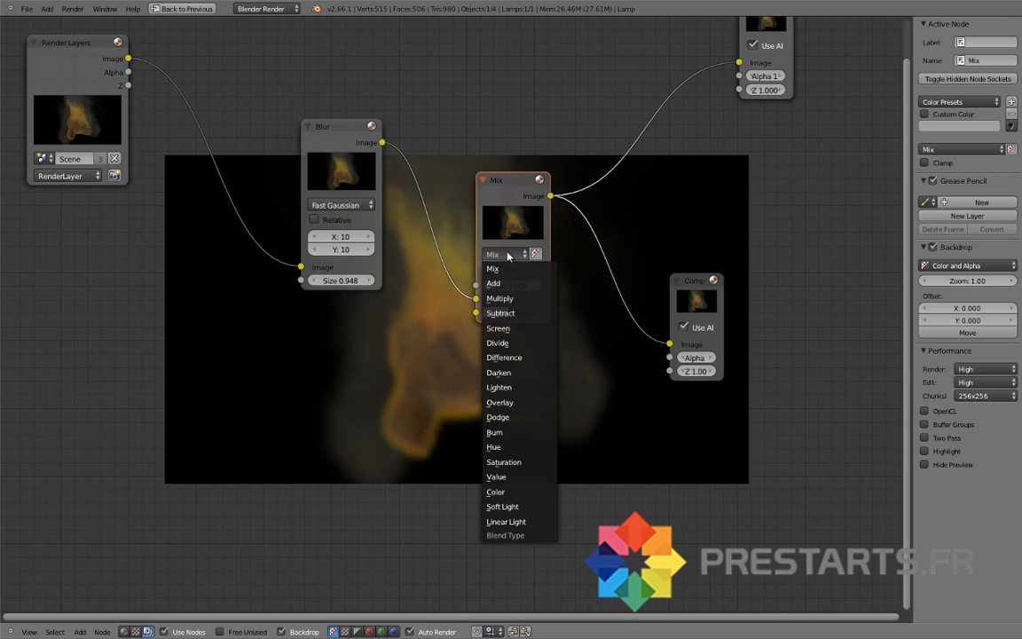
click(493, 283)
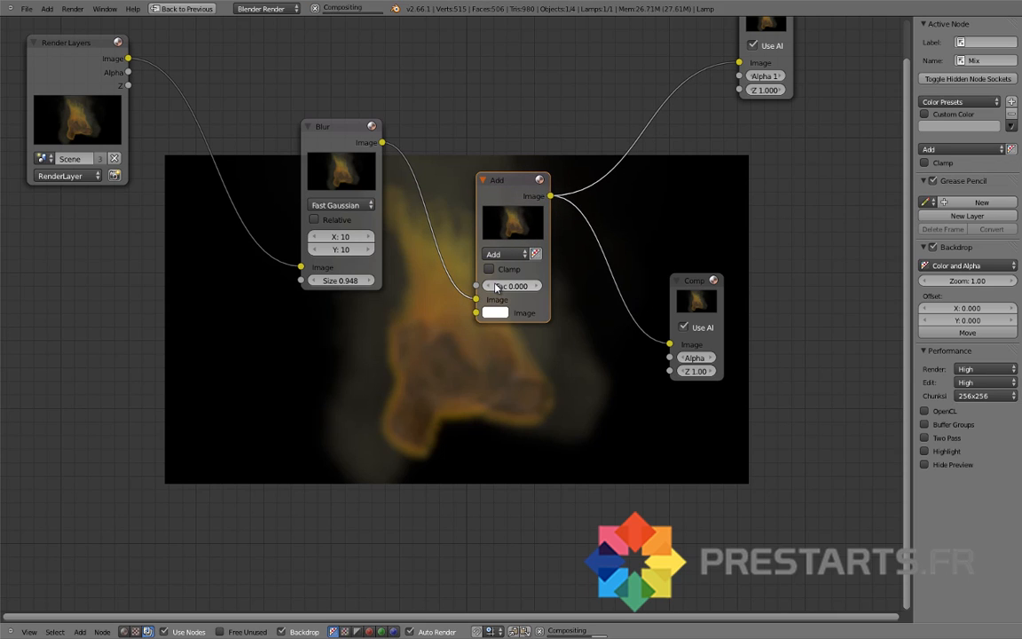
drag(533, 298, 467, 297)
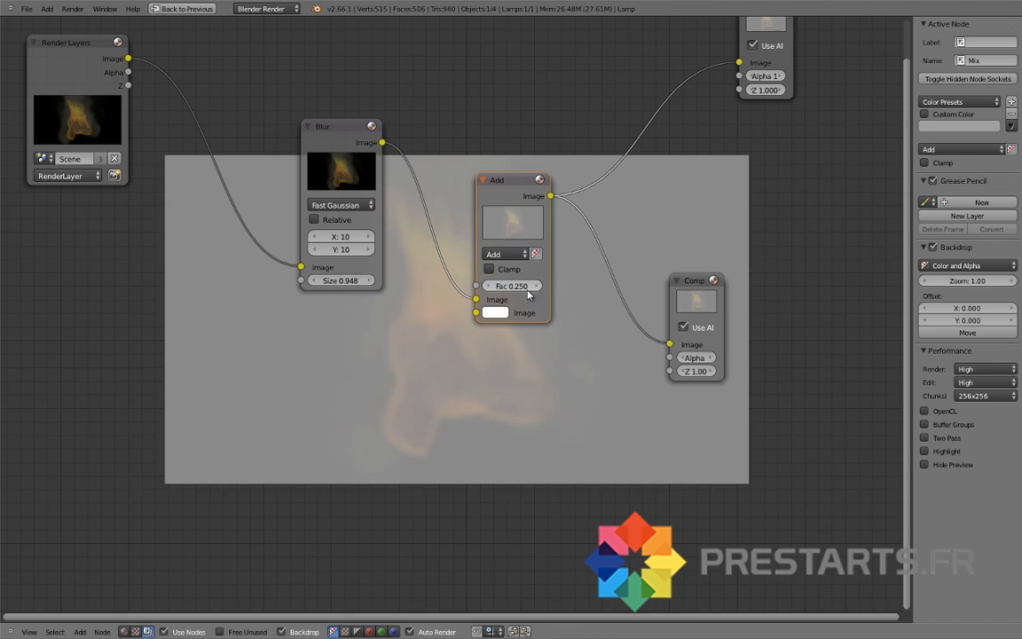
click(509, 255)
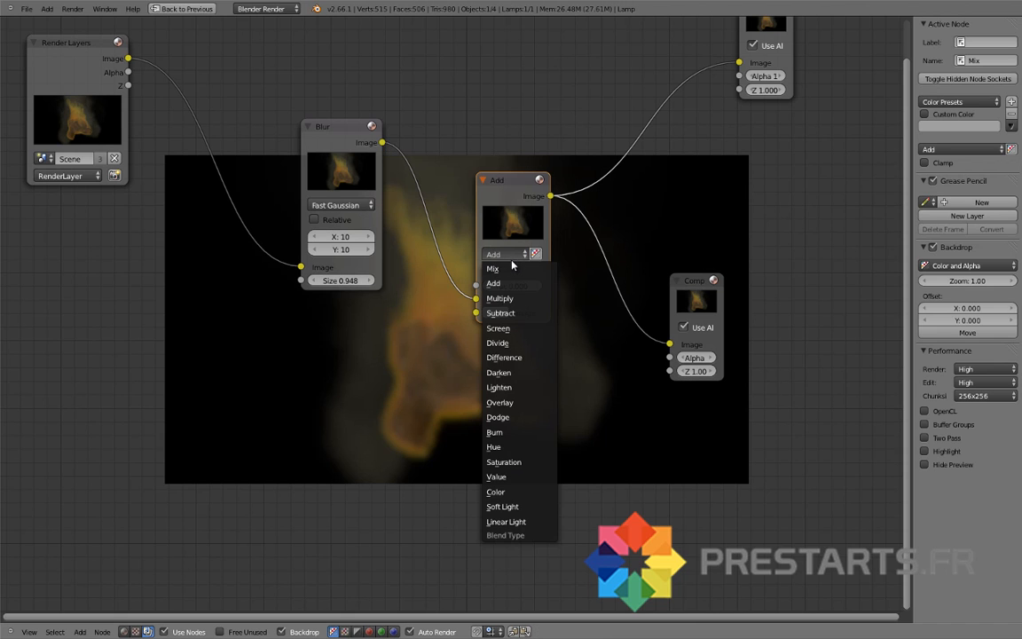
click(511, 265)
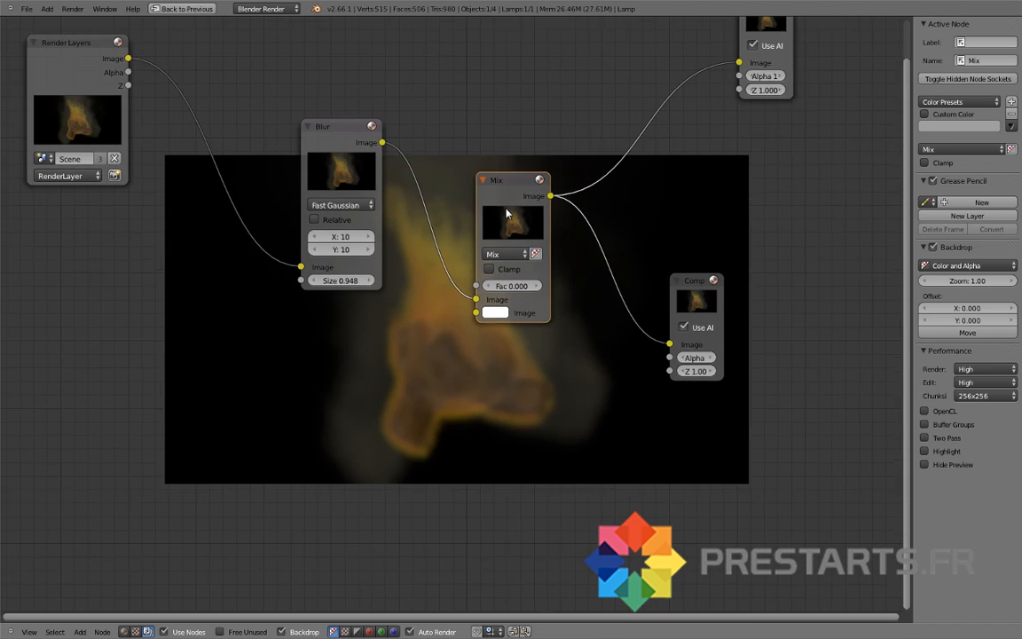
Step: Duplicate the Blur node and place the copy below the original
scroll(444, 221, down, 1)
click(338, 148)
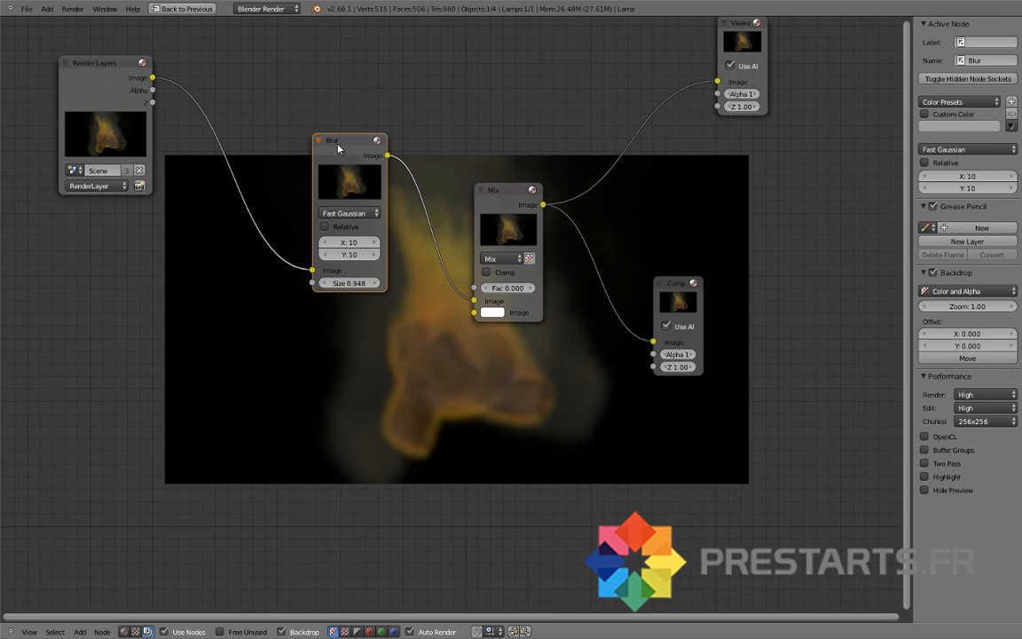
key(shift+d)
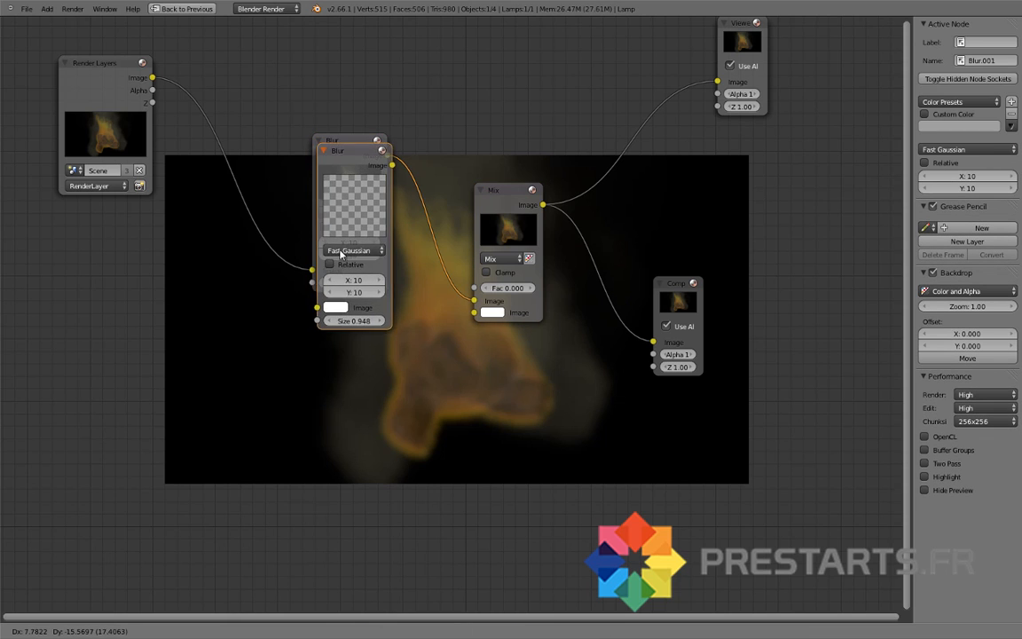
click(333, 340)
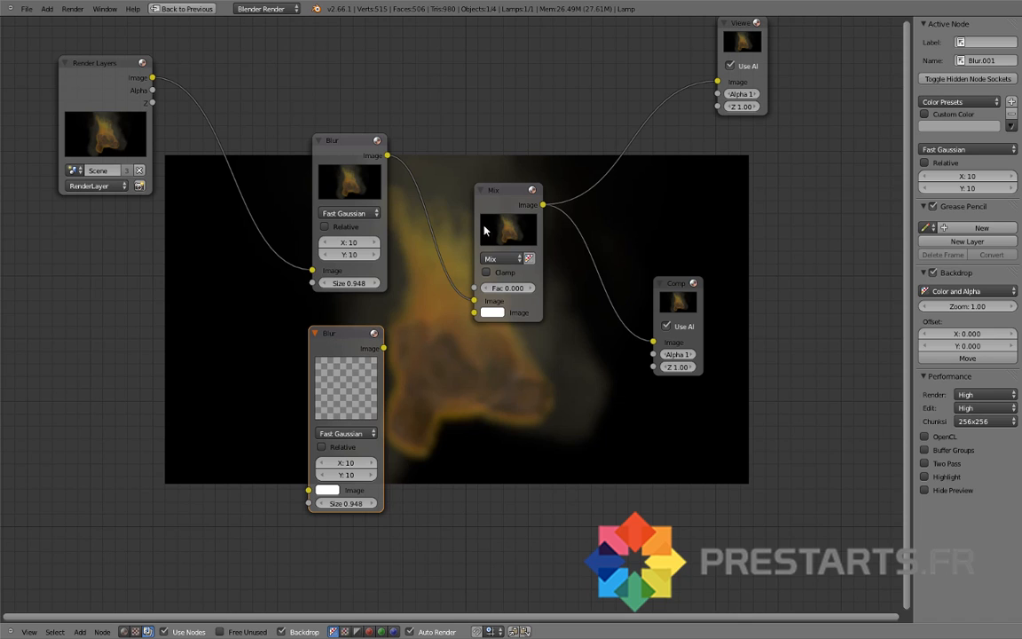
Step: Move the Mix and Composite nodes farther right to make room and place a duplicate of the Mix node beside the second Blur
drag(484, 231, 543, 205)
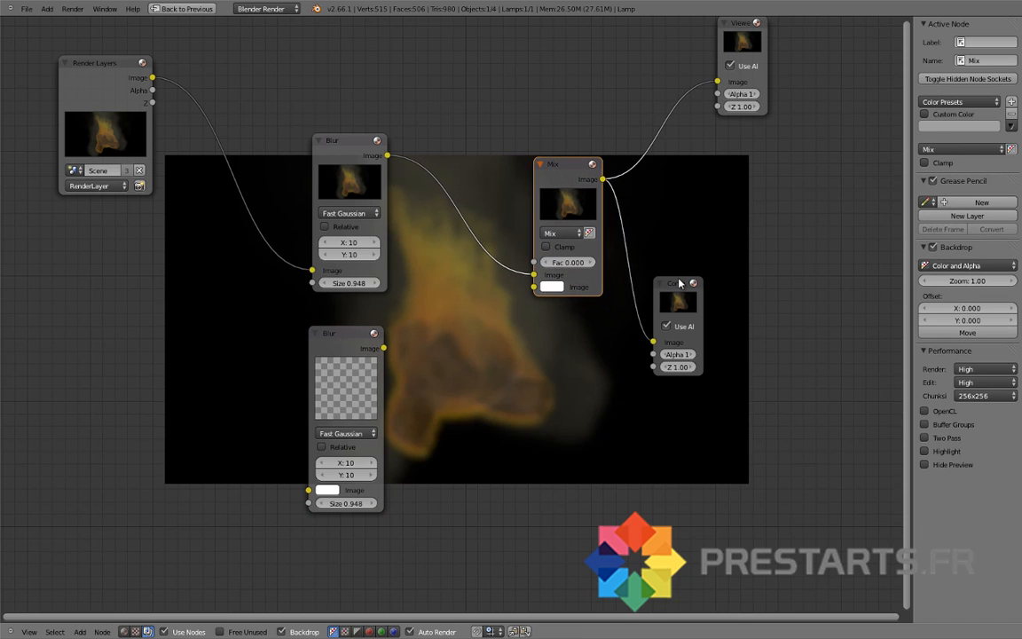
drag(680, 283, 797, 272)
click(573, 173)
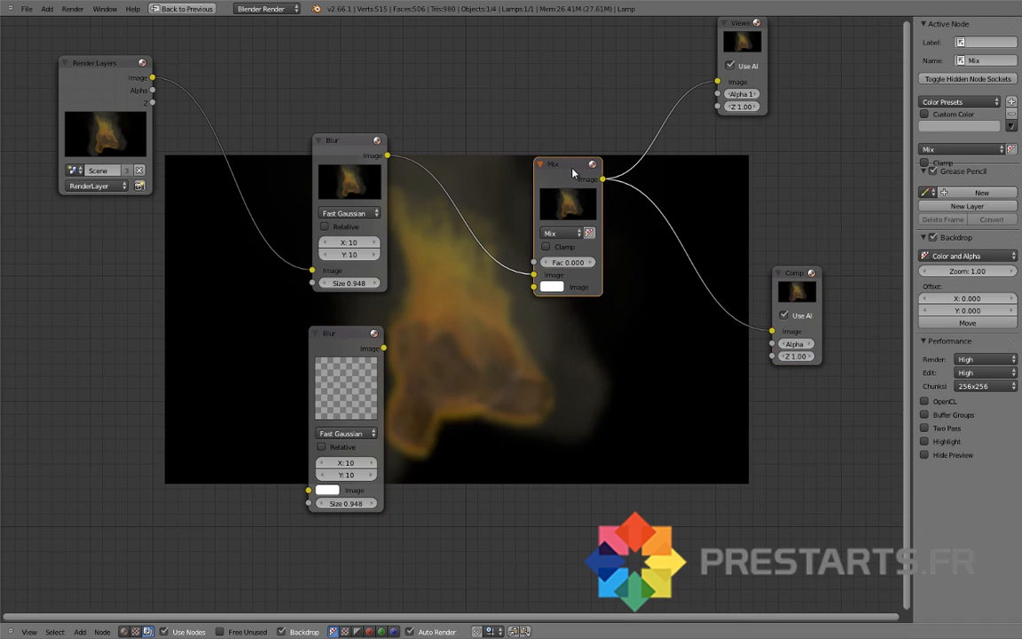
key(shift+d)
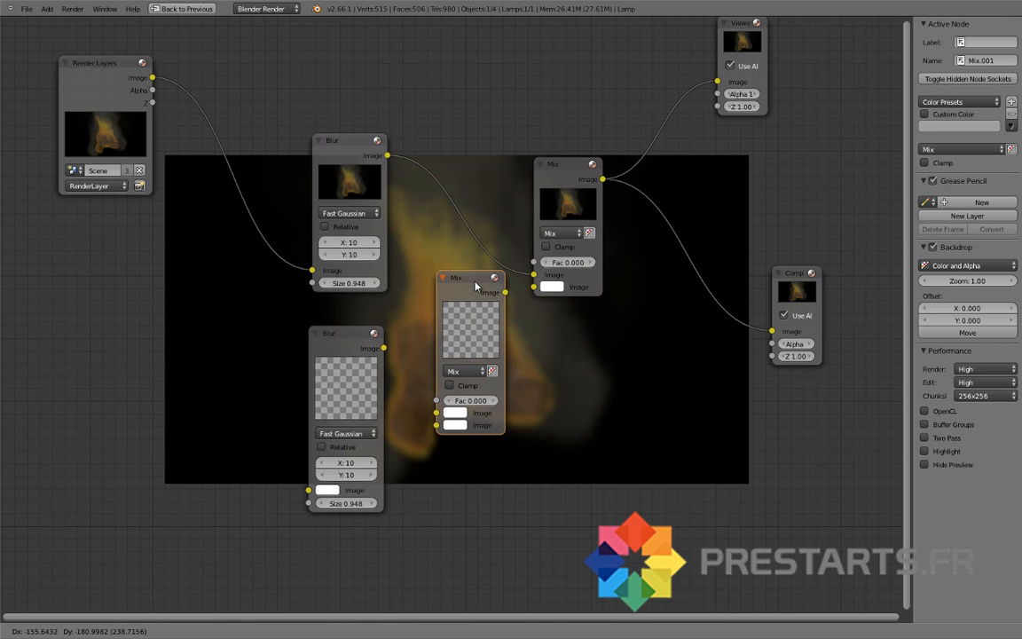
click(475, 285)
Step: Cut the link between the original Blur and Mix nodes and align the duplicated Blur node beneath the original
drag(533, 275, 507, 242)
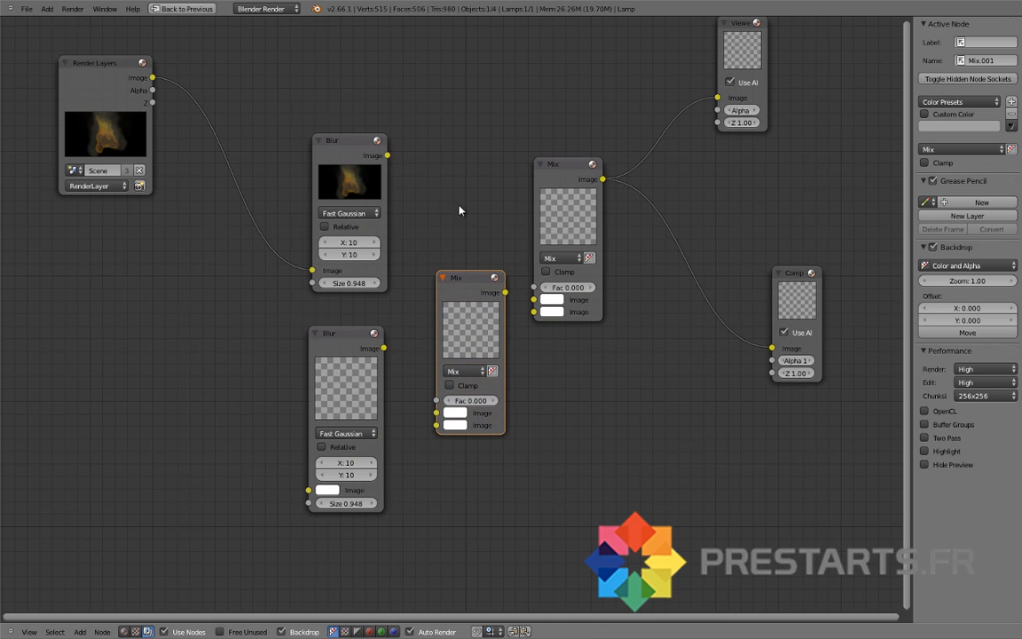
drag(357, 340, 359, 334)
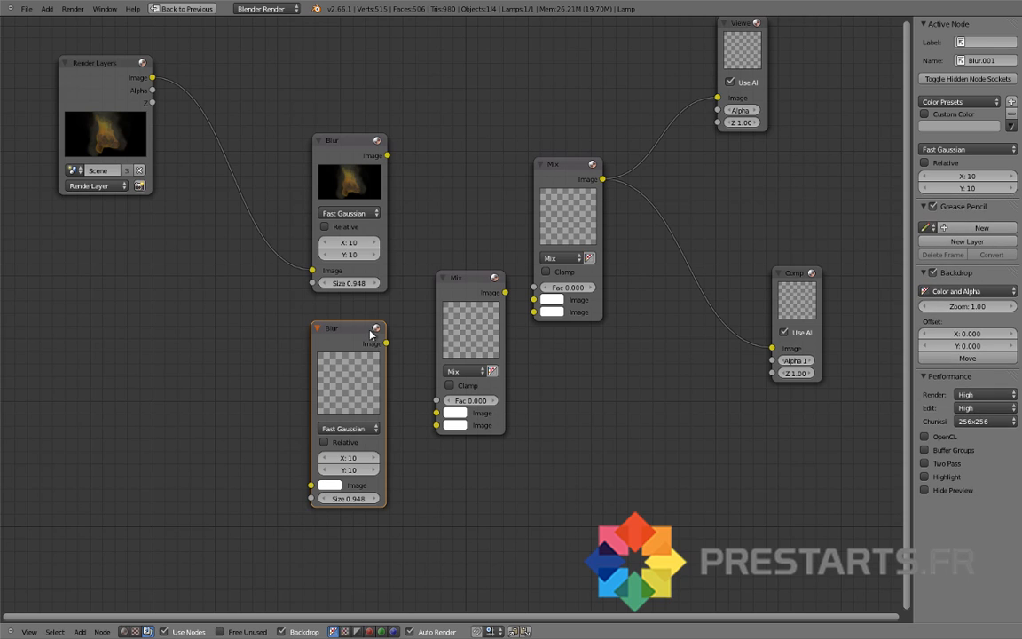
Step: Connect the Render Layers image output to the lower Blur node and reposition the upper Blur above it
drag(153, 78, 310, 486)
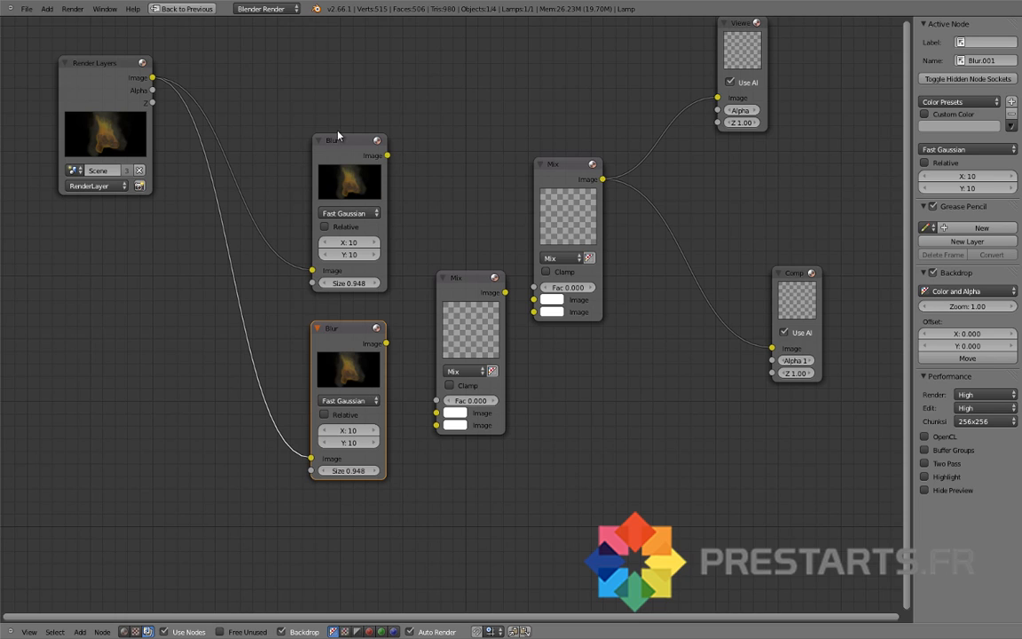
drag(338, 134, 334, 129)
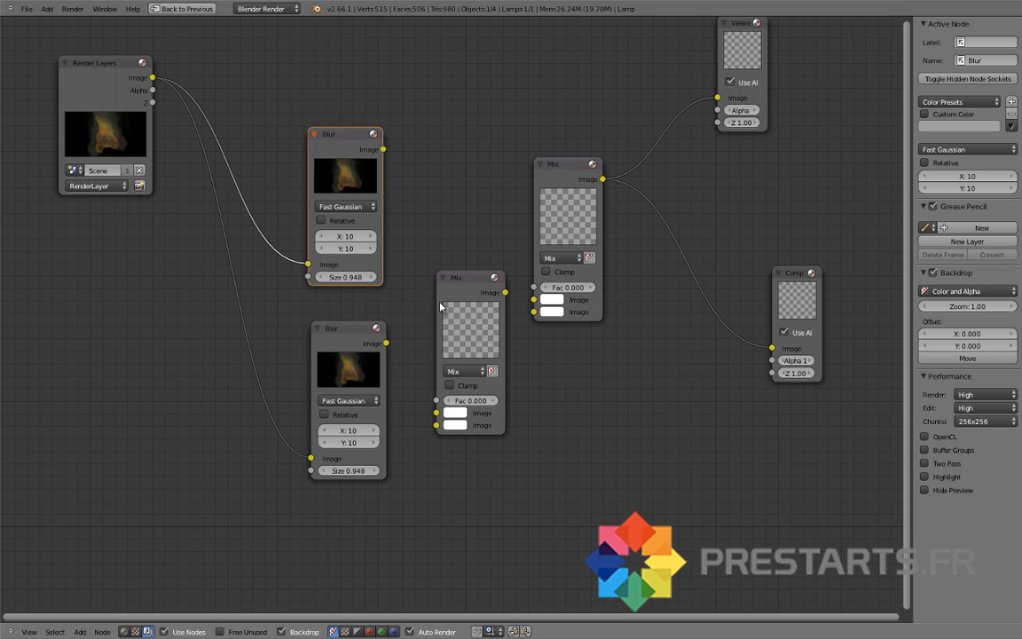
key(g)
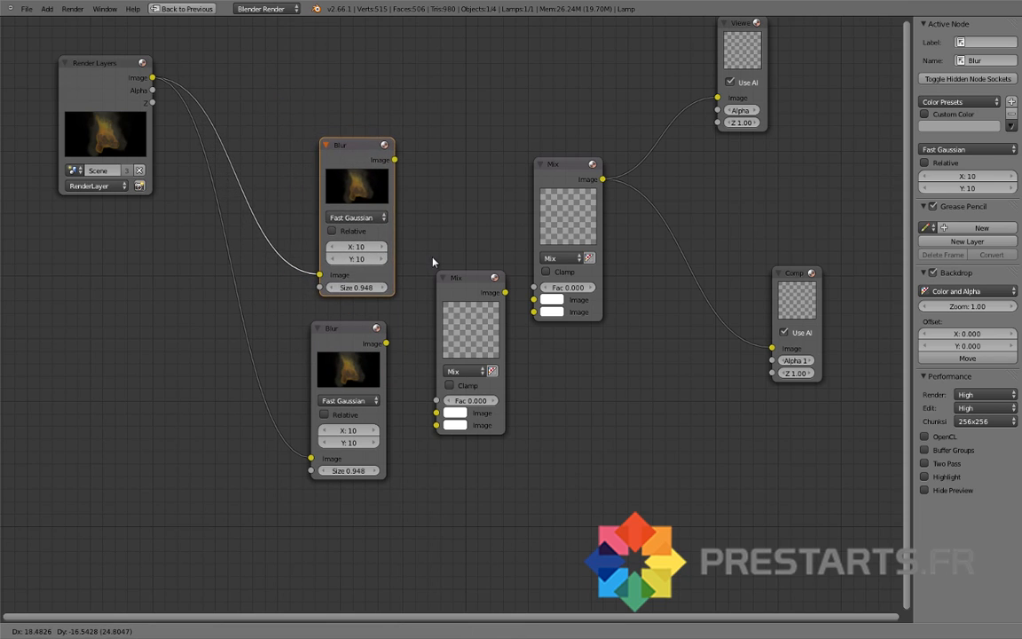
click(422, 258)
Step: Link the lower Blur to the nearby Mix node's second image input and the upper Blur to its first, moving the upper Blur clear
drag(386, 343, 435, 425)
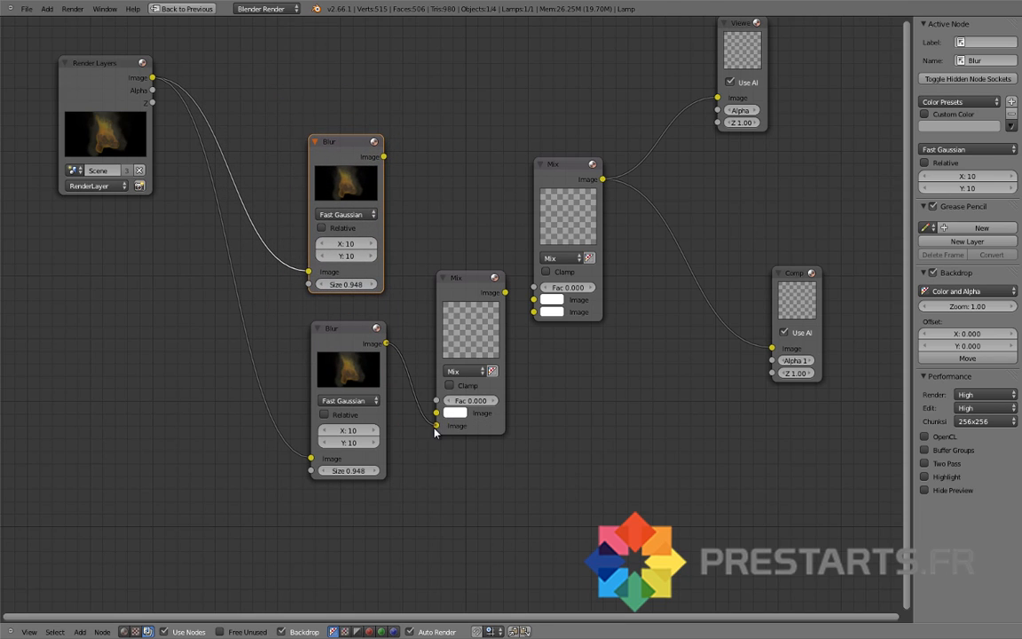
key(g)
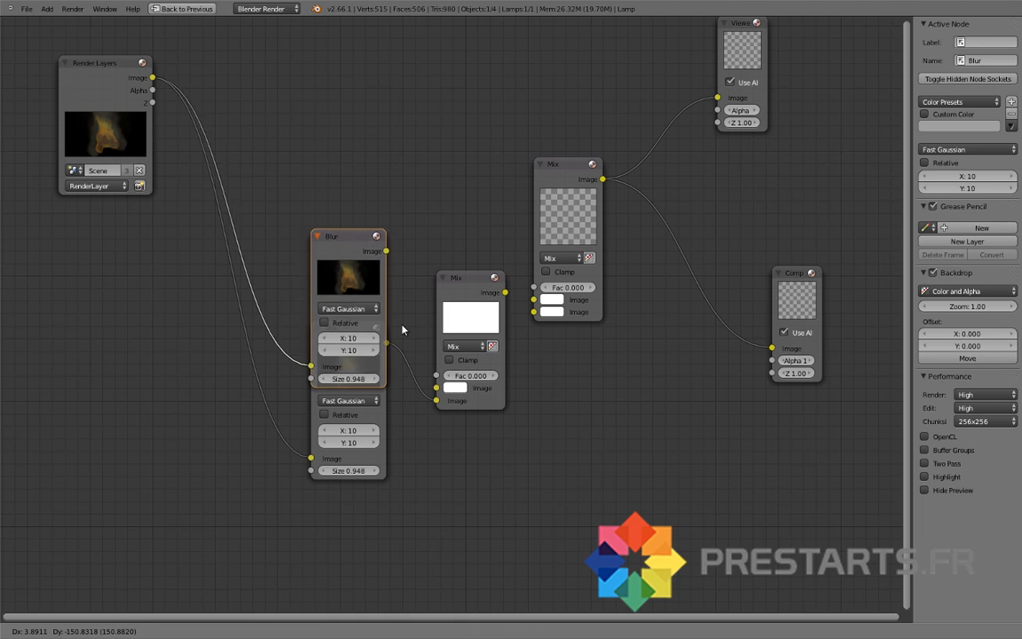
click(375, 153)
drag(365, 139, 449, 386)
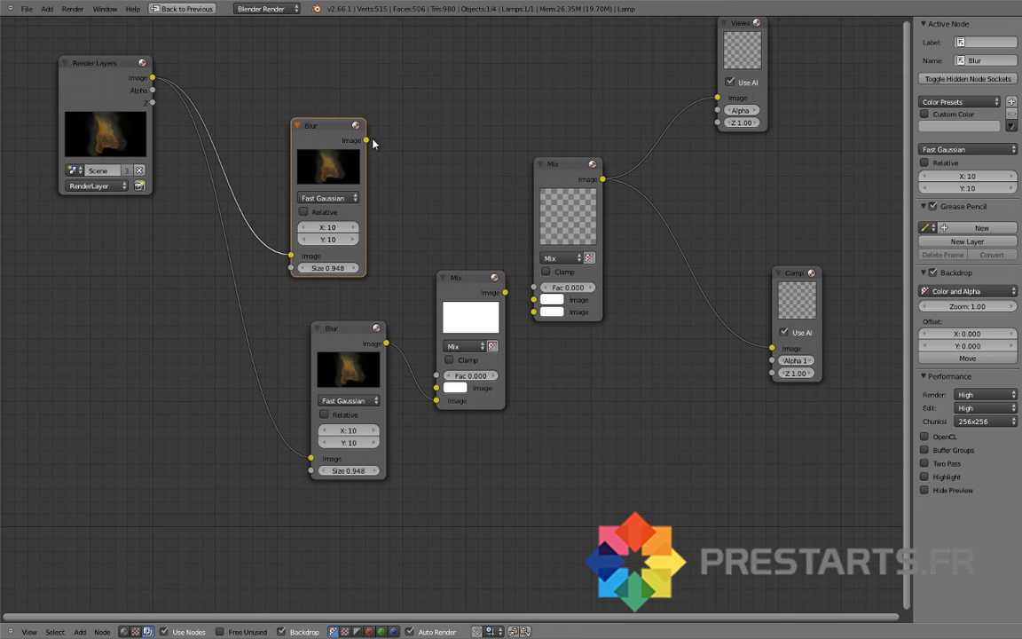
drag(366, 139, 436, 387)
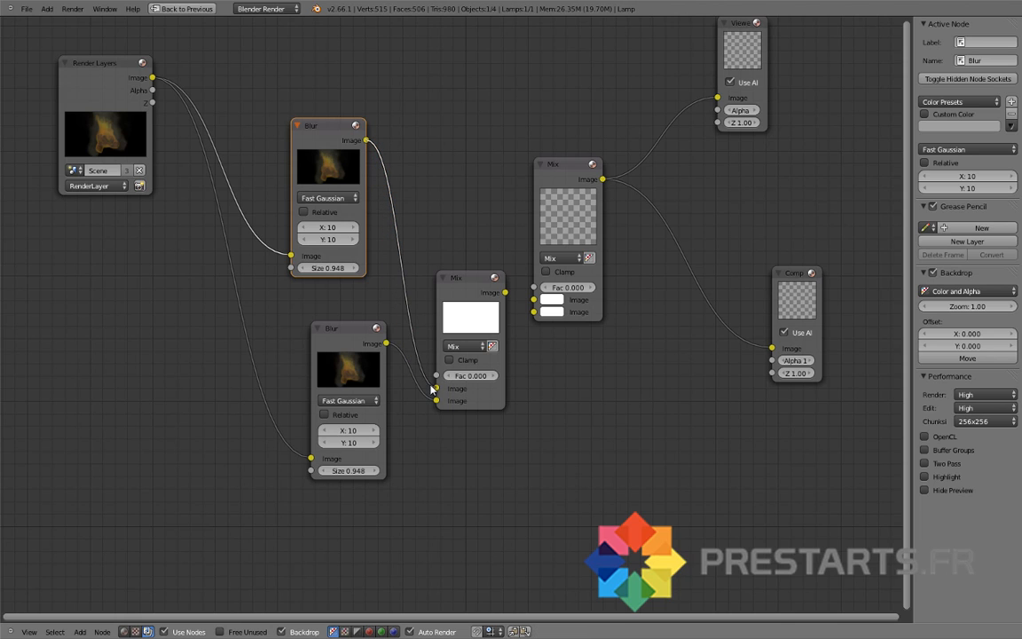
Step: Spread out the lower Blur and final Mix nodes, and link the first Mix's output to the final Mix's first image input
drag(347, 327, 316, 327)
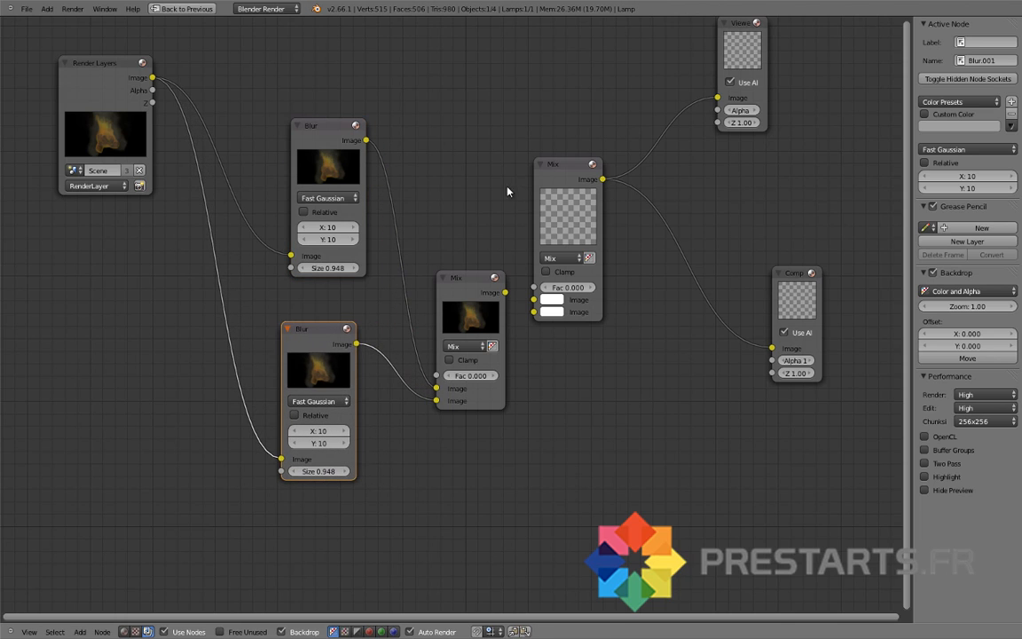
drag(553, 170, 596, 208)
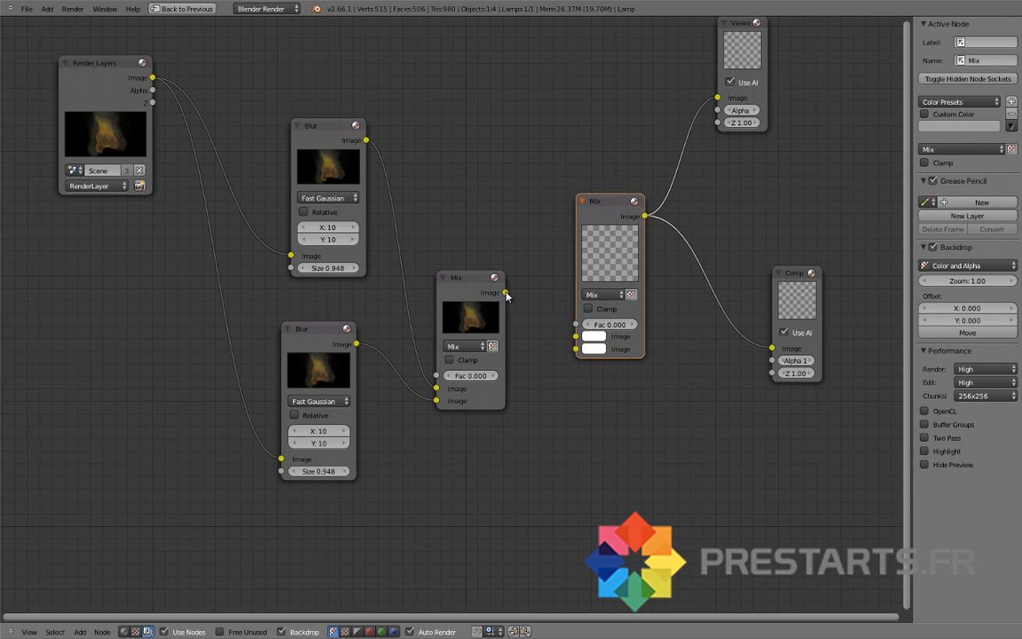
drag(577, 337, 577, 337)
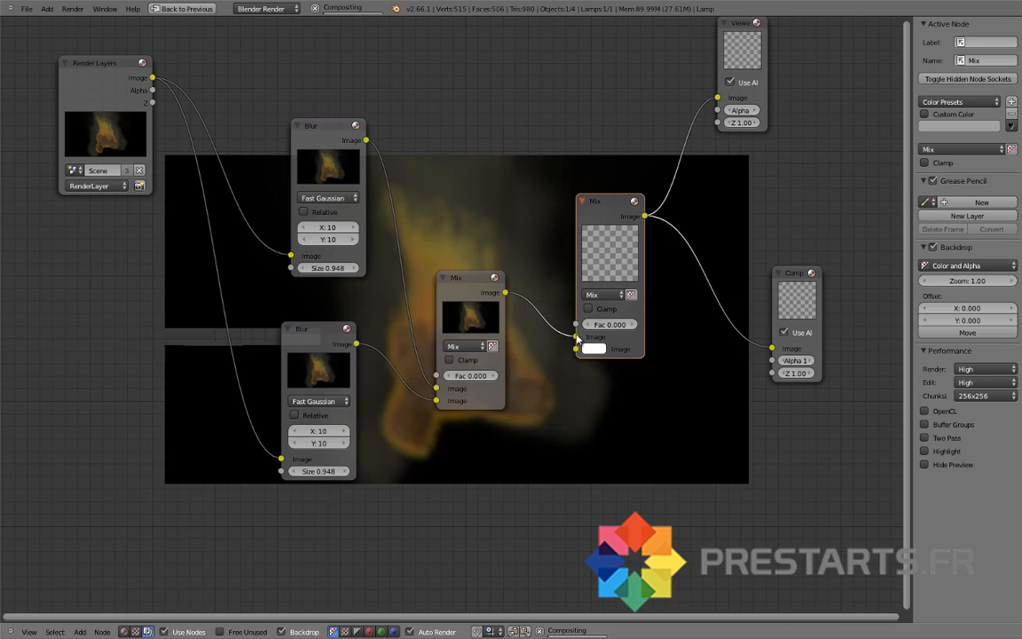
Step: Set the lower Blur node's X and Y to 100
key(Return)
click(310, 442)
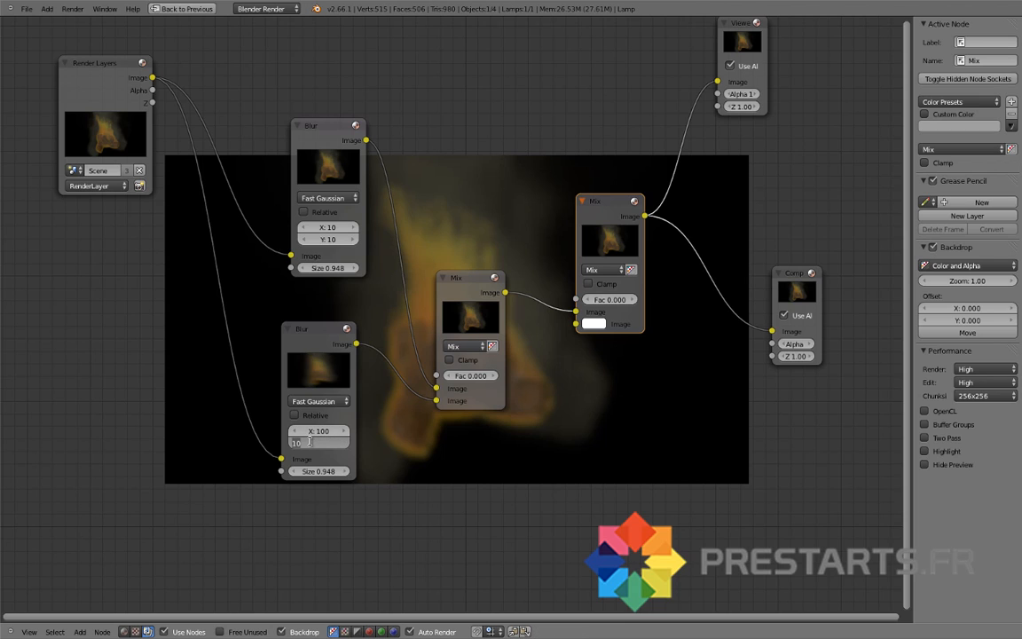
text(100)
key(Return)
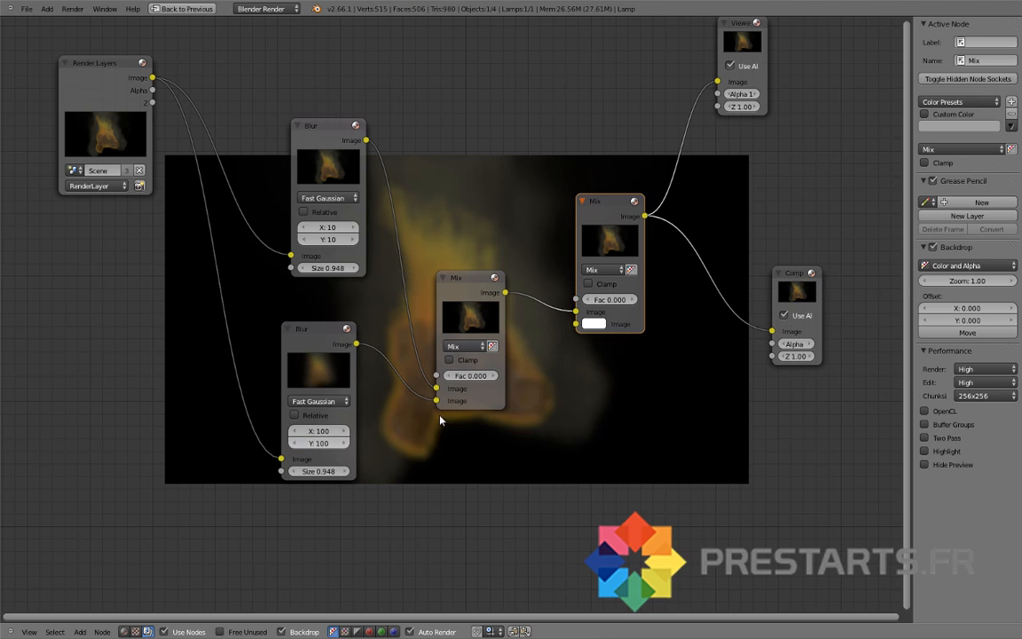
Step: Raise the factor of the Mix node joining the two Blurs to 0.8
click(494, 375)
click(494, 375)
click(494, 375)
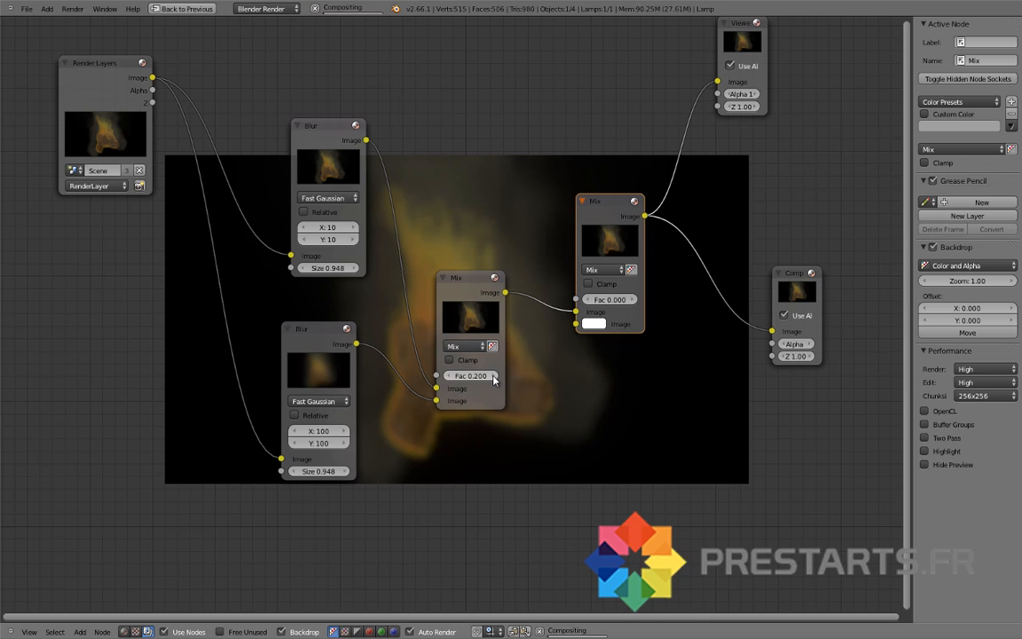
click(494, 377)
click(494, 377)
click(494, 377)
click(494, 377)
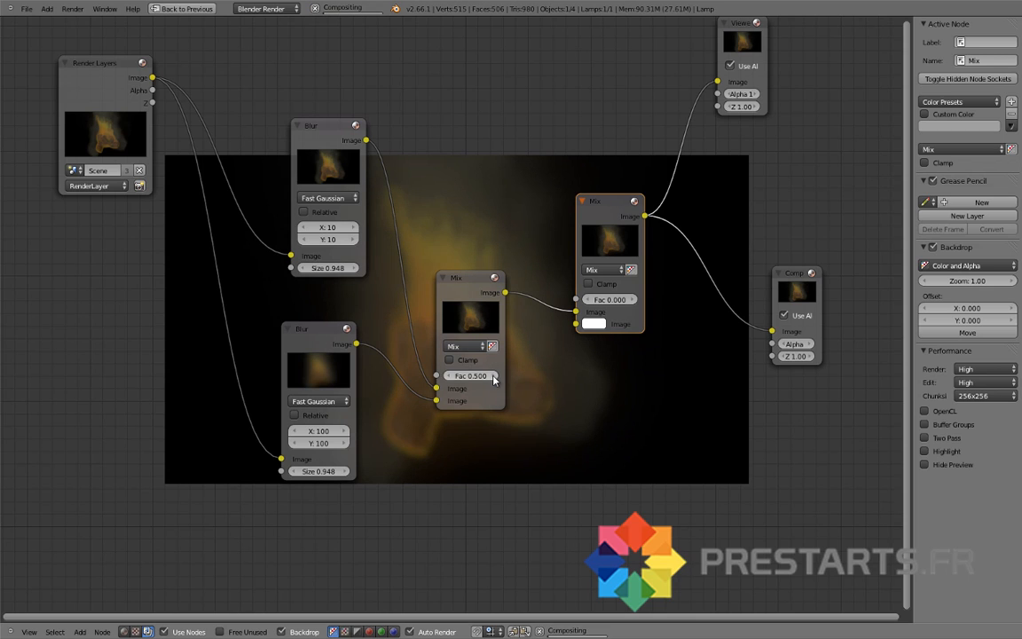
click(494, 376)
click(494, 377)
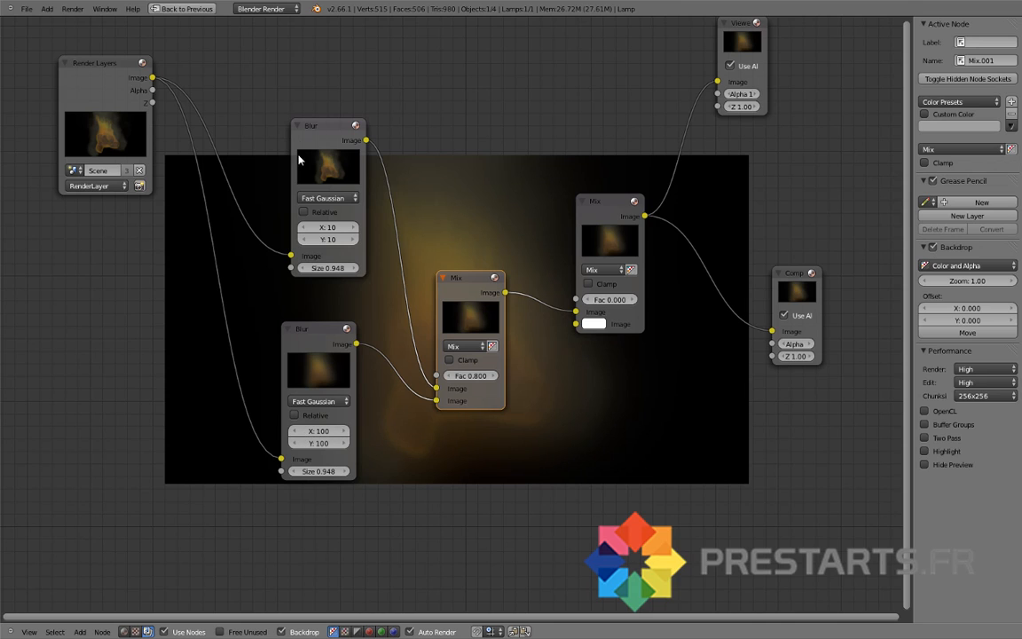
Step: Change the final Mix node's blend type to Add, trying a factor of 0.1 and returning it to 0
click(632, 299)
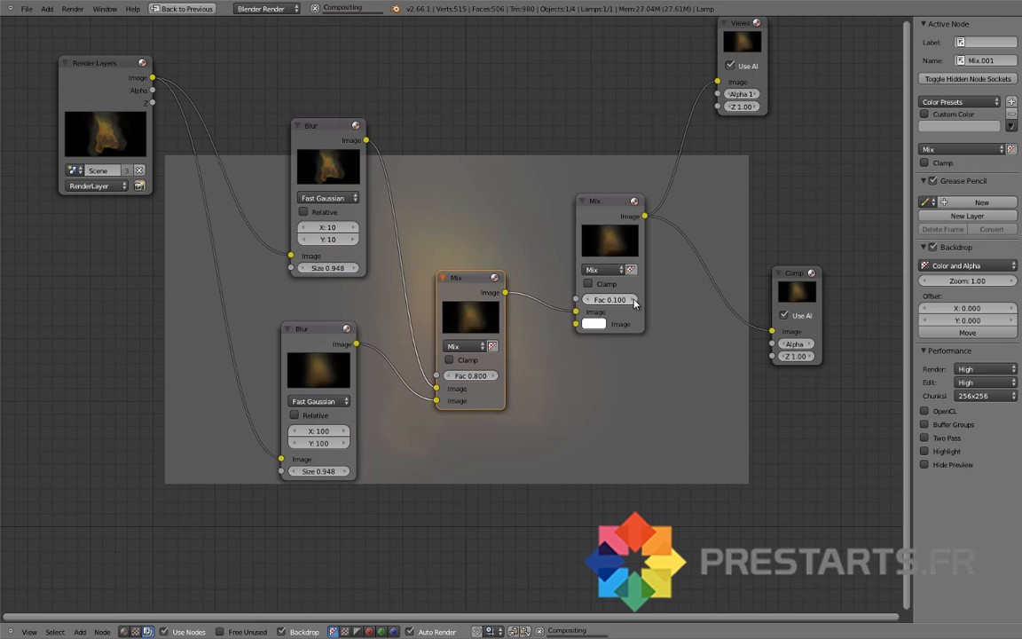
click(587, 300)
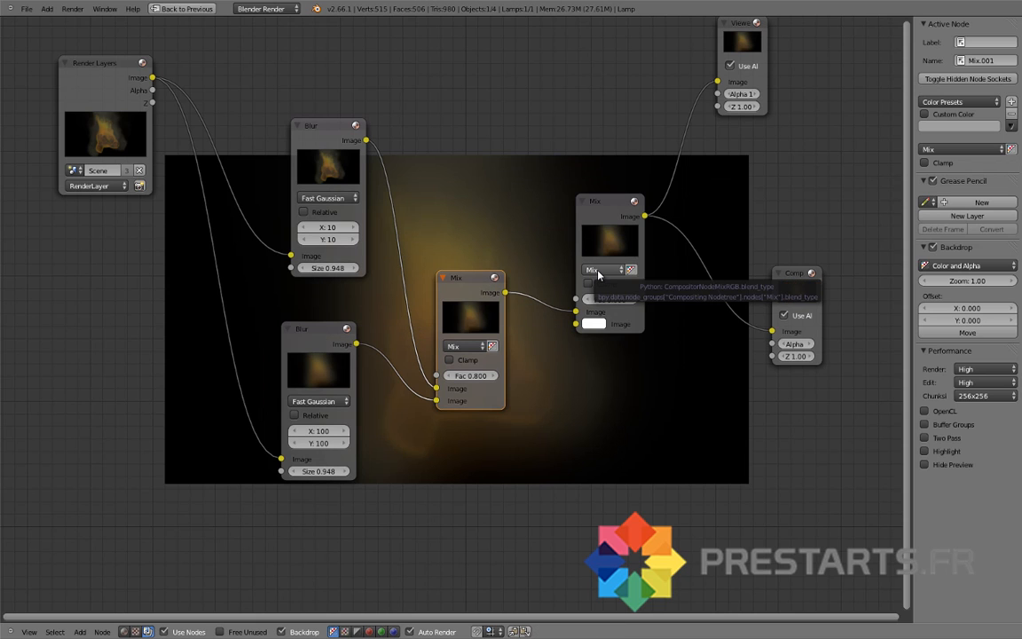
click(597, 274)
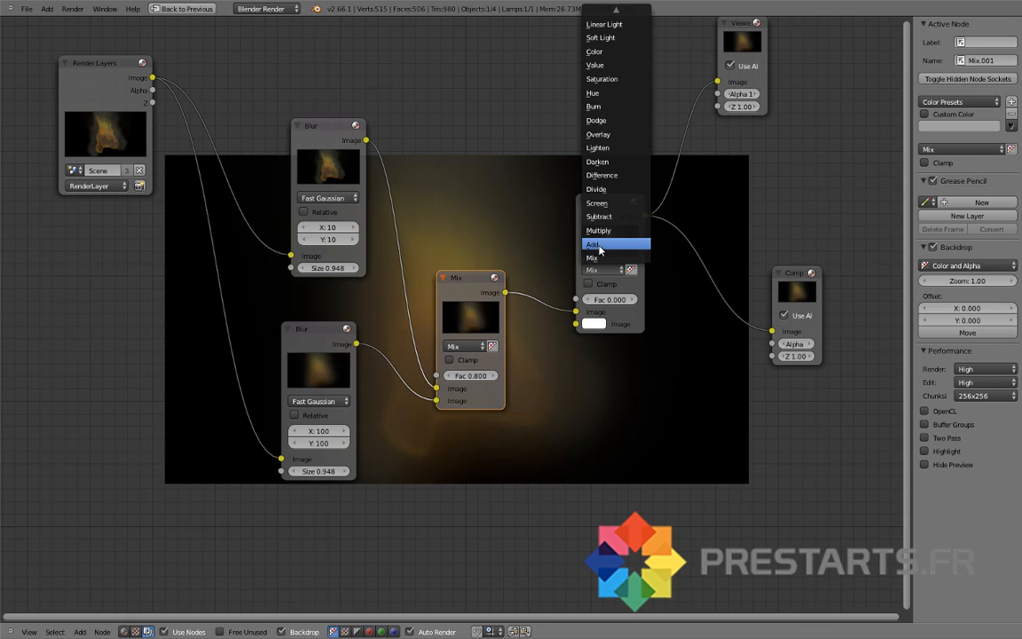
click(593, 244)
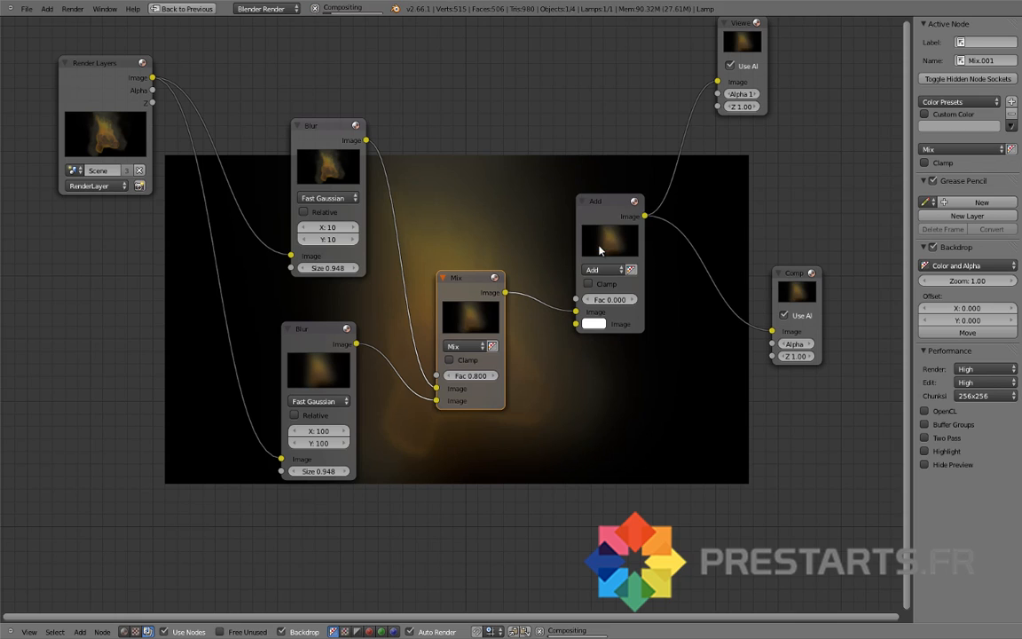
click(599, 325)
click(632, 300)
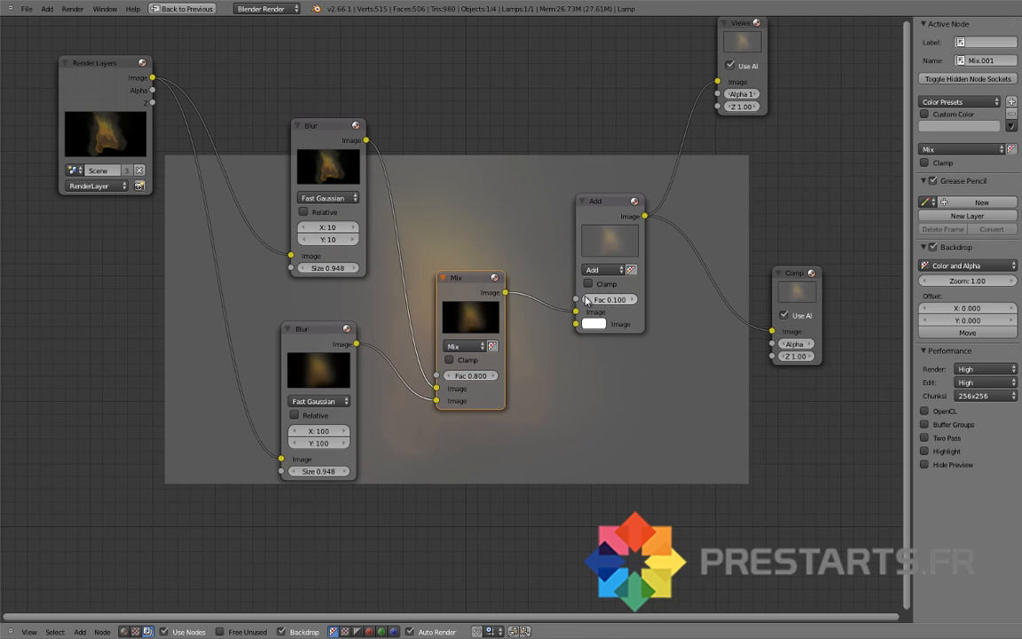
click(587, 299)
Step: Link the Mix output to the Add node's second image input as well and set the Add factor to 0.6
drag(481, 276, 468, 251)
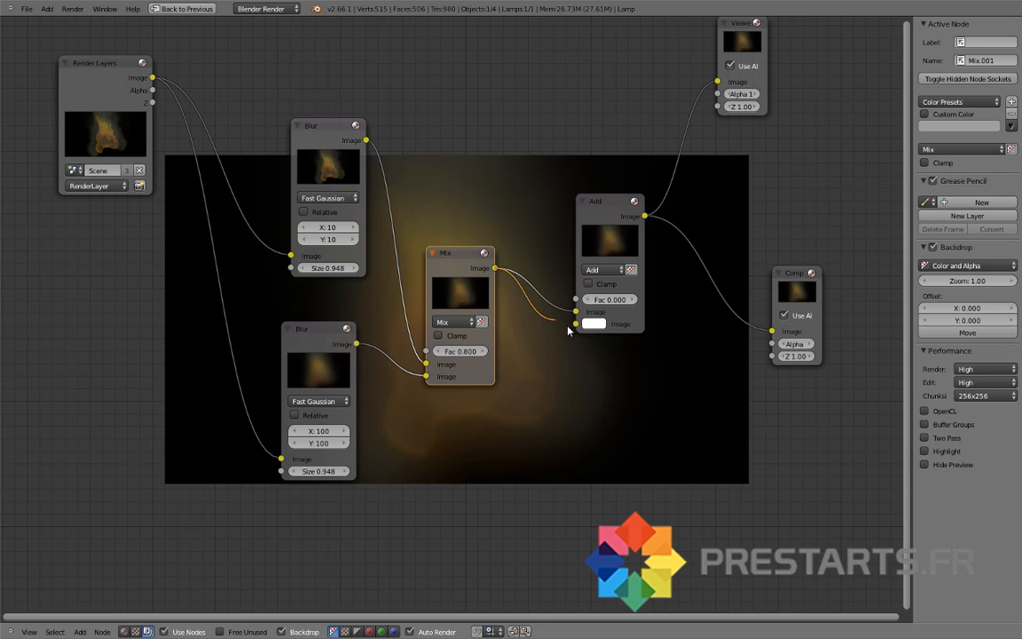
drag(569, 330, 573, 334)
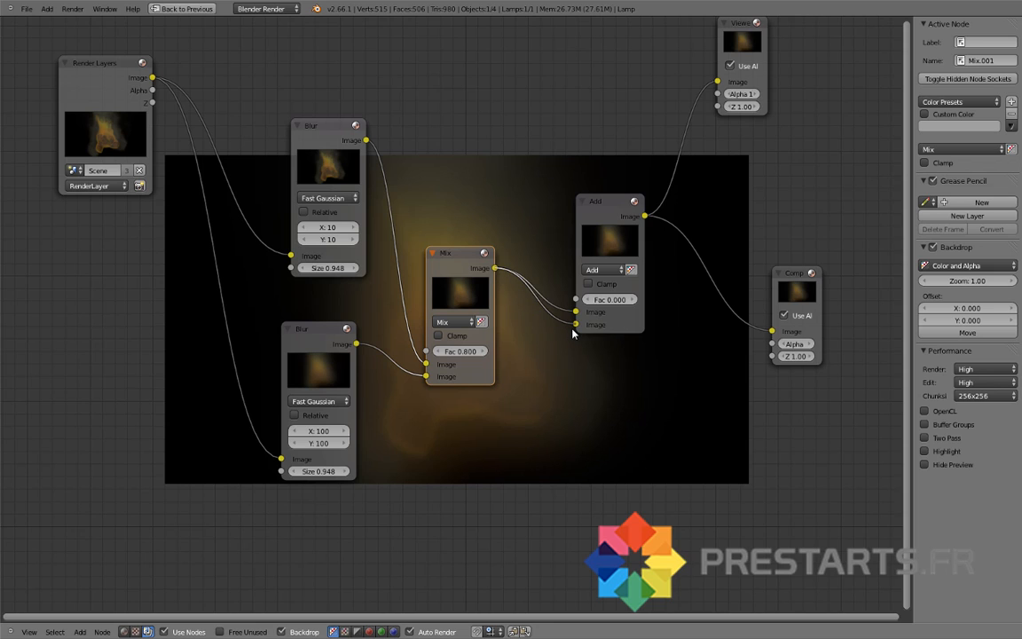
click(627, 301)
click(628, 302)
click(629, 302)
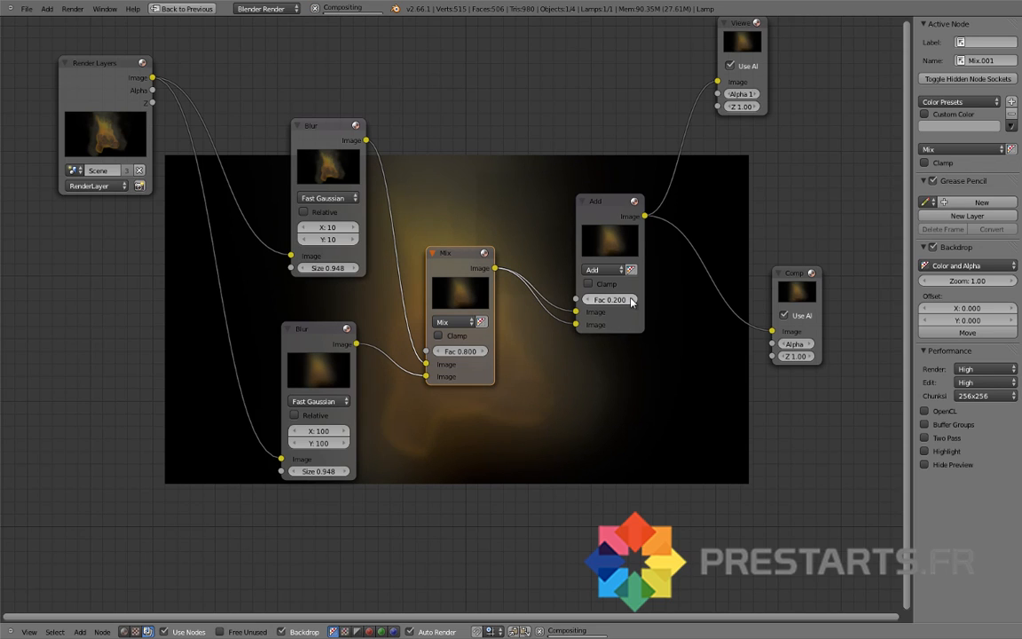
click(631, 302)
click(630, 300)
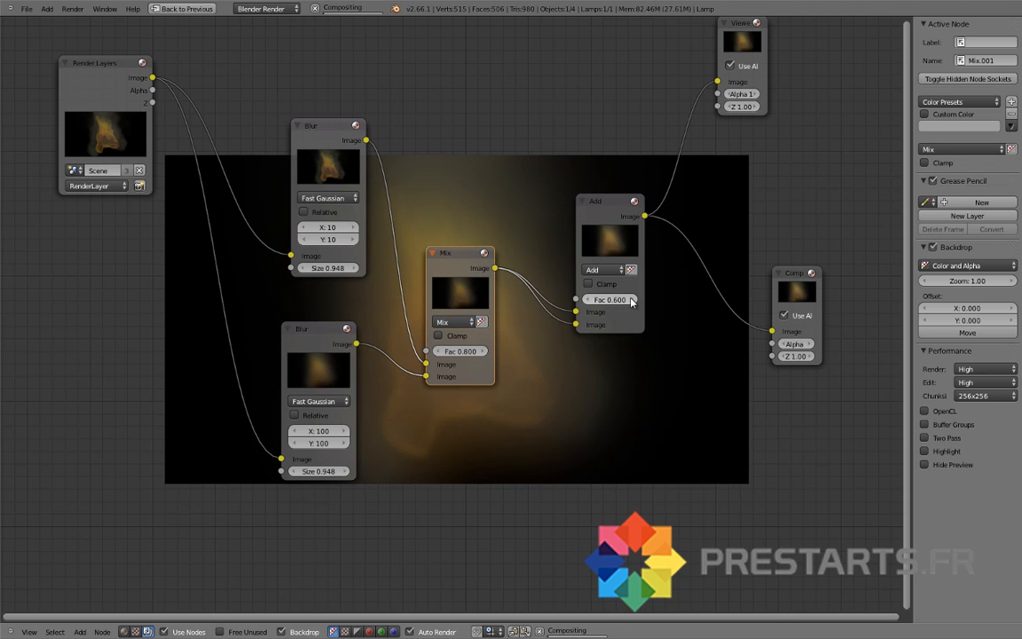
Step: Rearrange the Mix, both Blur and Render Layers nodes to uncover the flame in the backdrop
drag(469, 257, 501, 92)
drag(497, 83, 492, 80)
drag(322, 125, 279, 106)
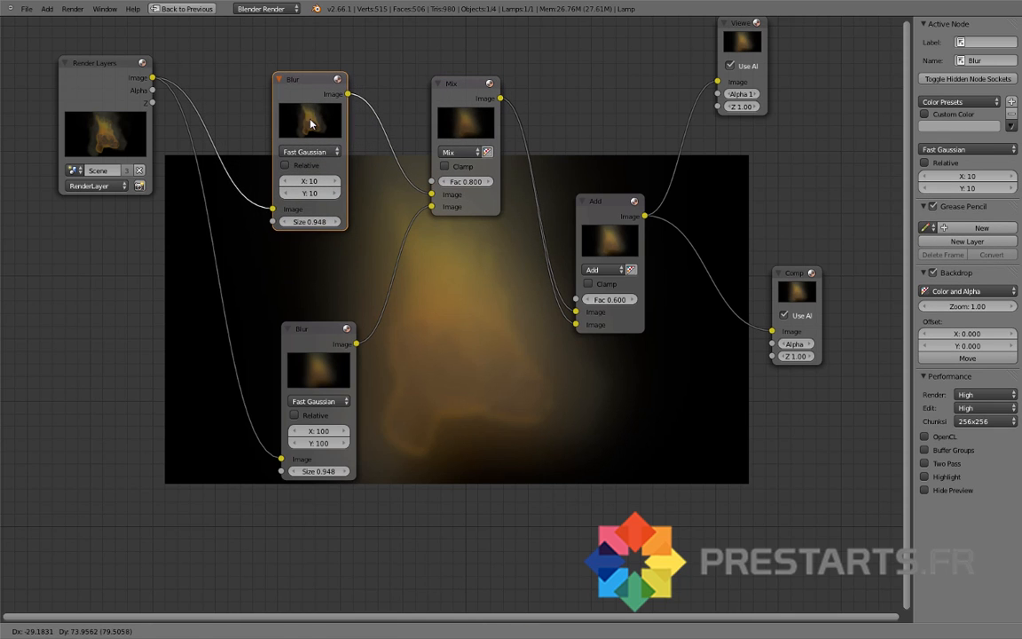
drag(78, 93, 41, 173)
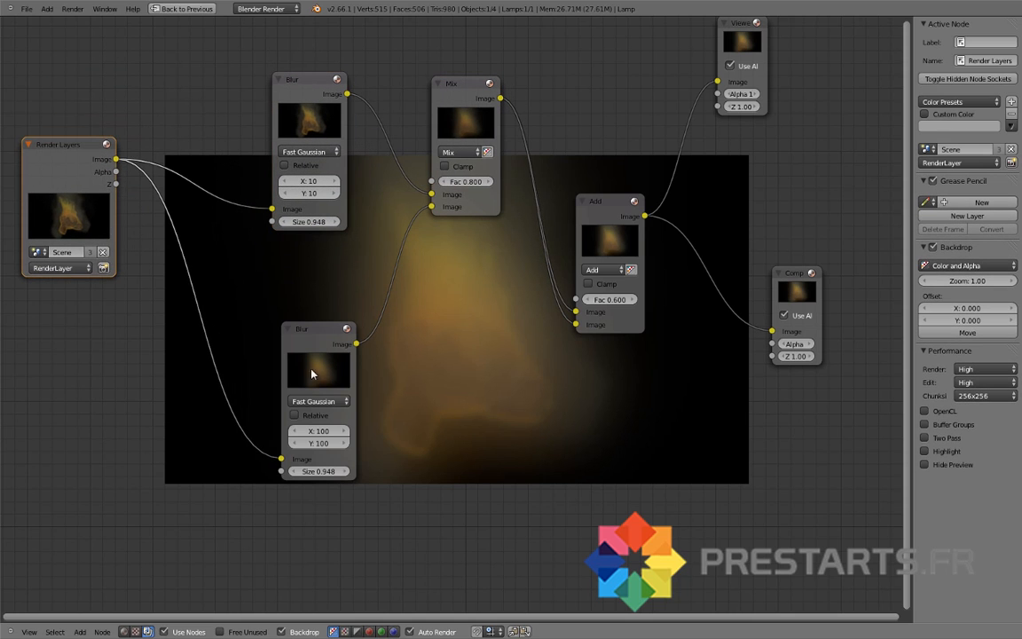
drag(325, 333, 315, 335)
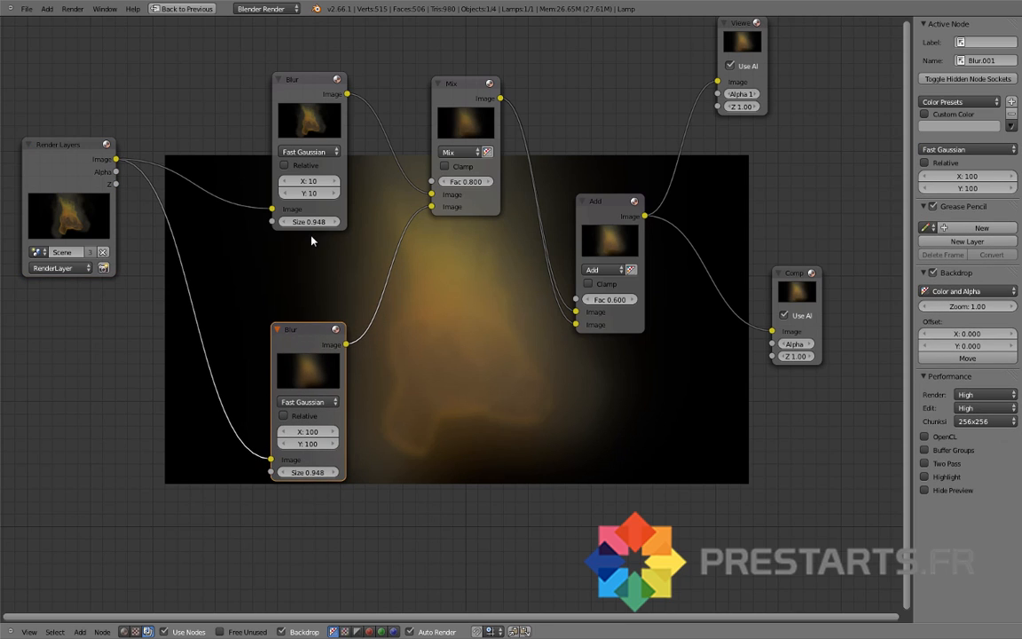
Step: Set the lower Blur node's size to 0.2
click(309, 473)
text(0.2)
key(Return)
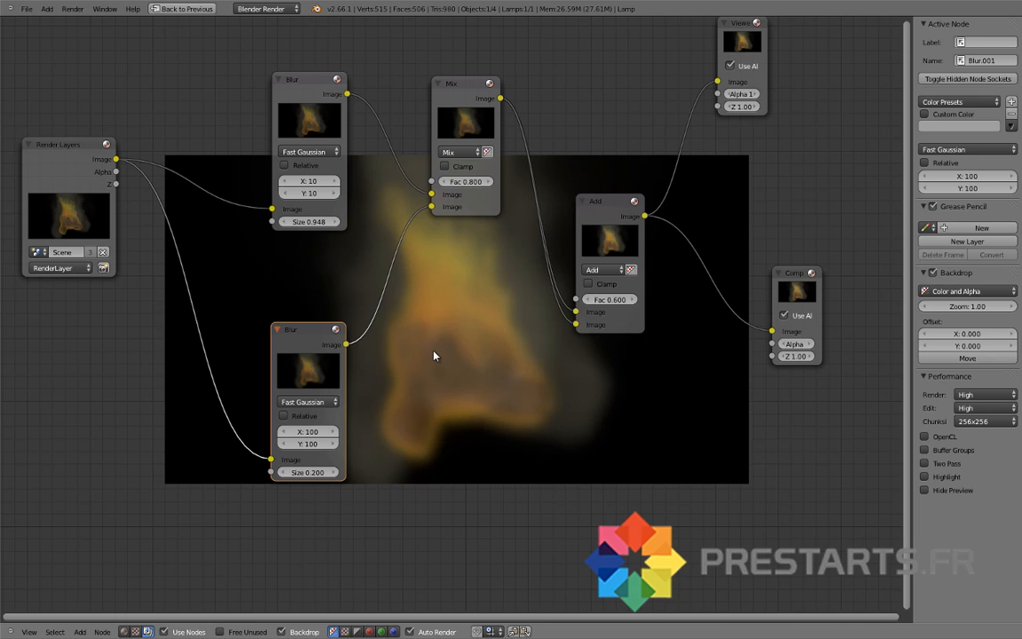
Step: Lower the factor of the Mix node joining the two Blurs to 0.2
click(445, 182)
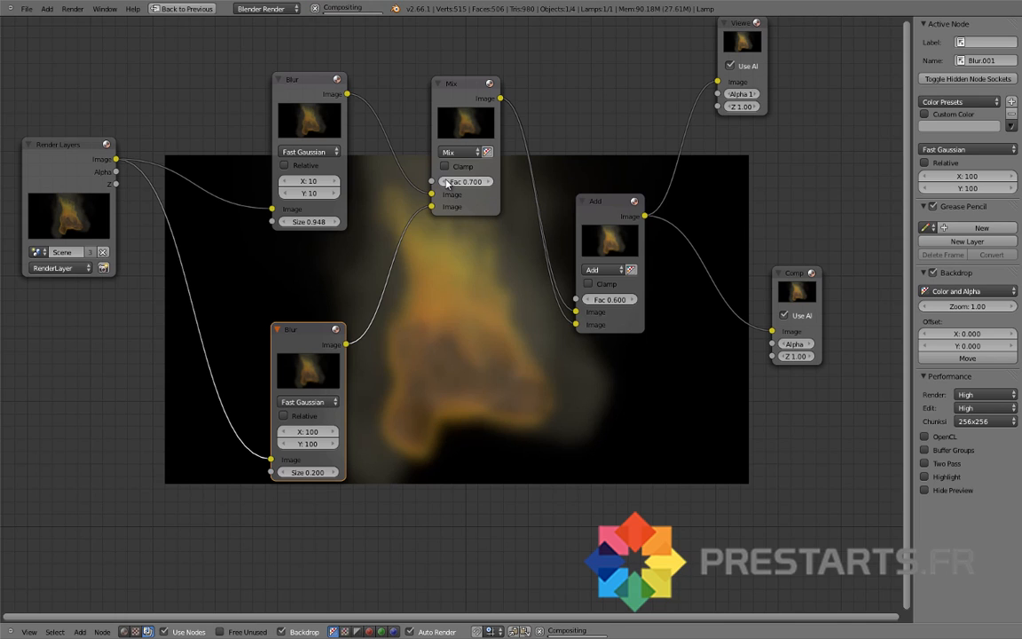
click(446, 182)
click(446, 182)
click(446, 182)
click(445, 182)
Step: Try a size of 0.5 on the upper Blur node, and settle on 0.3
click(310, 221)
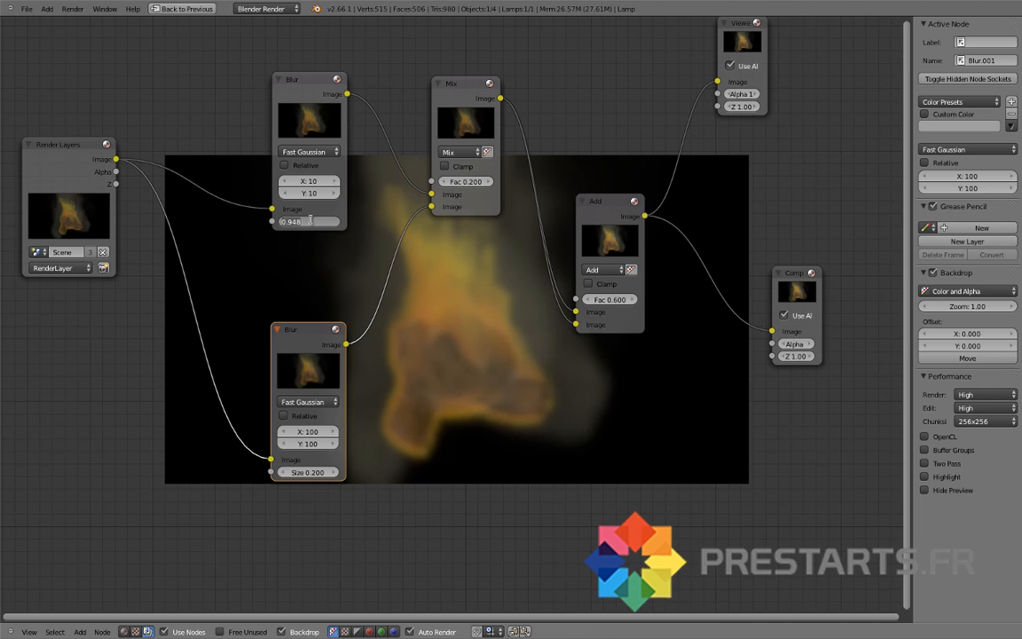
text(0.5)
key(Return)
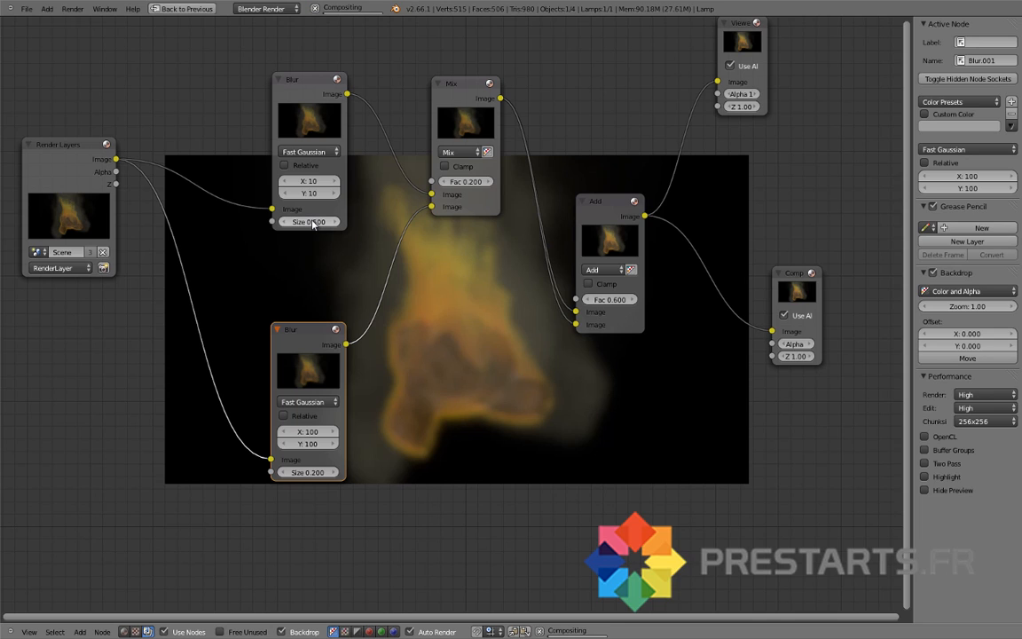
click(310, 222)
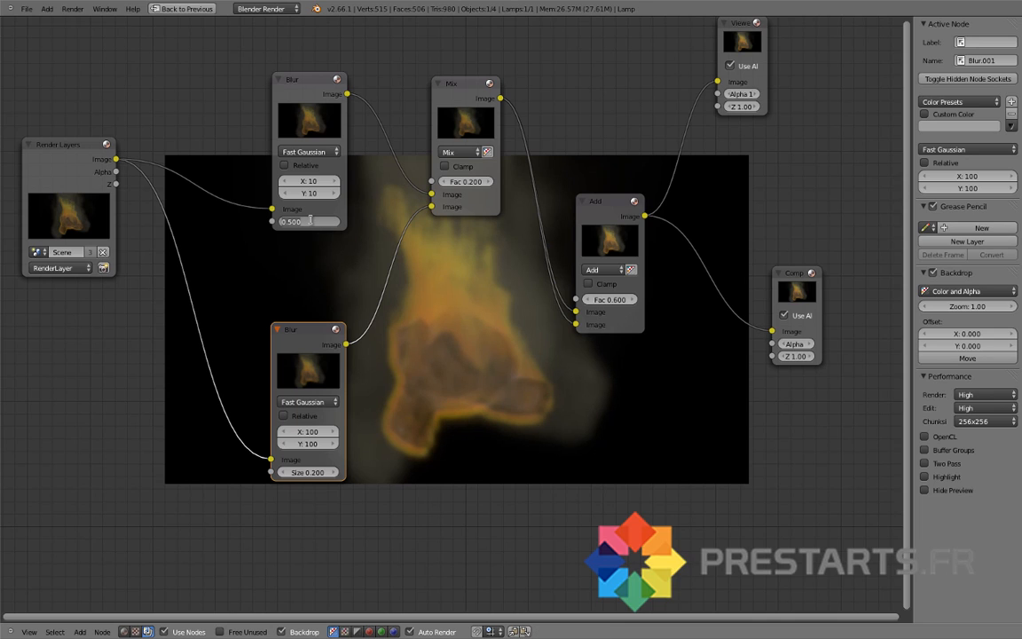
text(0.3)
key(Return)
Step: Set the lower Blur node's X and Y blur radius to 50 each
click(308, 431)
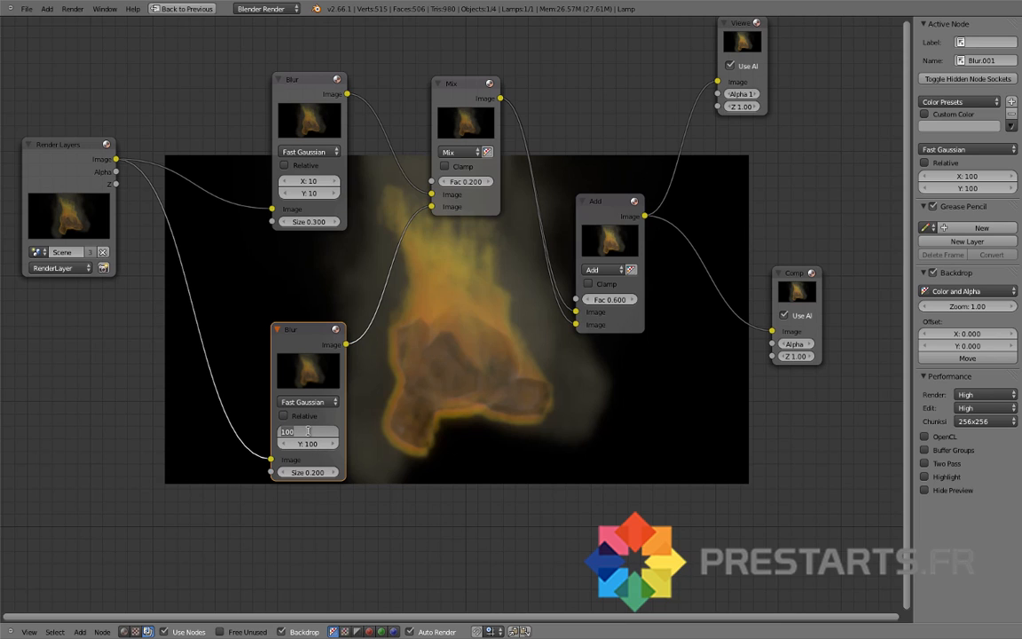
text(50)
key(Tab)
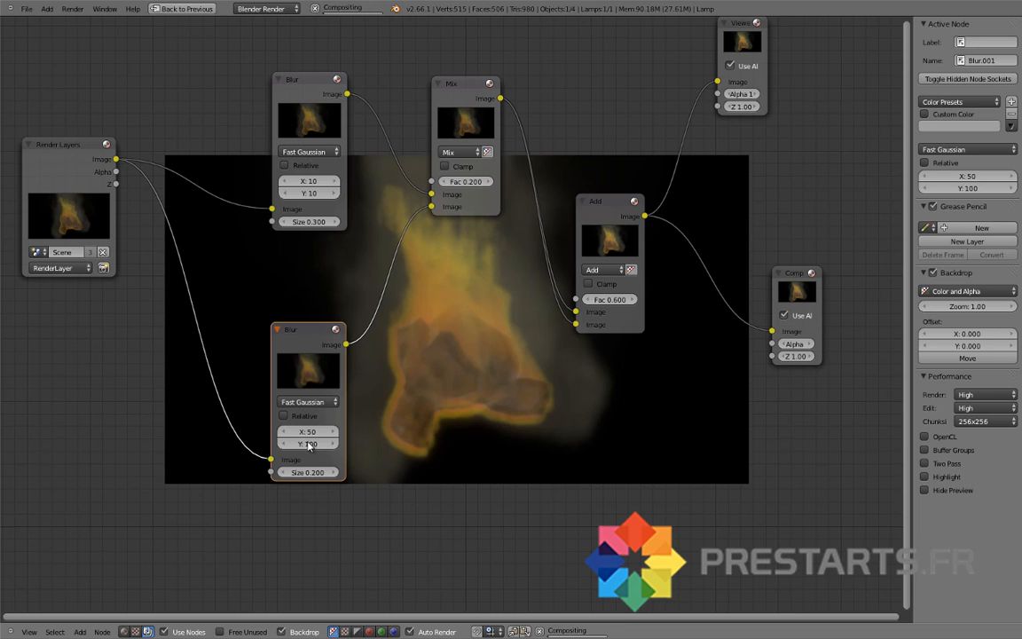
text(50)
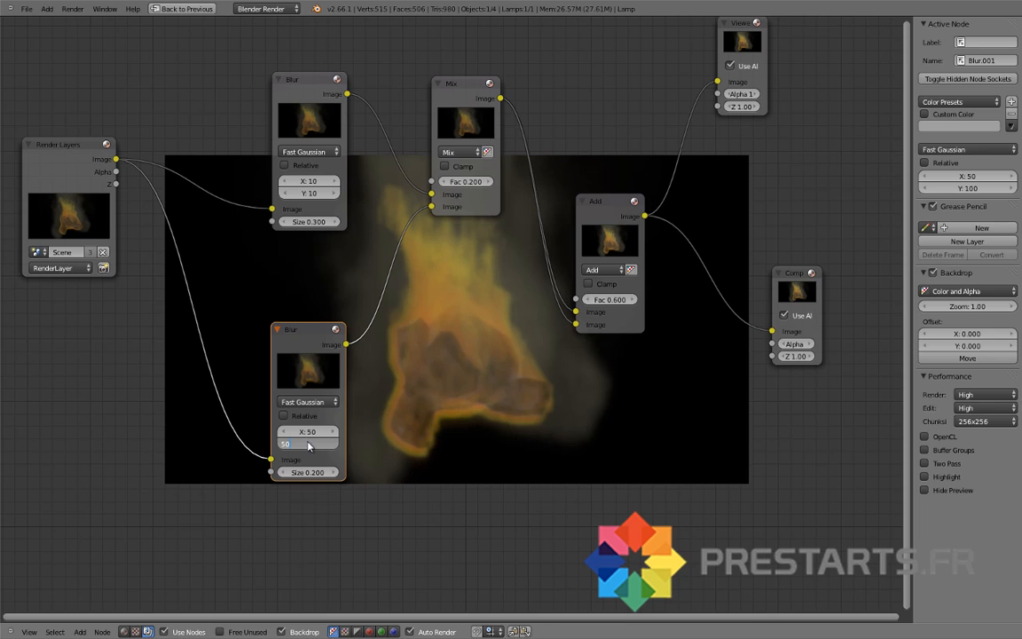
key(Return)
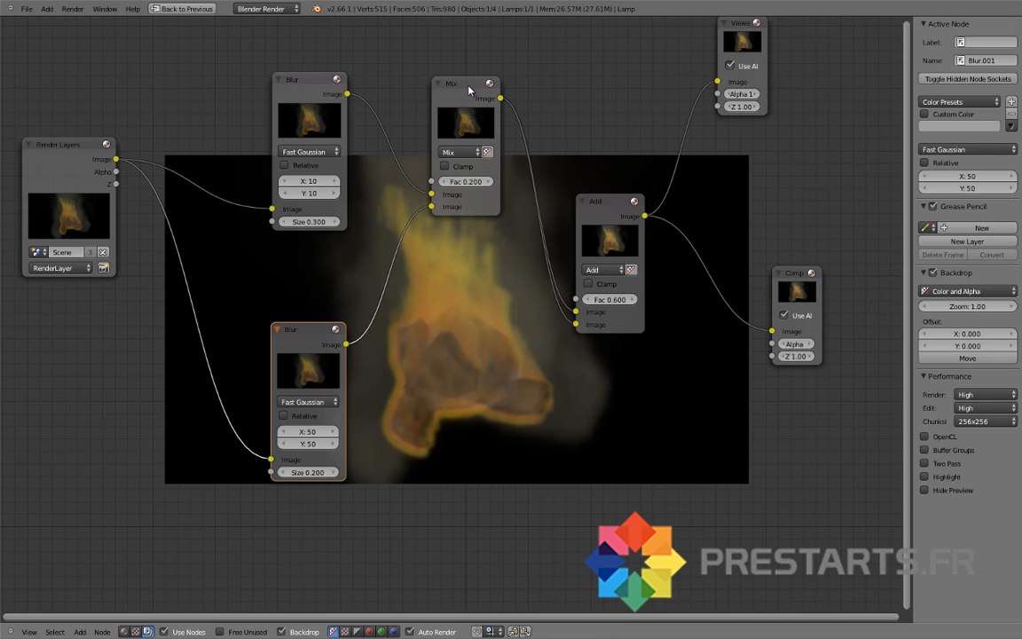
Step: Try factors of 5 and 1 on the Add node, with the factor of the Mix node joining the Blurs at 0.99
drag(474, 84, 478, 91)
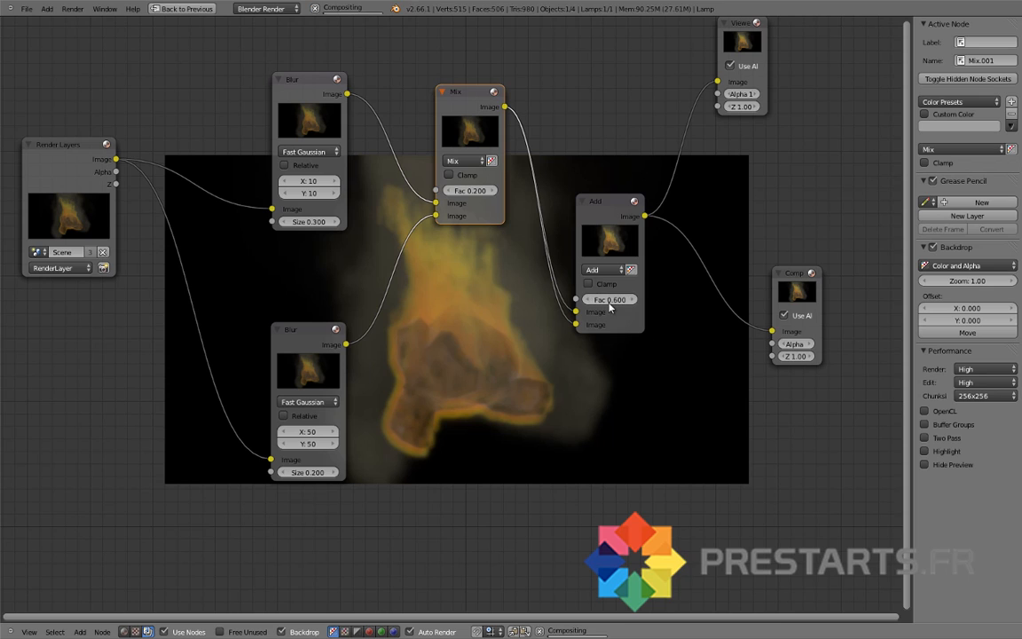
drag(717, 307, 876, 304)
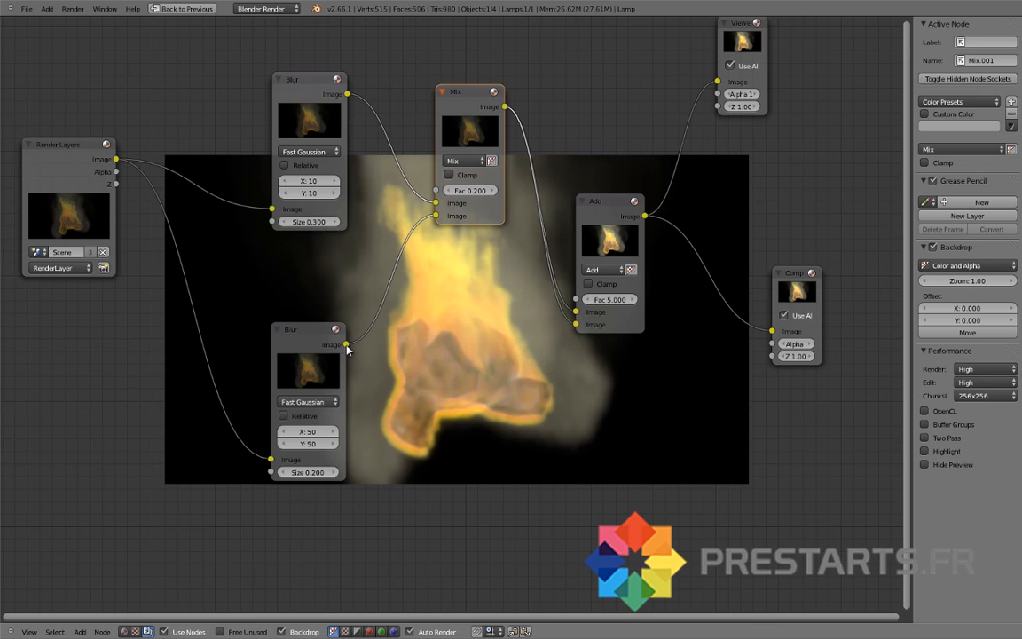
drag(615, 204, 624, 201)
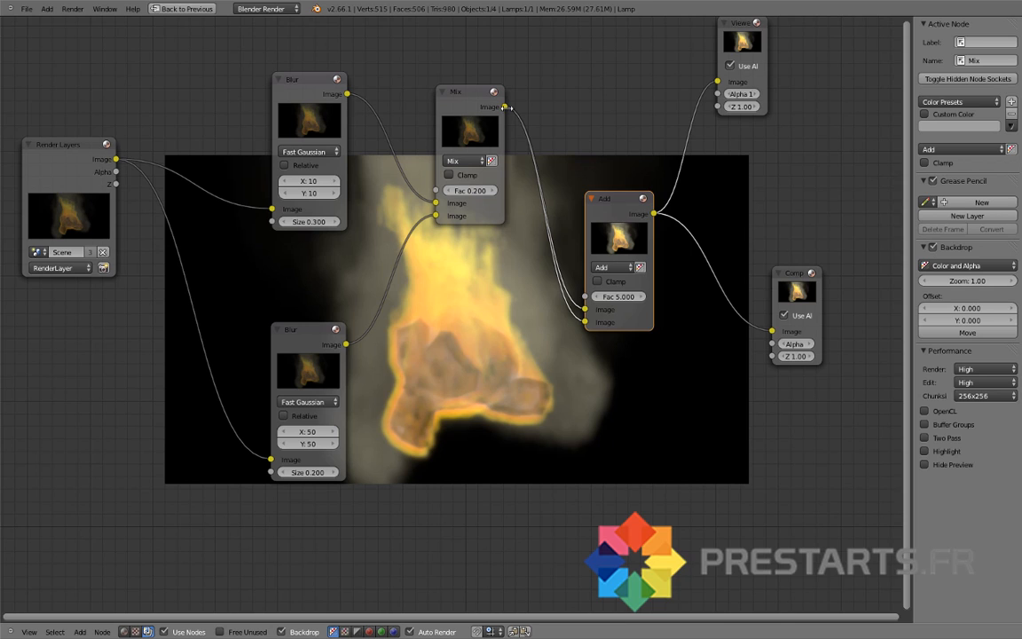
drag(462, 190, 532, 201)
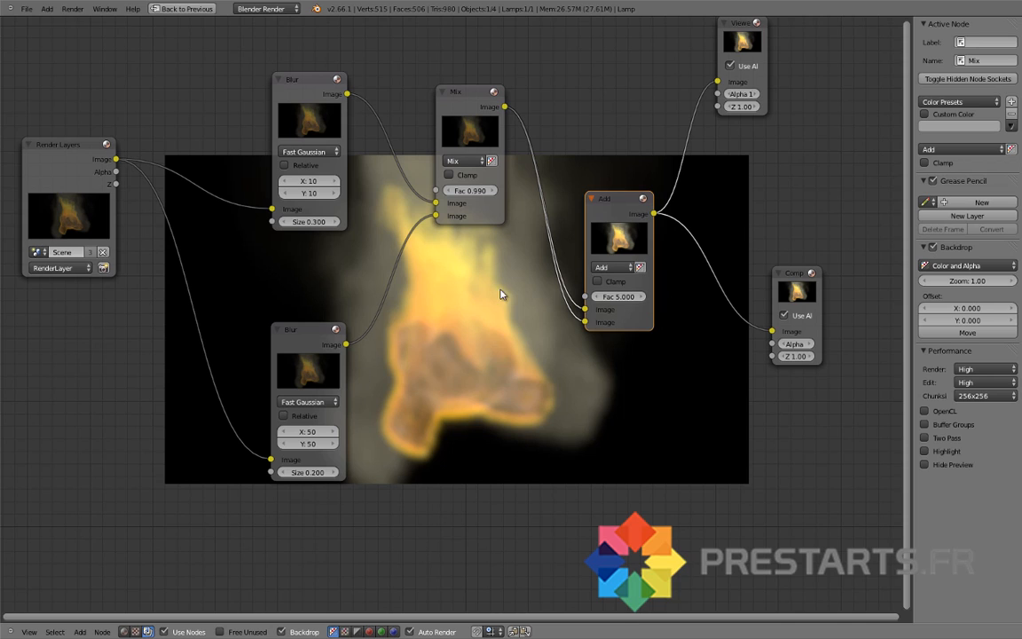
click(618, 296)
text(1)
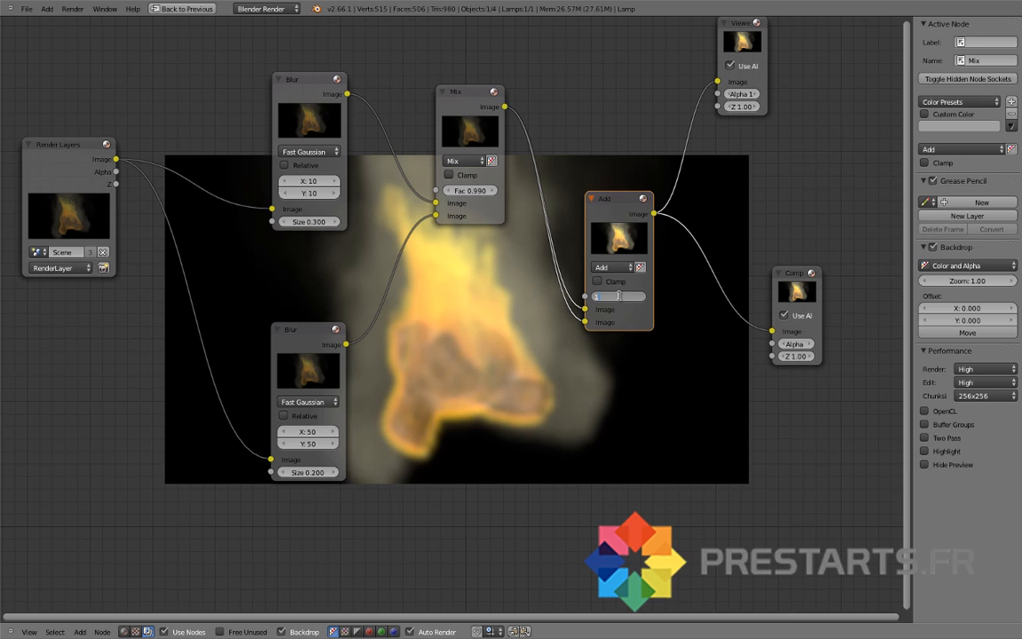
key(Return)
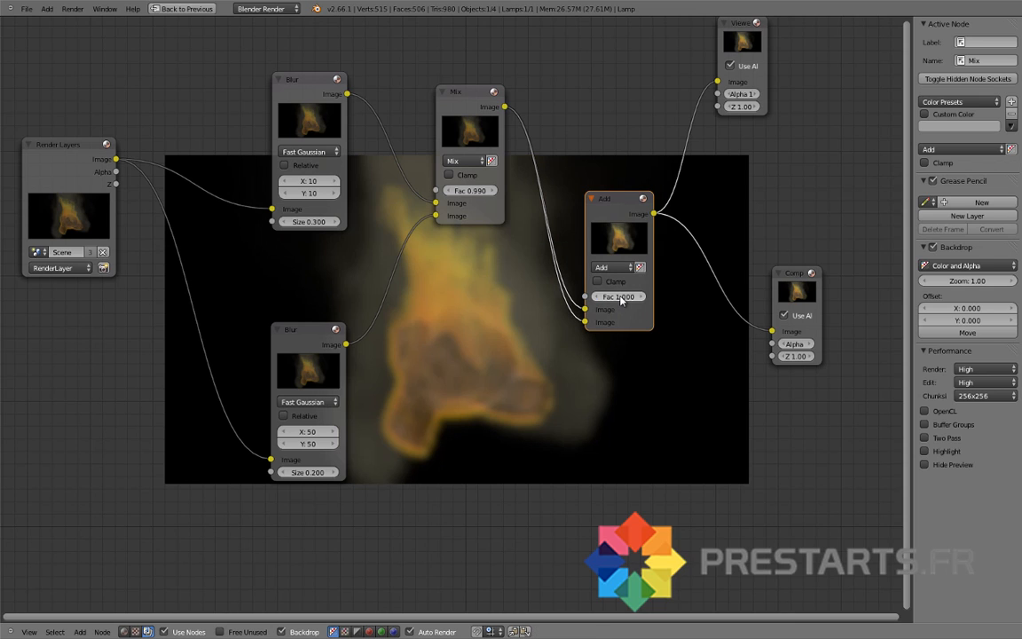
Step: Try factors of 0.5 and 0.3 on the Mix node joining the two Blurs
click(471, 191)
text(0.5)
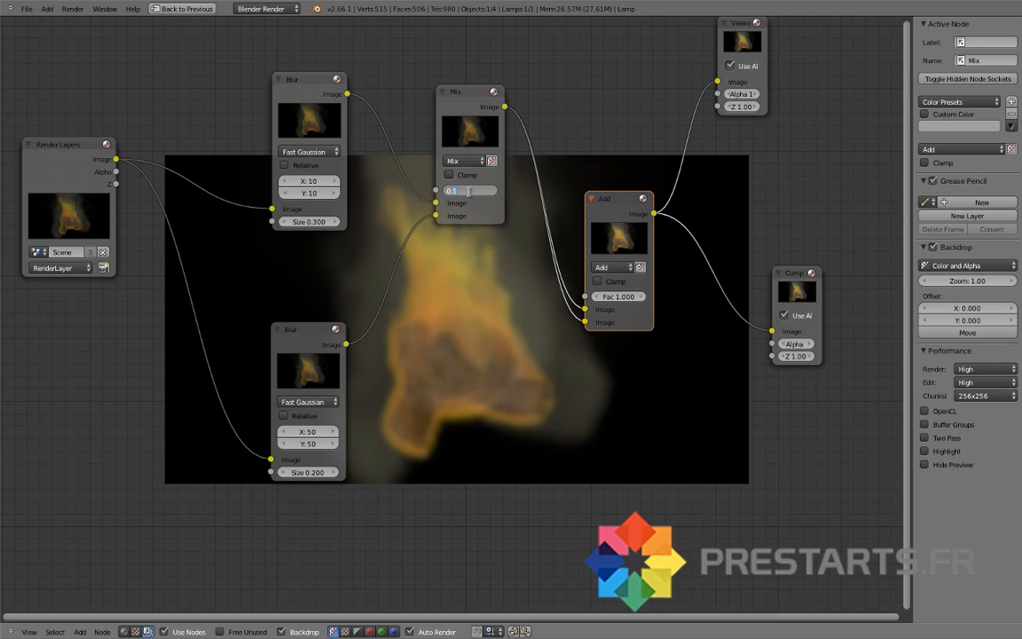
key(Return)
click(465, 190)
text(0.3)
key(Return)
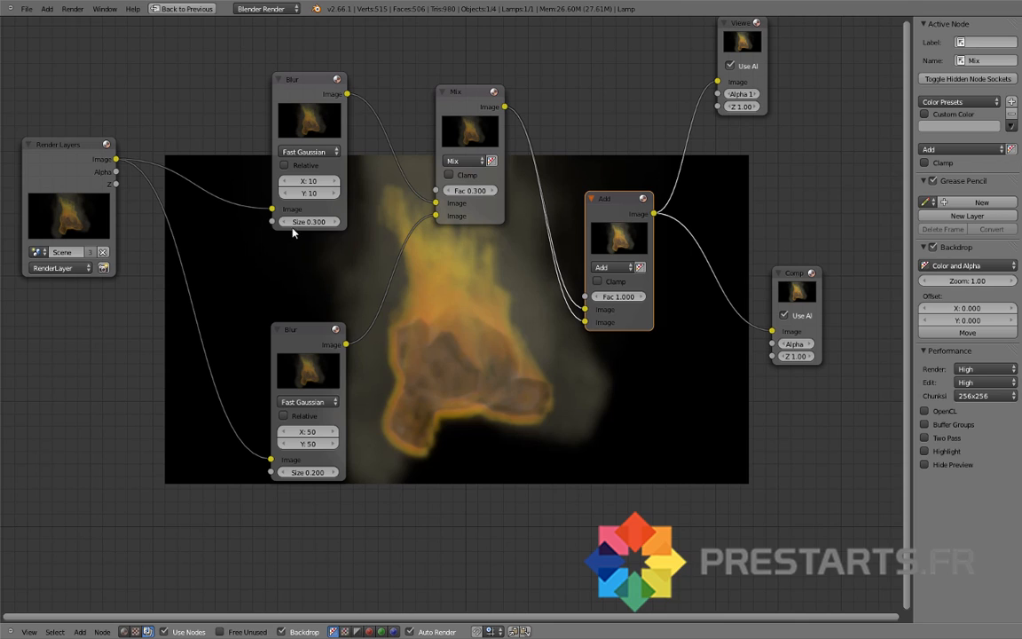
Step: Set the upper Blur node's size to 0.2 and the Add node's factor to 2
text(0.2)
key(Return)
click(607, 299)
text(2)
key(Return)
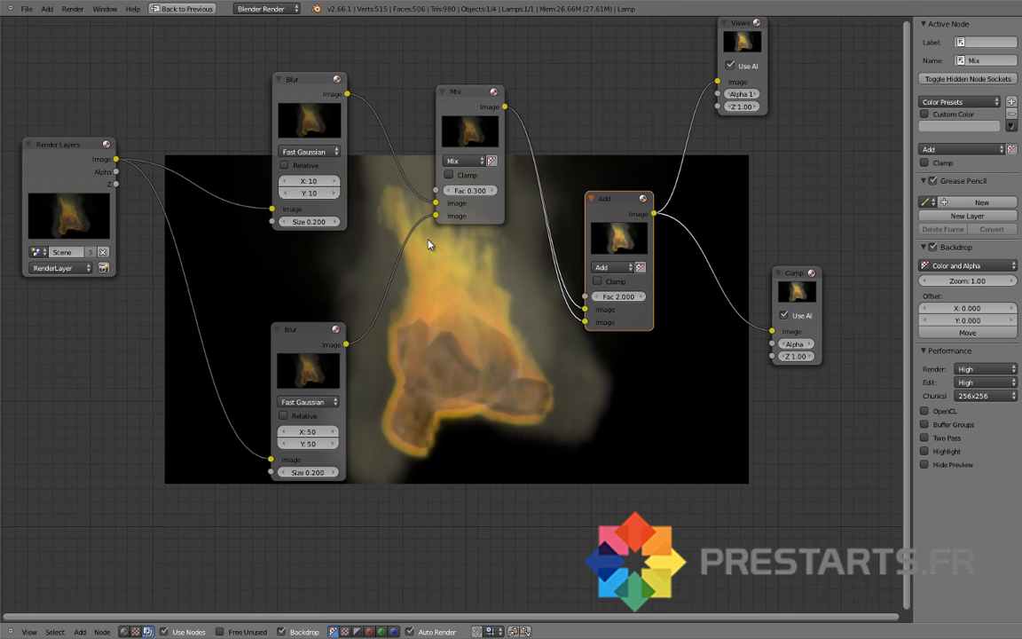
Step: Lower the Mix node's factor to 0.2, and move the upper Blur and Mix nodes up to uncover more of the flame
click(449, 192)
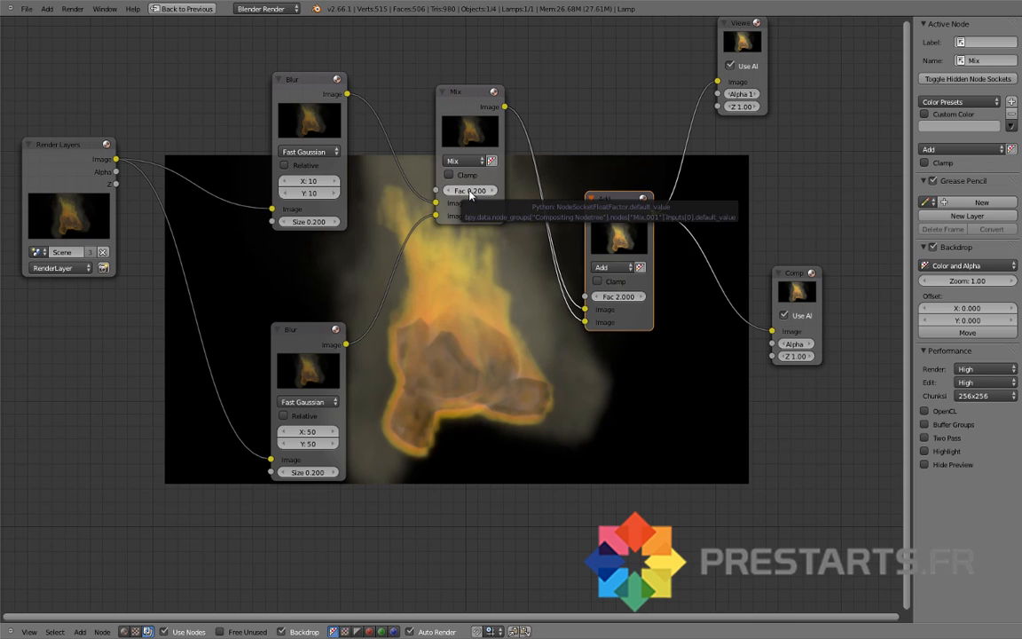
click(76, 144)
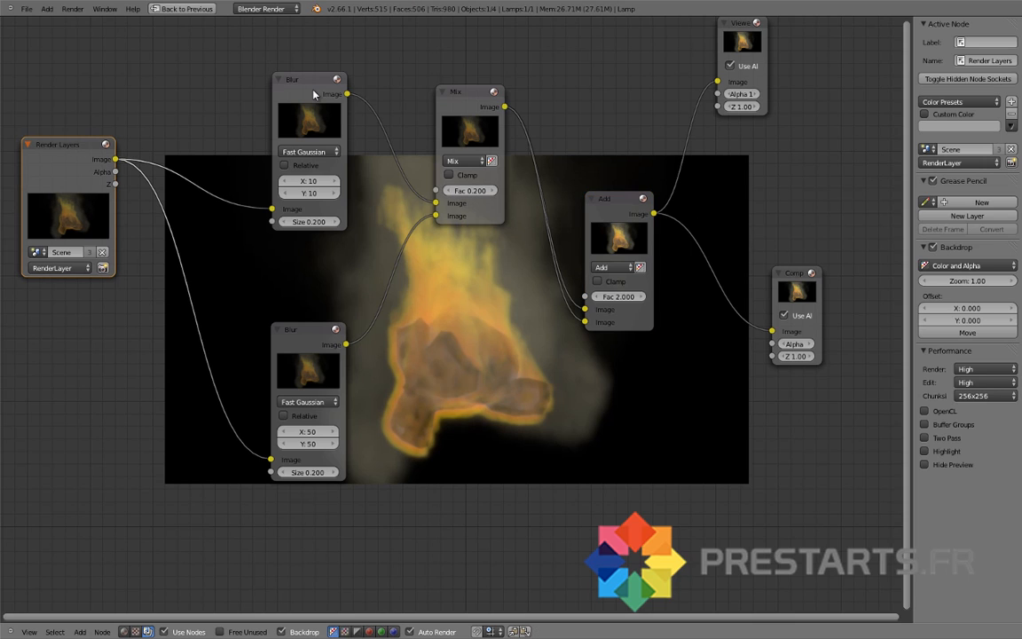
drag(314, 94, 311, 72)
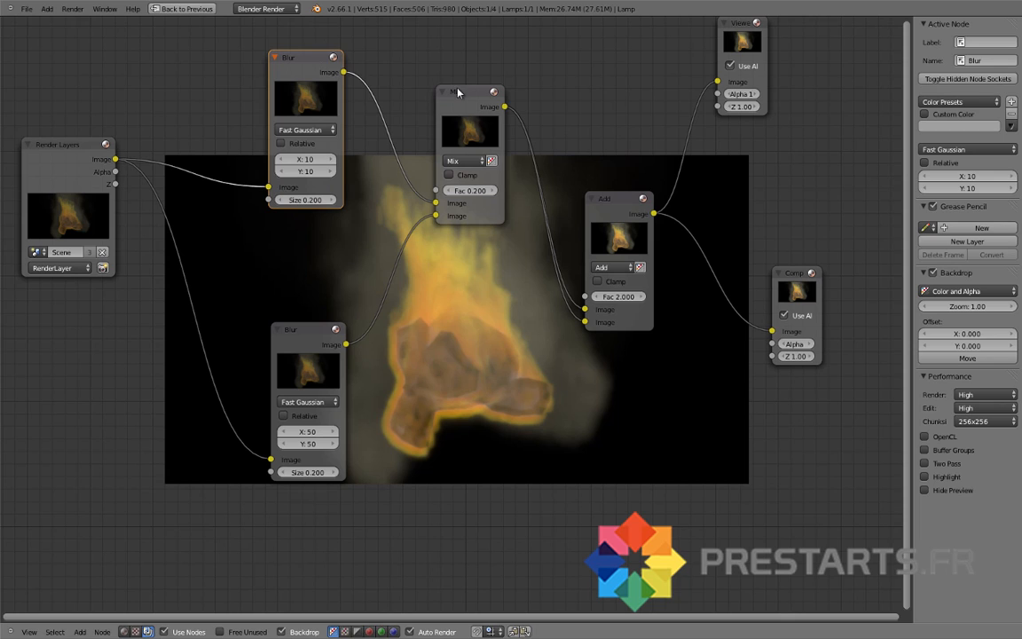
drag(457, 89, 476, 62)
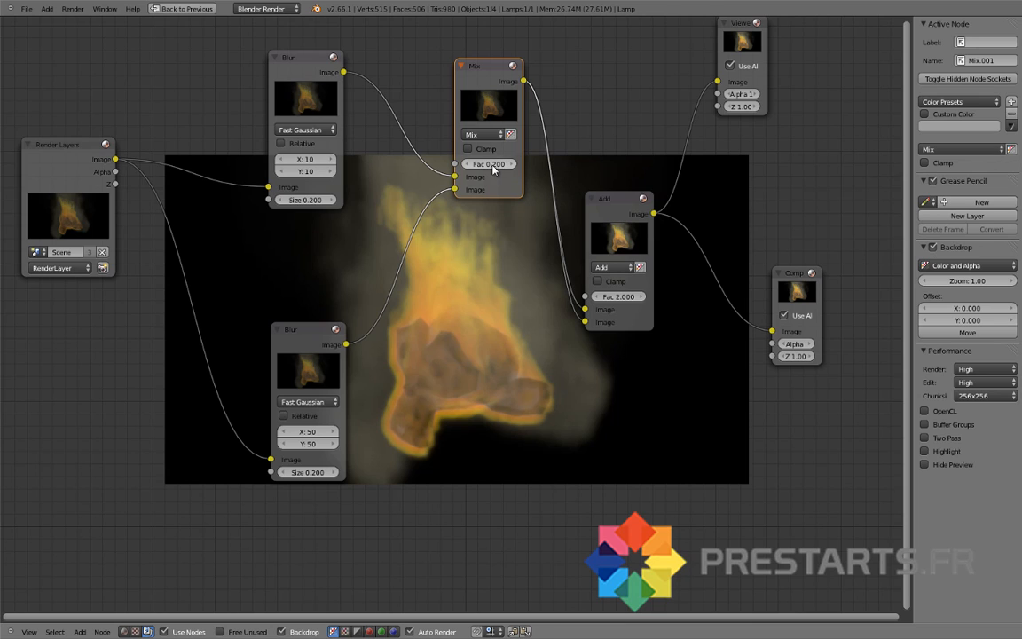
Step: Try a factor of 1 on the Mix node joining the two Blurs, and settle on 0.1
drag(492, 164, 311, 177)
click(492, 164)
text(1)
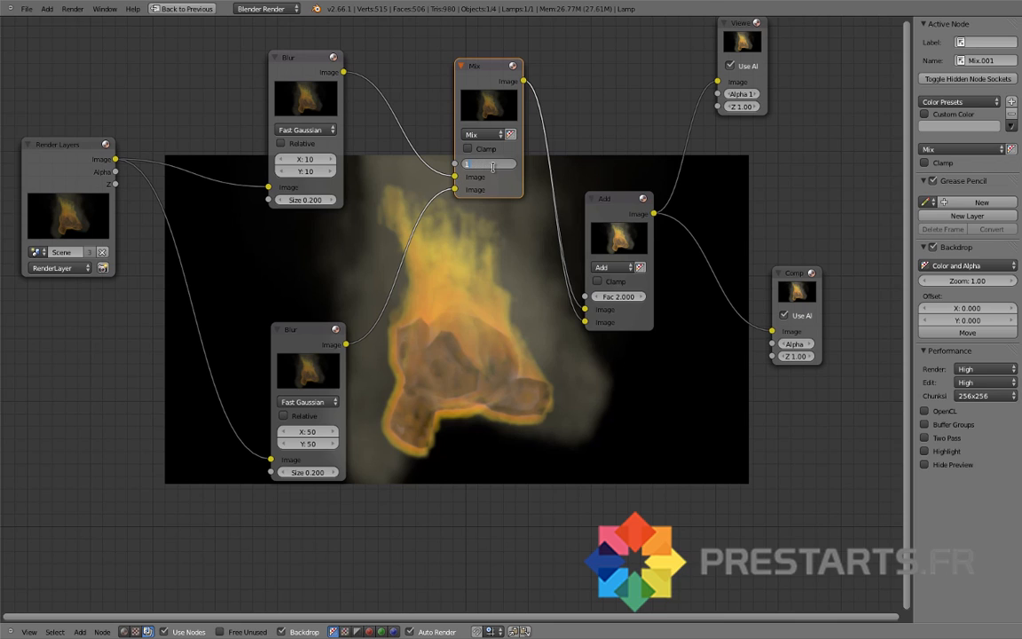
key(Return)
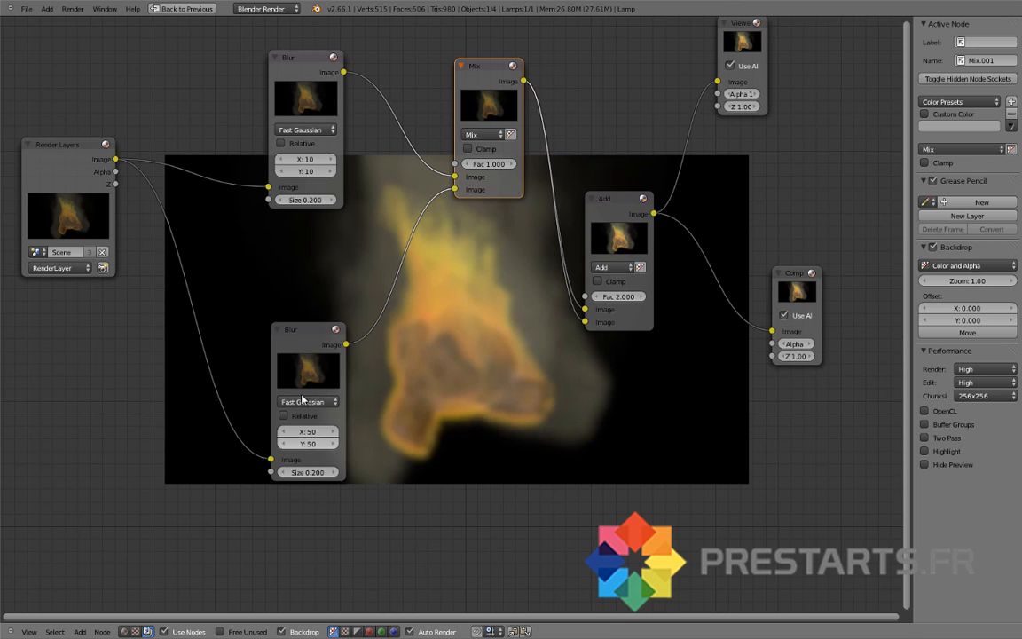
click(487, 165)
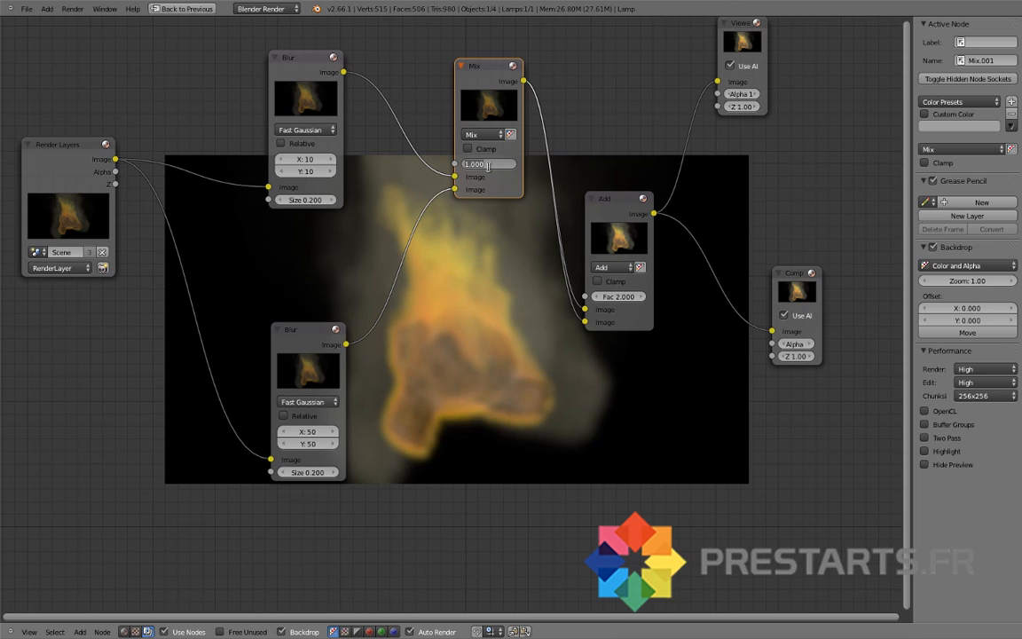
text(0.1)
key(Return)
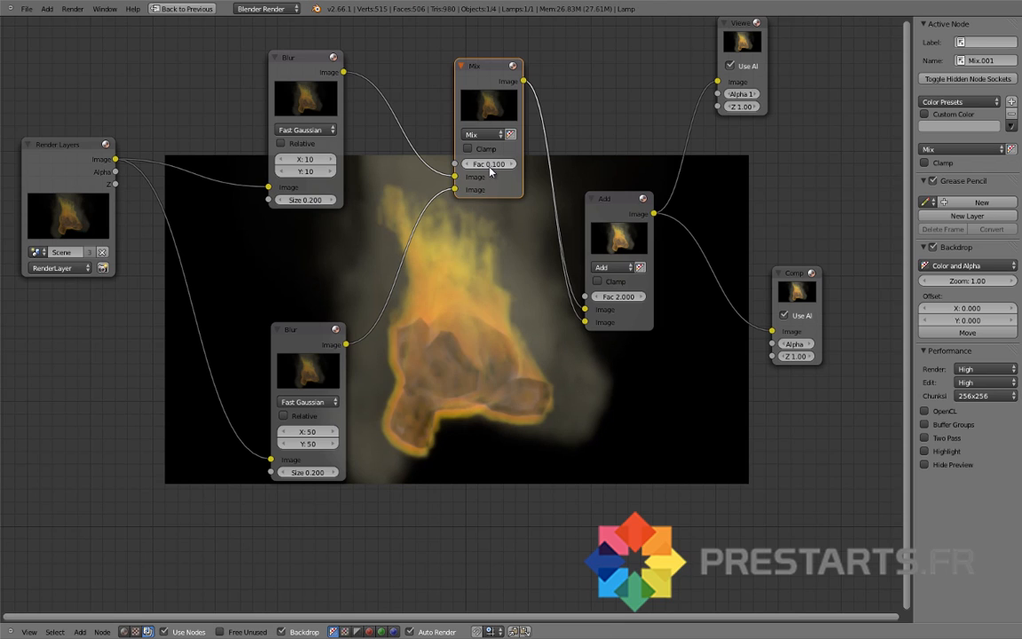
Step: Shift the Add node away from the flame and move the Mix node slightly down
drag(622, 204, 649, 187)
mouse_move(485, 125)
mouse_down()
mouse_move(484, 149)
mouse_move(486, 139)
mouse_up()
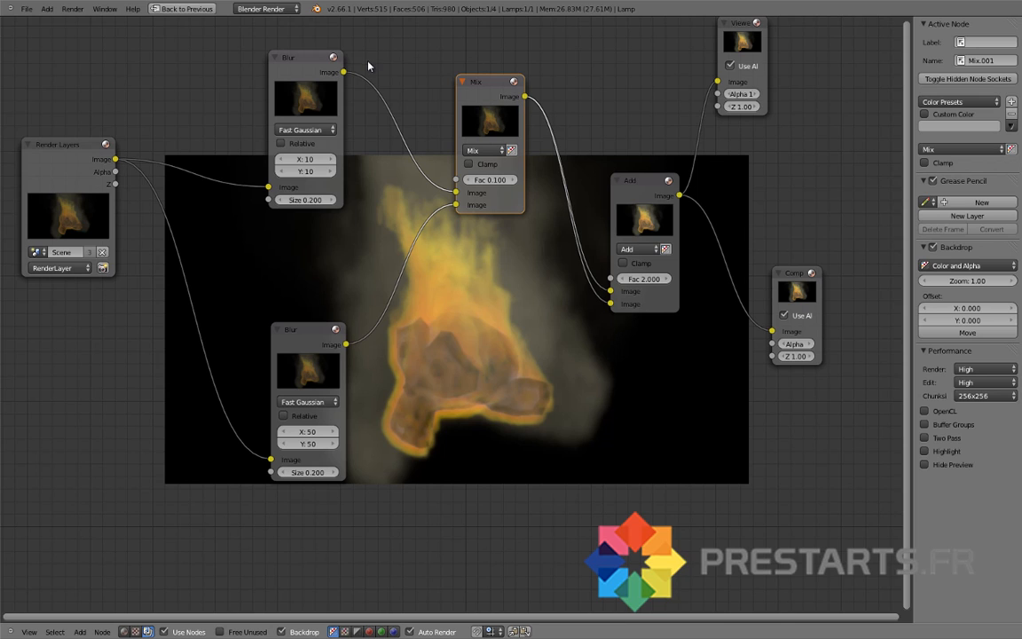
drag(641, 183, 648, 186)
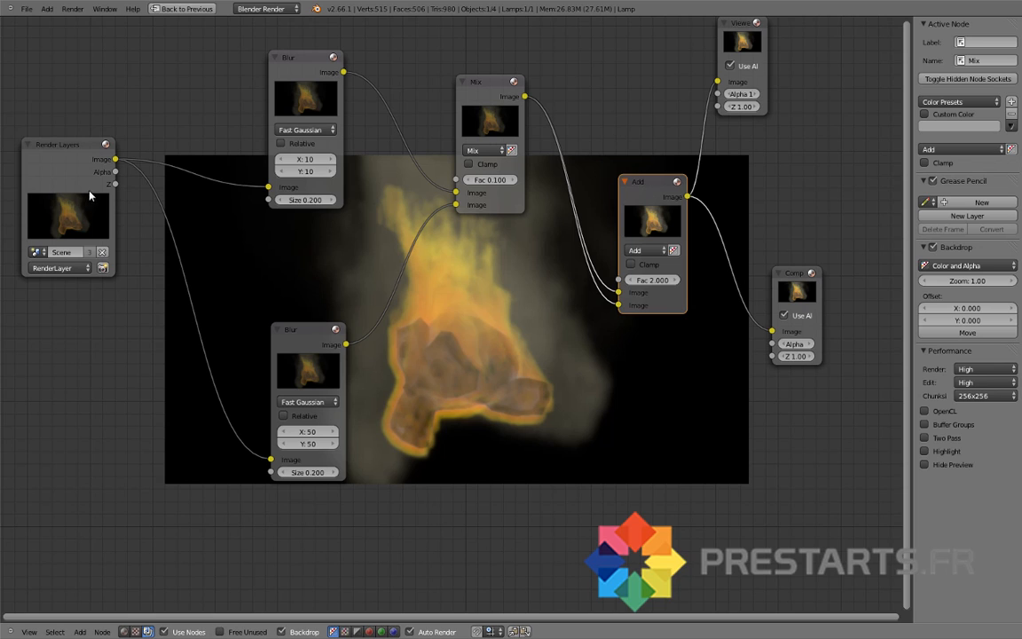
Step: Try the Mix blend mode on the Add node with a factor of 2.86
click(645, 251)
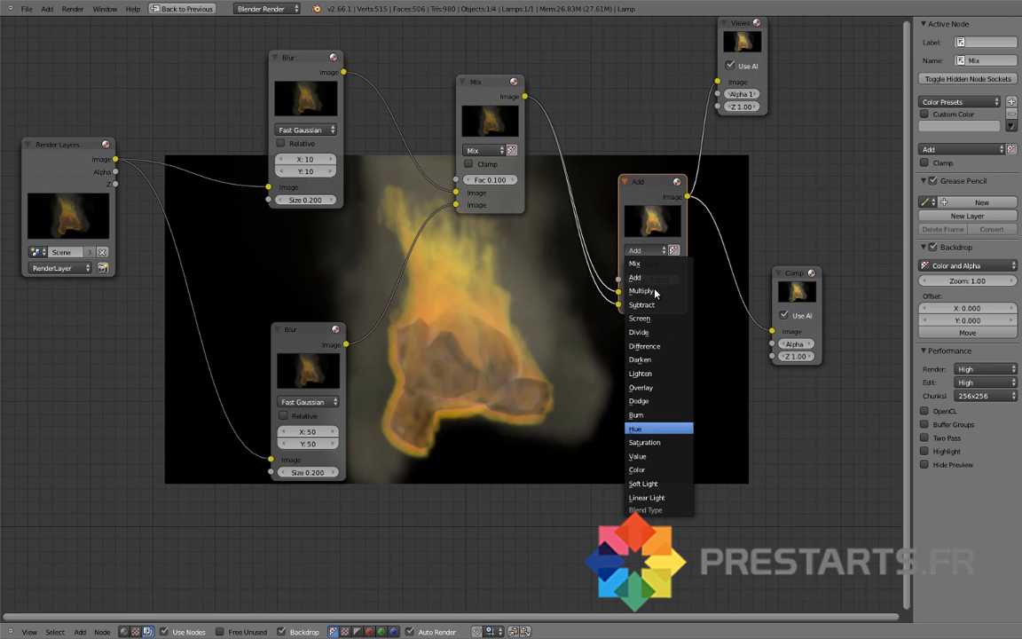
click(654, 264)
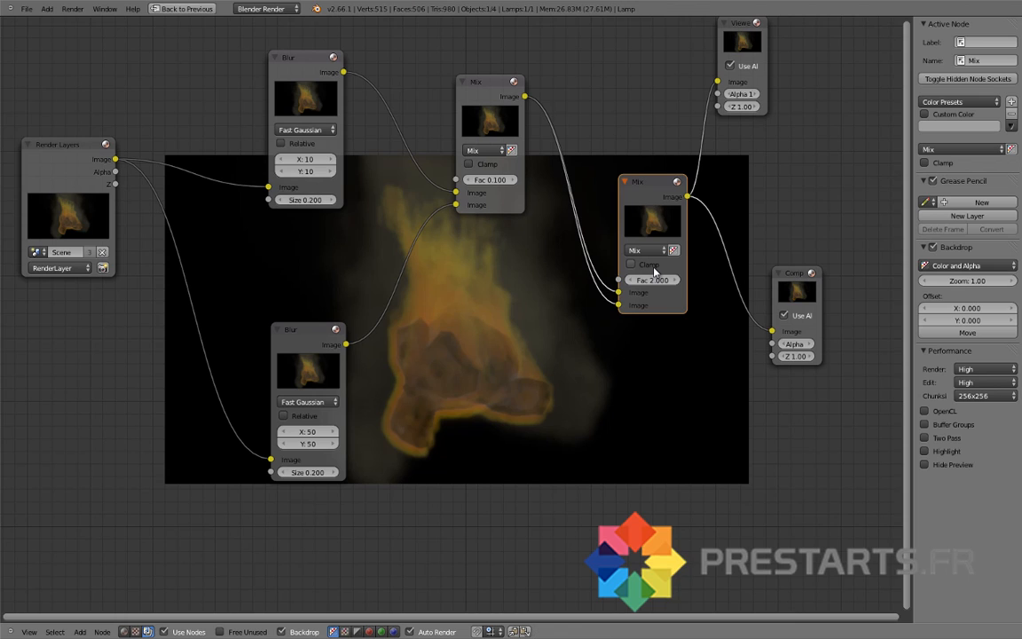
drag(664, 284, 710, 290)
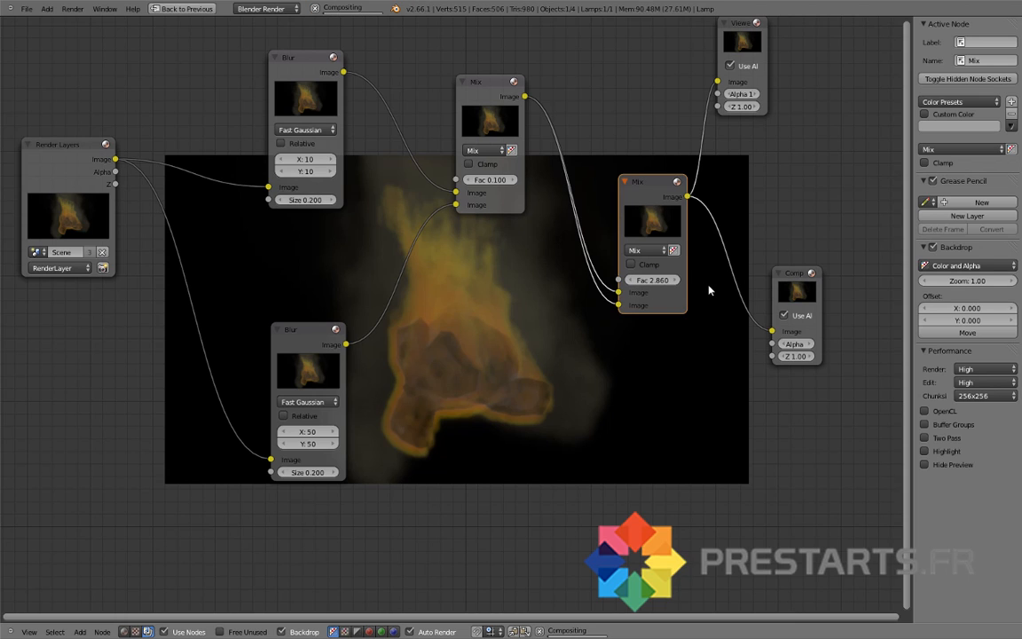
click(652, 253)
click(648, 267)
Step: Return the final blend node to Add mode, try a factor of 5, and settle on 2
click(643, 253)
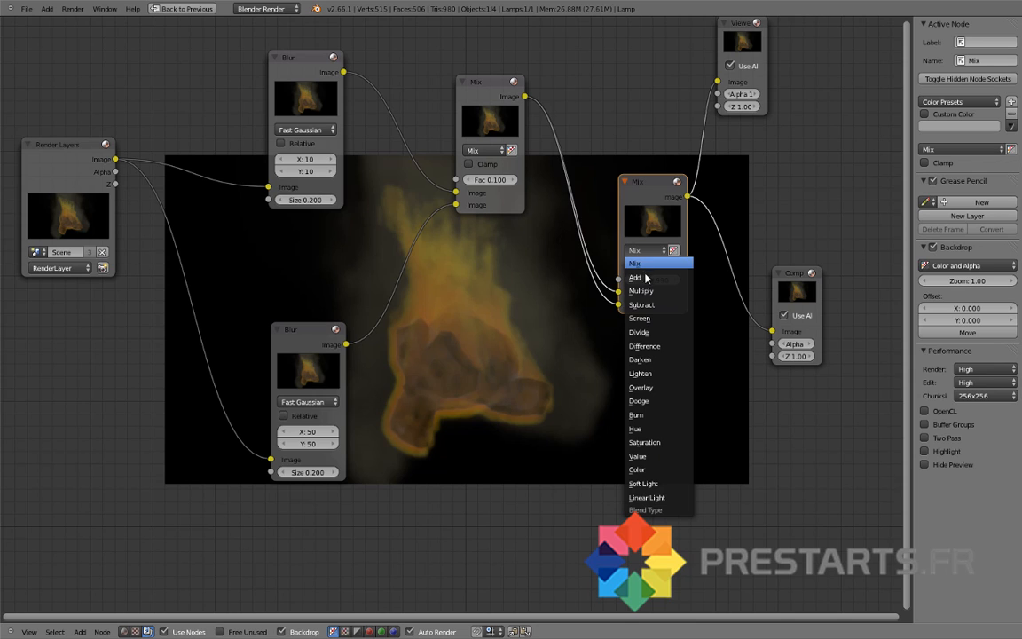
click(648, 277)
click(649, 280)
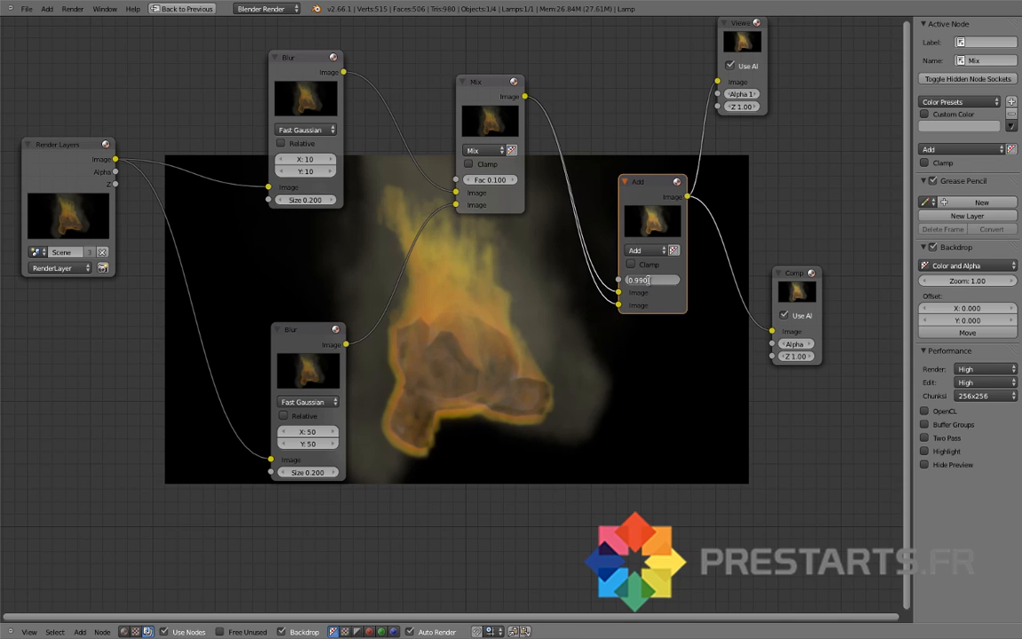
text(1)
key(Return)
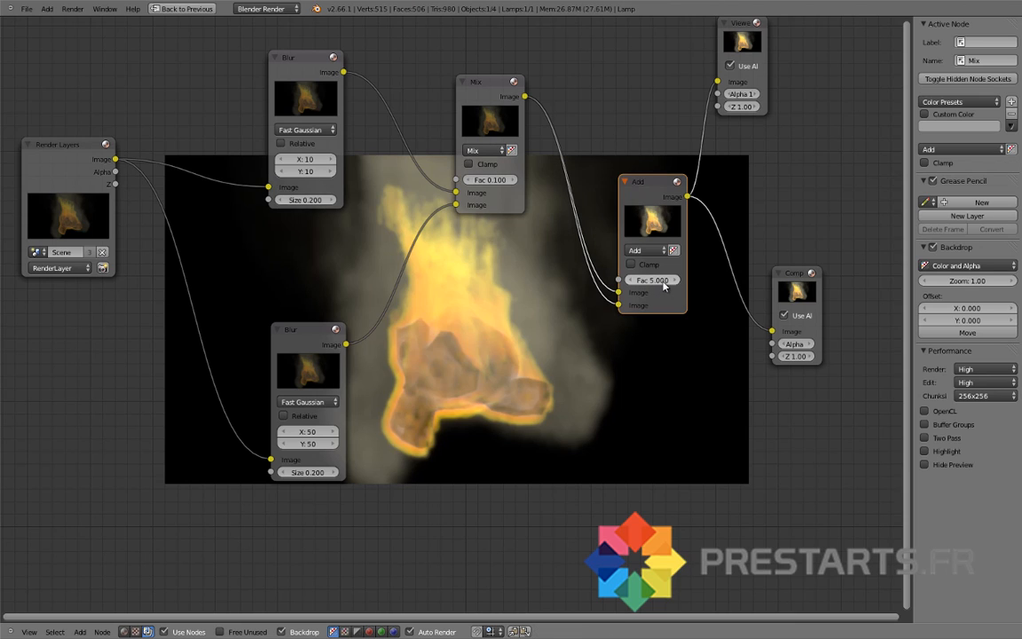
text(2)
key(Return)
Step: Insert an RGB Curves node into the link between Render Layers and the lower Blur node, and space out the Render Layers and RGB Curves nodes
scroll(532, 284, down, 1)
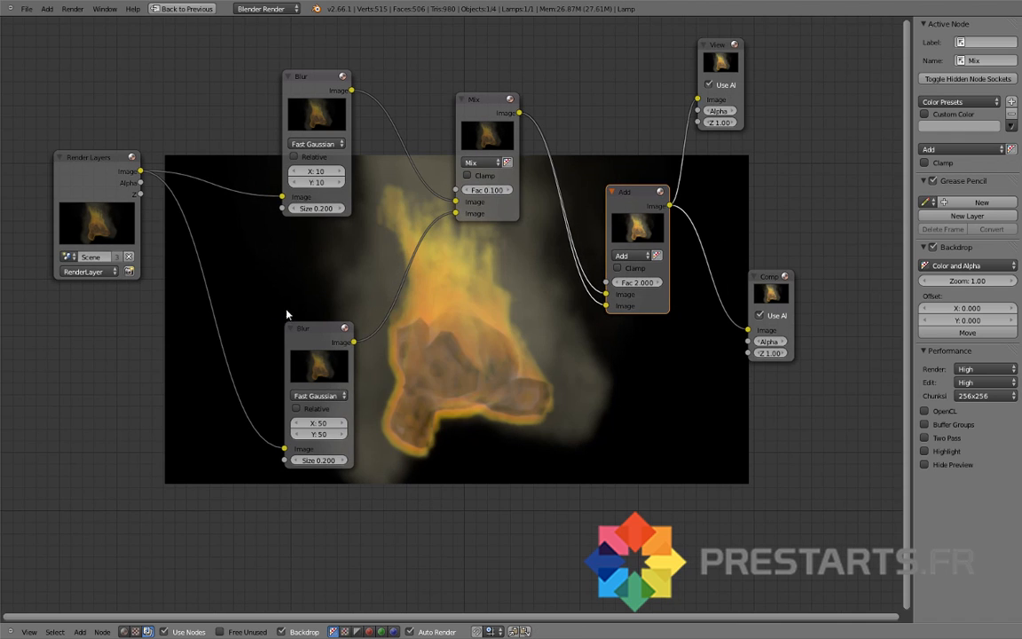
scroll(287, 314, down, 1)
drag(138, 184, 102, 187)
click(86, 631)
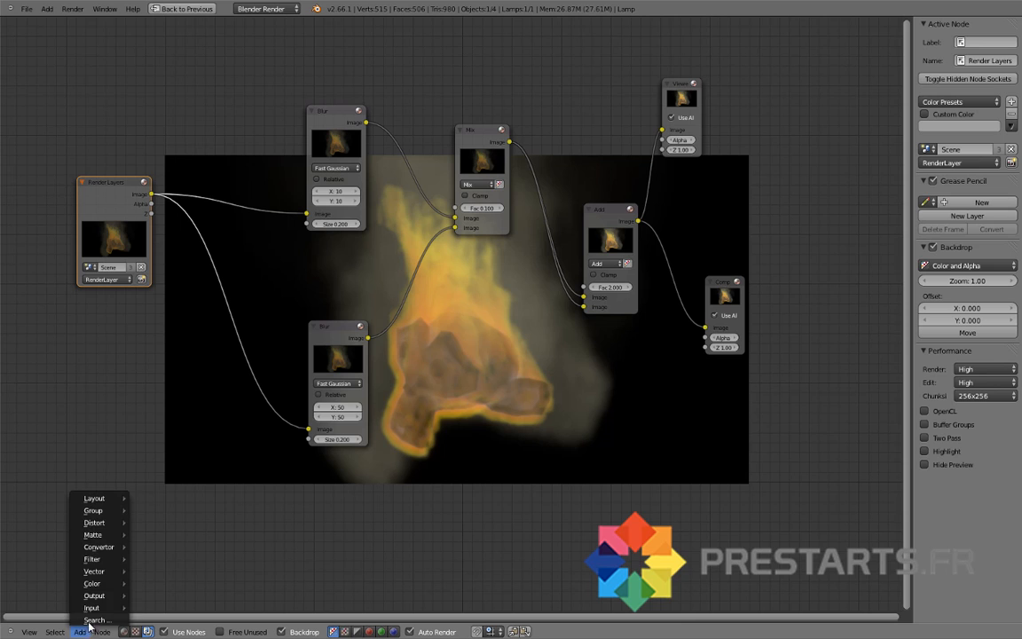
mouse_move(103, 581)
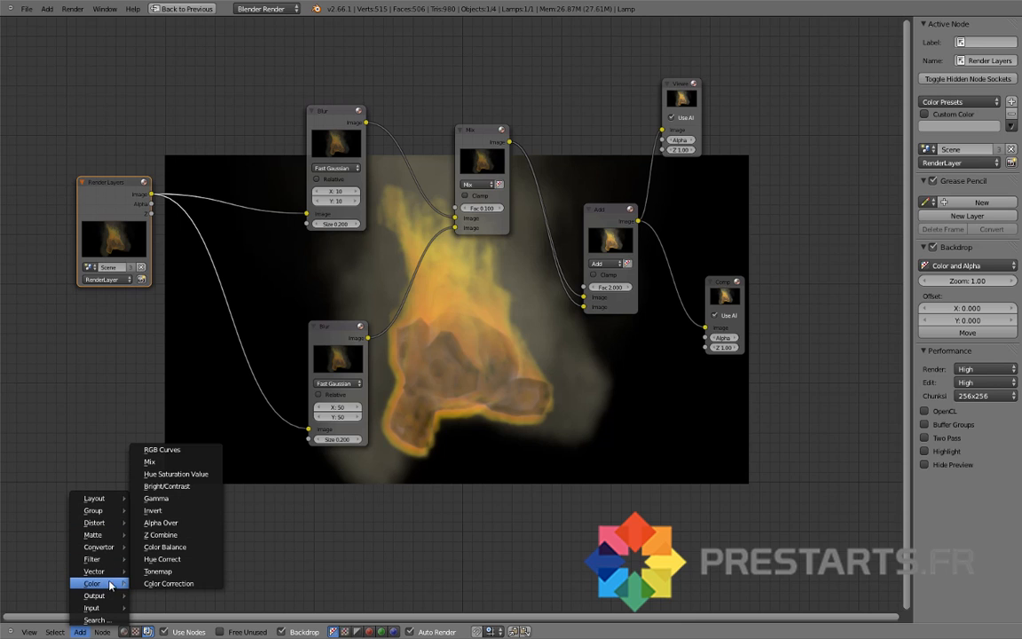
click(180, 403)
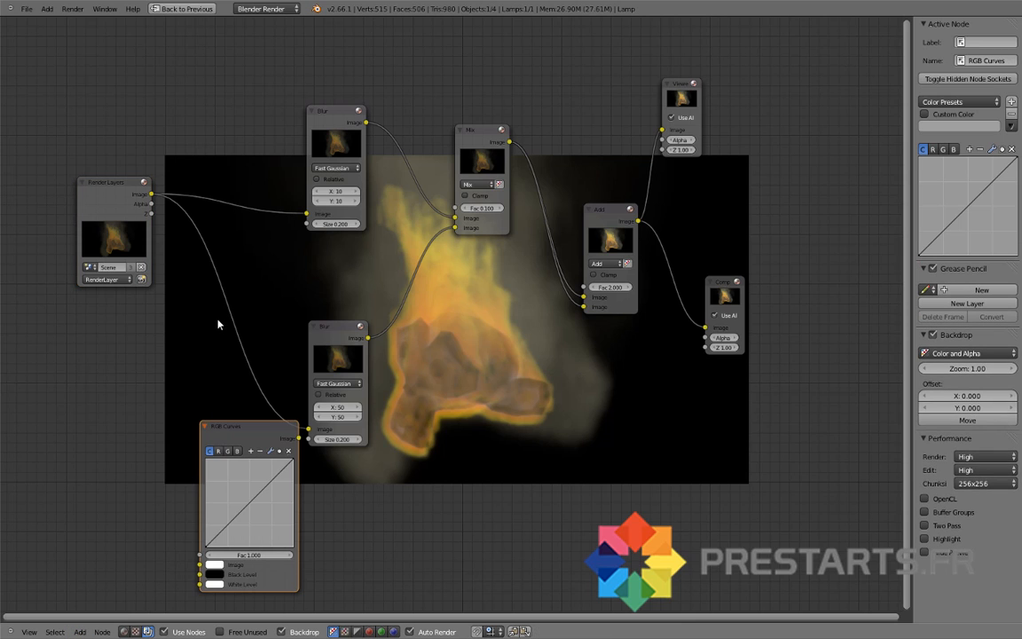
key(g)
click(219, 275)
drag(111, 183, 48, 157)
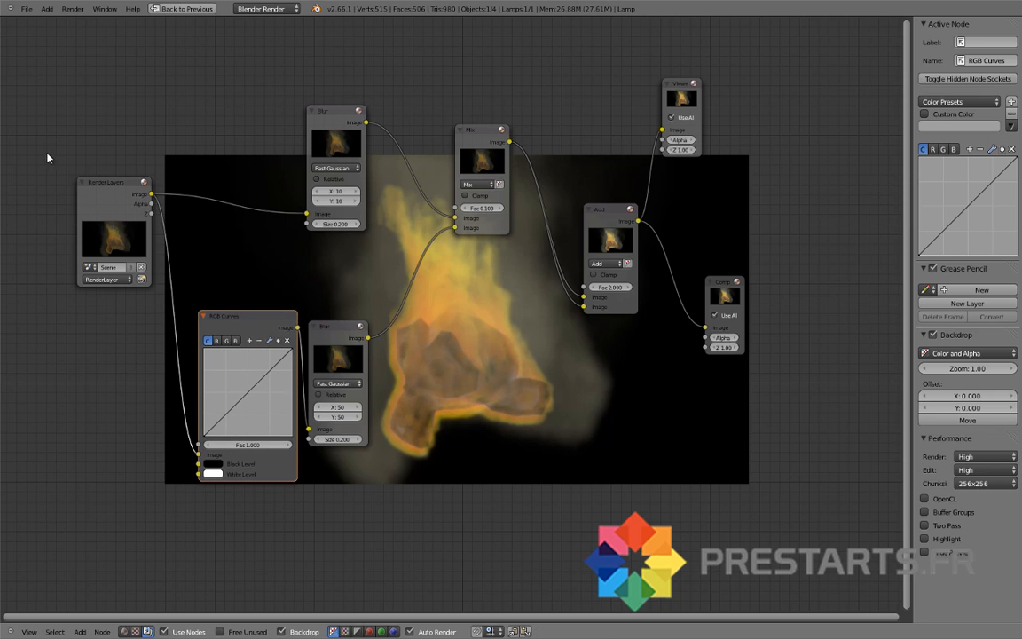
drag(220, 316, 170, 242)
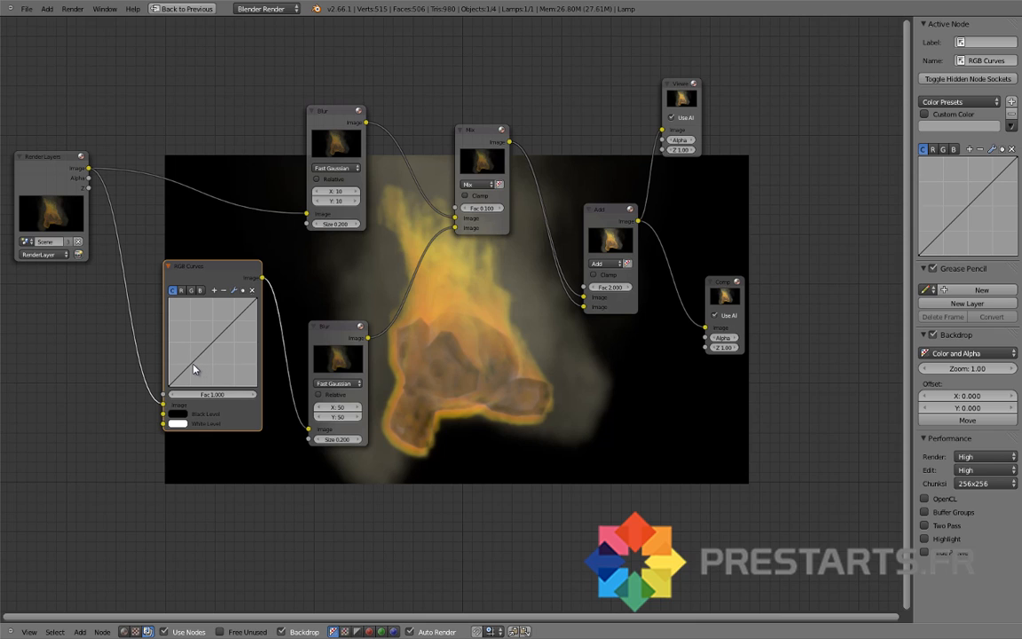
Step: Shape the RGB Curves node's combined curve into an S with points near X 0.22, Y 0.12 and X 0.63, Y 0.83
drag(200, 370, 197, 376)
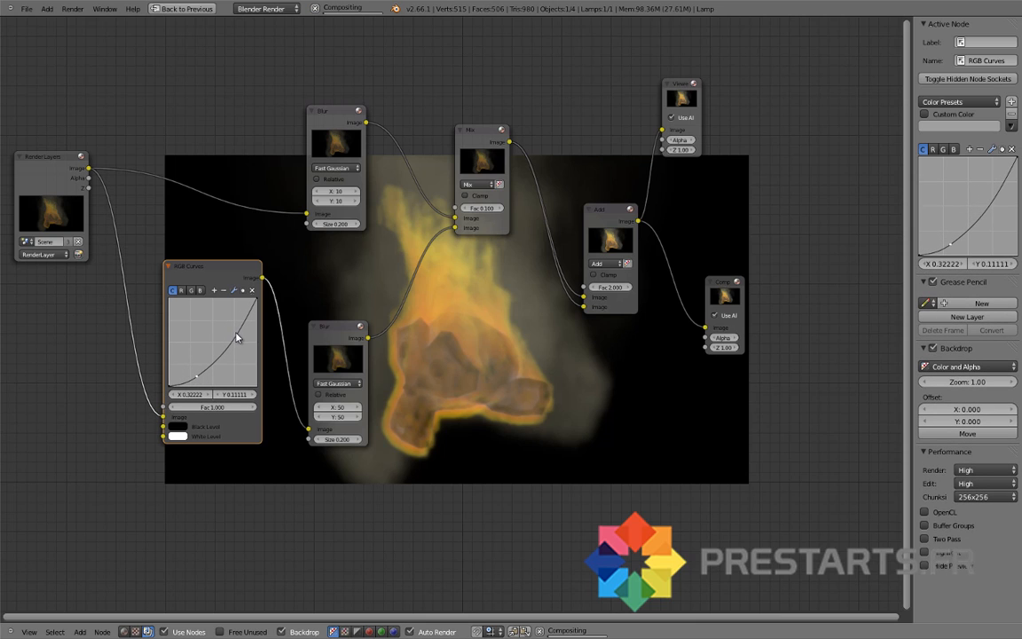
drag(215, 303, 225, 317)
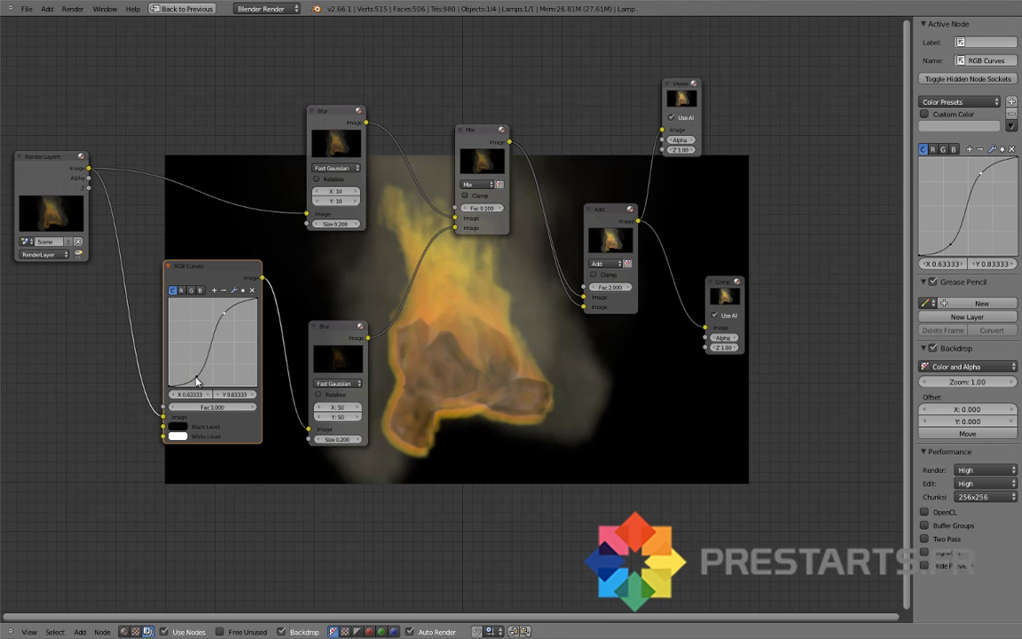
drag(194, 378, 187, 380)
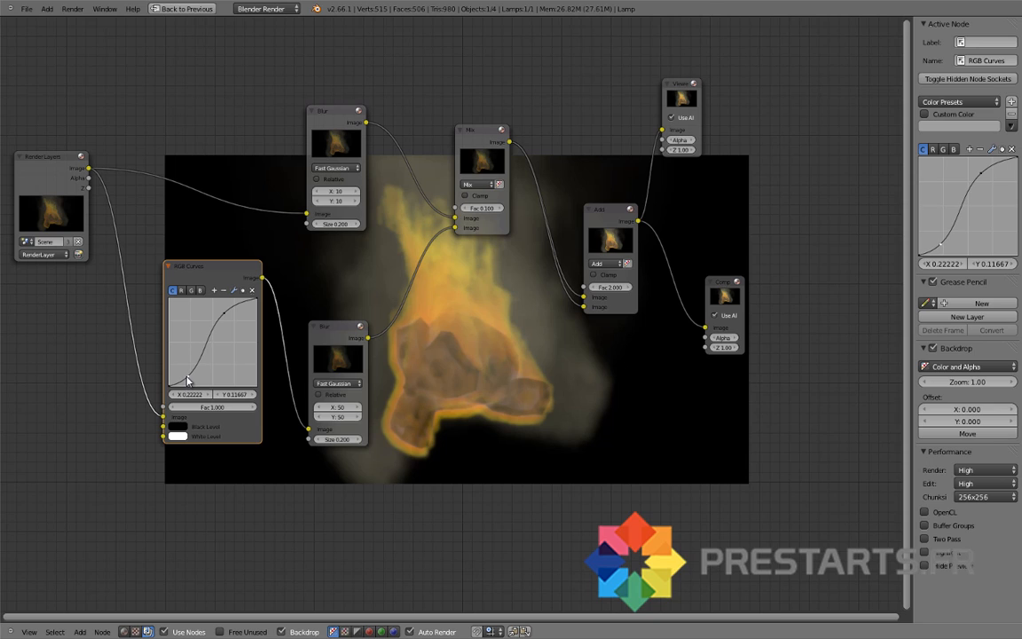
Step: Try a factor of 0.5 on the Mix node
click(485, 209)
text(0.5)
key(Return)
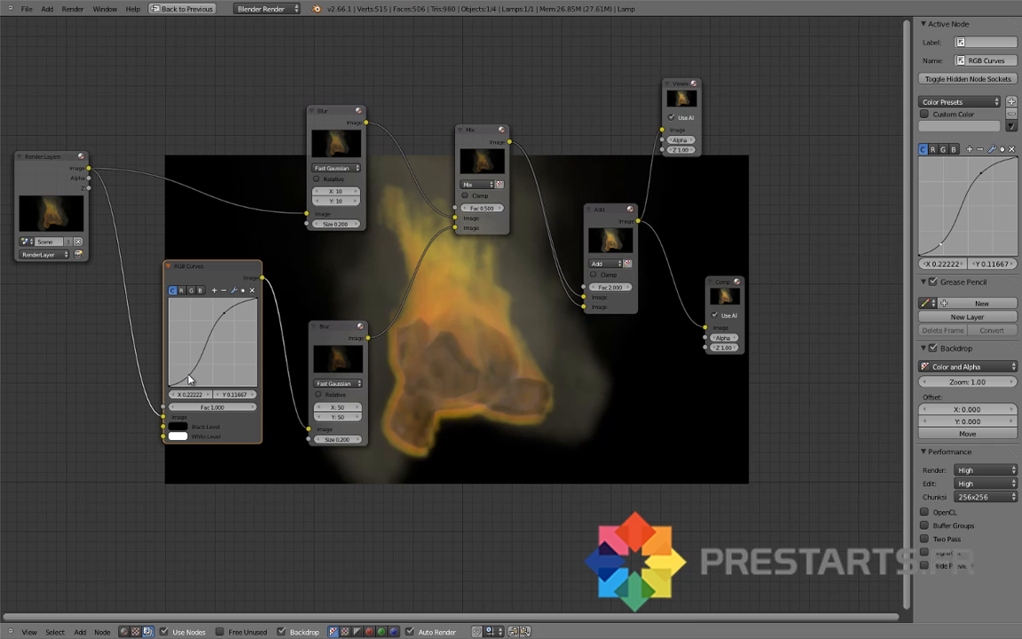
Step: Try lifting the whole RGB curve, then a steeper S with points near X 0.37, Y 0.16 and X 0.62, Y 0.84
drag(188, 376, 194, 337)
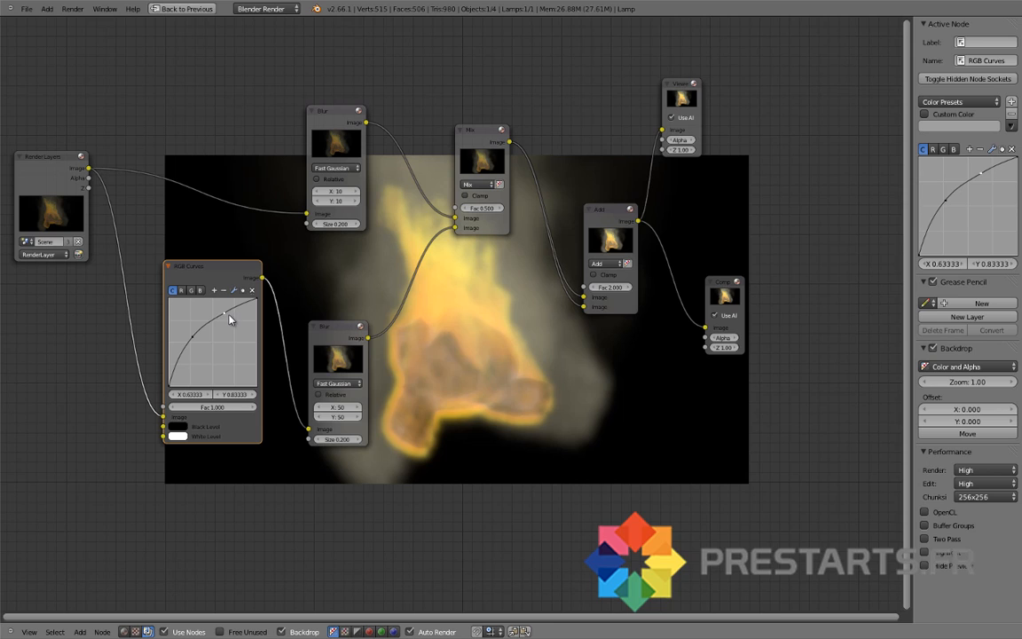
drag(228, 316, 202, 377)
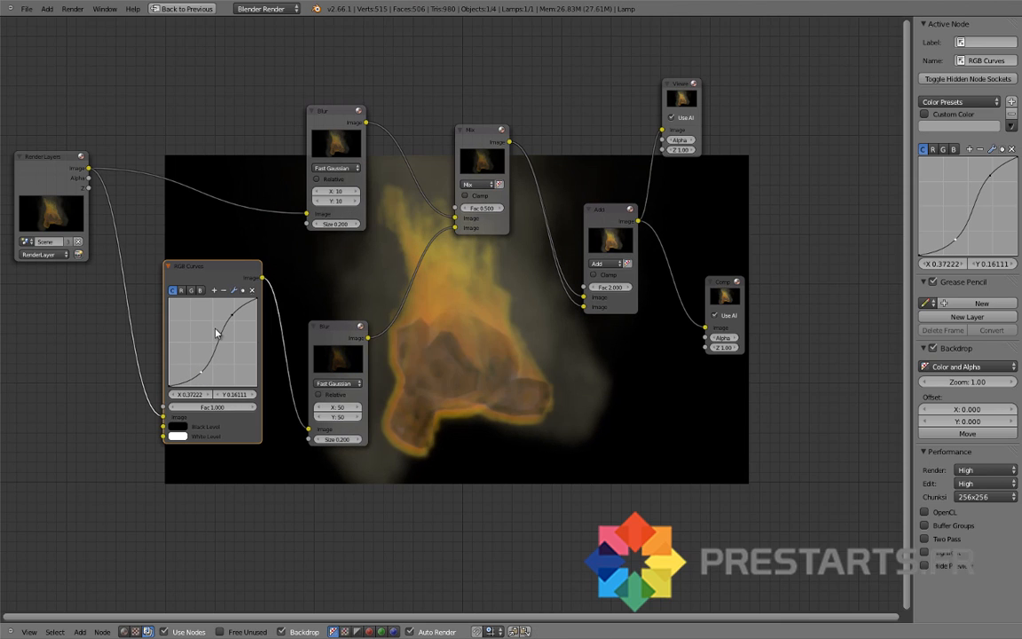
drag(231, 315, 222, 316)
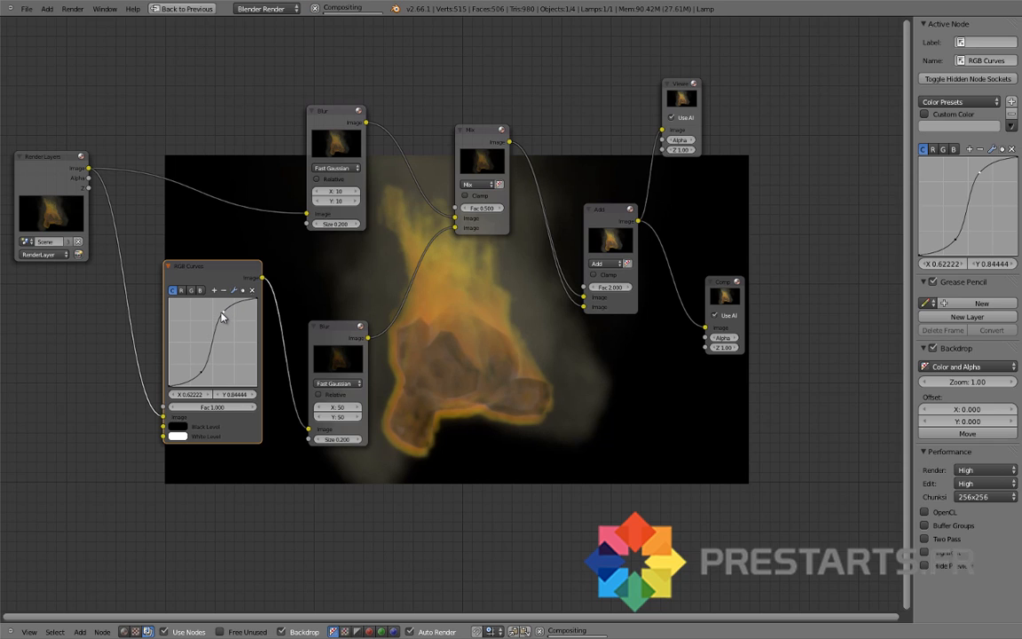
Step: Set the Add node's factor to 1
click(608, 288)
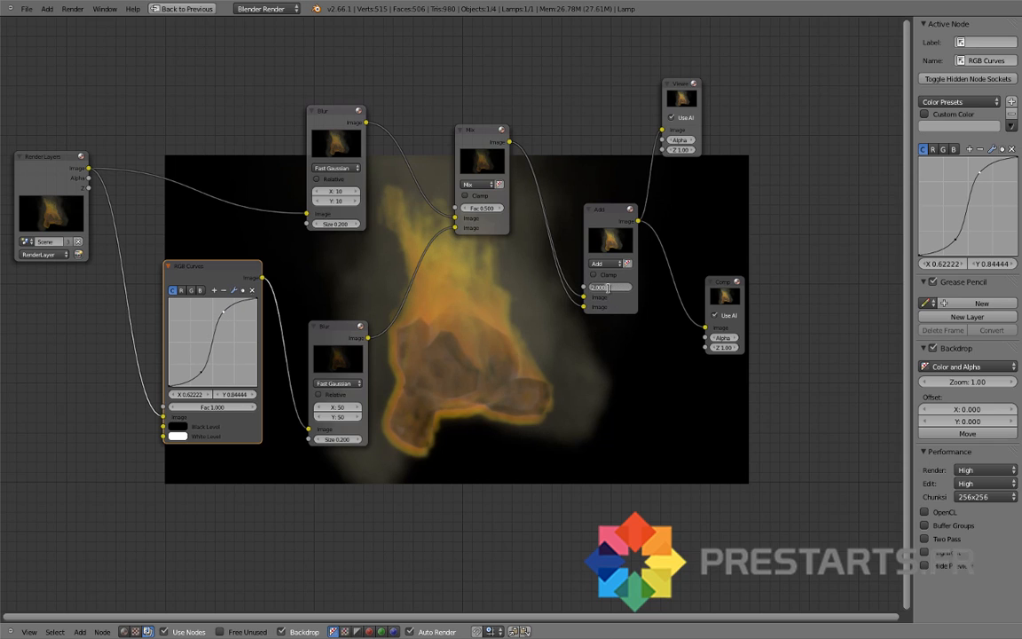
text(1)
key(Return)
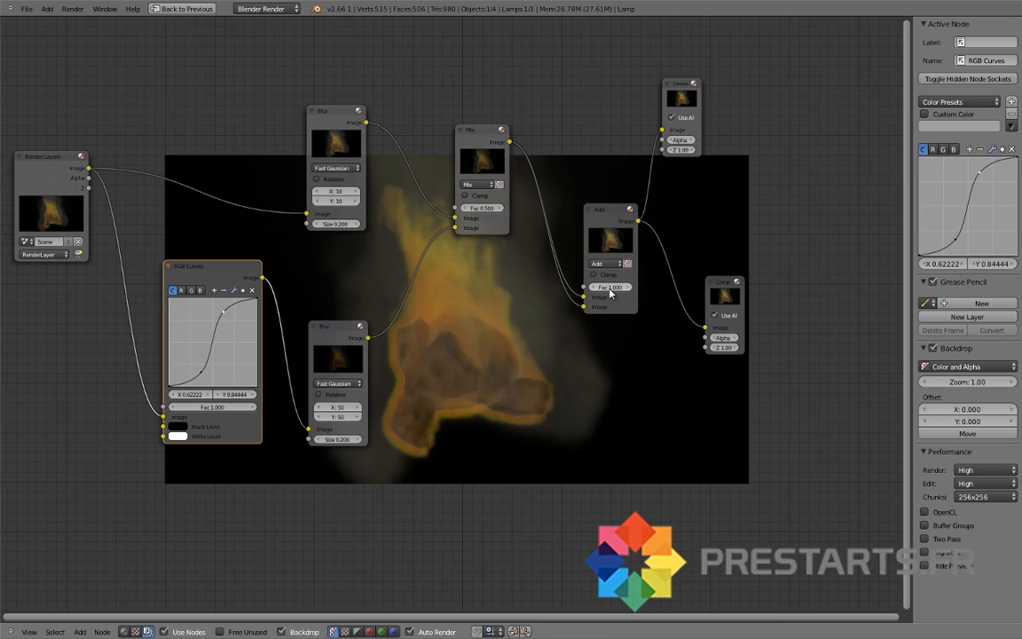
Step: Try factors of 0.4 and 1 on the Mix node, and settle on 0.2
click(472, 208)
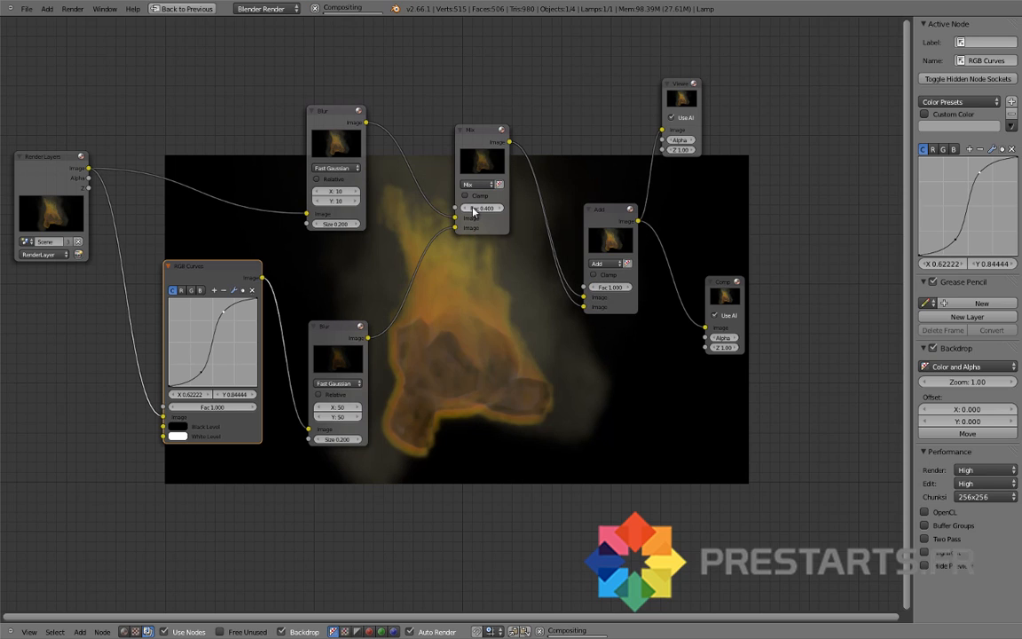
click(475, 208)
text(1)
key(Return)
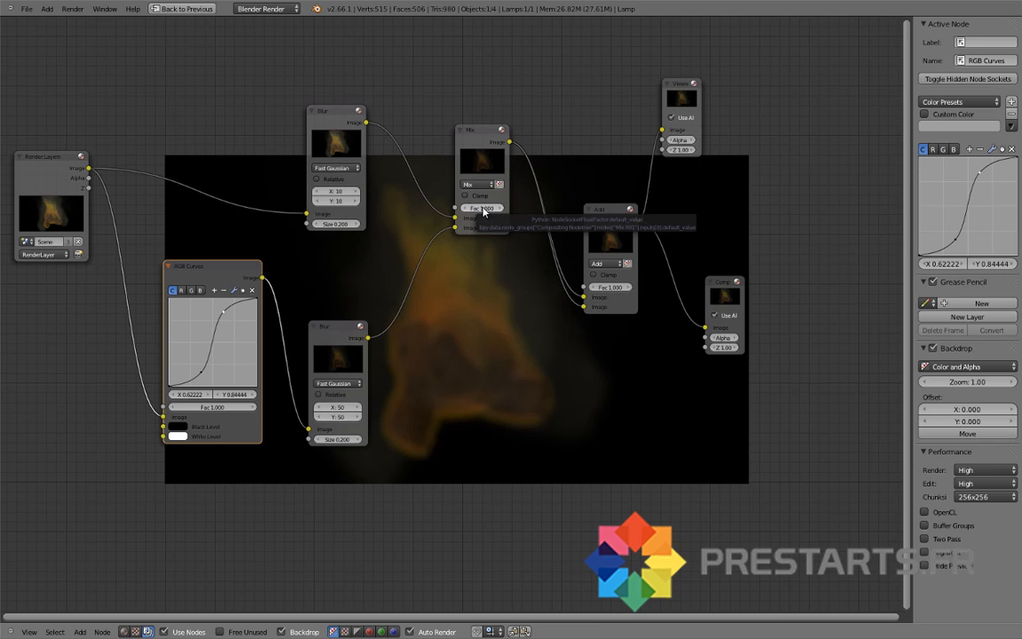
click(482, 208)
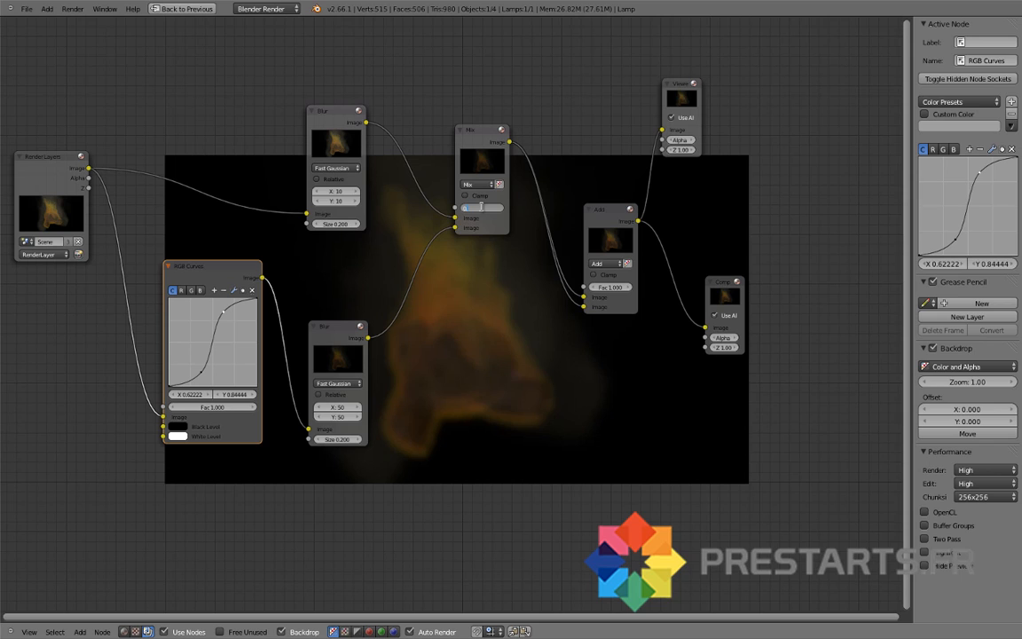
text(0.2)
key(Return)
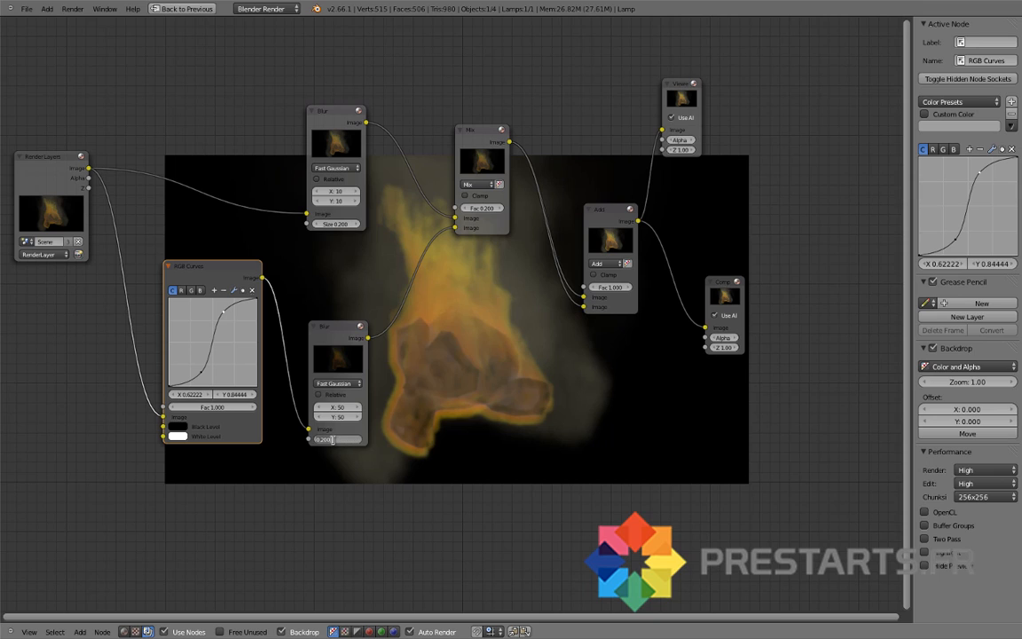
Step: Set the size to 0.5 on the lower Blur node and to 0.1 on the upper Blur node
click(335, 439)
key(Return)
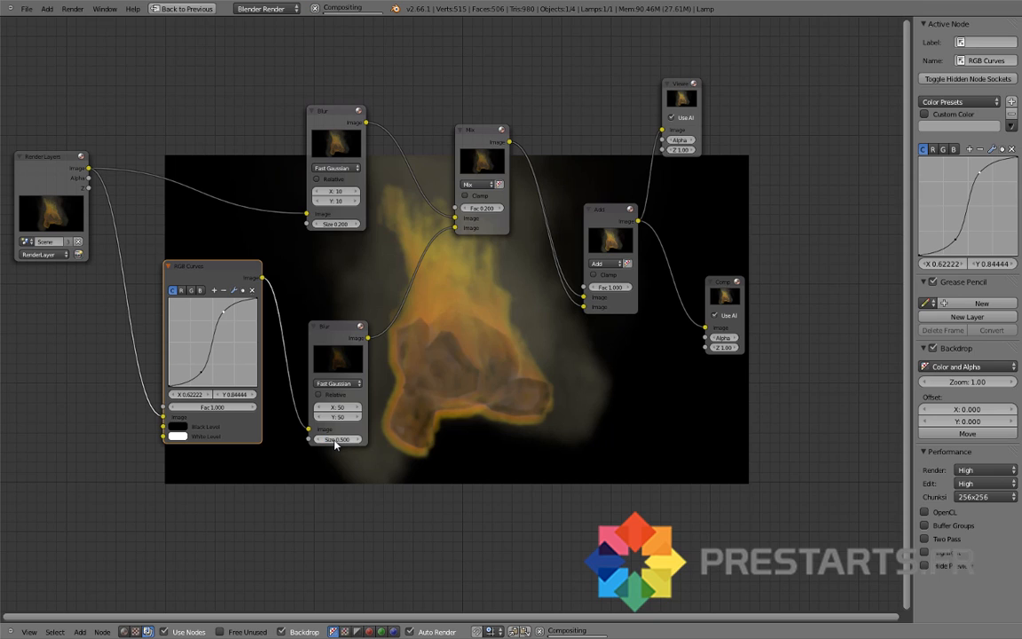
click(335, 223)
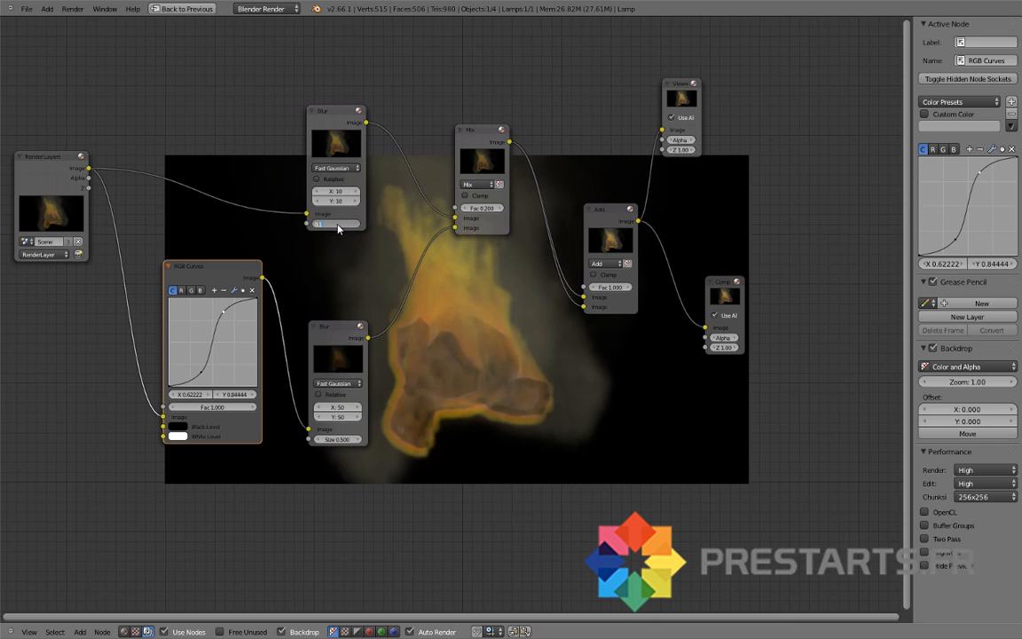
key(Return)
Step: Reshape the RGB curve with its lower point near X 0.24, Y 0.18 and its upper point near X 0.62, Y 0.91
mouse_move(201, 382)
mouse_down()
mouse_move(184, 341)
mouse_move(197, 373)
mouse_move(186, 370)
mouse_up()
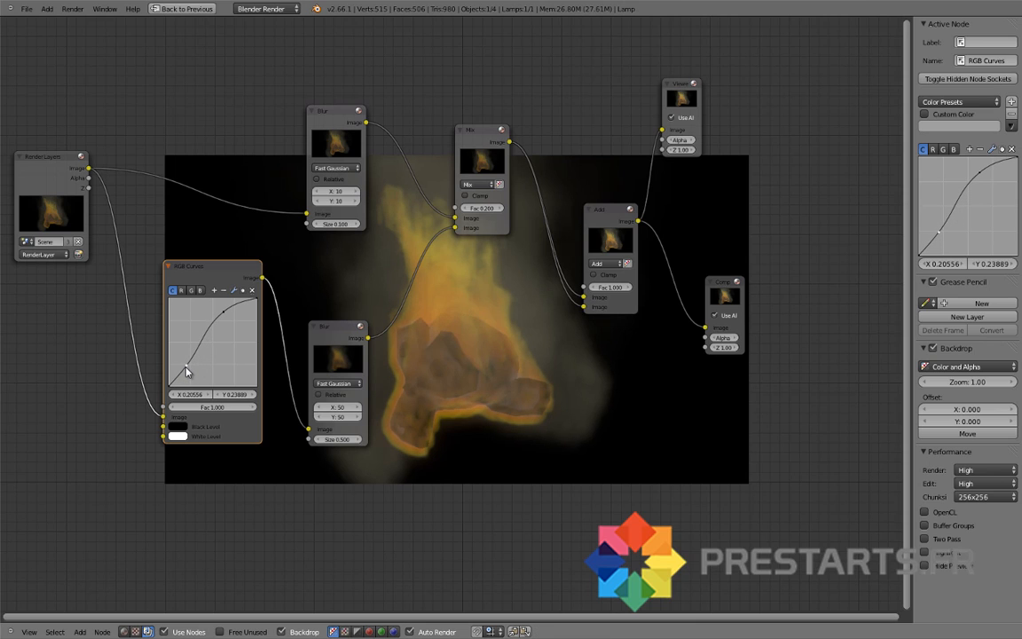
click(225, 312)
drag(225, 312, 225, 308)
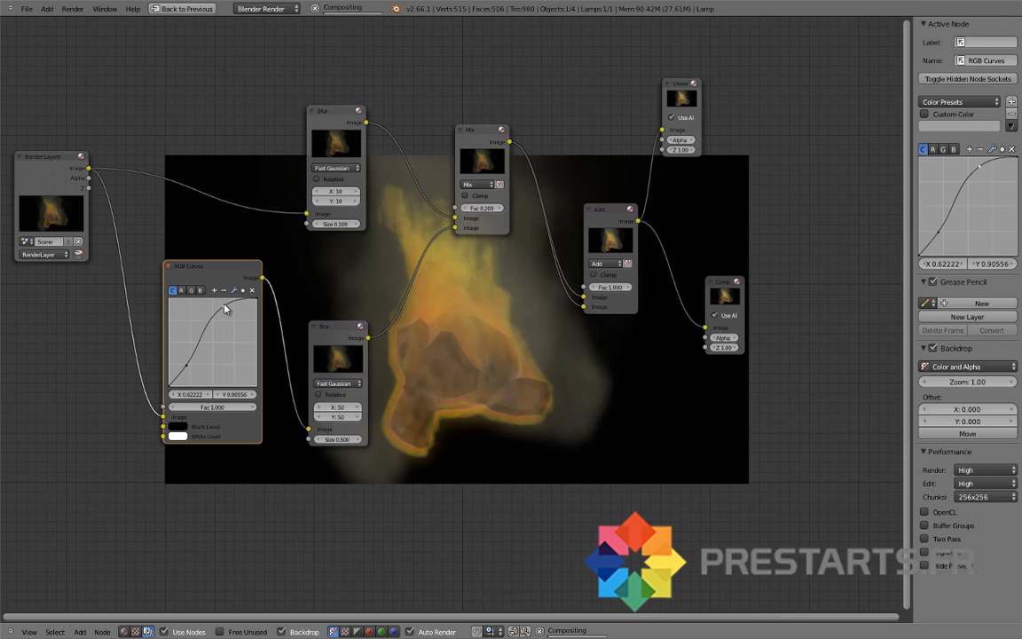
drag(189, 368, 194, 374)
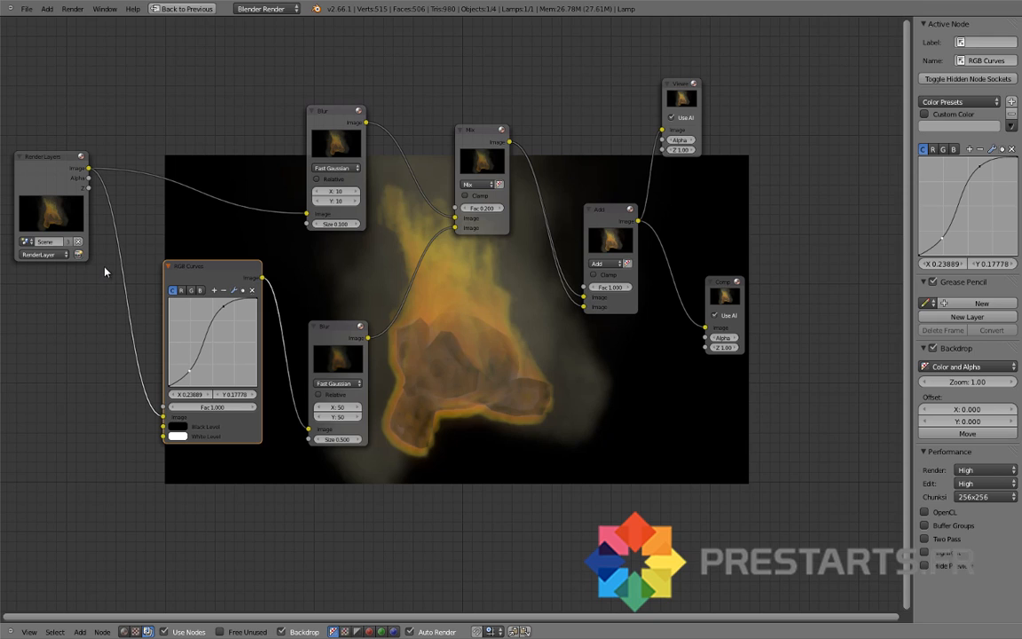
Step: Render the scene again from the Render Layers node
click(78, 255)
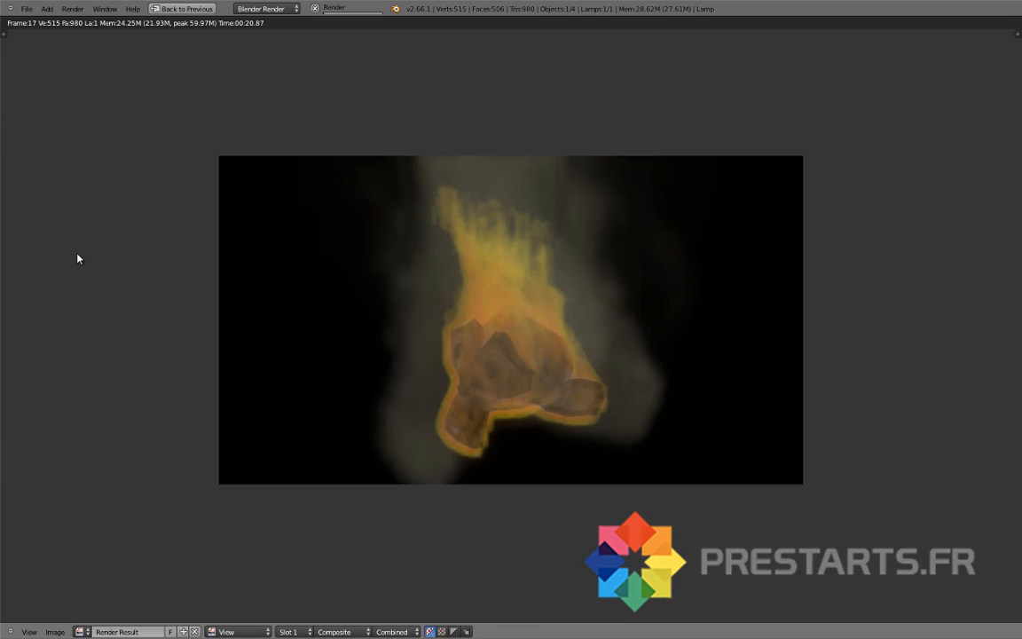